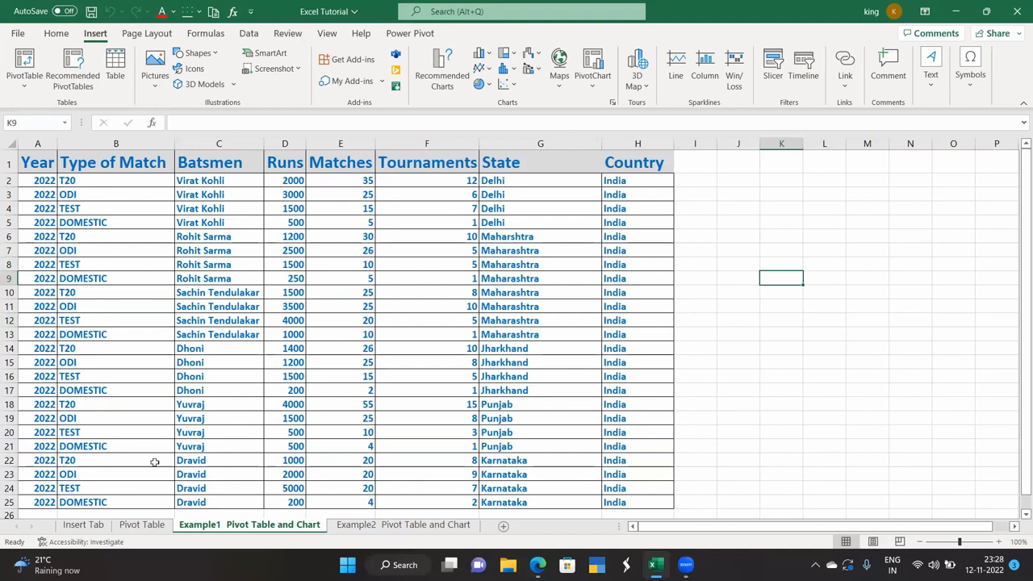
Create a PivotTable from the range A1:H25 and place it in cell J9 of the existing worksheet
scroll(154, 461, down, 1)
scroll(154, 461, down, 1)
scroll(153, 460, up, 2)
click(742, 280)
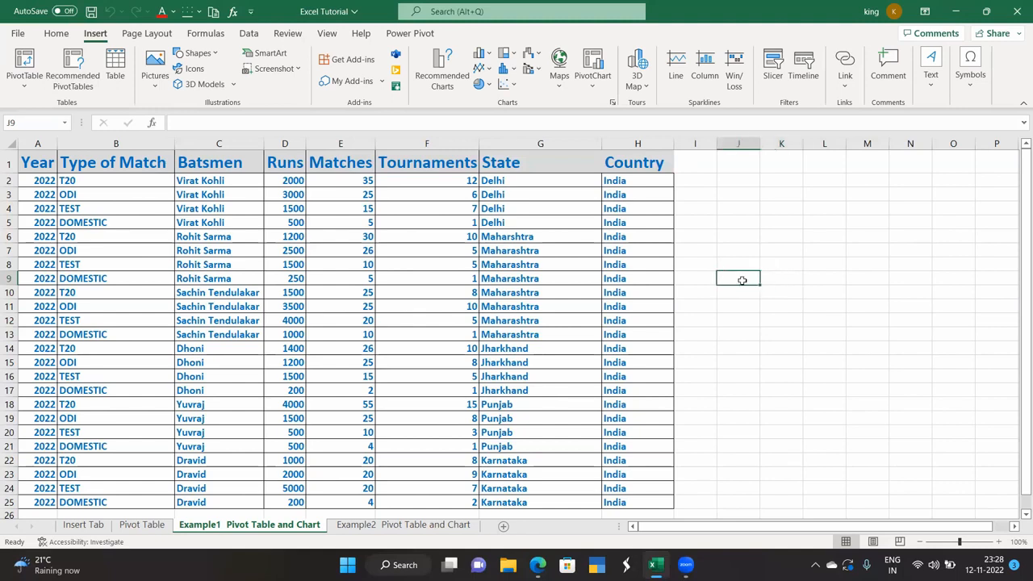
click(20, 92)
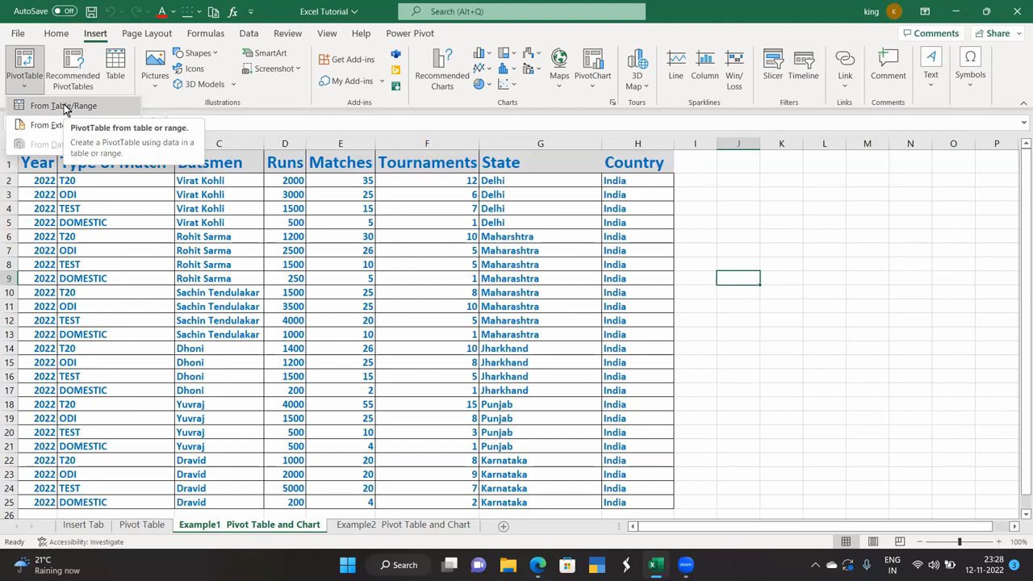
click(65, 107)
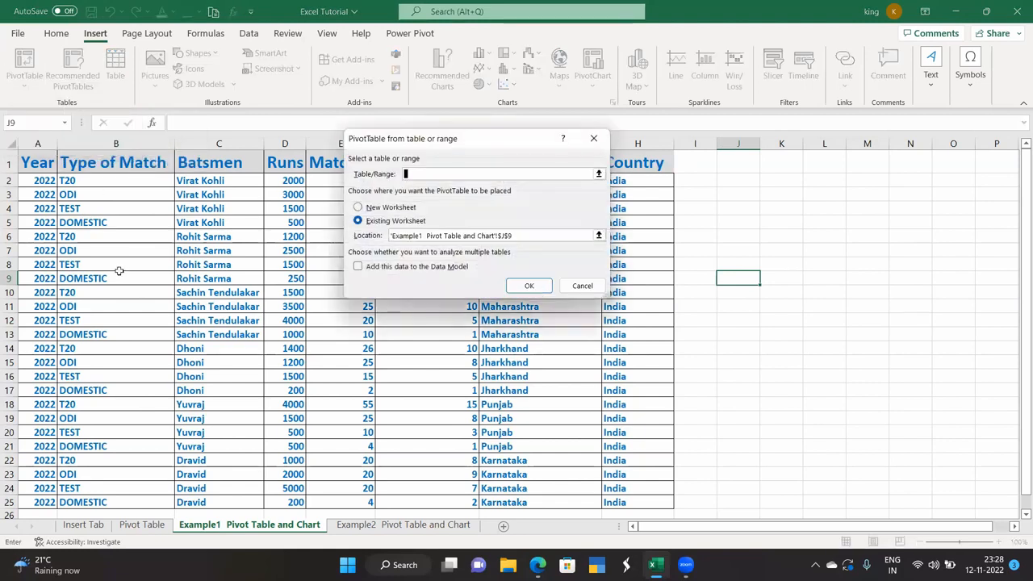
drag(37, 162, 641, 501)
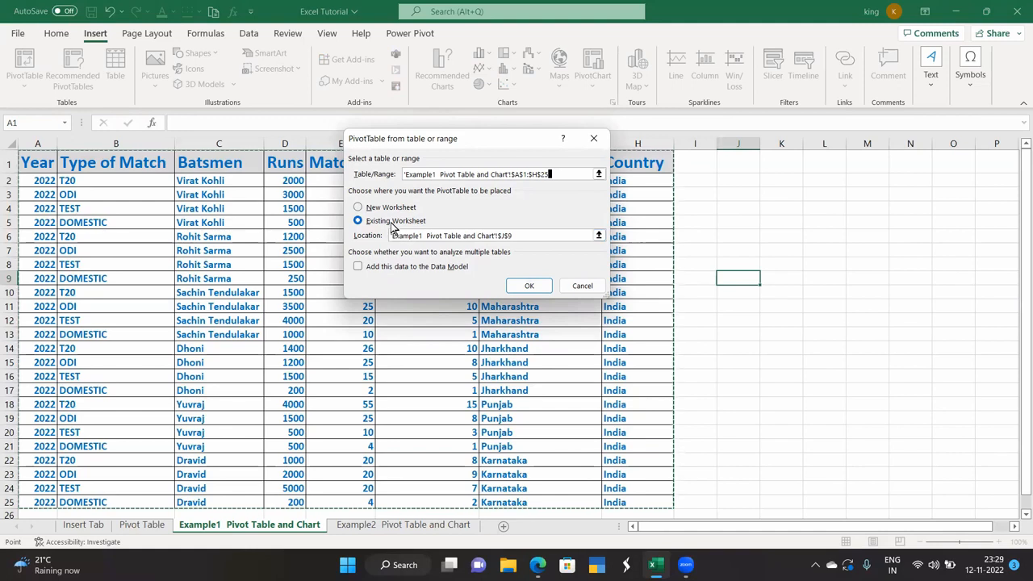
click(526, 287)
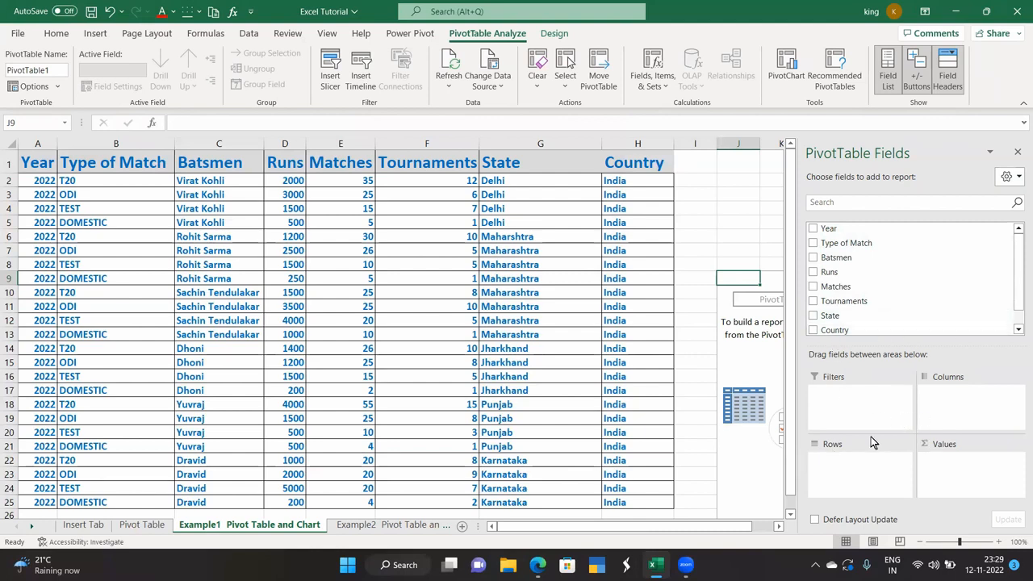
Arrange the PivotTable field list with the fields section and areas section side by side
click(1019, 178)
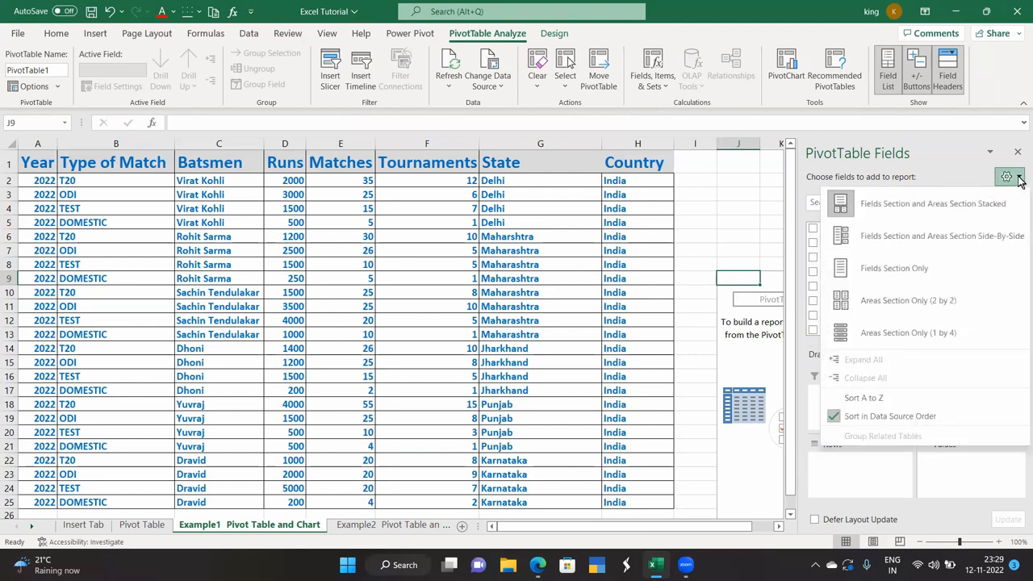
click(906, 240)
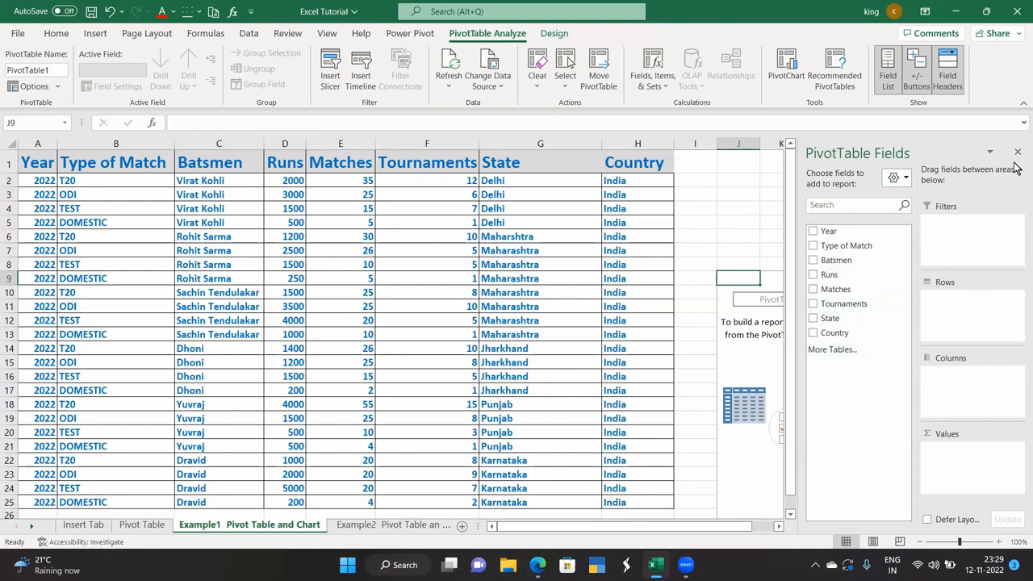
click(904, 179)
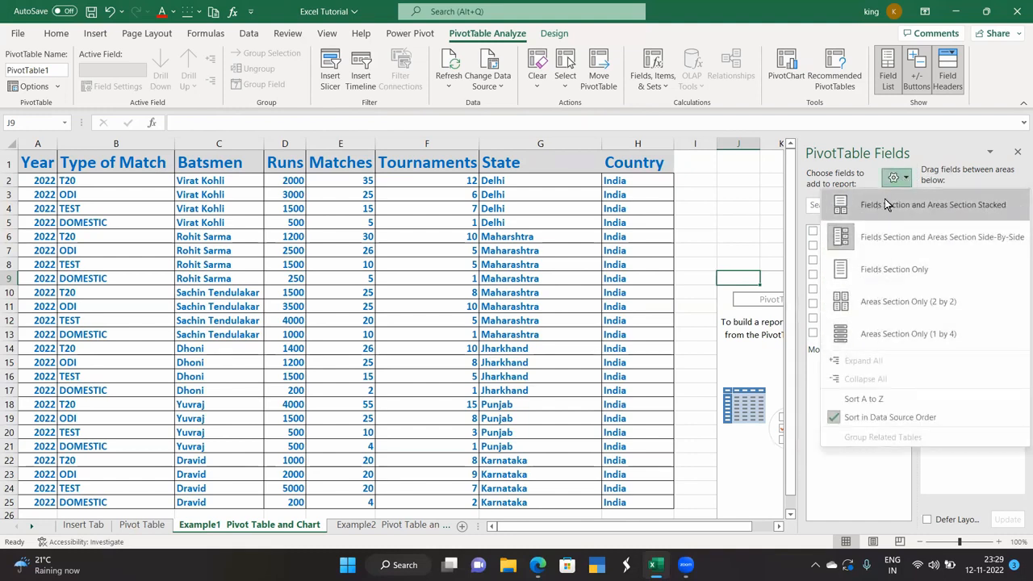
click(884, 202)
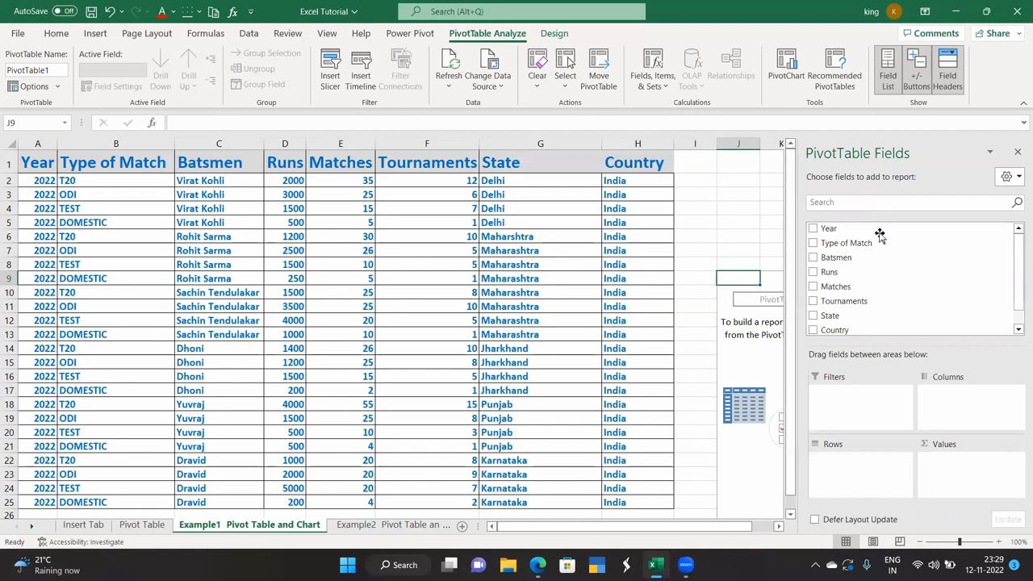
click(1015, 179)
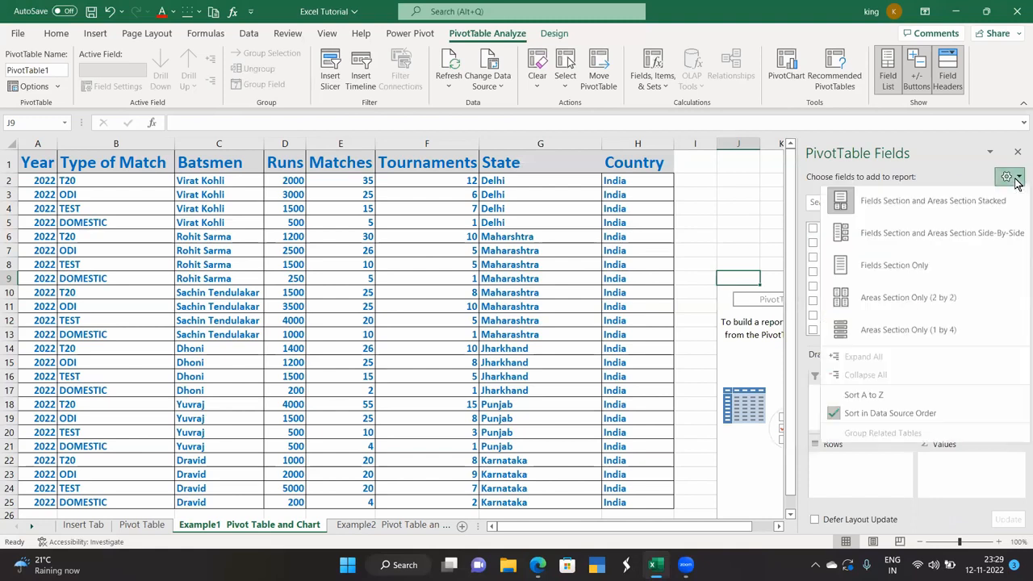
click(926, 244)
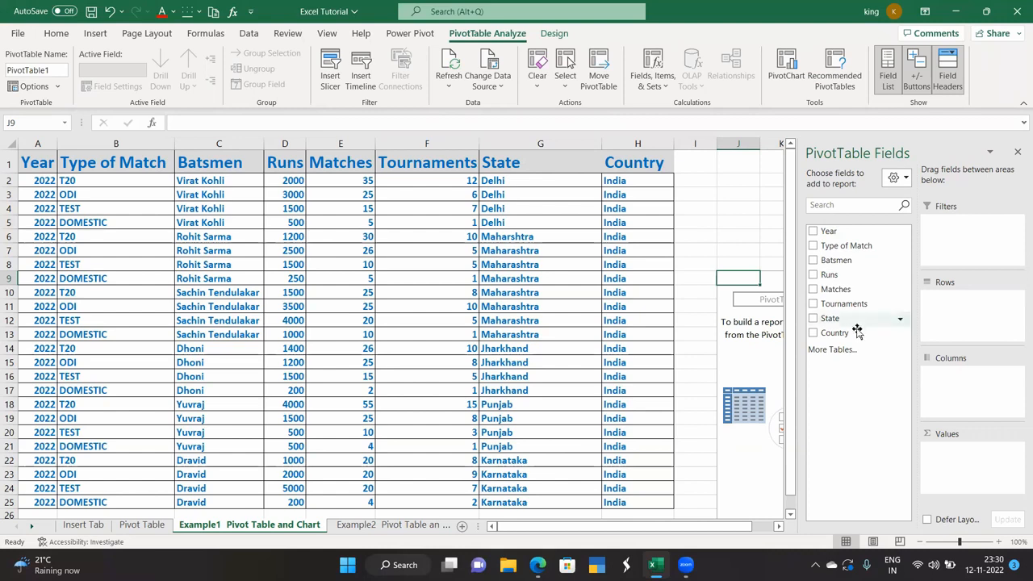
Summarize Runs as values with Batsmen as rows and Type of Match as the report filter, and close the field list
drag(839, 275, 957, 468)
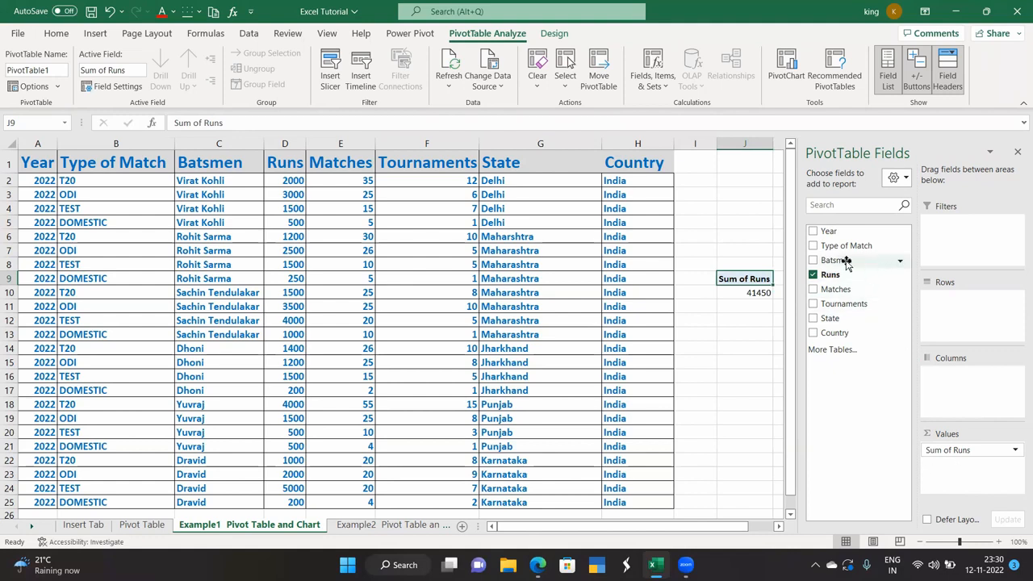
drag(845, 264, 953, 312)
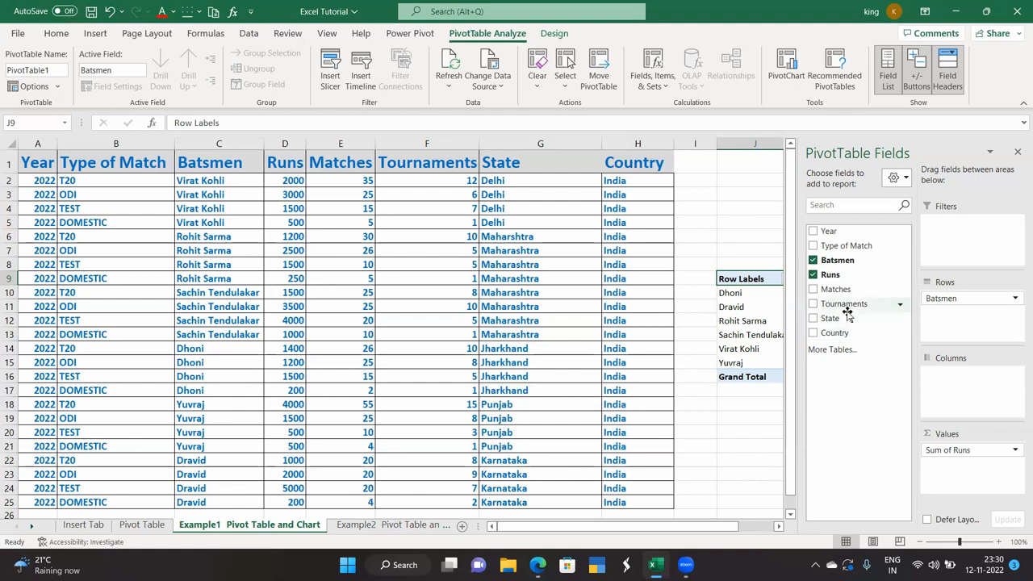
drag(846, 245, 970, 230)
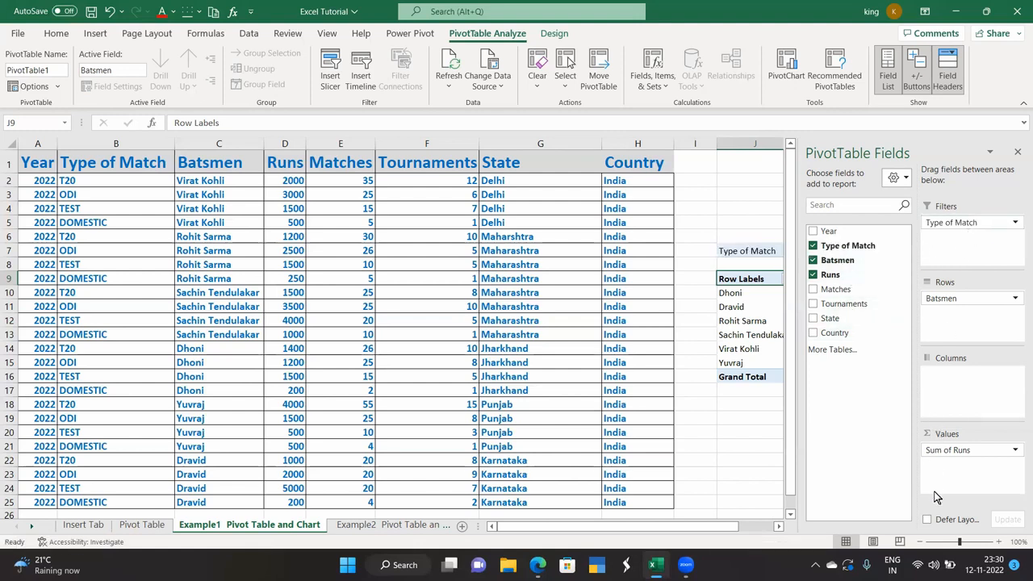
click(1017, 152)
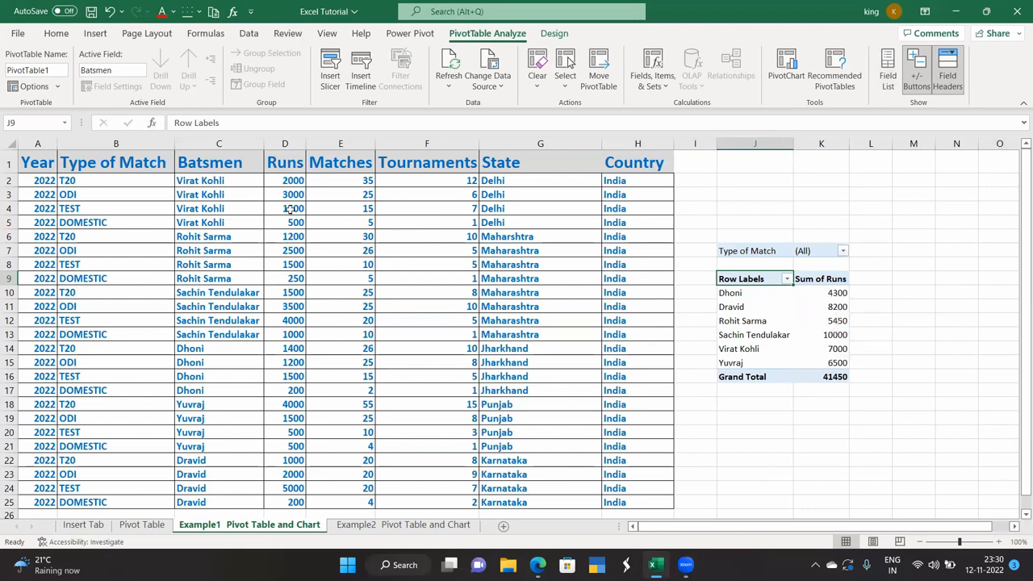
Extract the source records behind the Dhoni and Sachin Tendulkar run totals onto new sheets, returning to the Example1 sheet
double_click(831, 294)
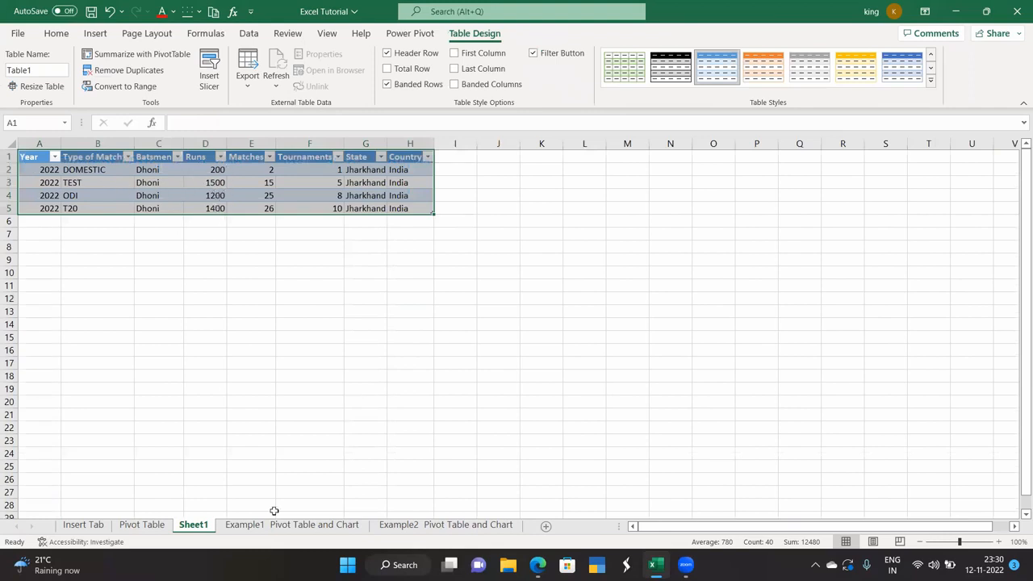
click(156, 525)
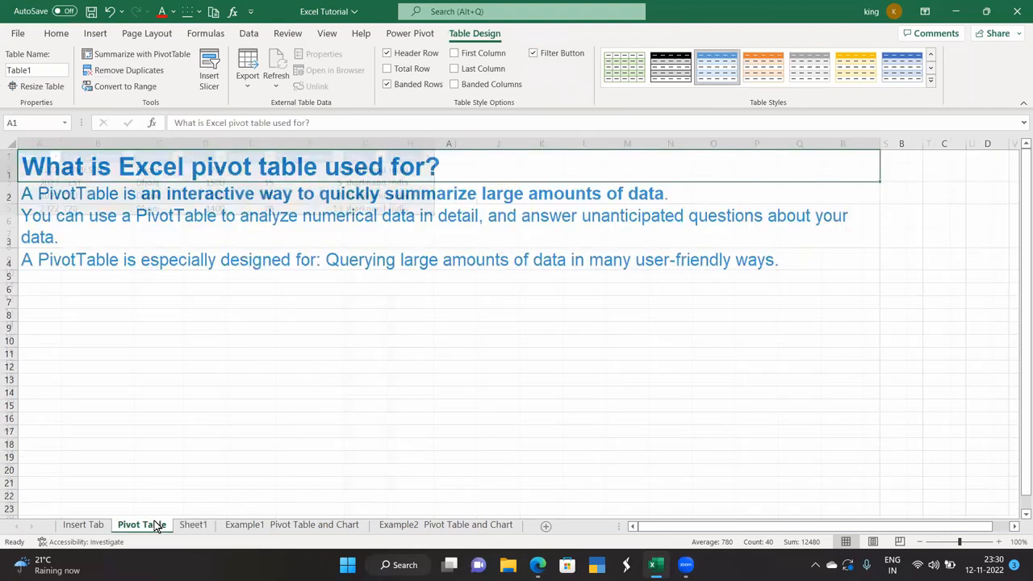
click(198, 526)
click(246, 525)
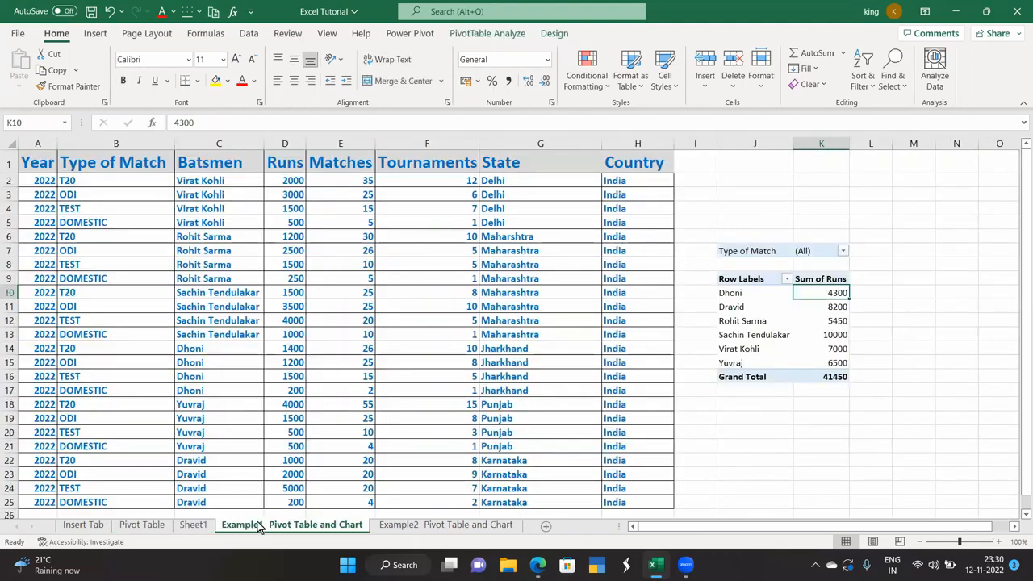
double_click(832, 334)
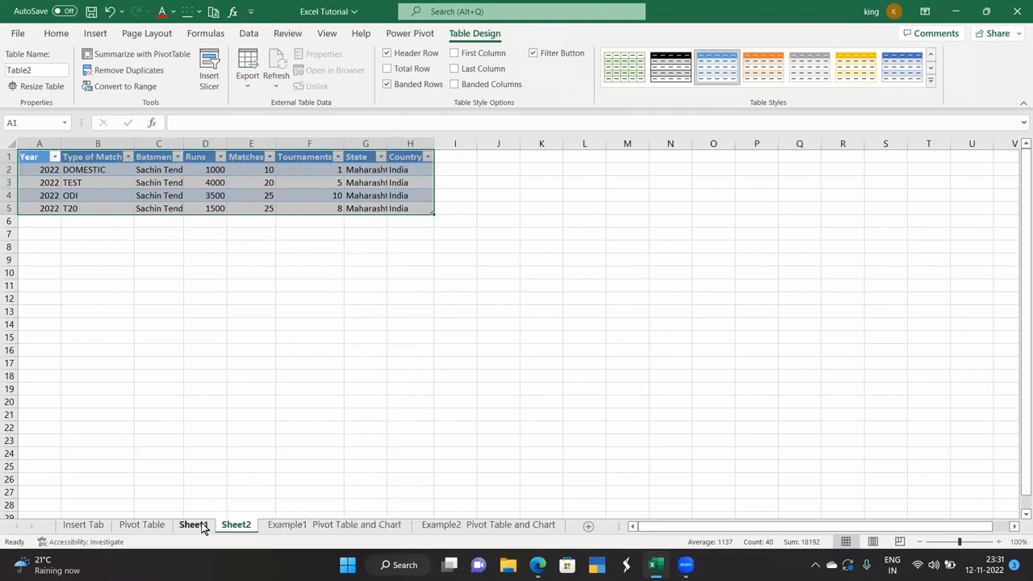
click(313, 526)
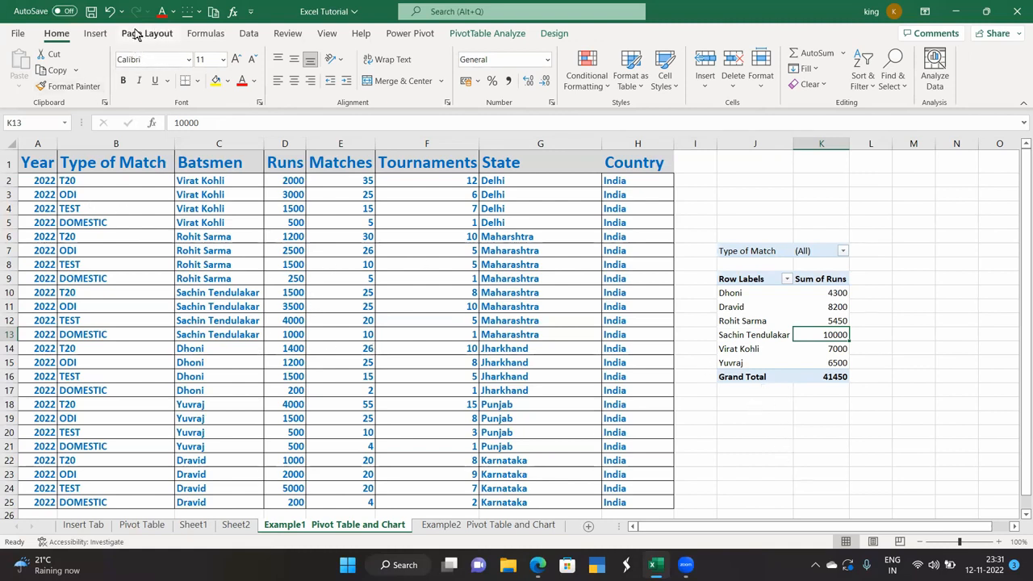
click(96, 33)
click(114, 264)
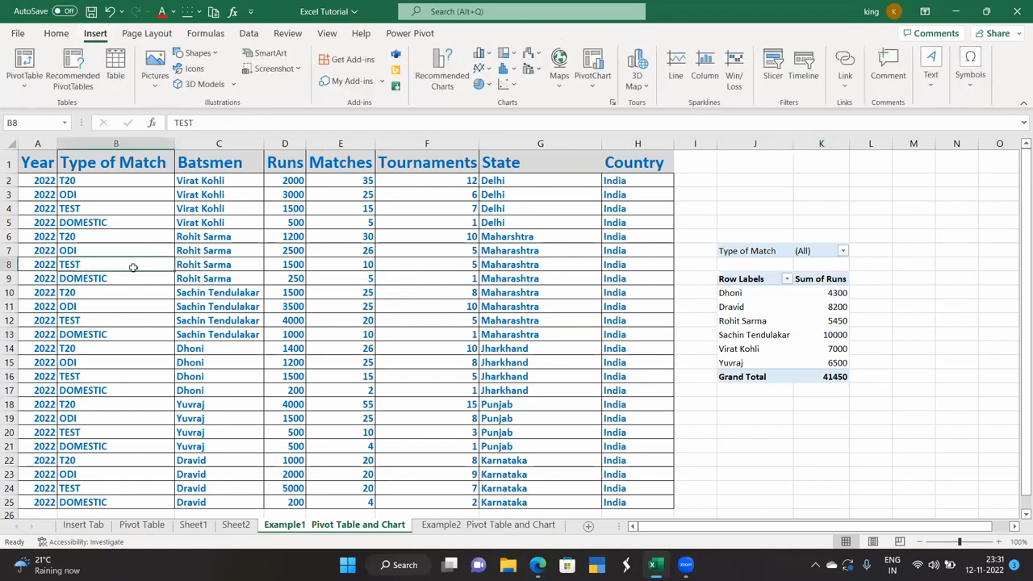
click(14, 87)
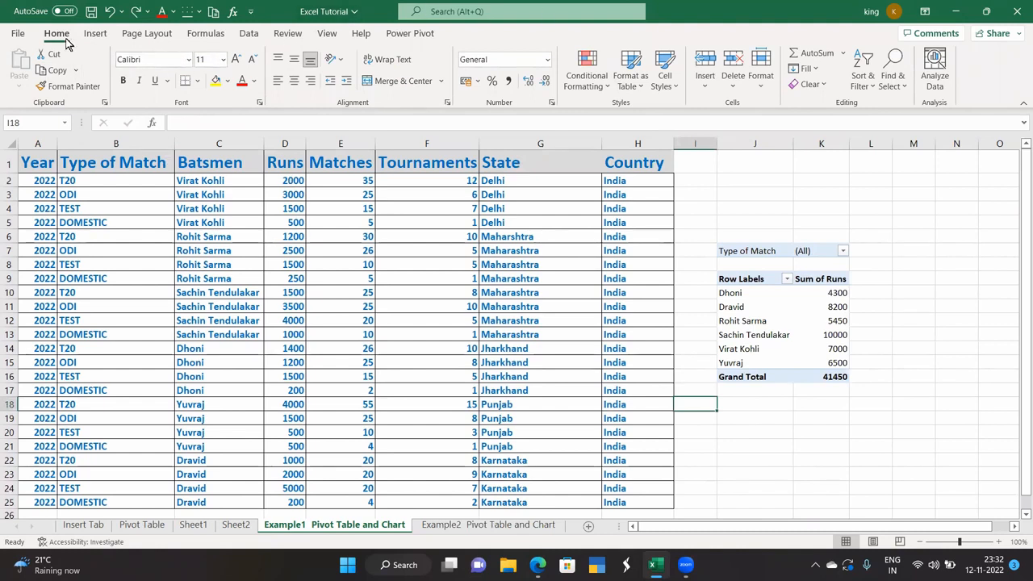
click(737, 378)
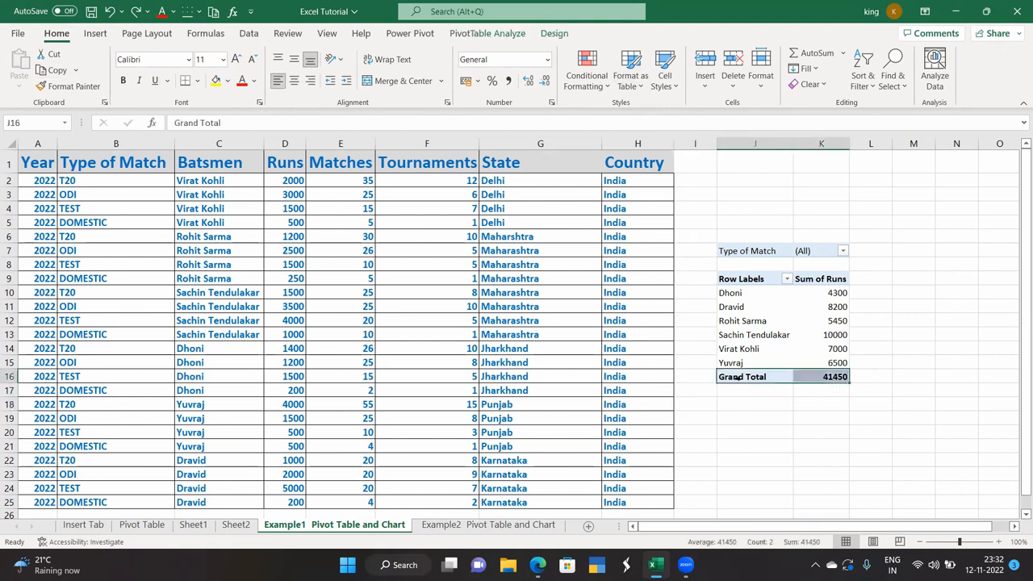
click(764, 415)
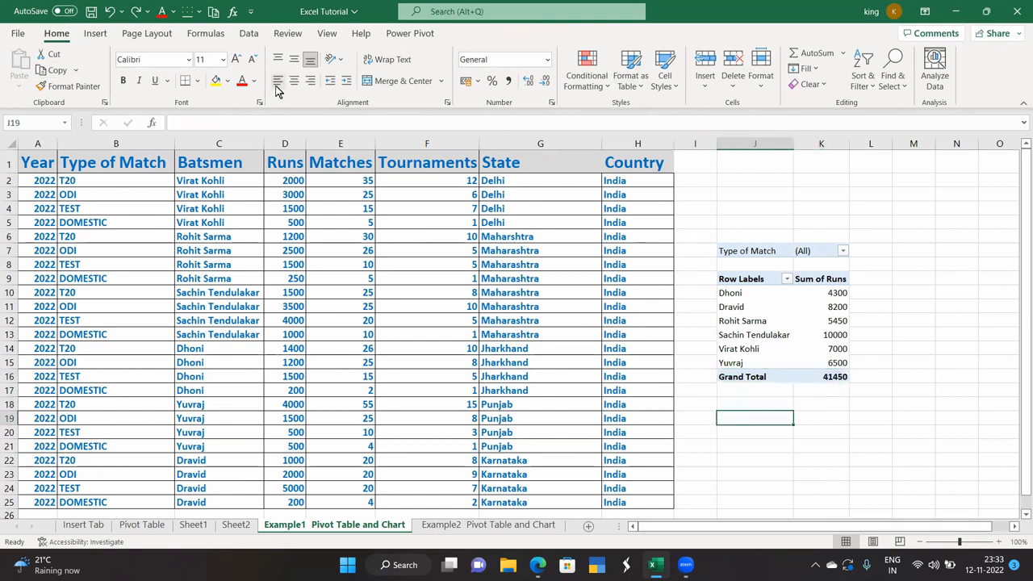
click(97, 34)
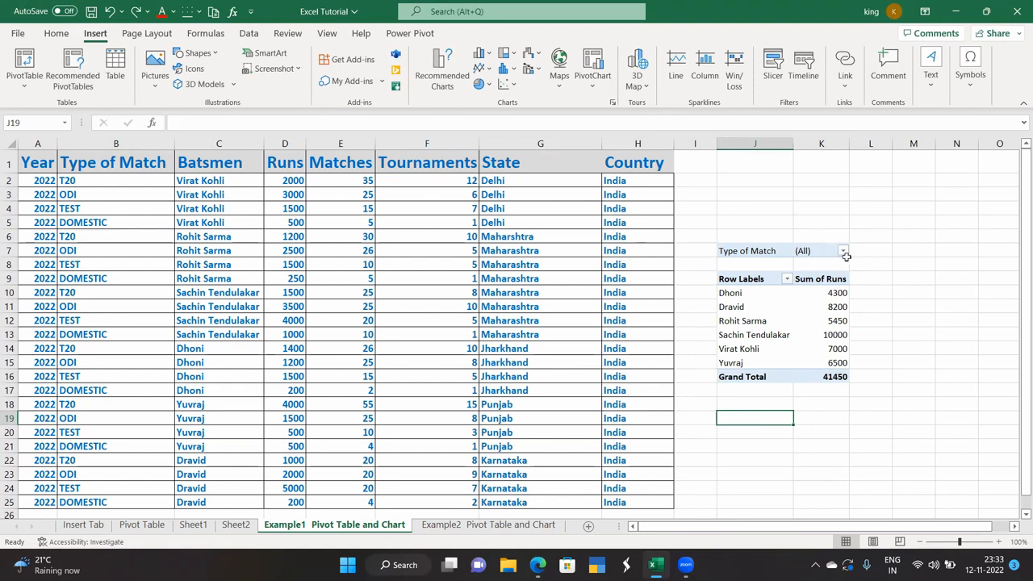
Filter the pivot table's Type of Match to ODI
click(843, 252)
click(710, 306)
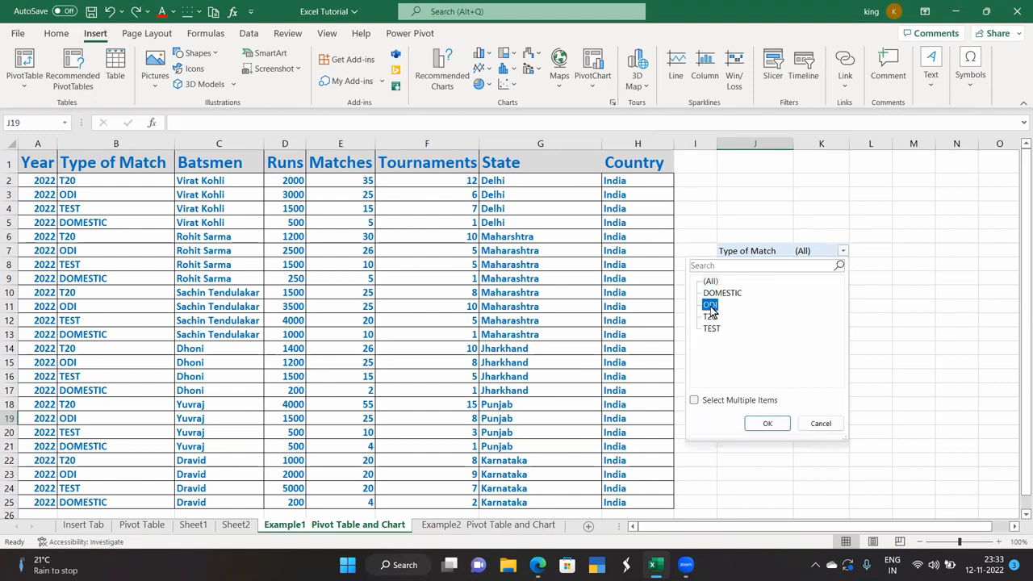
click(770, 426)
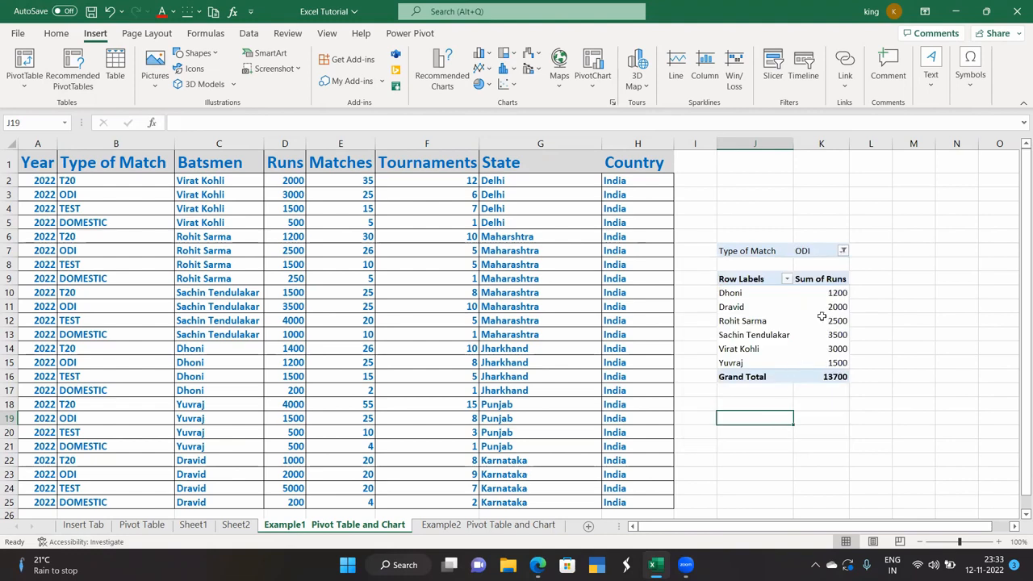
Filter the pivot table's Type of Match to TEST
click(843, 251)
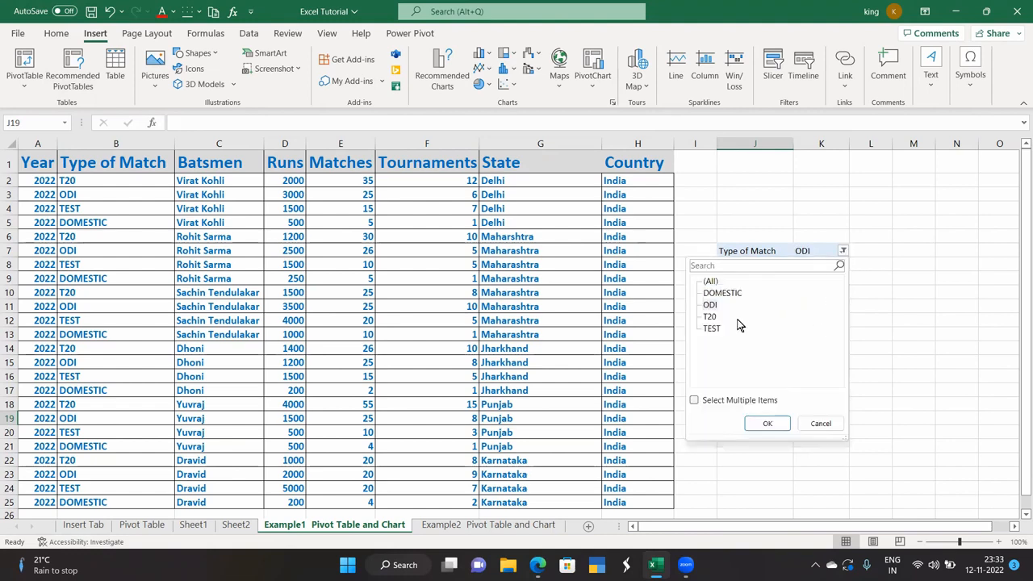
click(714, 331)
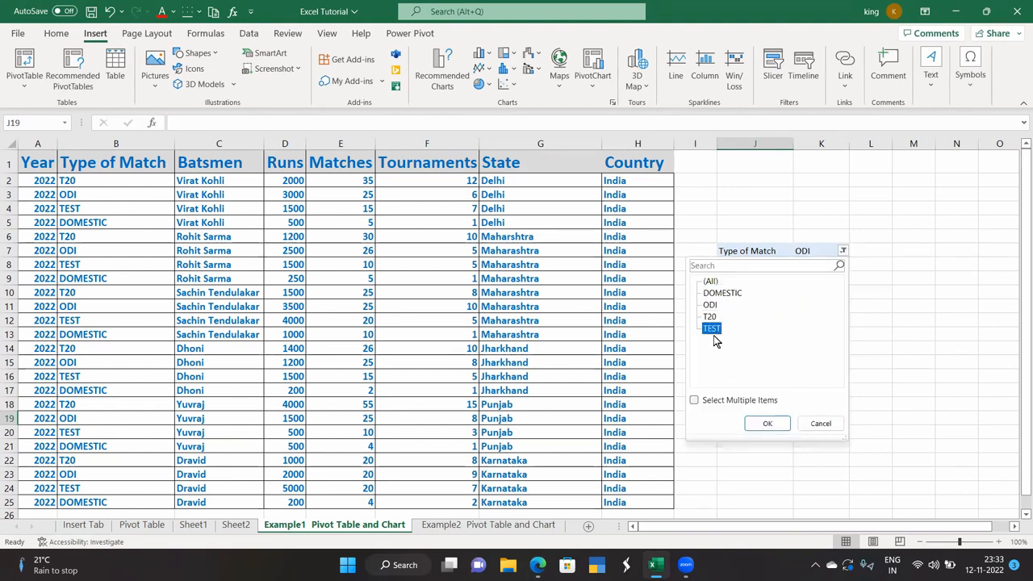
click(765, 424)
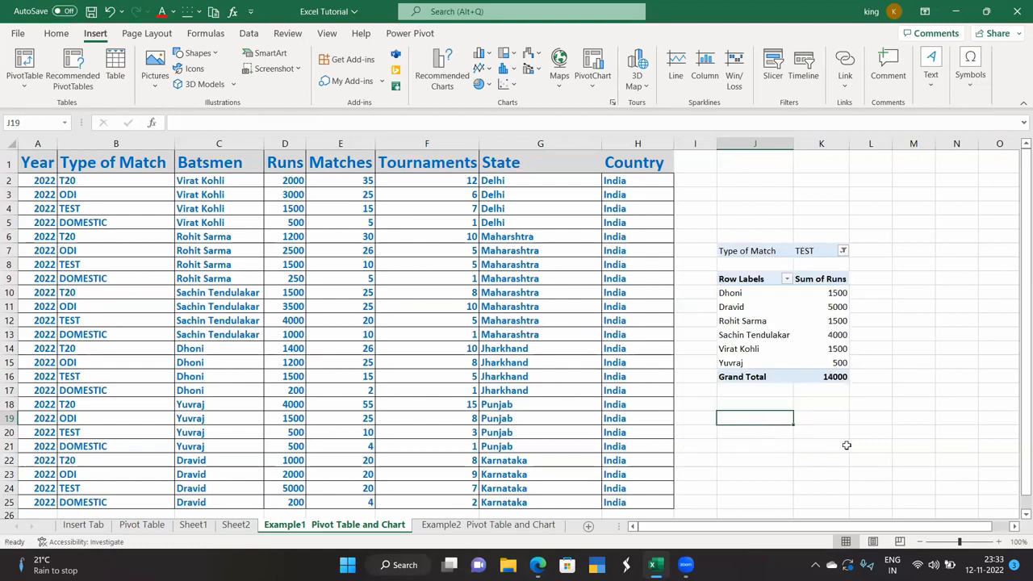
Reset the pivot table's Type of Match filter to (All)
click(842, 251)
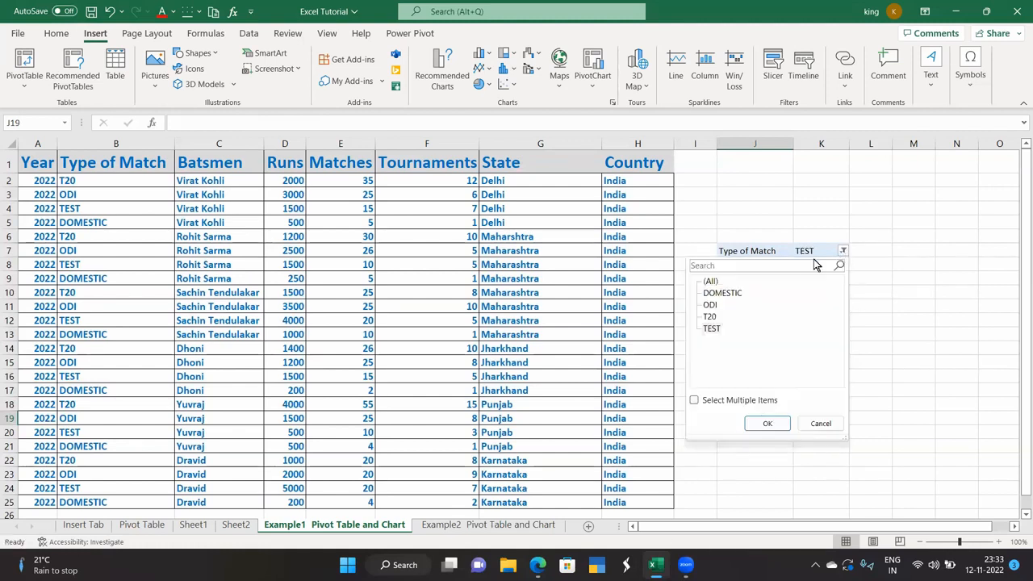
click(709, 282)
click(767, 423)
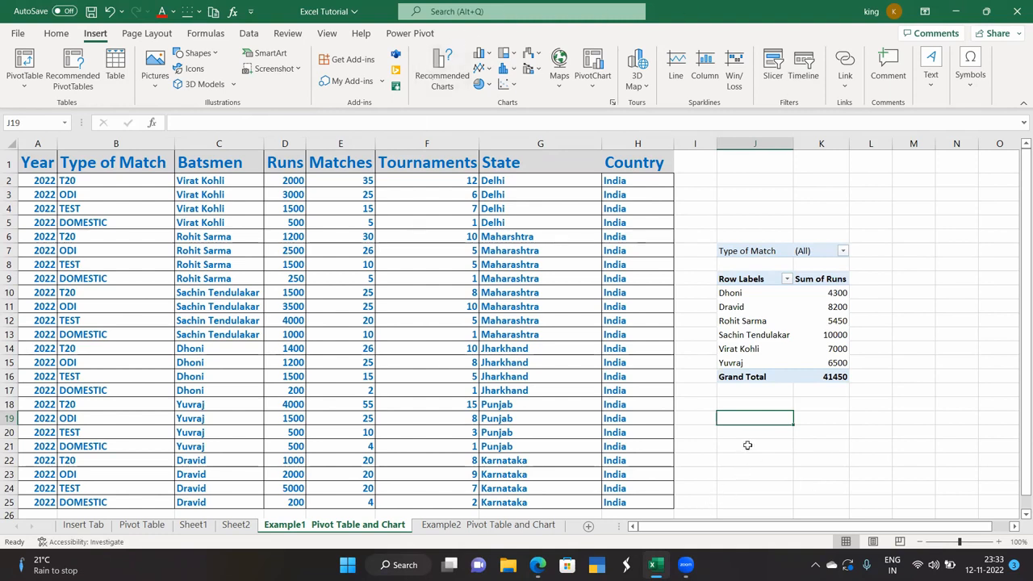
click(747, 443)
click(747, 416)
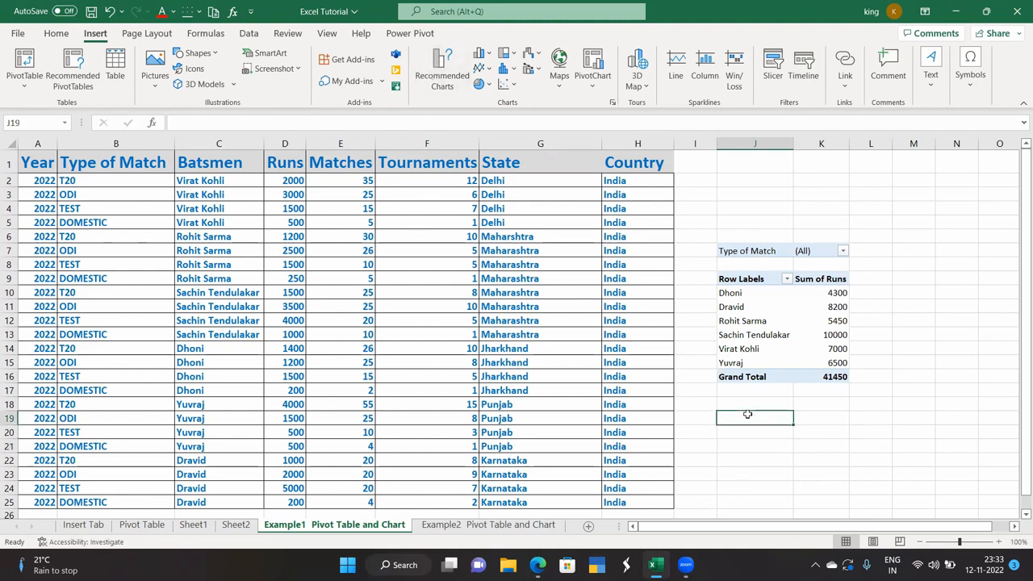
click(82, 77)
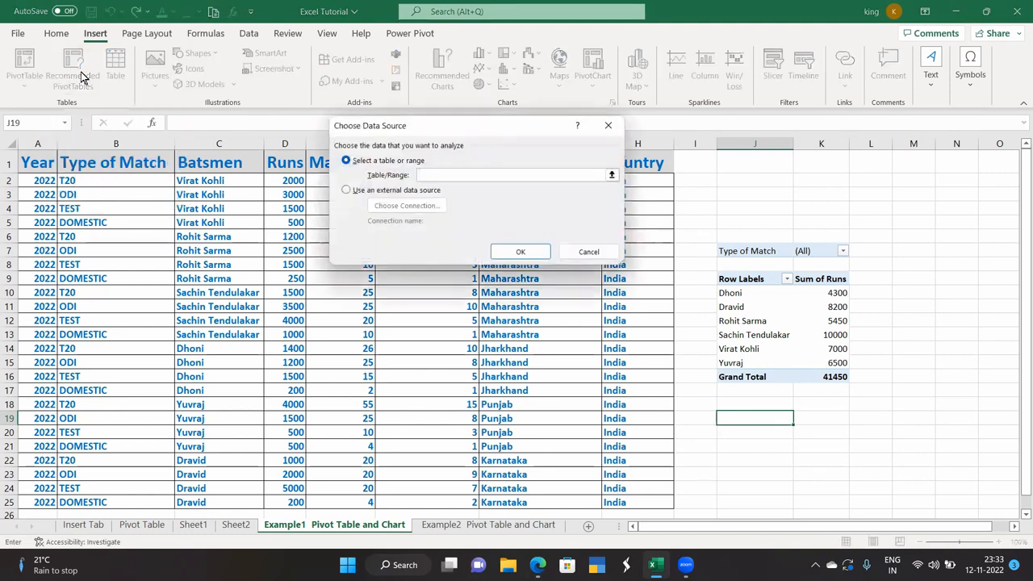
click(610, 127)
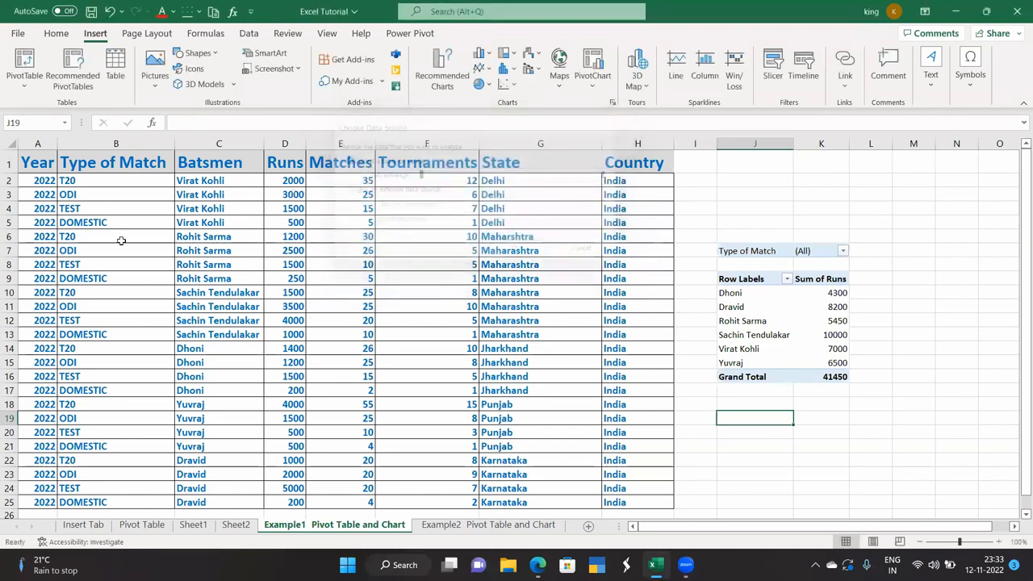
Select the whole cricket data range A1:H25, including the header row
drag(34, 164, 651, 468)
click(46, 166)
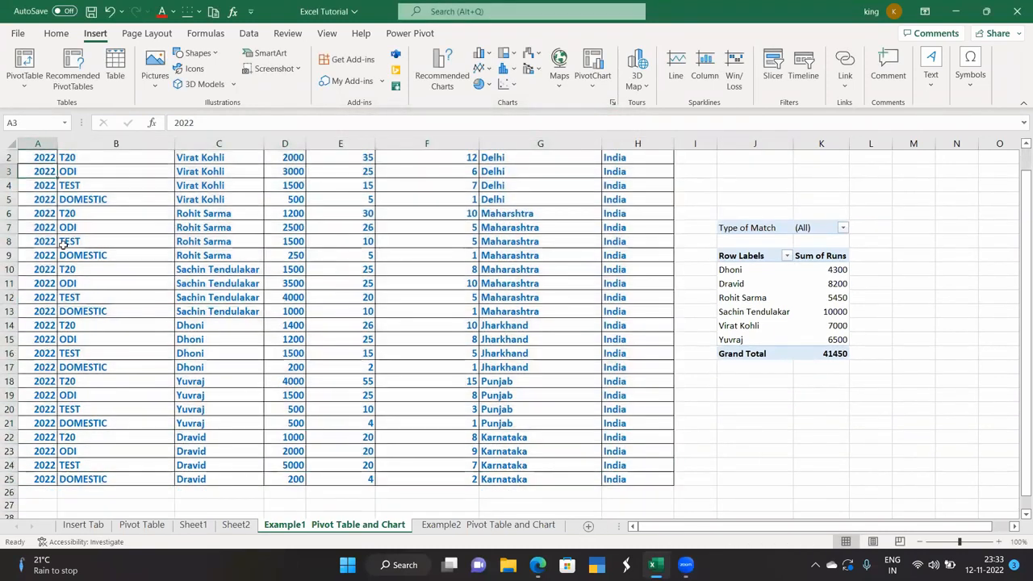
scroll(46, 166, up, 1)
drag(37, 162, 468, 454)
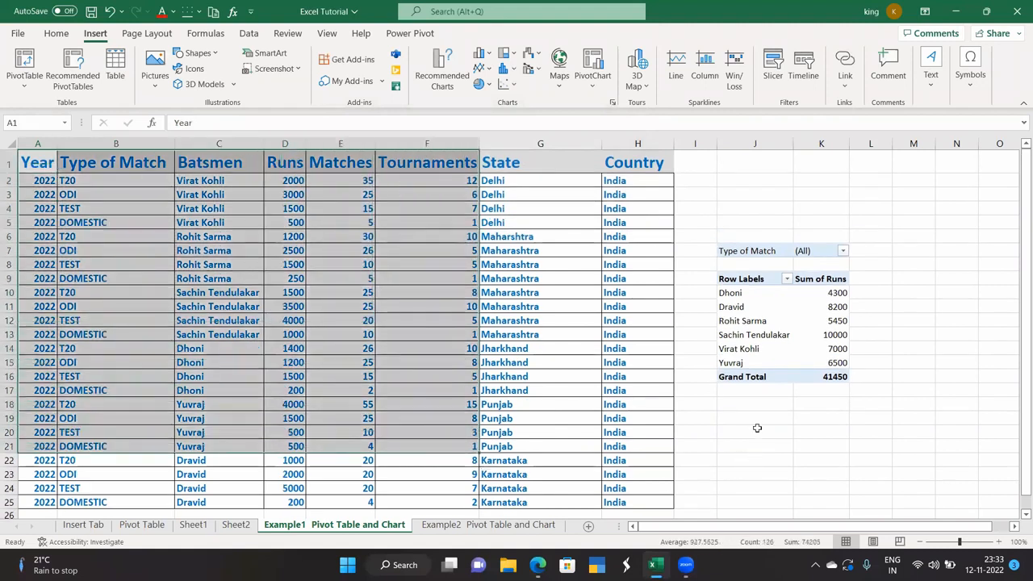
click(754, 432)
drag(26, 162, 670, 502)
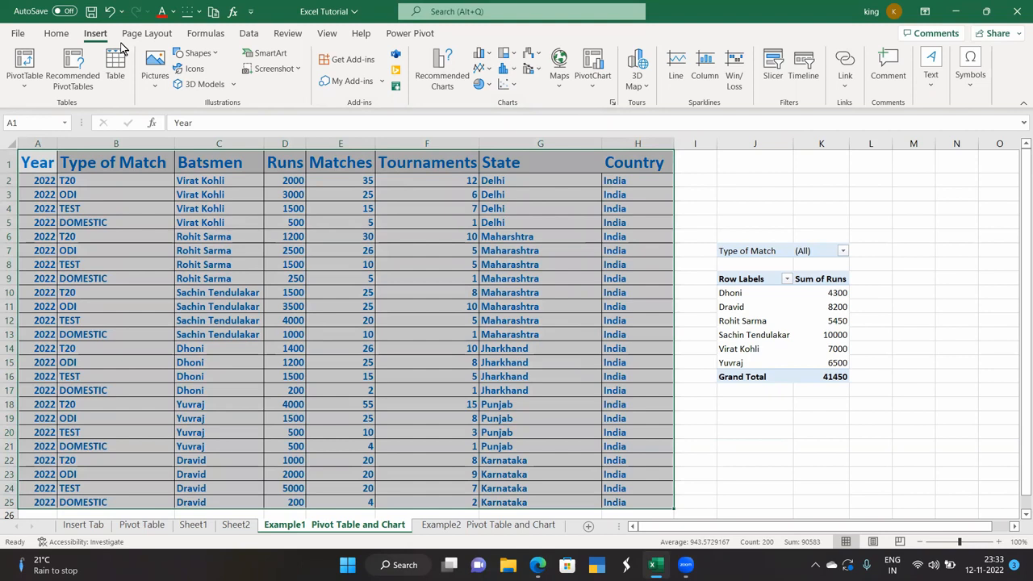
Examine the recommended PivotTable layouts offered for the selected data, from runs by type of match to tournaments by batsmen
click(73, 63)
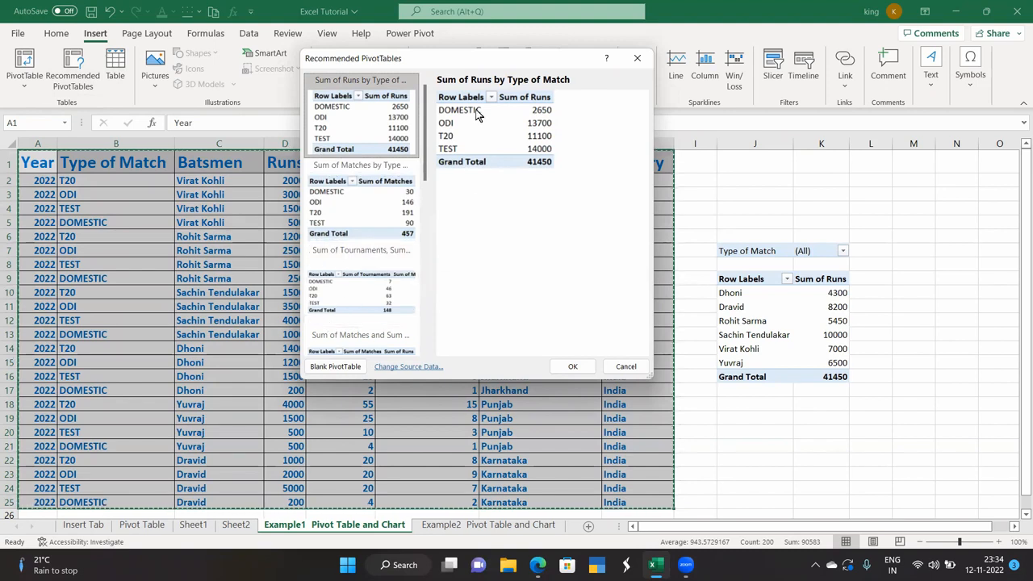
scroll(368, 309, down, 5)
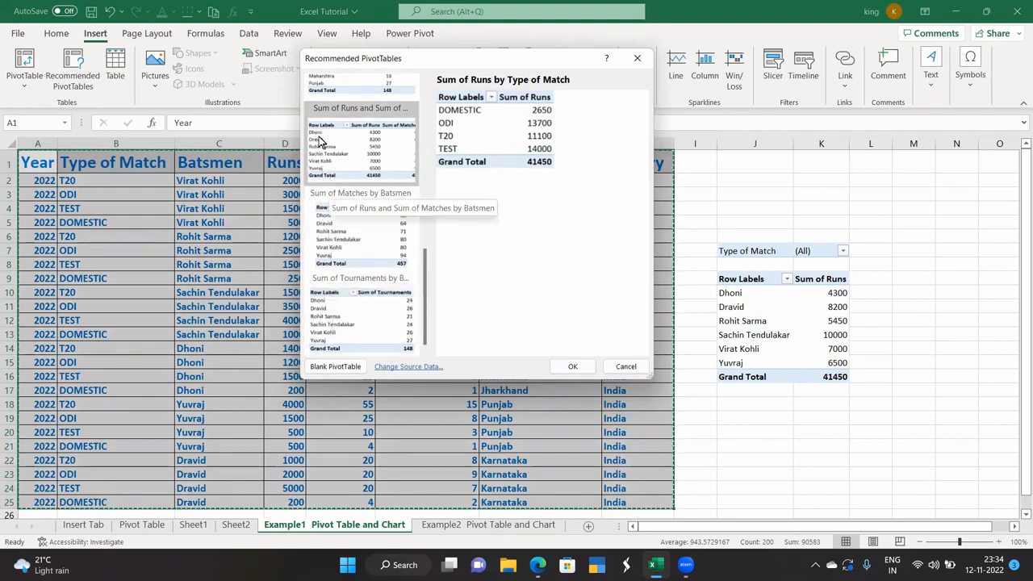
scroll(363, 323, up, 3)
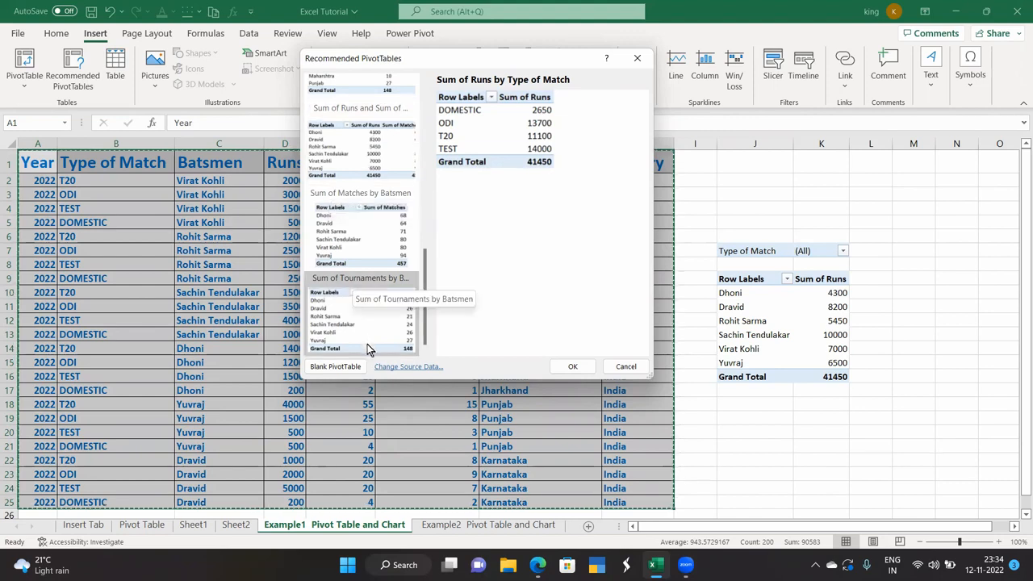
scroll(367, 349, up, 2)
scroll(367, 348, down, 5)
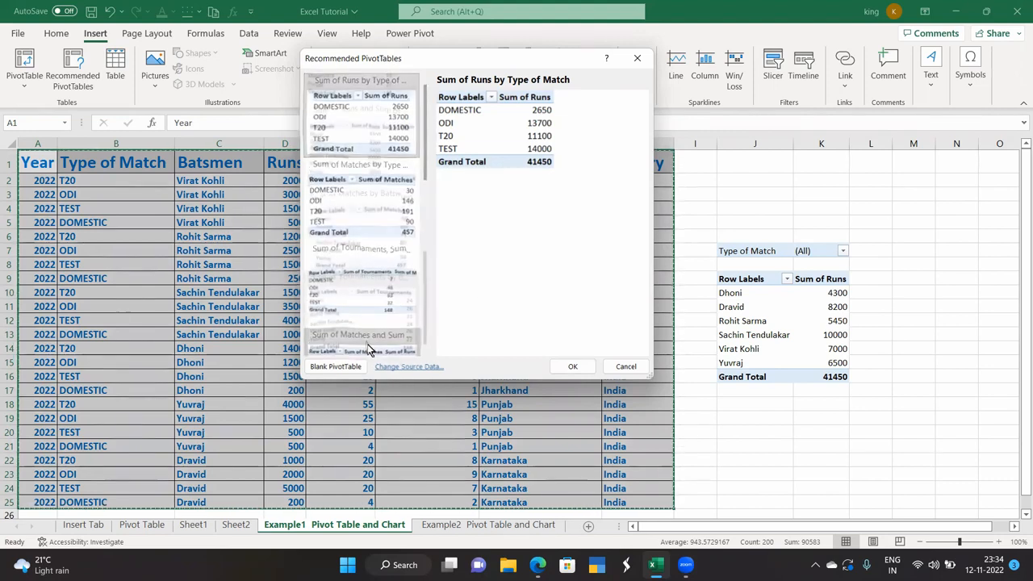
scroll(367, 349, up, 3)
scroll(367, 349, up, 5)
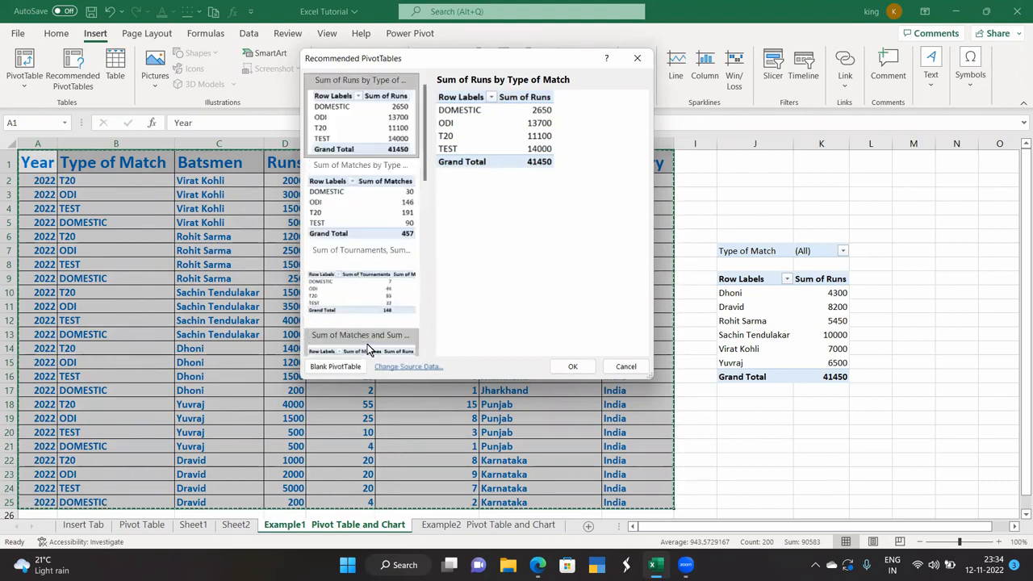
scroll(360, 220, down, 6)
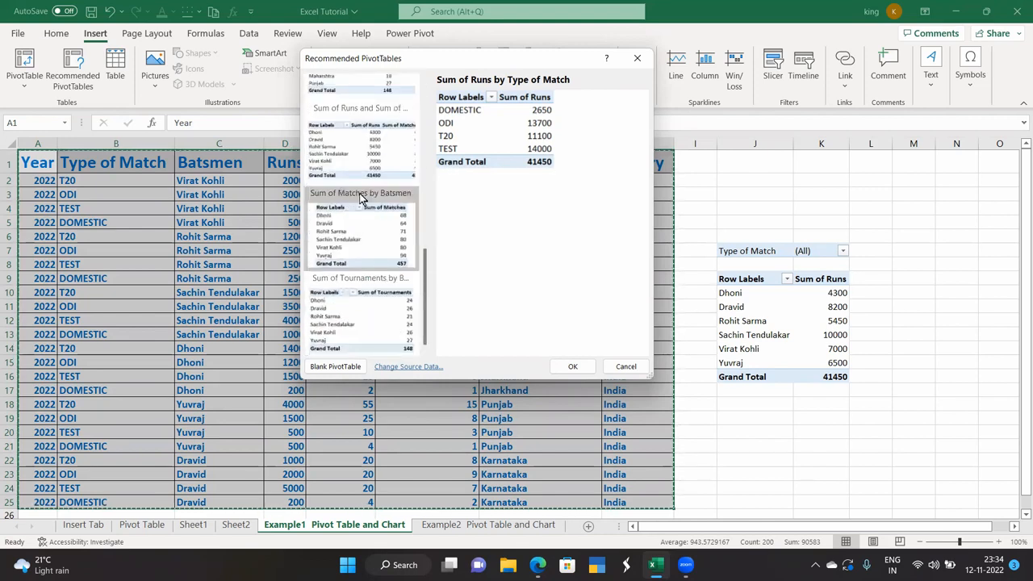
scroll(360, 210, up, 3)
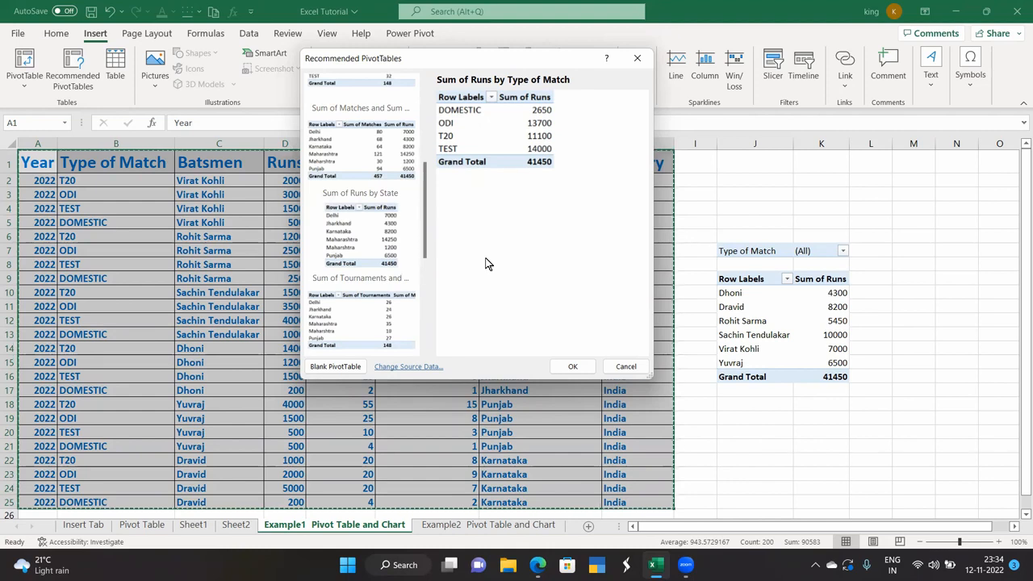
click(637, 59)
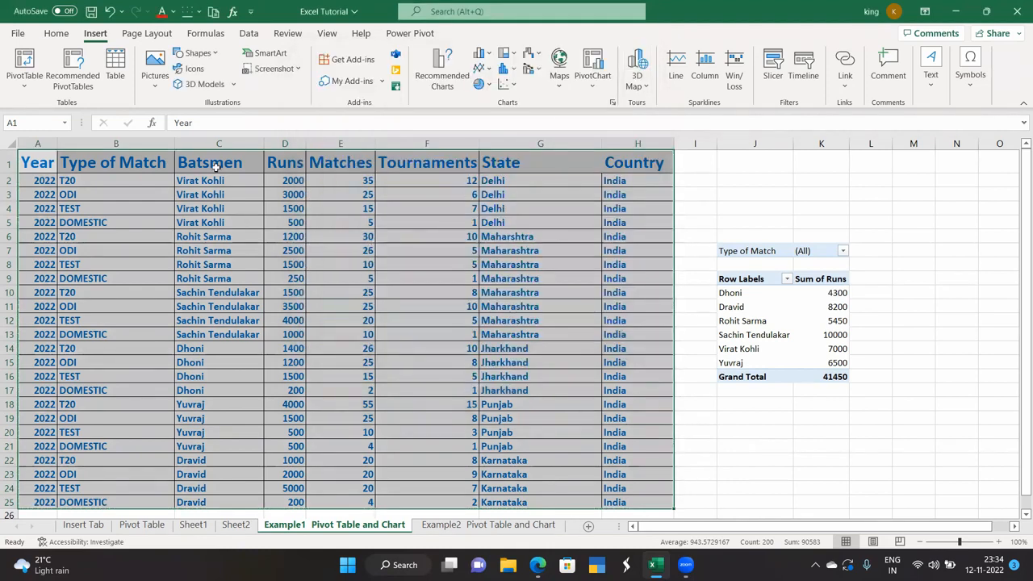
Insert the recommended PivotTable "Sum of Runs and Sum of Matches by Batsmen", close its field list and return to the Example1 sheet
click(71, 77)
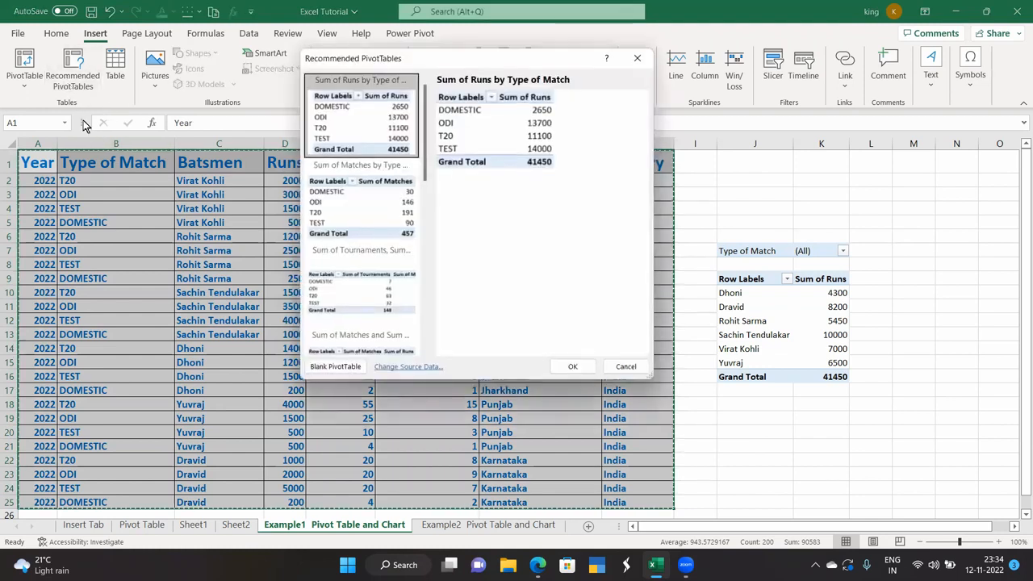
scroll(333, 197, down, 3)
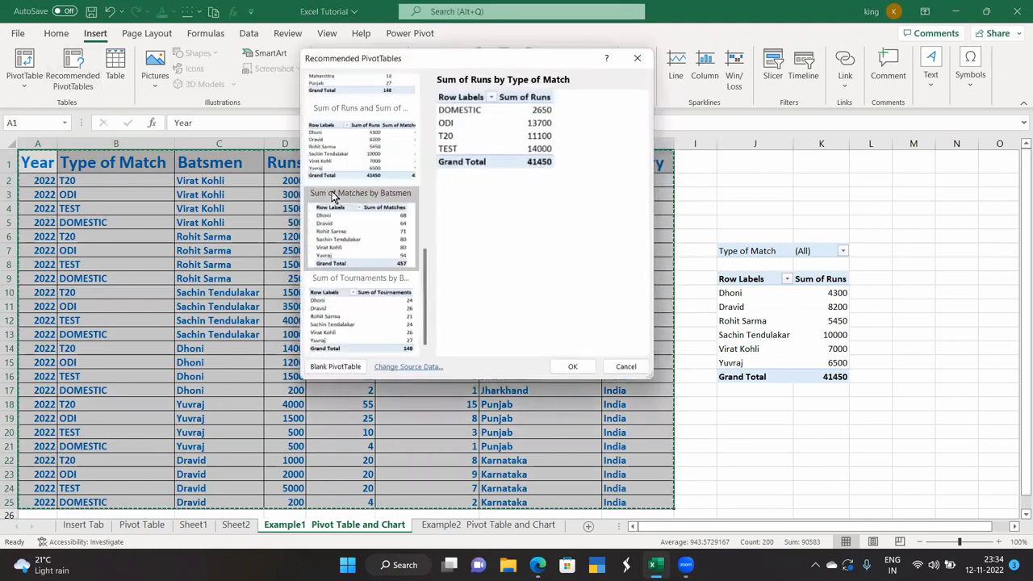
scroll(338, 314, up, 5)
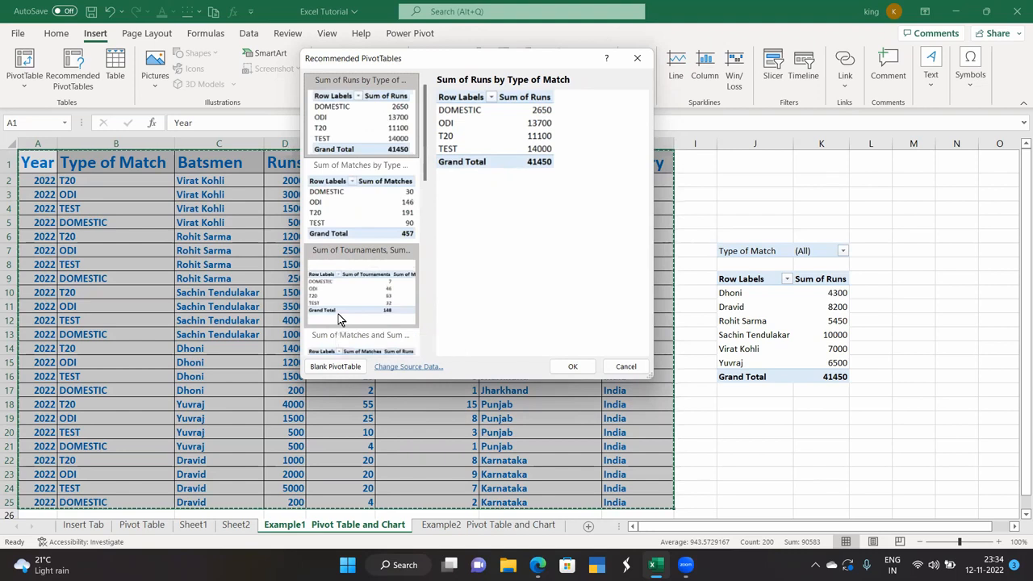
scroll(338, 317, down, 5)
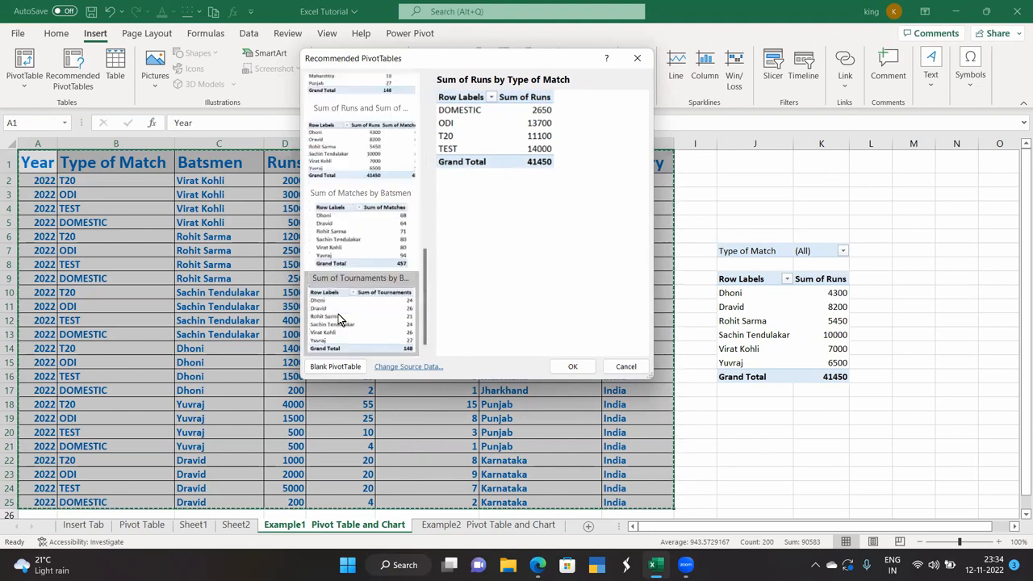
click(360, 162)
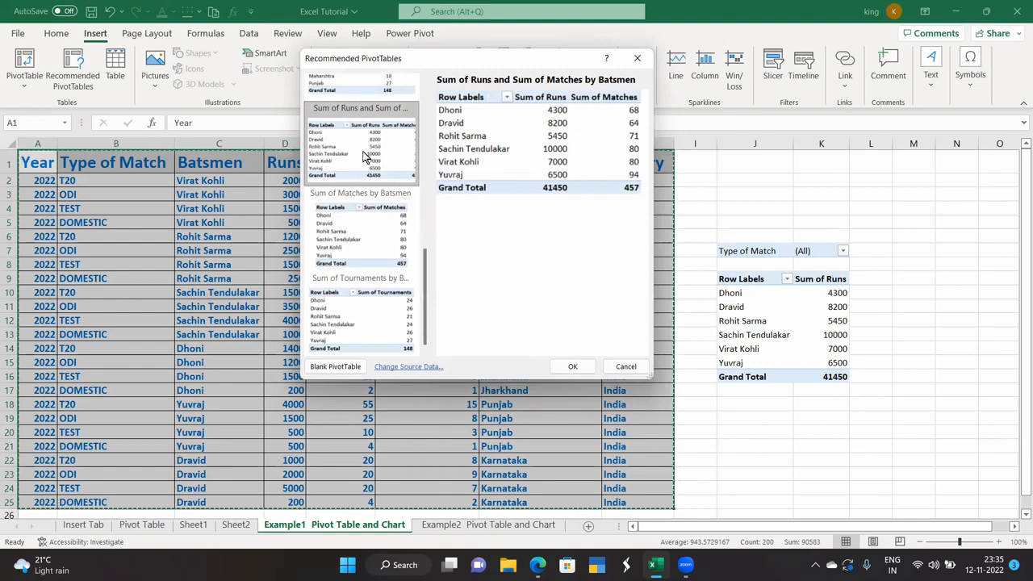
double_click(360, 161)
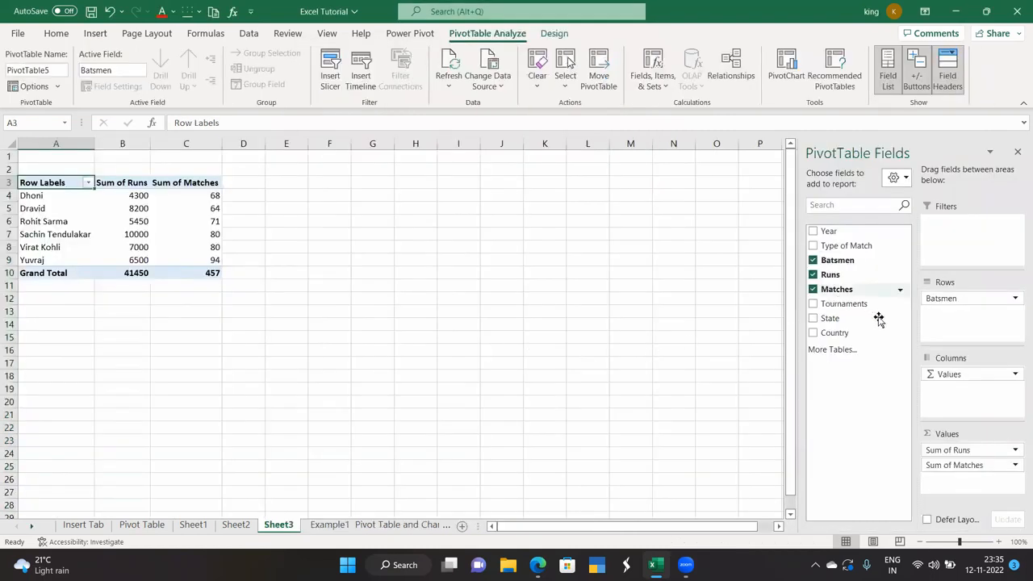
click(1017, 152)
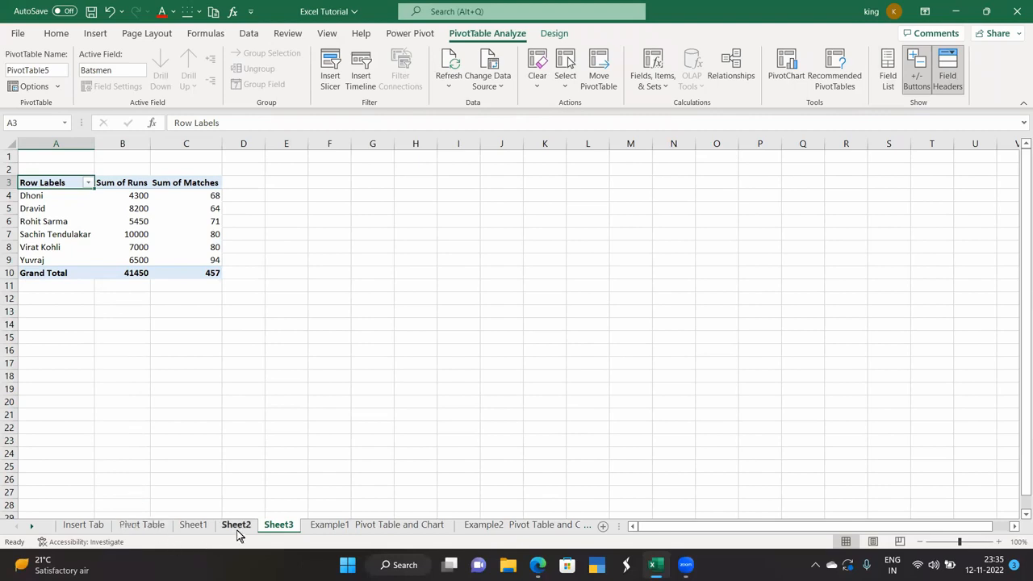
click(331, 525)
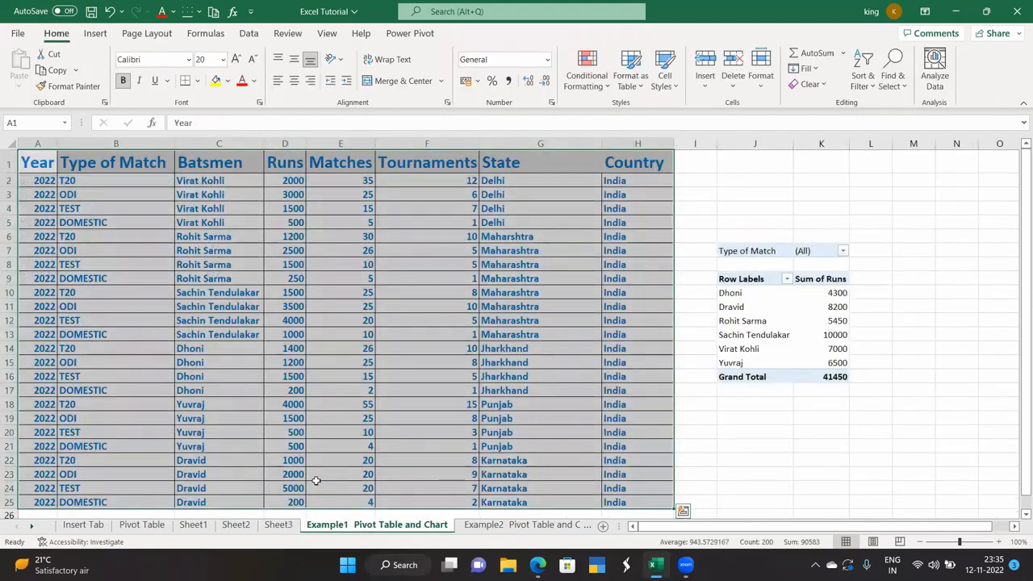
Merge and center cells I18:M18 below the pivot table and extend the merged format down through row 20
click(95, 33)
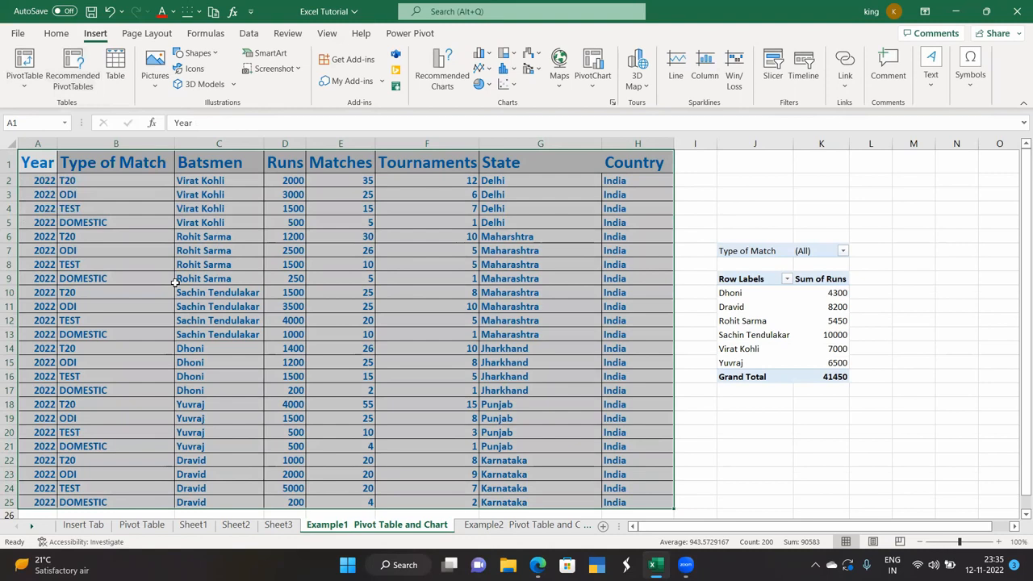
click(698, 404)
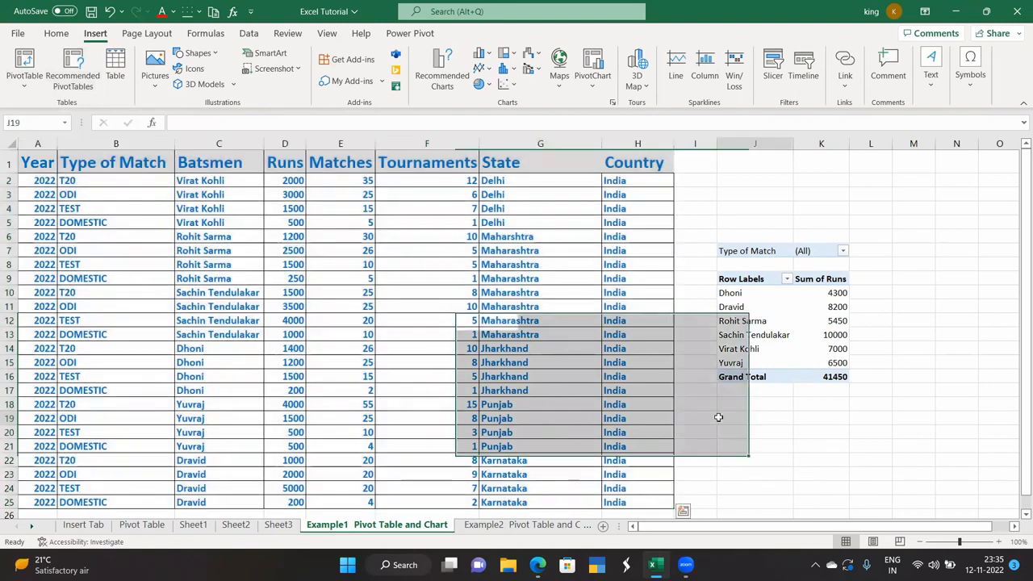
click(731, 409)
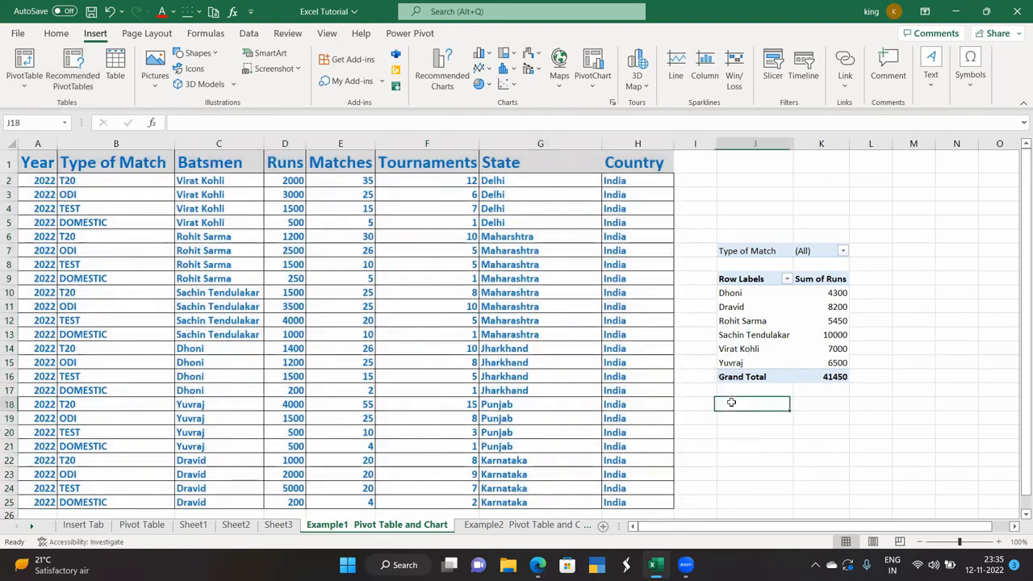
drag(710, 404, 915, 405)
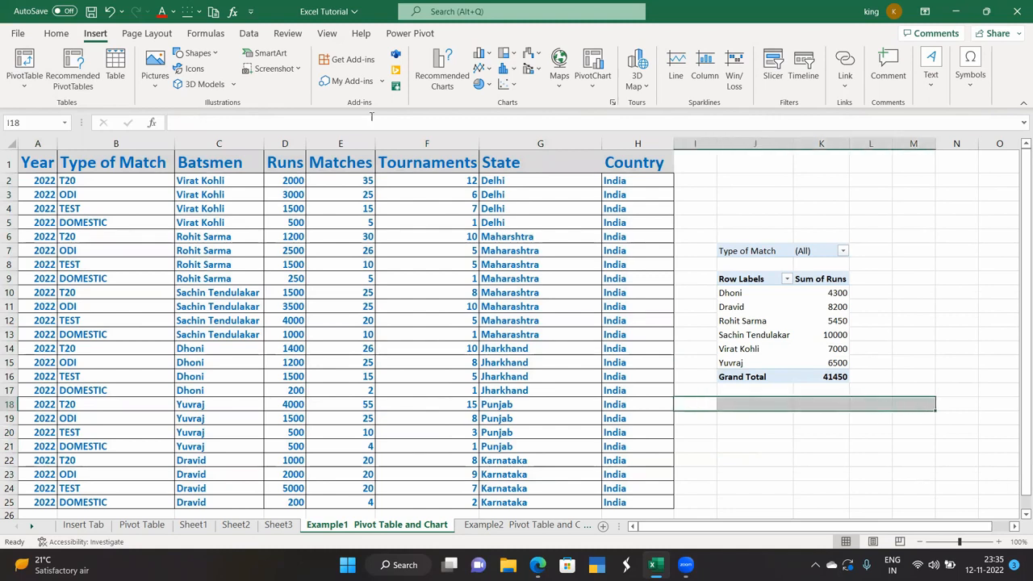
click(64, 38)
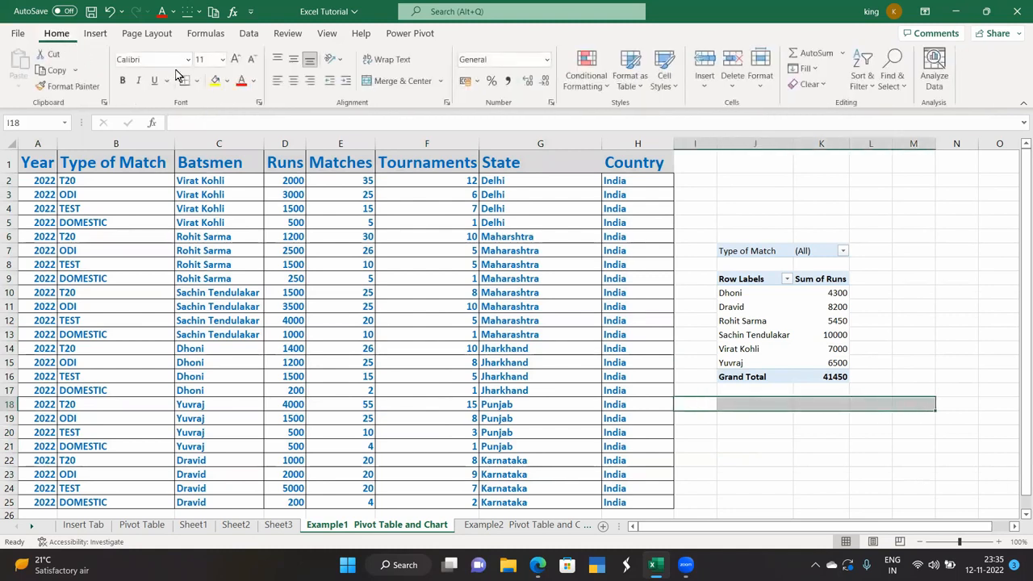
click(396, 81)
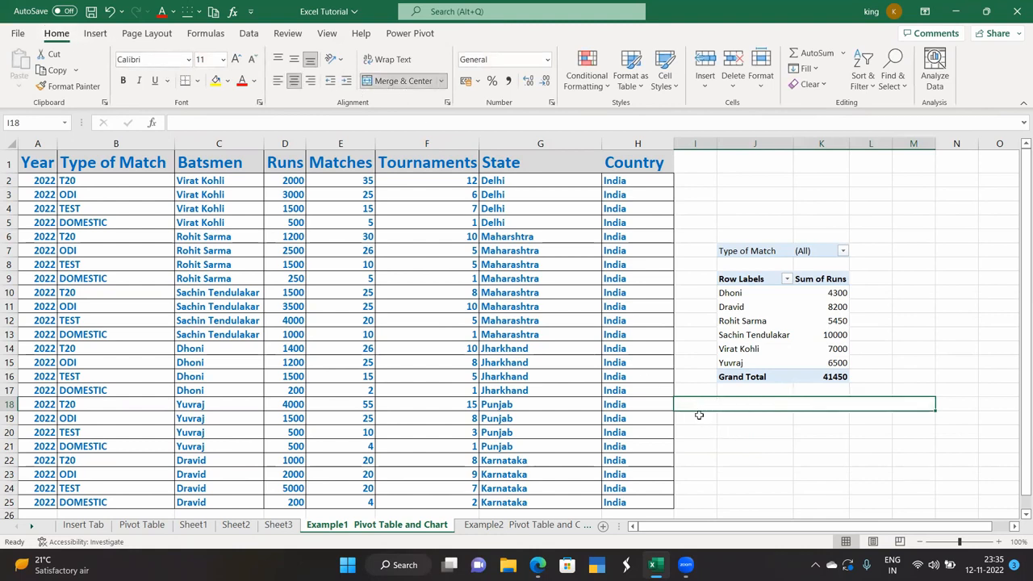
drag(933, 410, 938, 440)
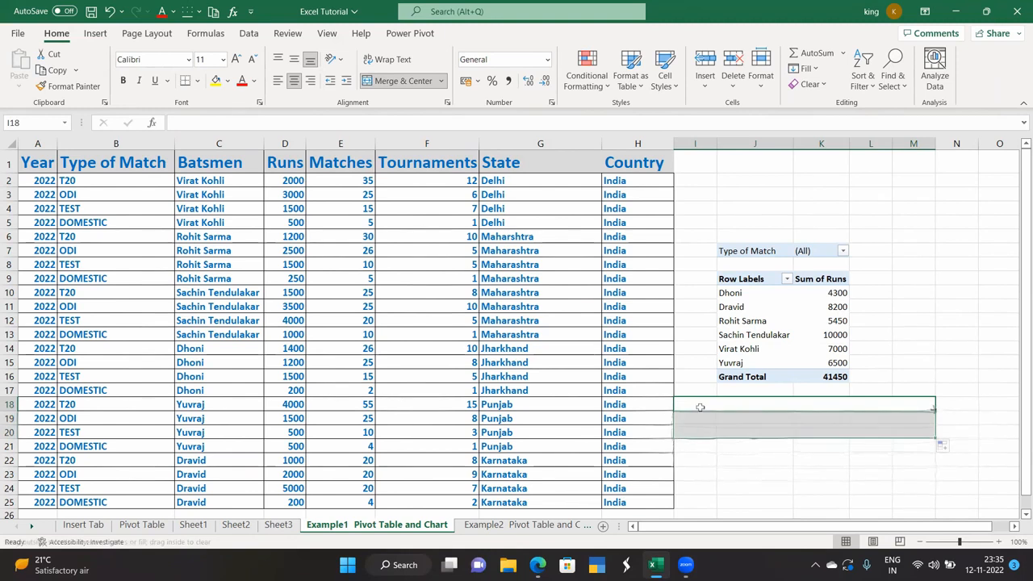
Enter the note "1. Headings Compulsary." in the merged cell of row 18
double_click(701, 407)
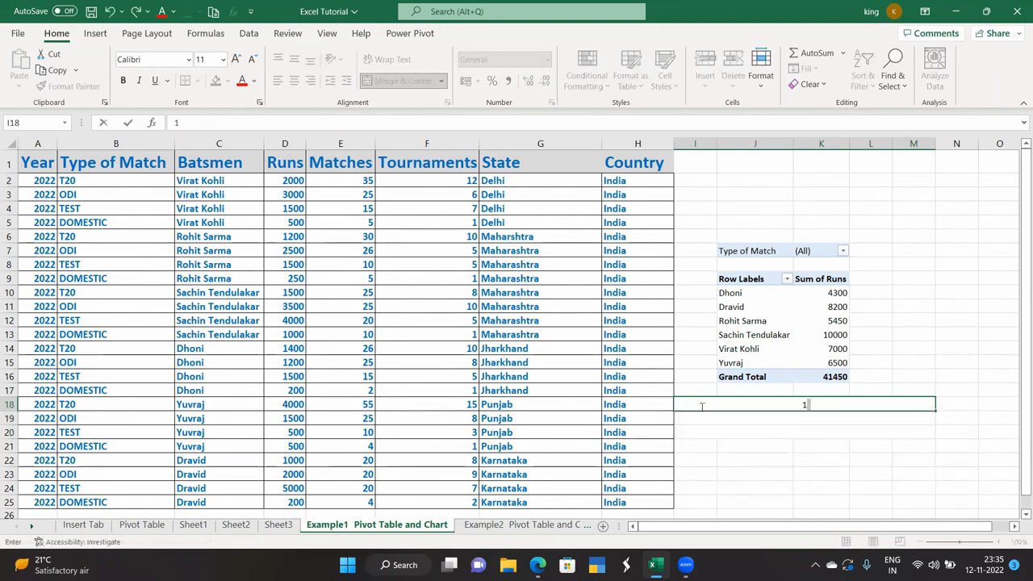
text(1. Headings)
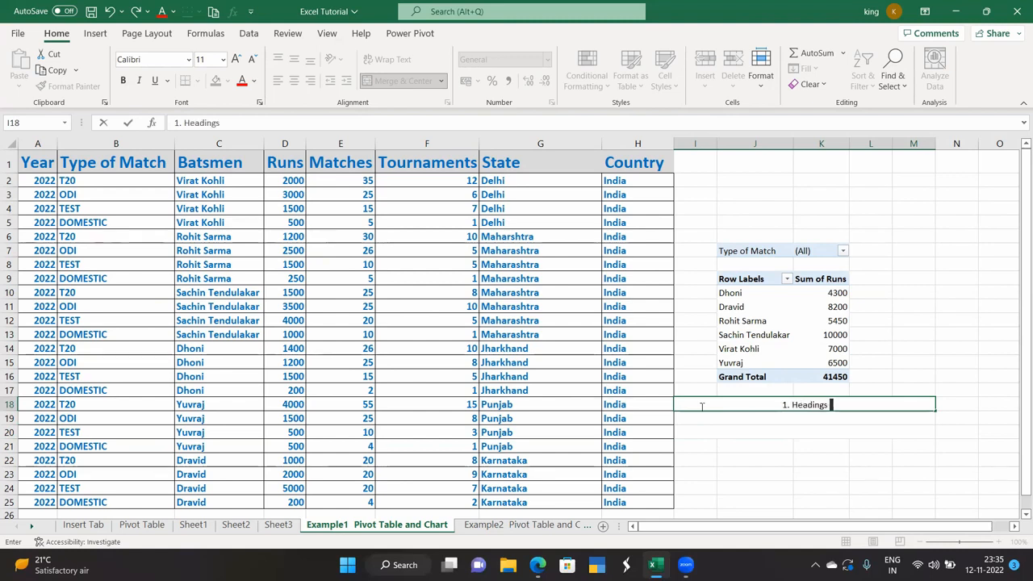
text( Compuls)
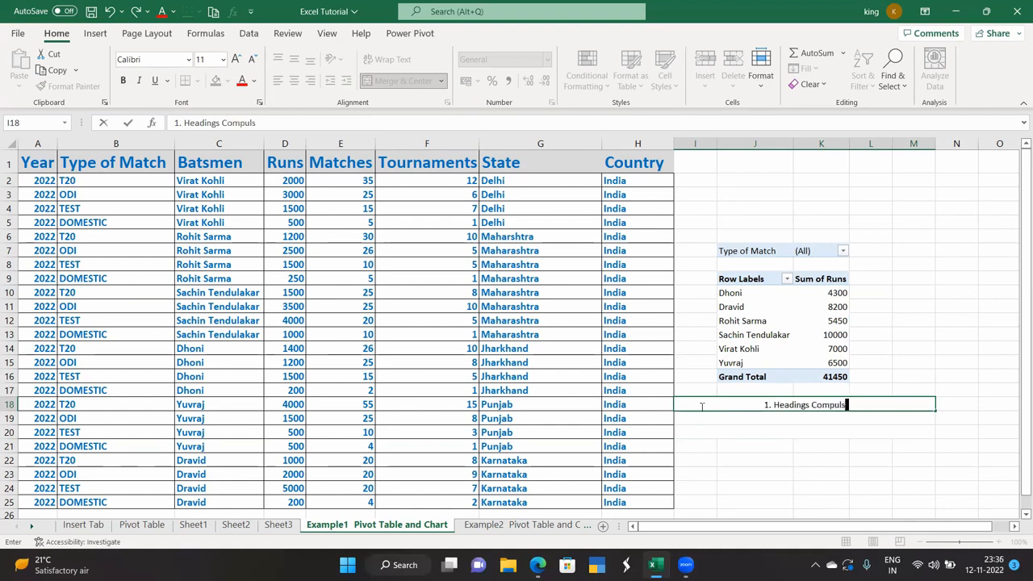
text(ary.)
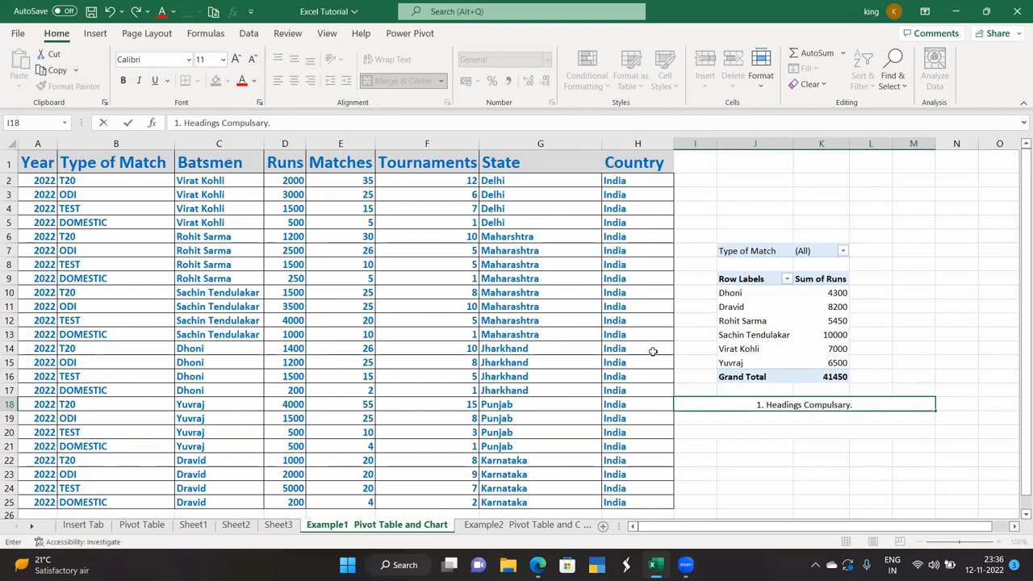
key(Return)
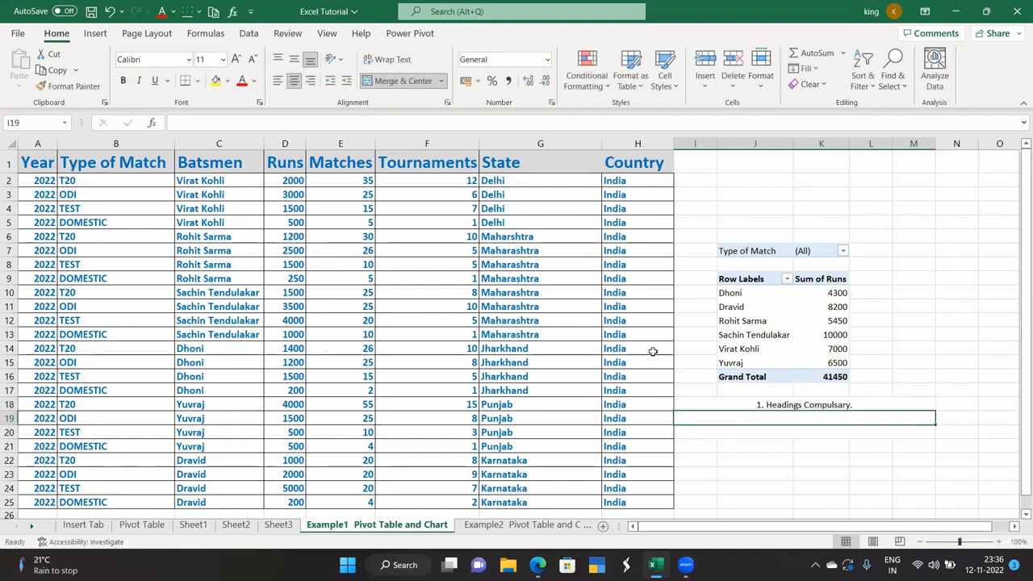
Enter the note "2. No empty rows/columns" in the merged cell of row 19
text(2.)
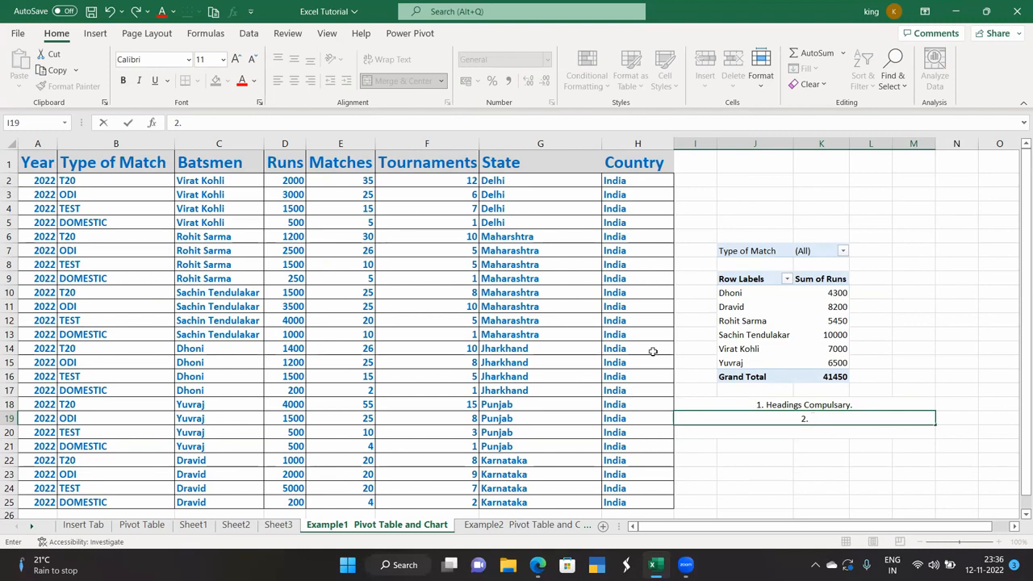
text( B)
key(BackSpace)
text(No e)
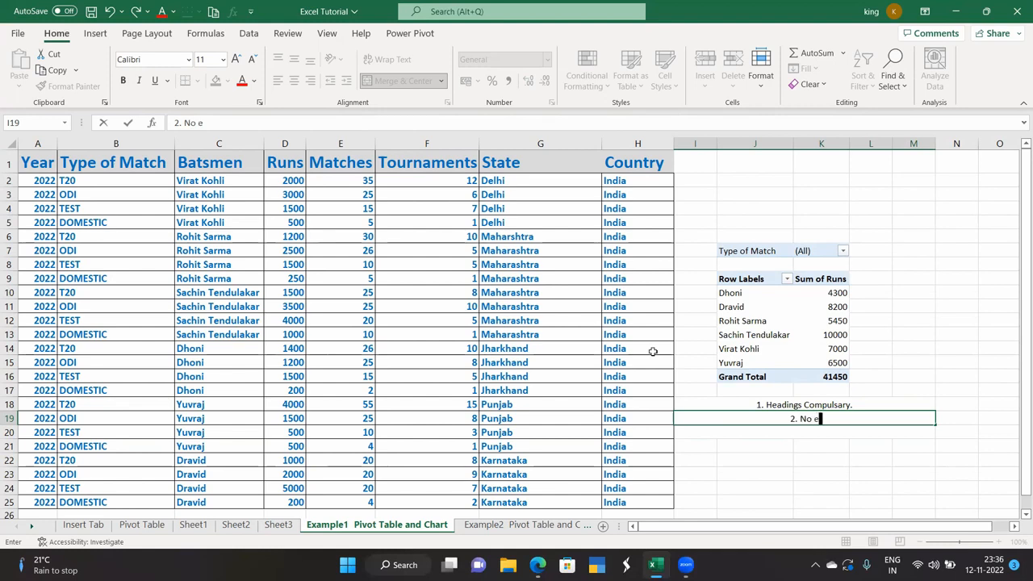
text(mpty)
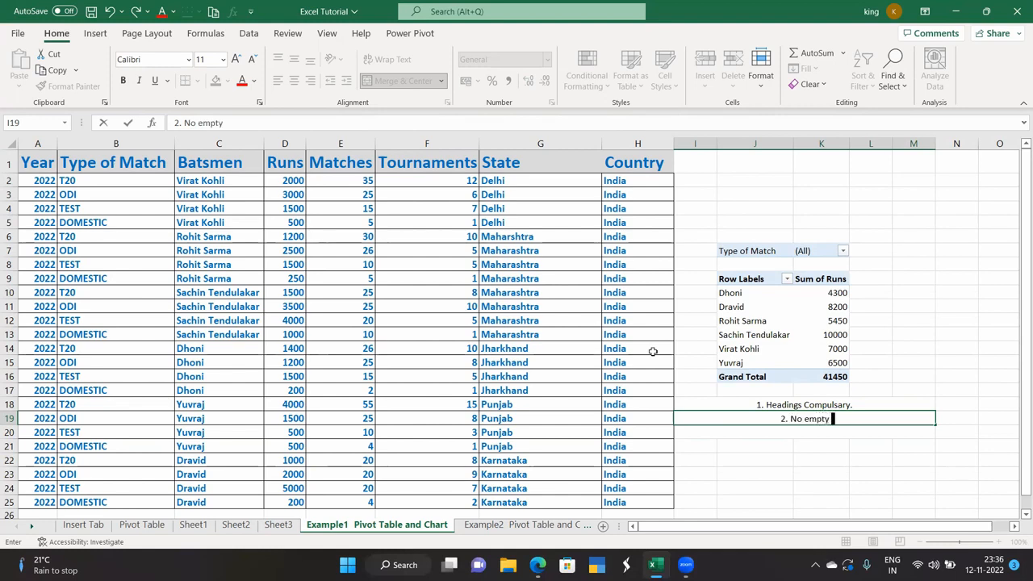
text( ro)
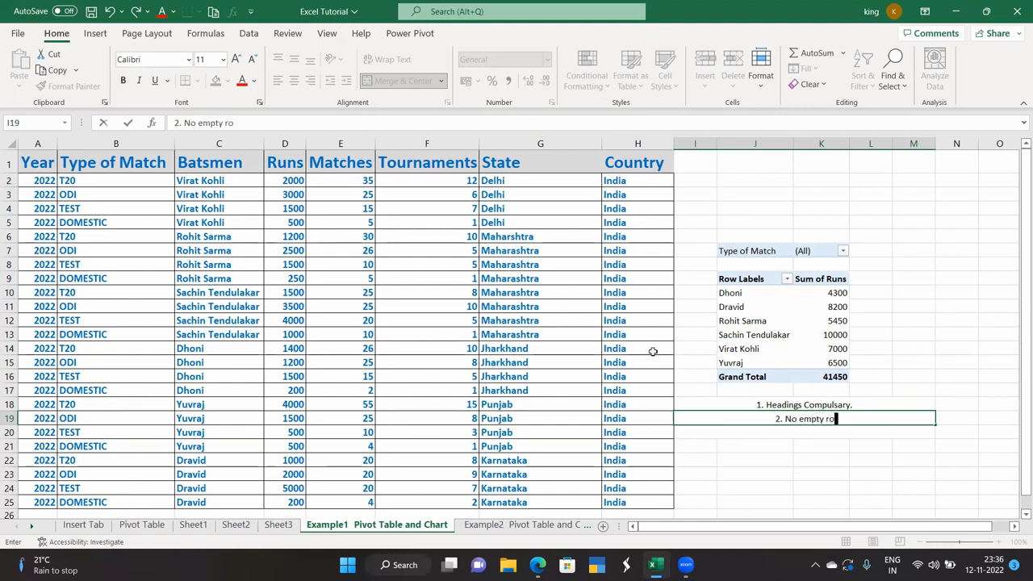
text(ws/col)
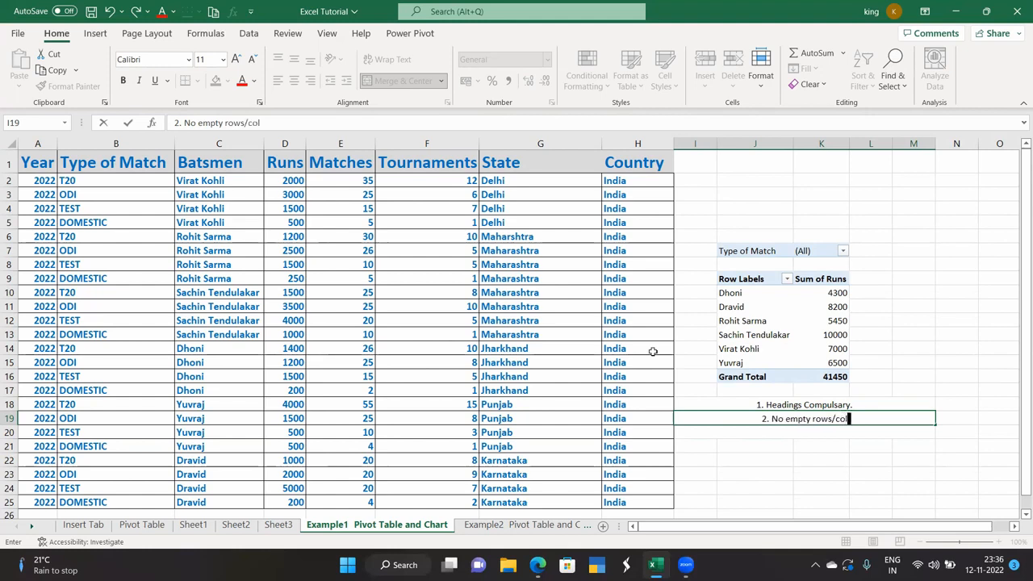
text(umns)
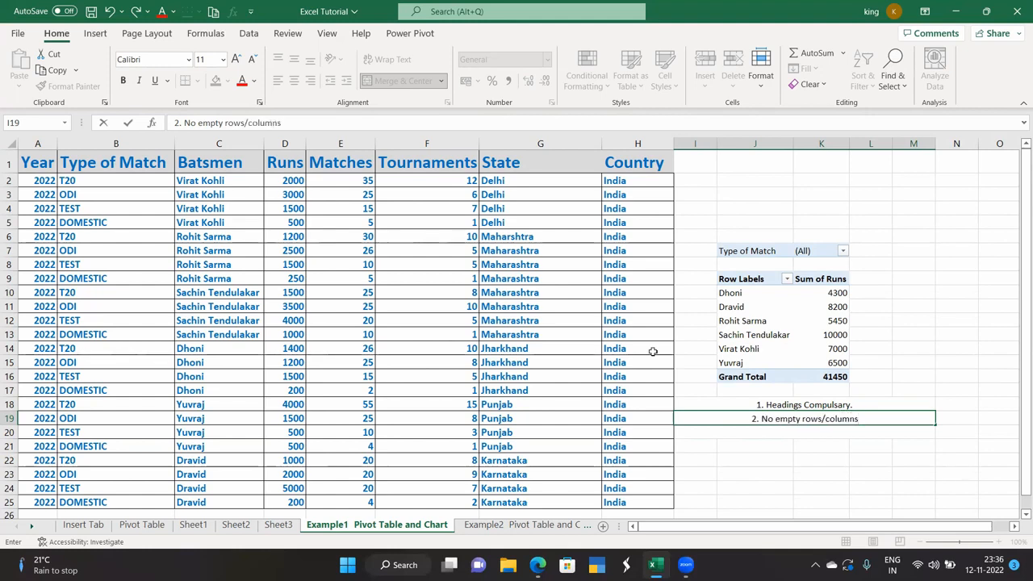
key(Return)
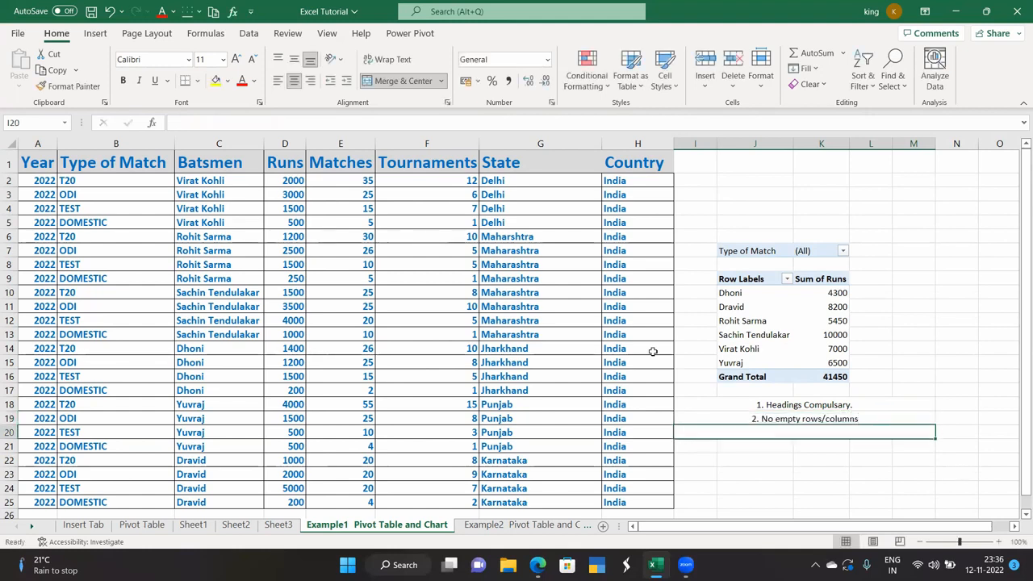
Enter the note "3. No totals /subtotals" in the merged cell of row 20
text(3)
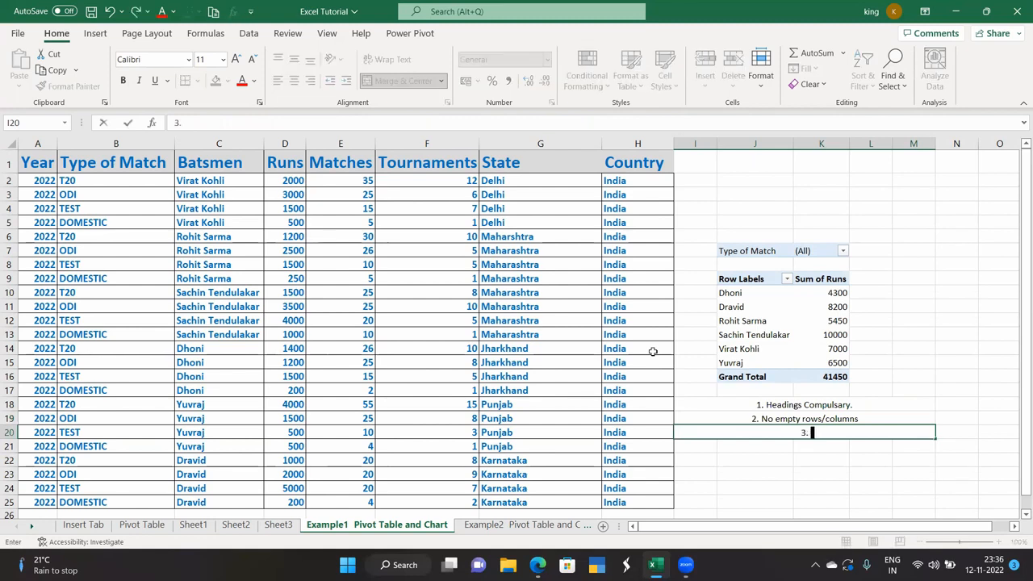
text(. No totals )
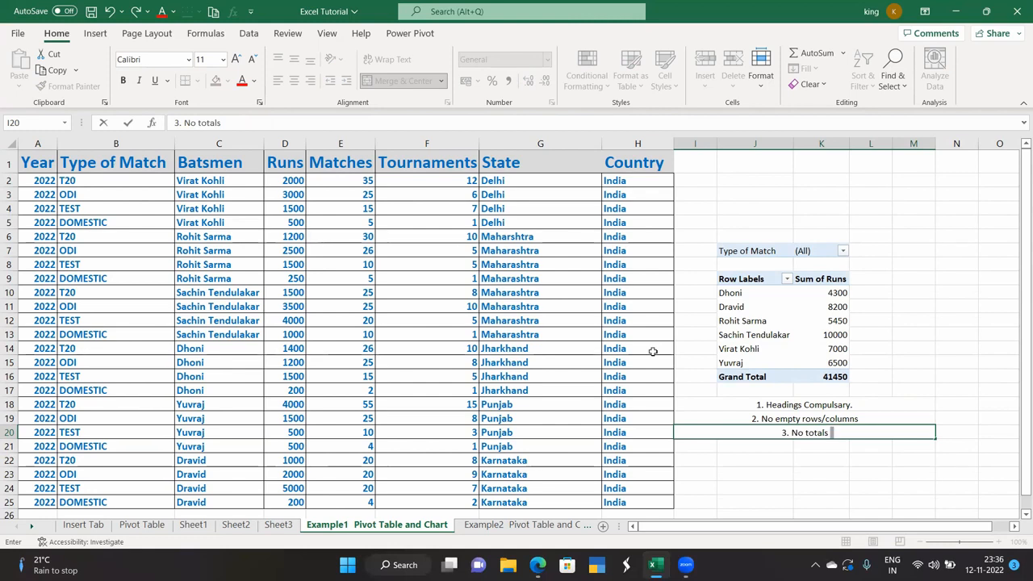
text(/t)
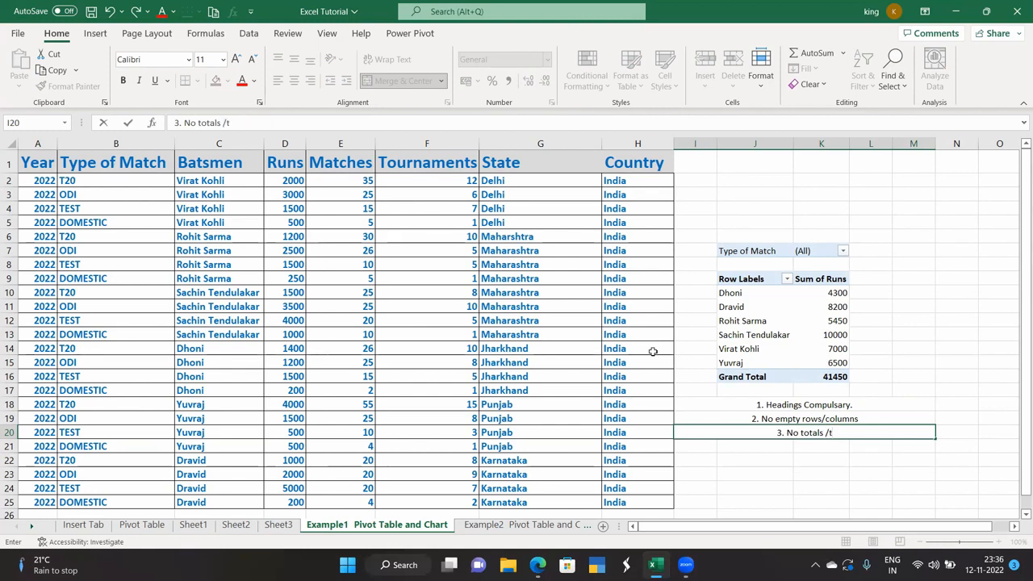
key(BackSpace)
text(sub)
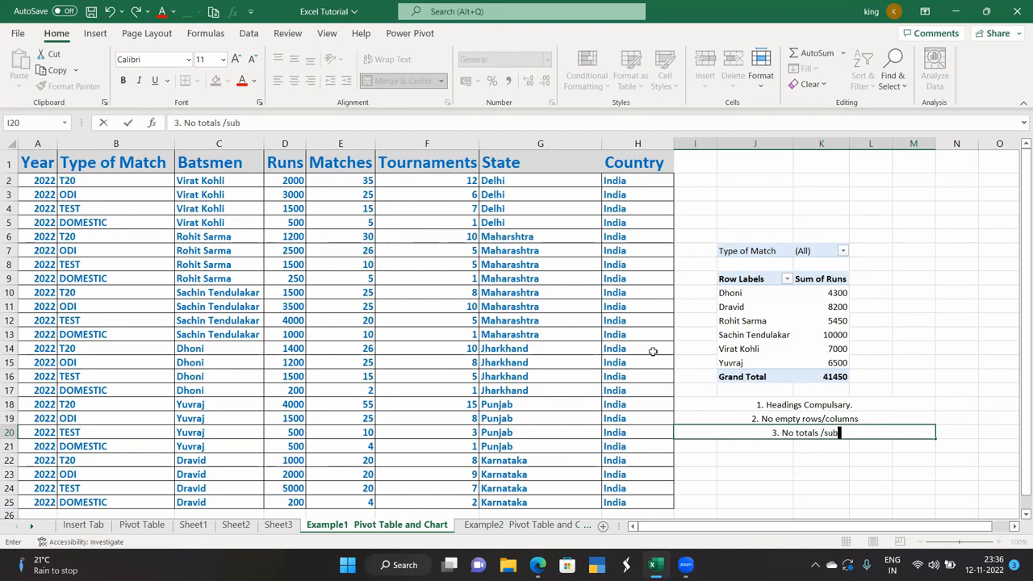
text(totals)
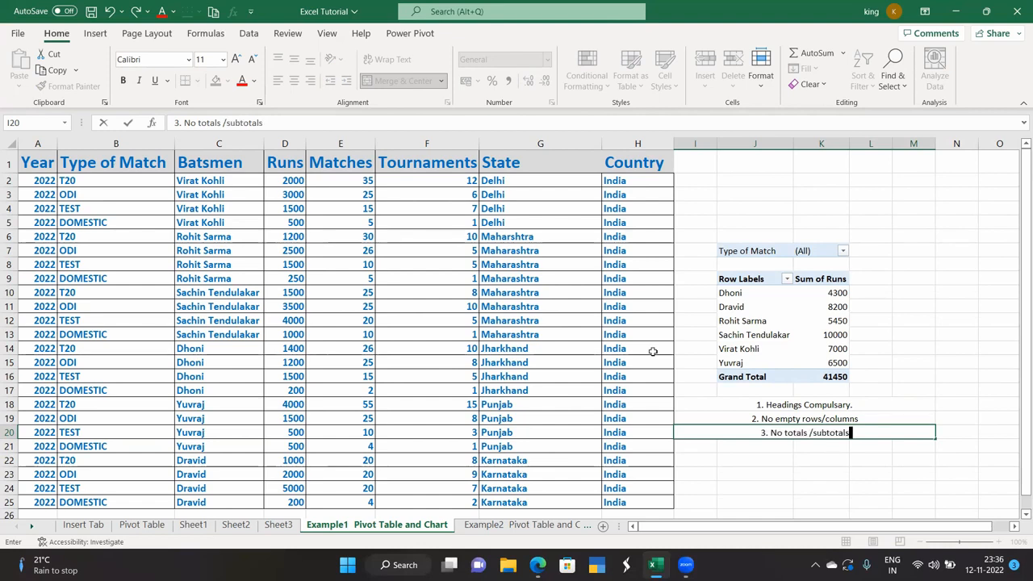
key(Return)
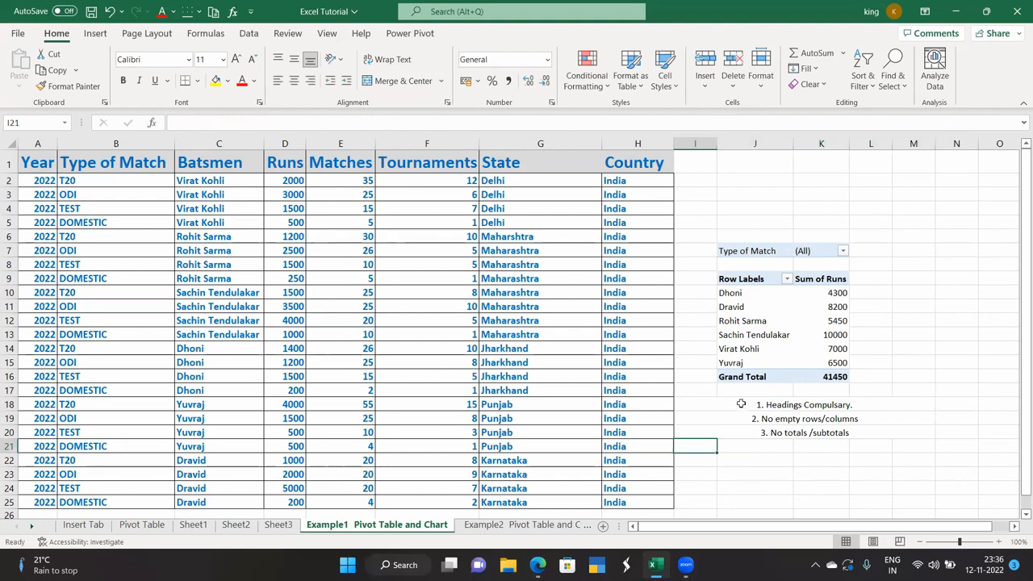
Color the three notes in rows 18 to 20 red and align them left
drag(741, 403, 750, 433)
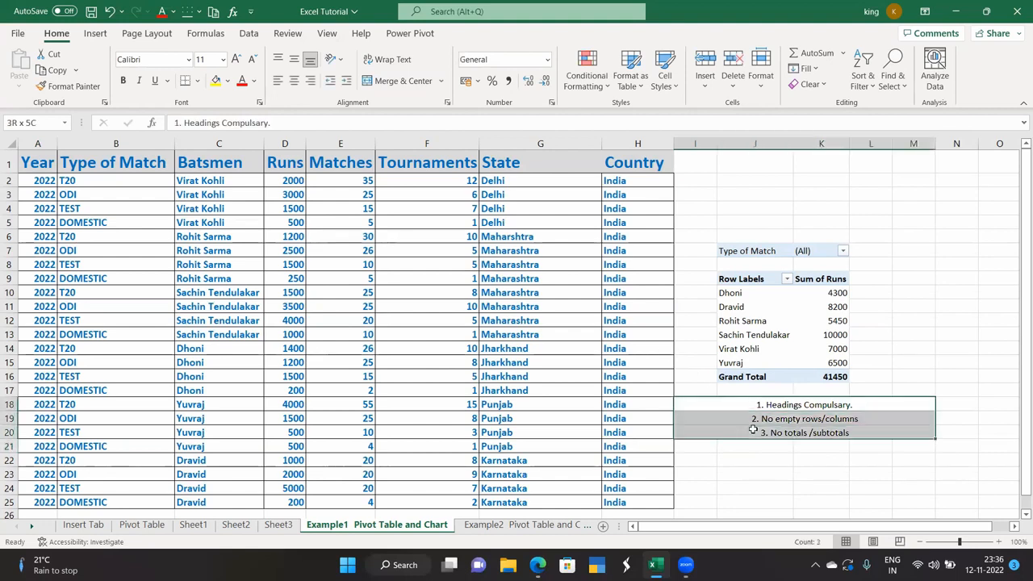
click(241, 80)
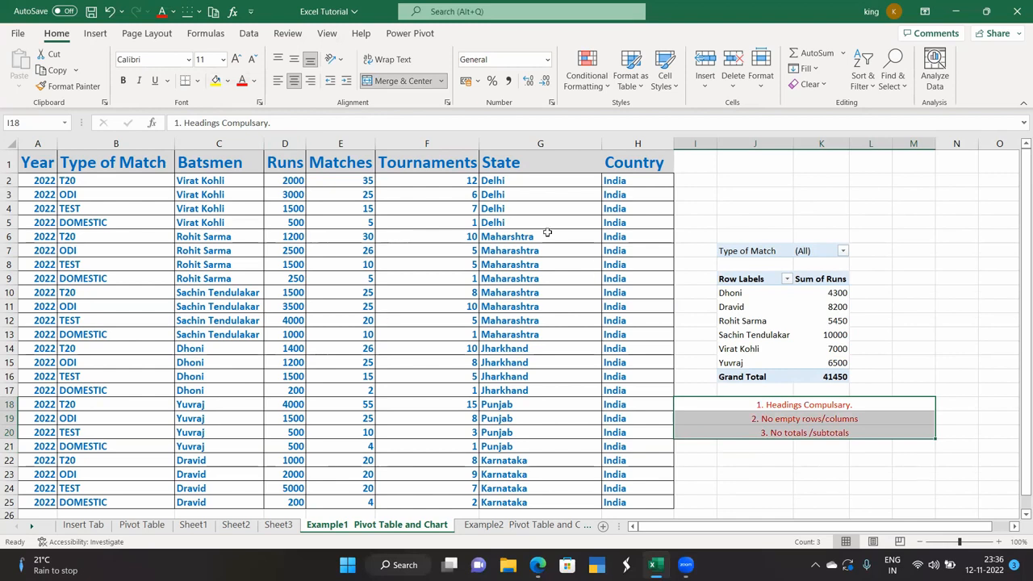
click(280, 82)
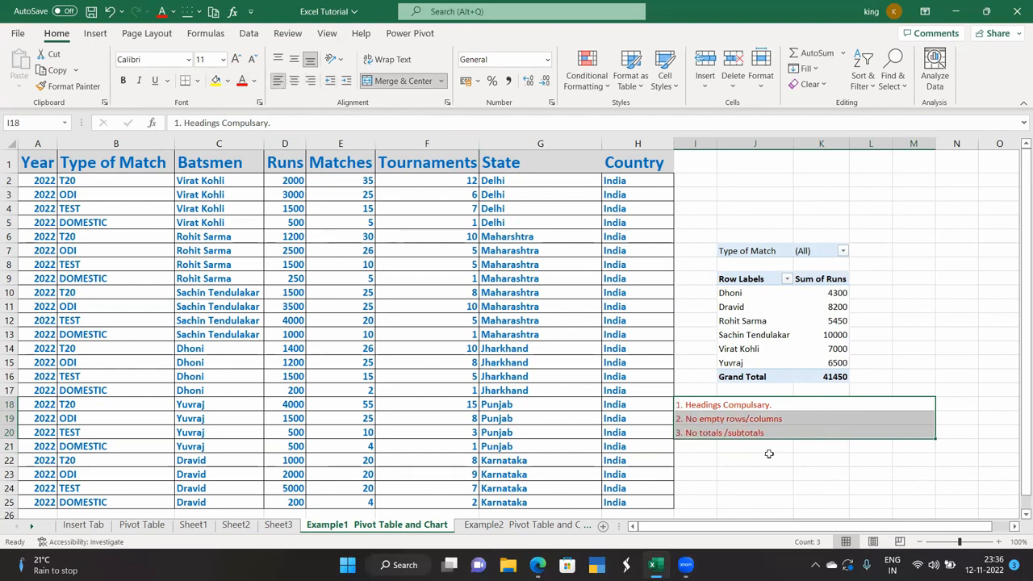
Set the font size of the three notes in rows 18 to 20 to 18
click(770, 450)
drag(742, 405, 743, 433)
click(224, 59)
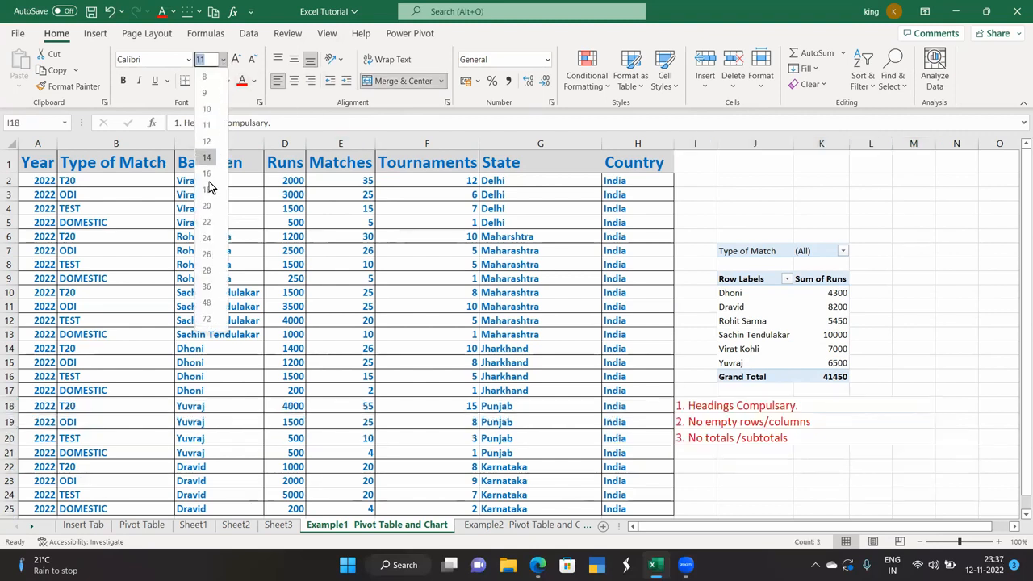
click(209, 189)
click(871, 409)
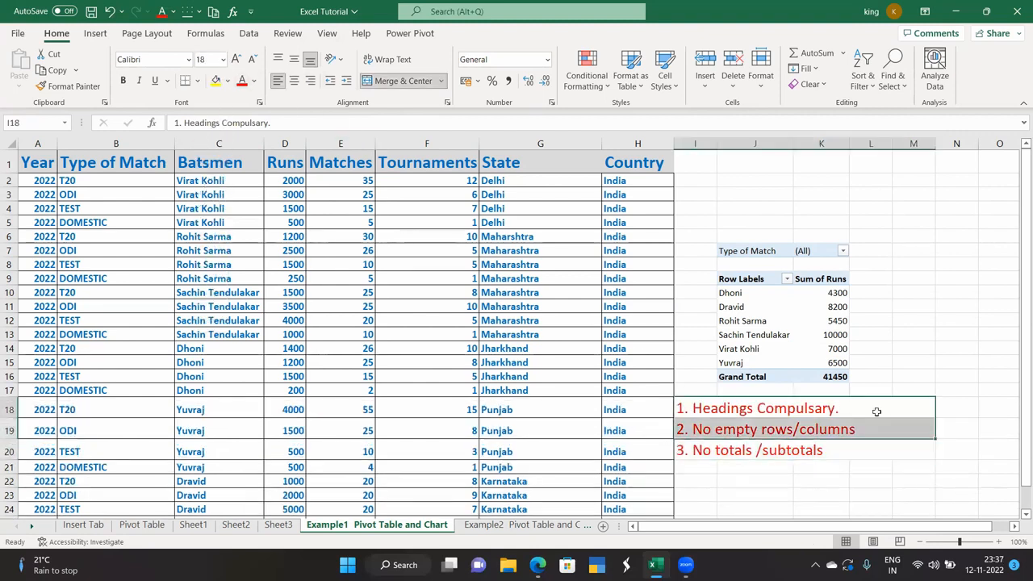
click(817, 486)
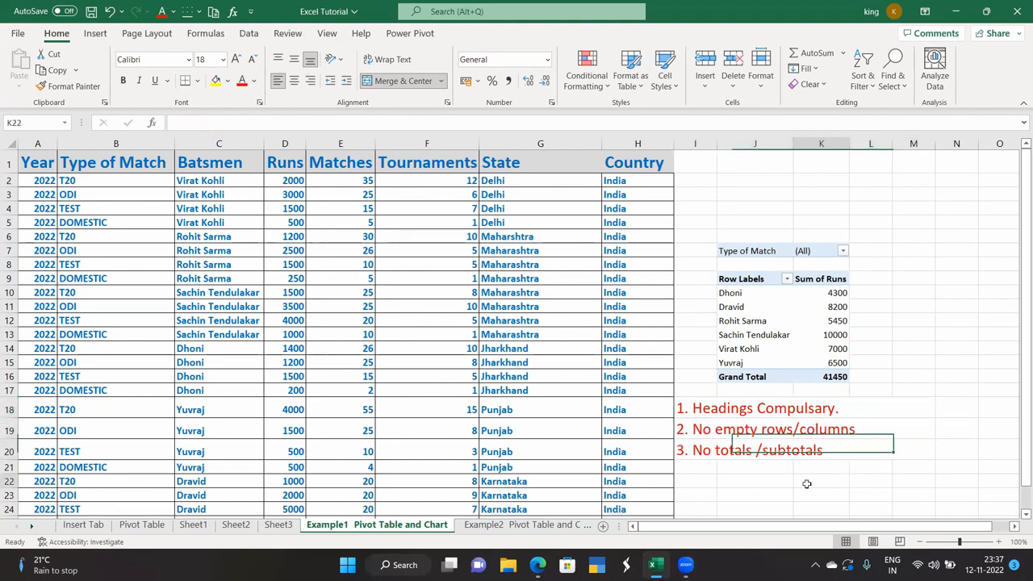
click(767, 407)
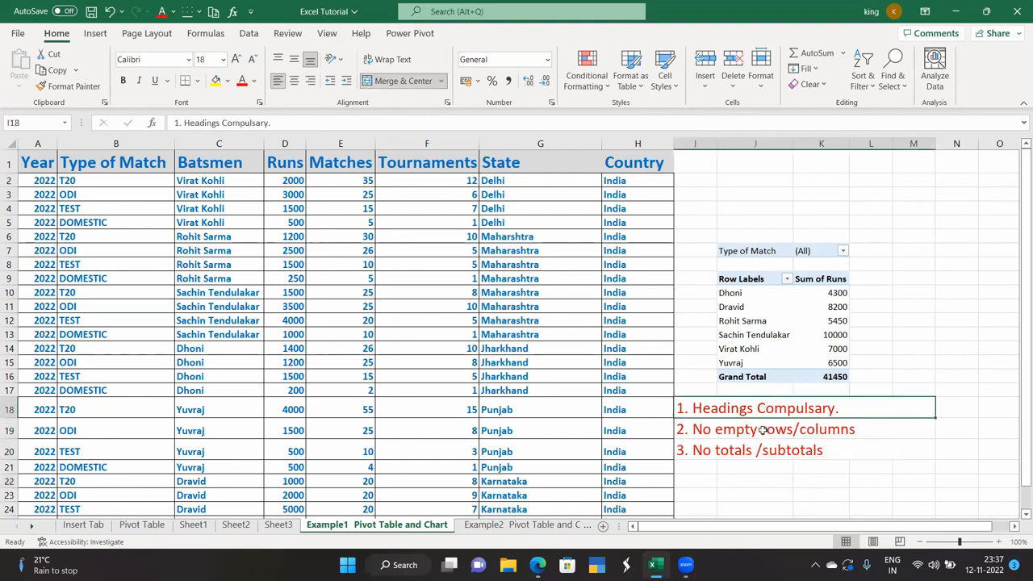
click(762, 430)
Fill the merged note cell of row 20 down into row 21, keeping its formatting
click(761, 453)
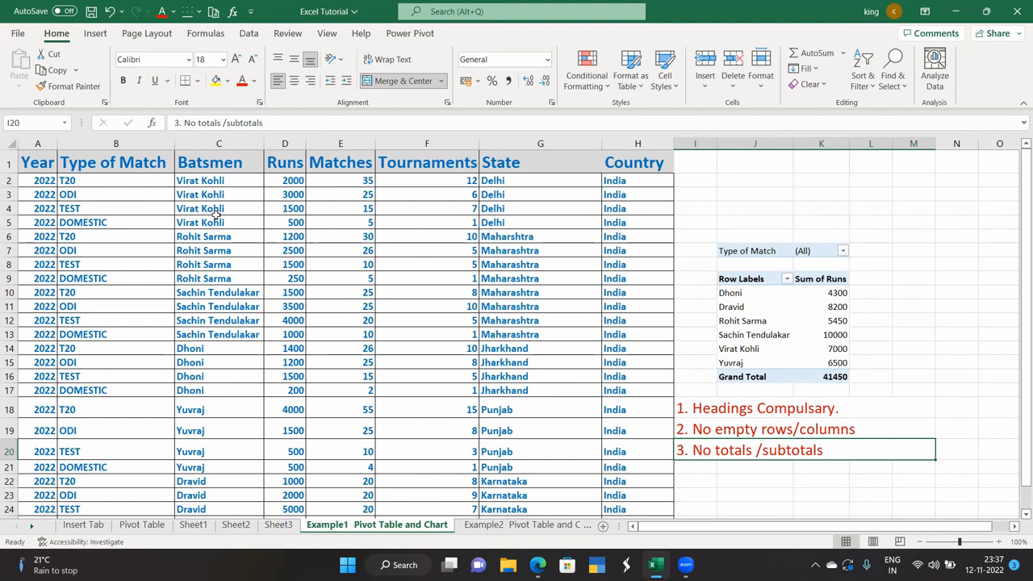
click(95, 33)
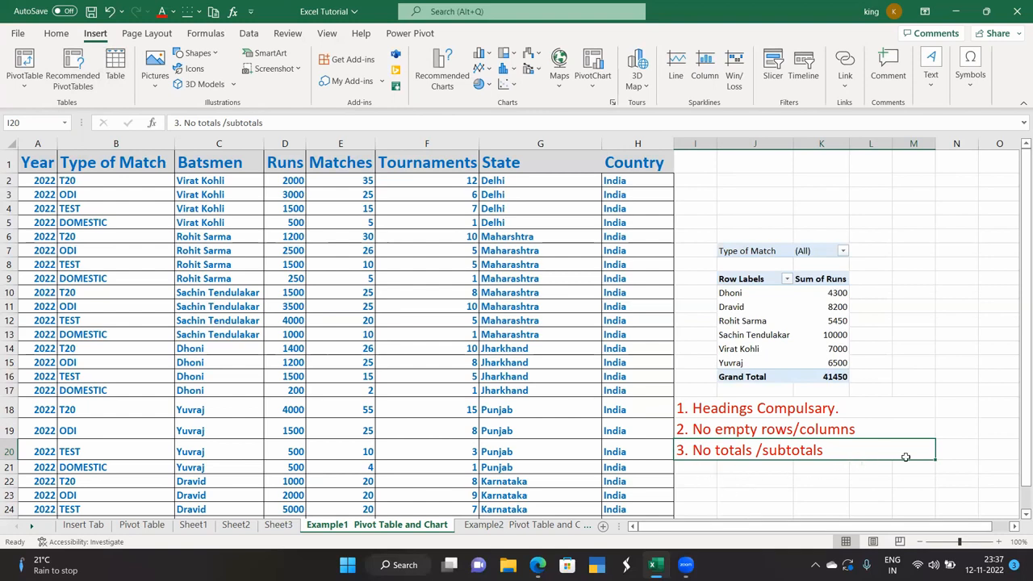
drag(934, 459, 935, 481)
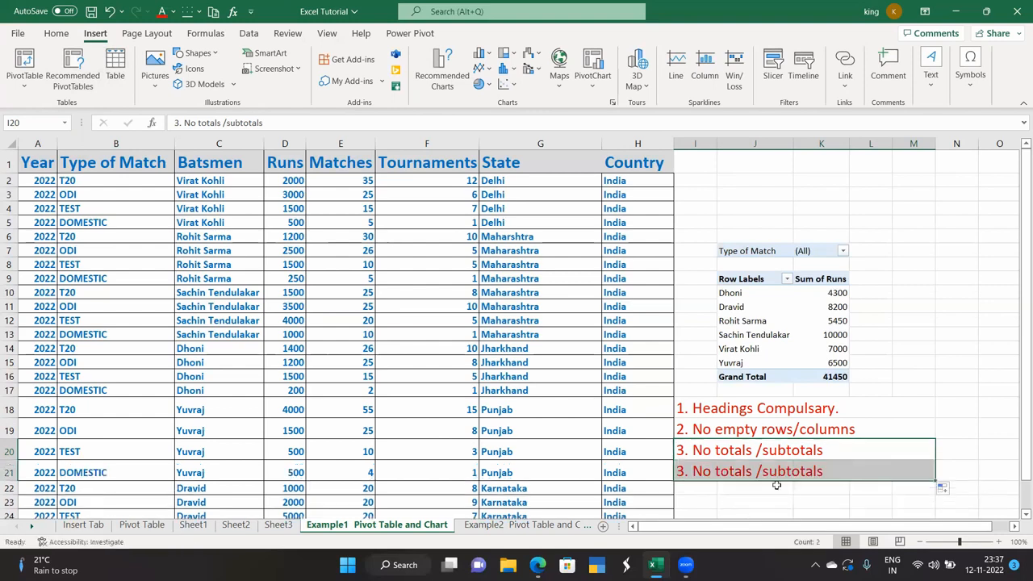
Replace the copied text in the merged cell of row 21 with "4. Updation."
click(740, 471)
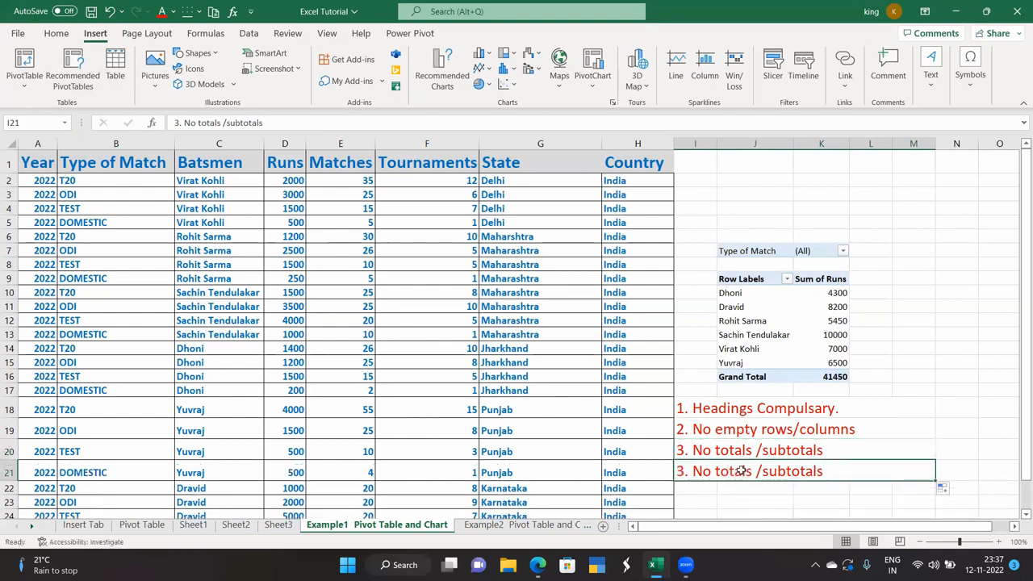
double_click(828, 471)
drag(828, 471, 668, 468)
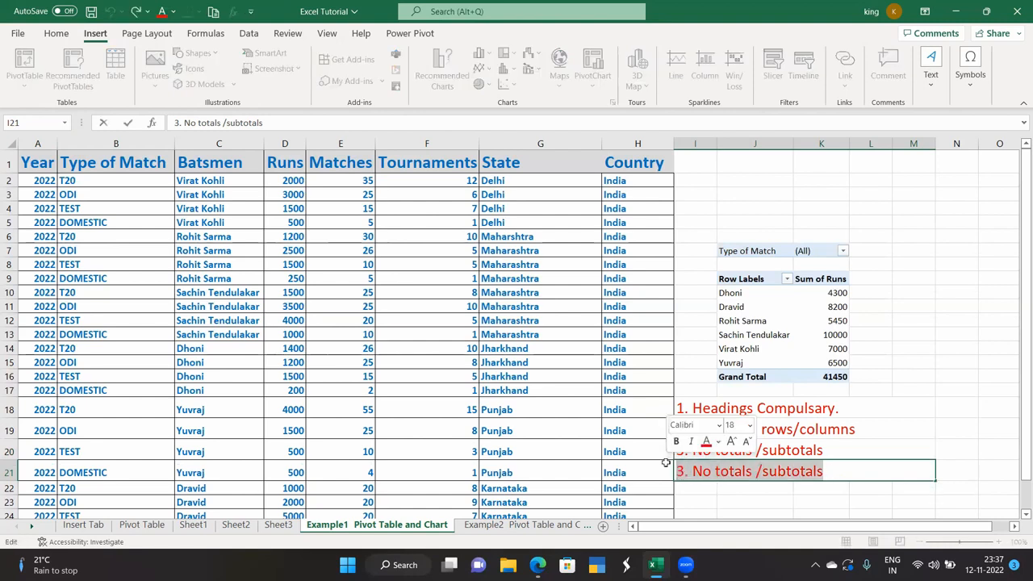
key(Delete)
text(4. )
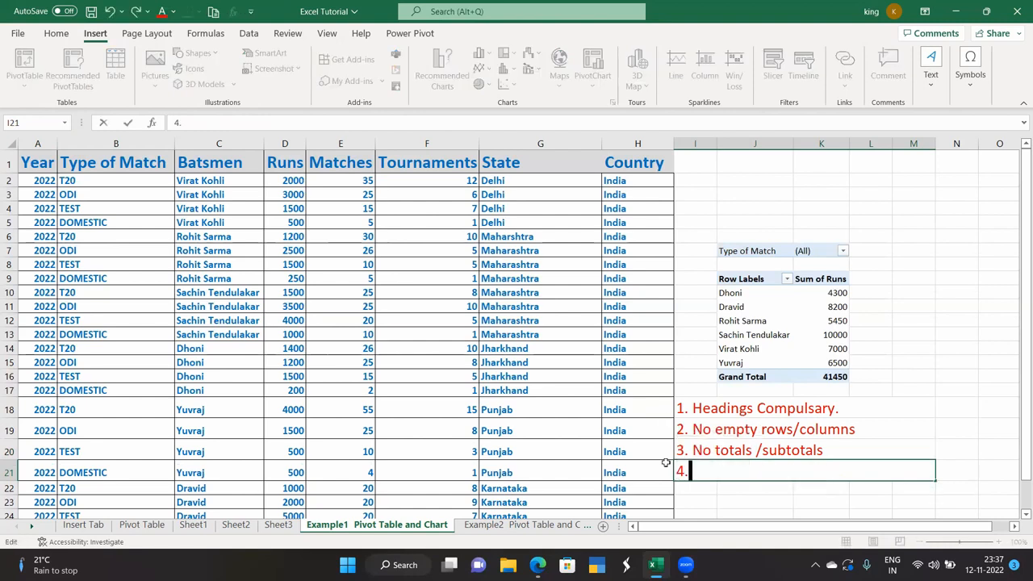
text(Updation)
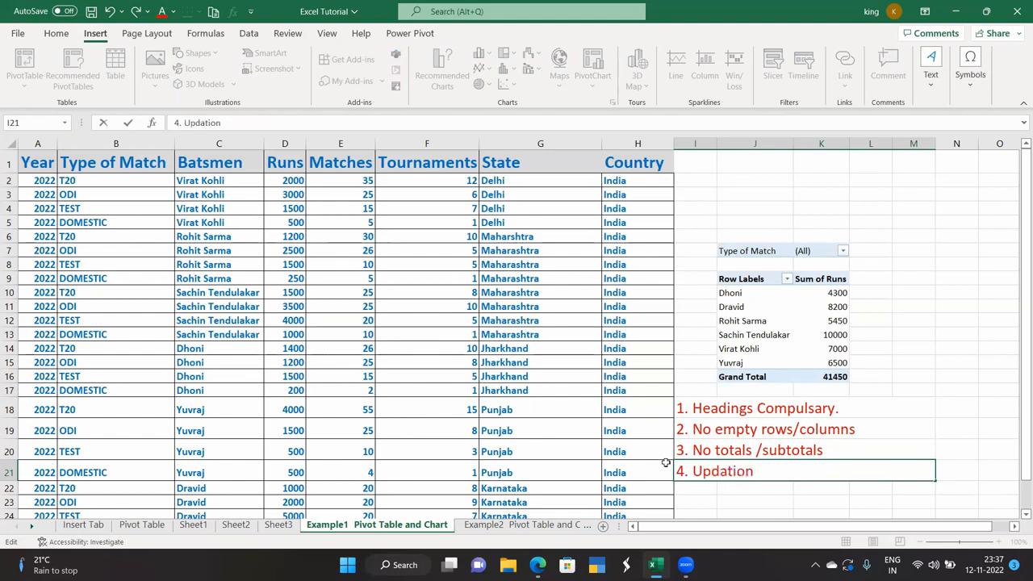
text(.)
click(690, 498)
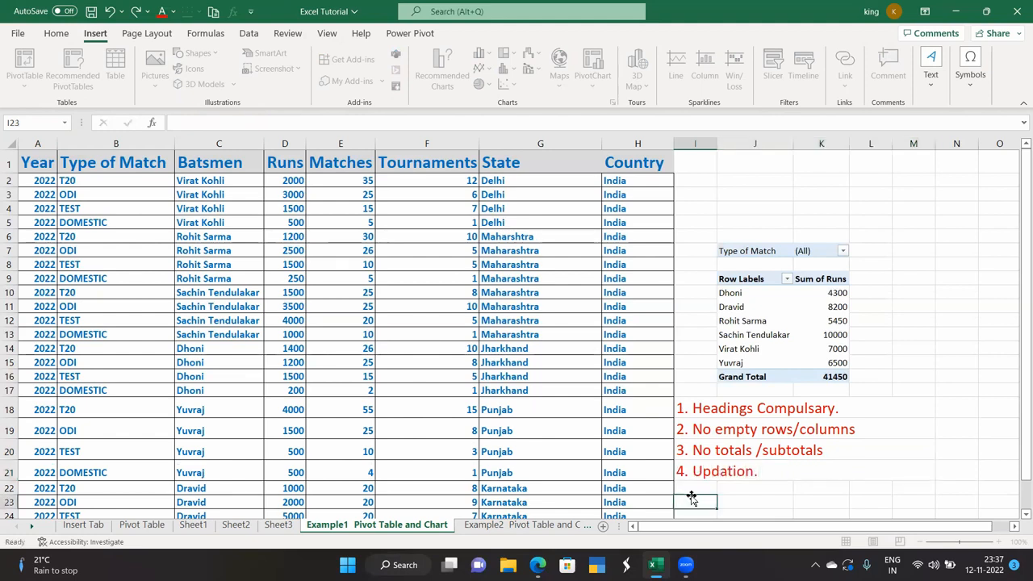
Append "(Table format)" to the fourth note in row 21
double_click(762, 474)
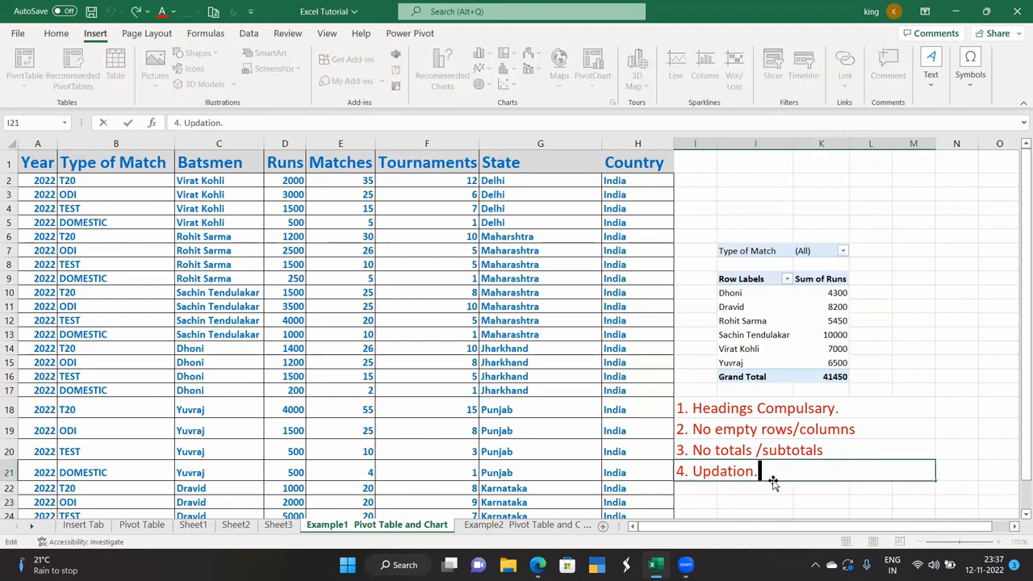
text(())
key(Left)
text(Table )
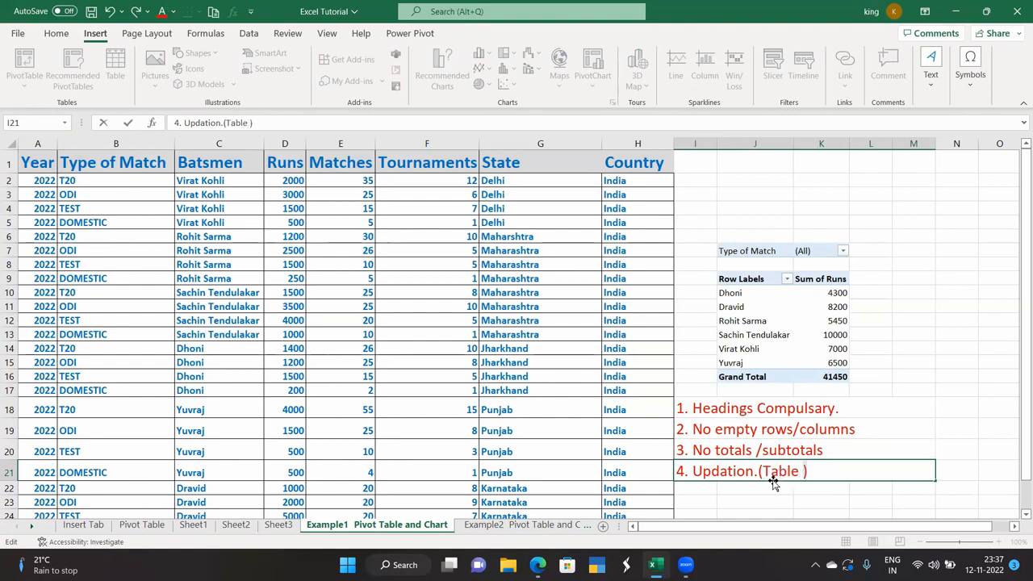
text(format)
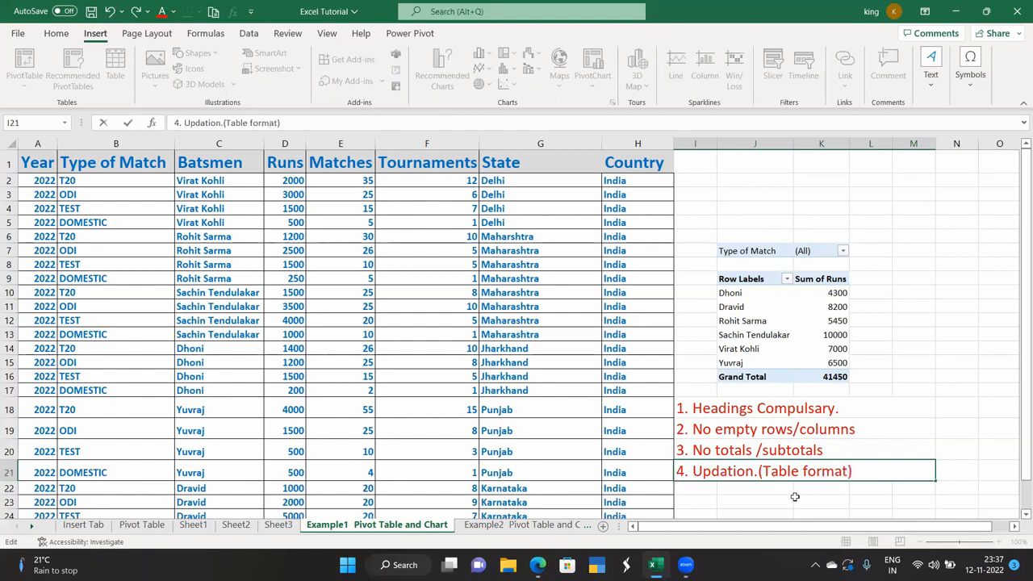
Convert the cricket data in A1:H25 into a table with headers
drag(32, 162, 614, 478)
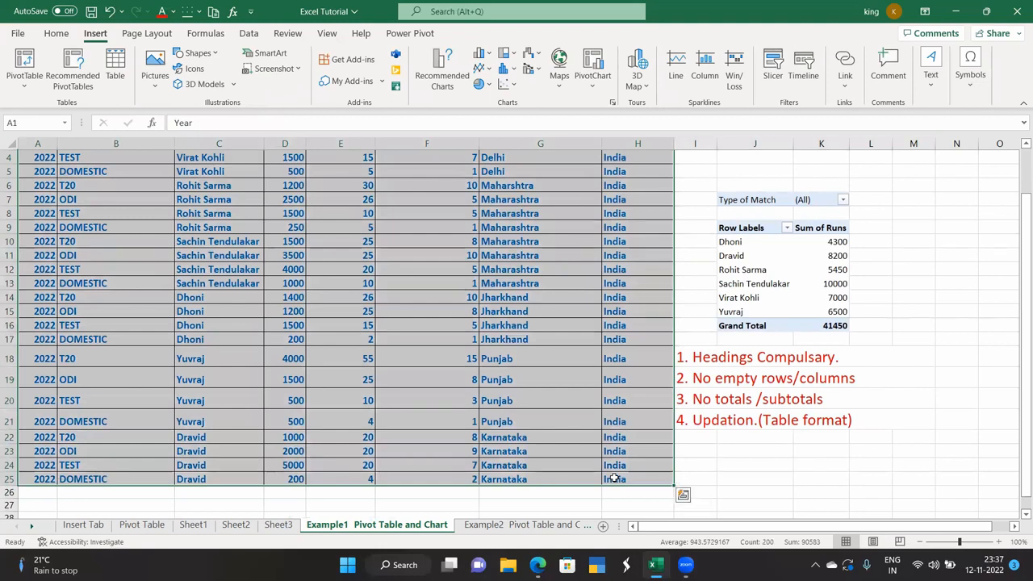
scroll(614, 479, up, 1)
key(ctrl+t)
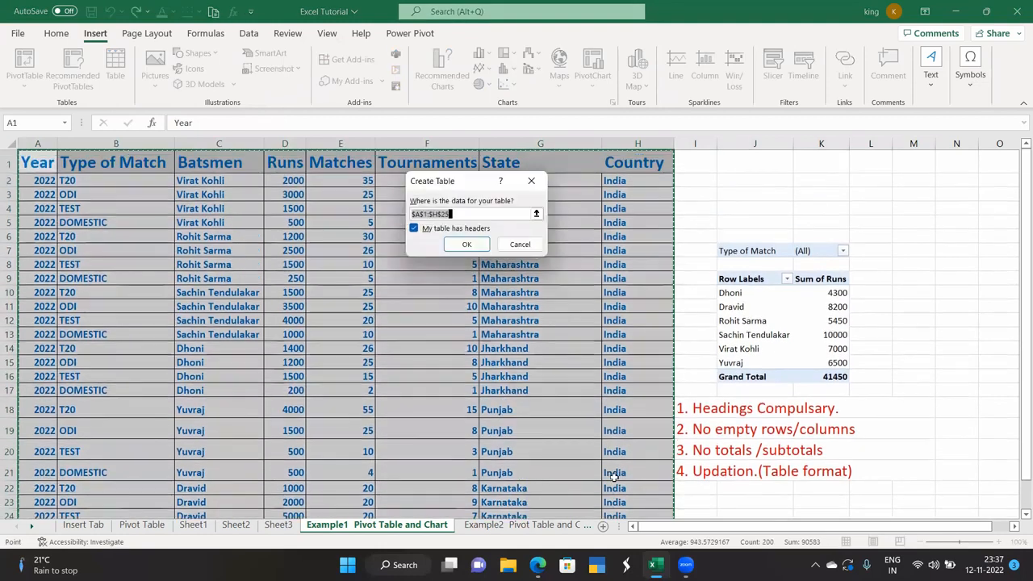
click(466, 245)
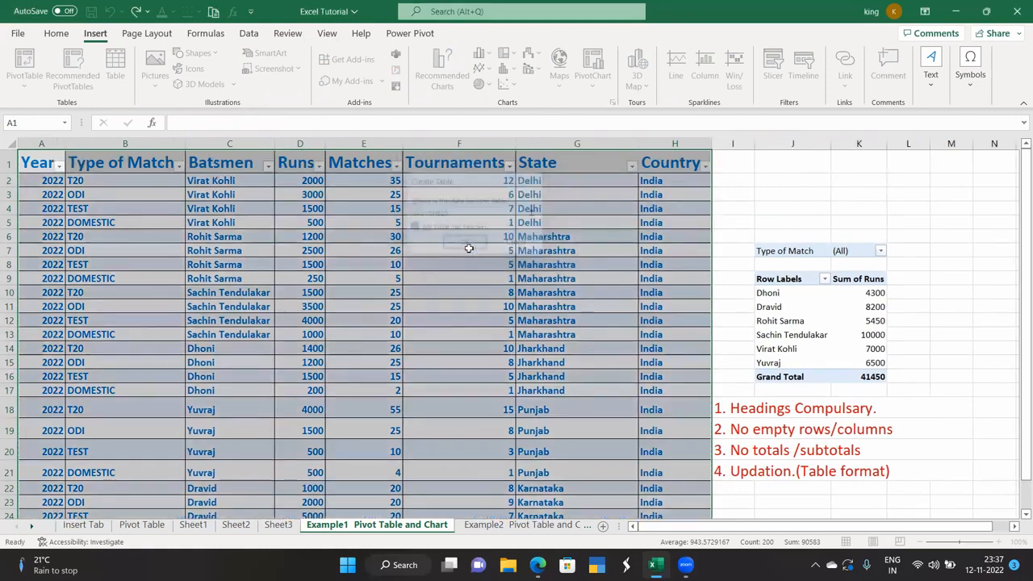
click(282, 349)
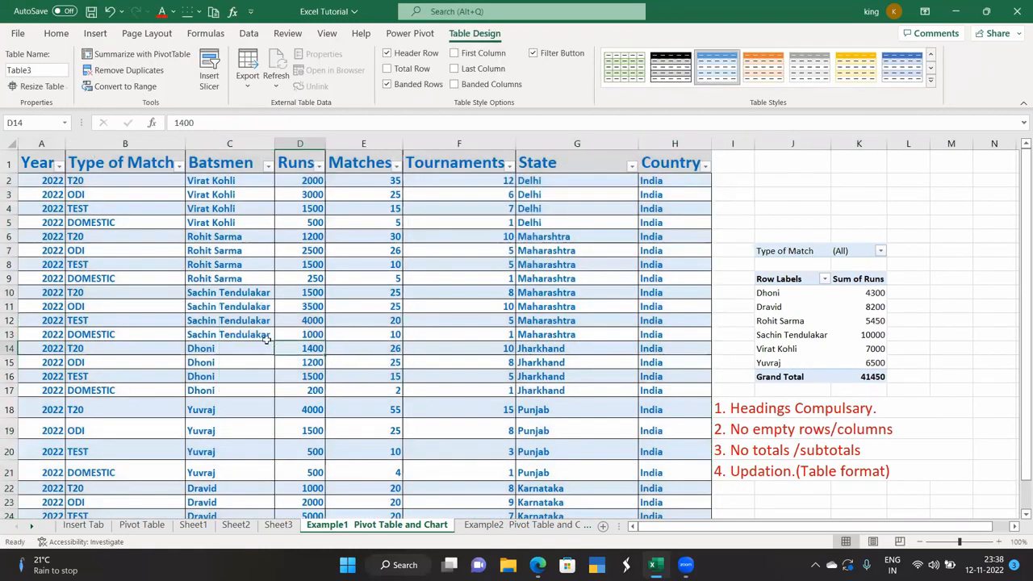
Apply the plain, uncoloured Light table style to the cricket data table
click(265, 338)
key(ctrl+a)
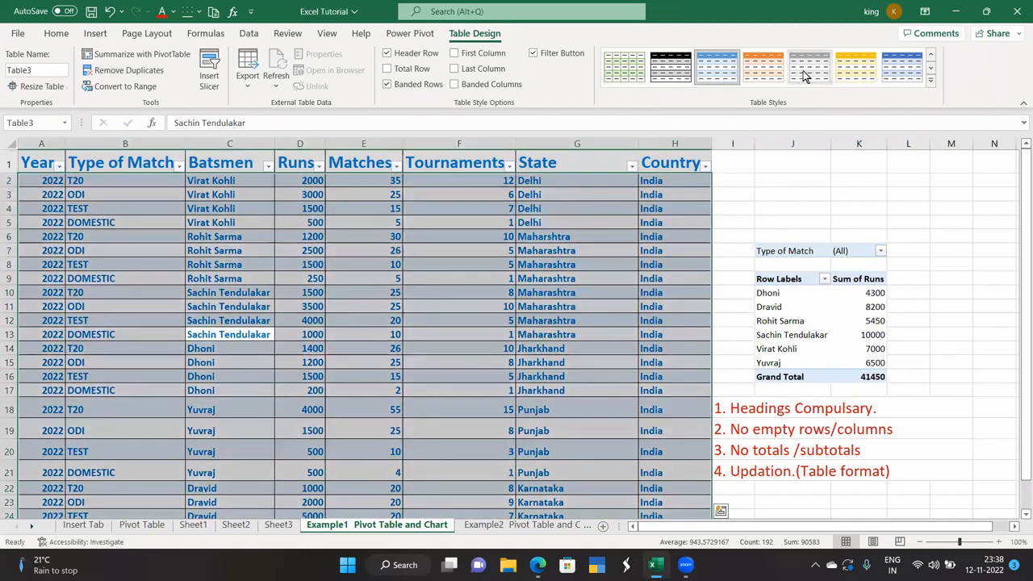
click(931, 84)
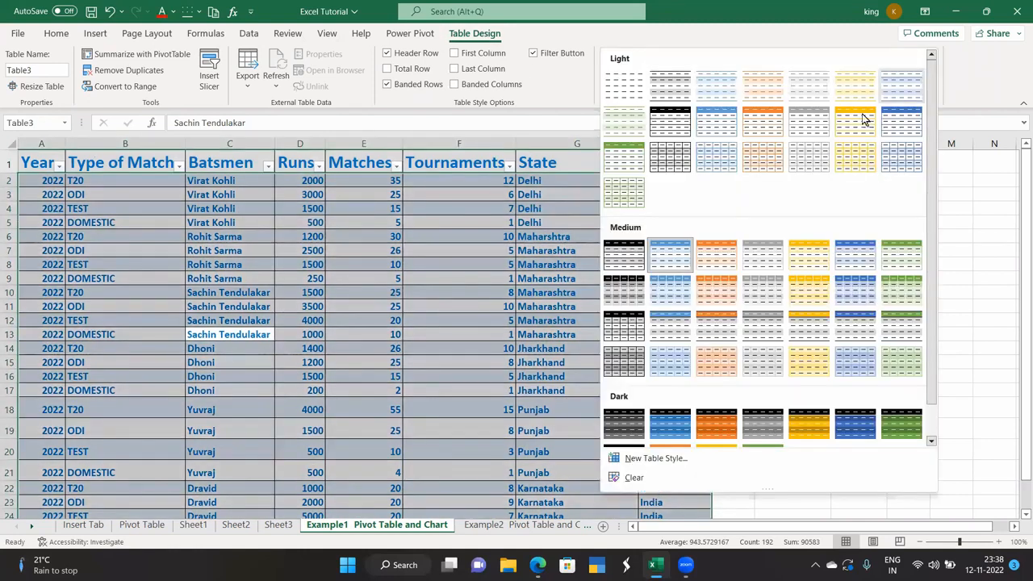
click(635, 94)
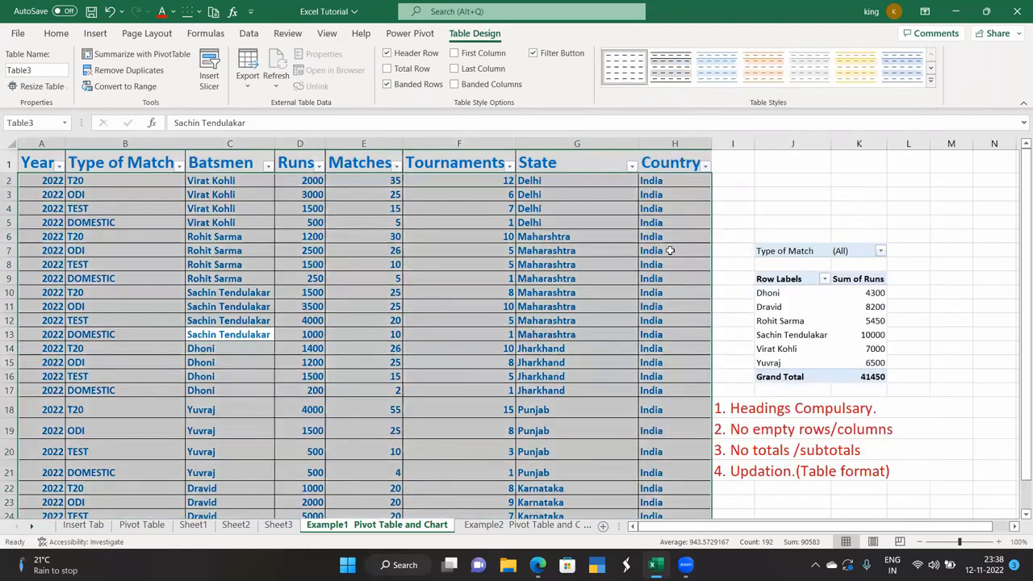
click(780, 181)
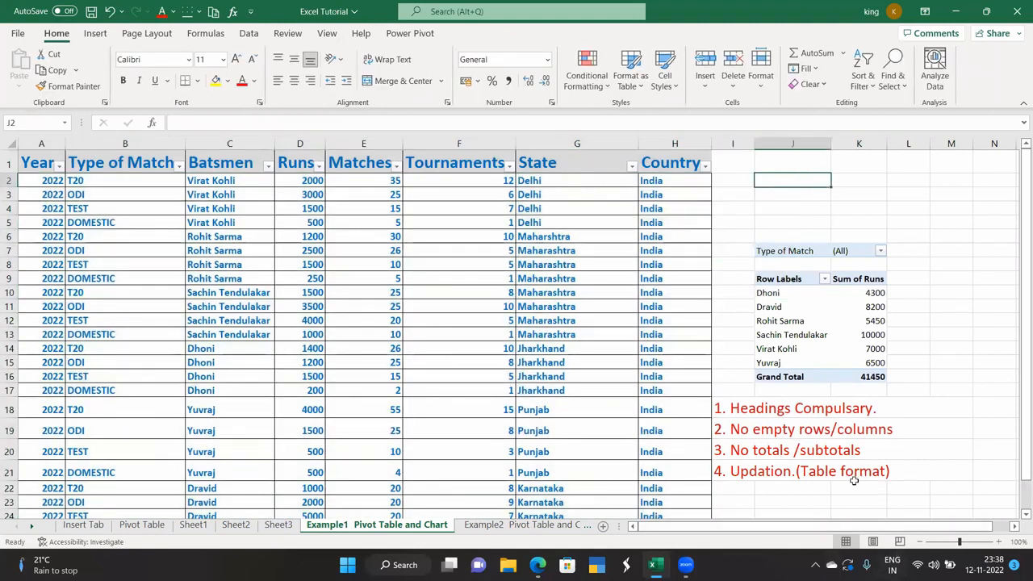
Append "Refresh" to the fourth note in row 21, after "(Table format)"
double_click(903, 469)
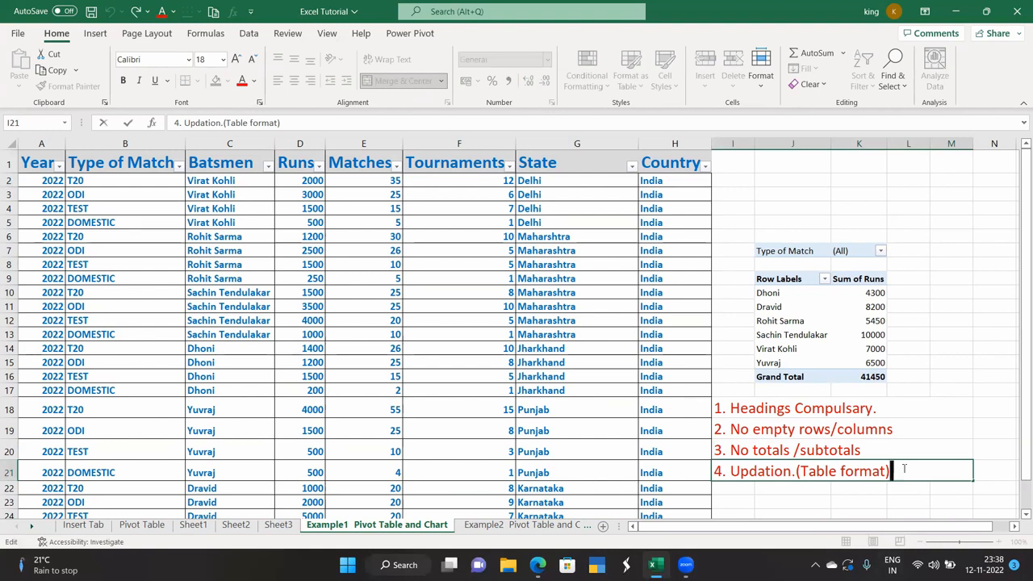
text(Refre)
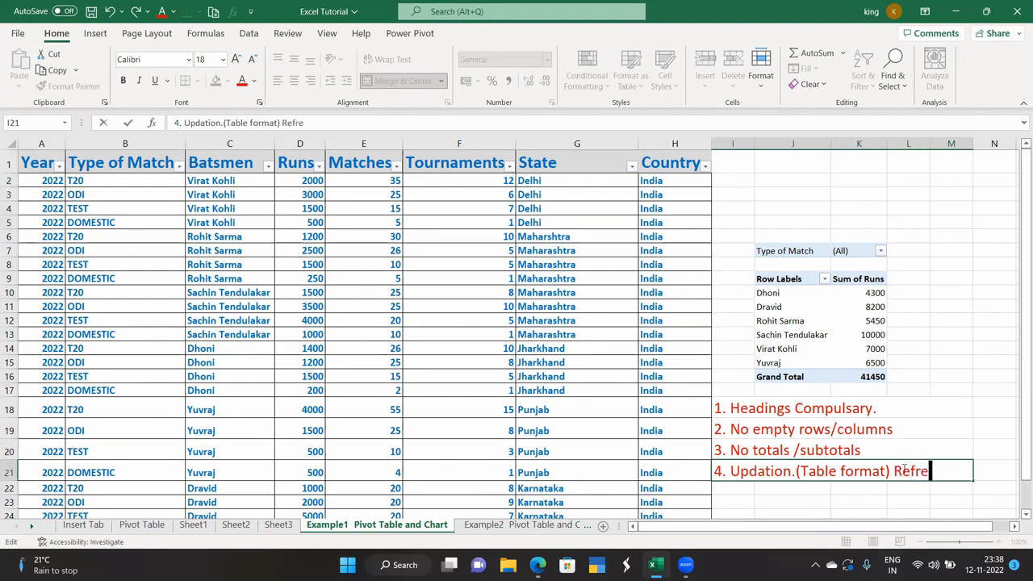
text(sh)
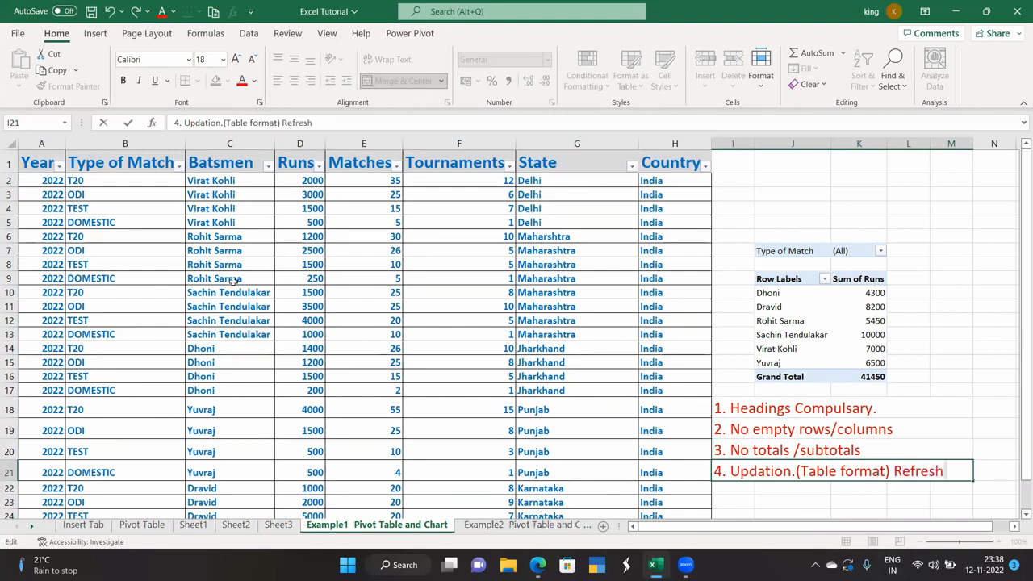
click(162, 281)
key(ctrl+a)
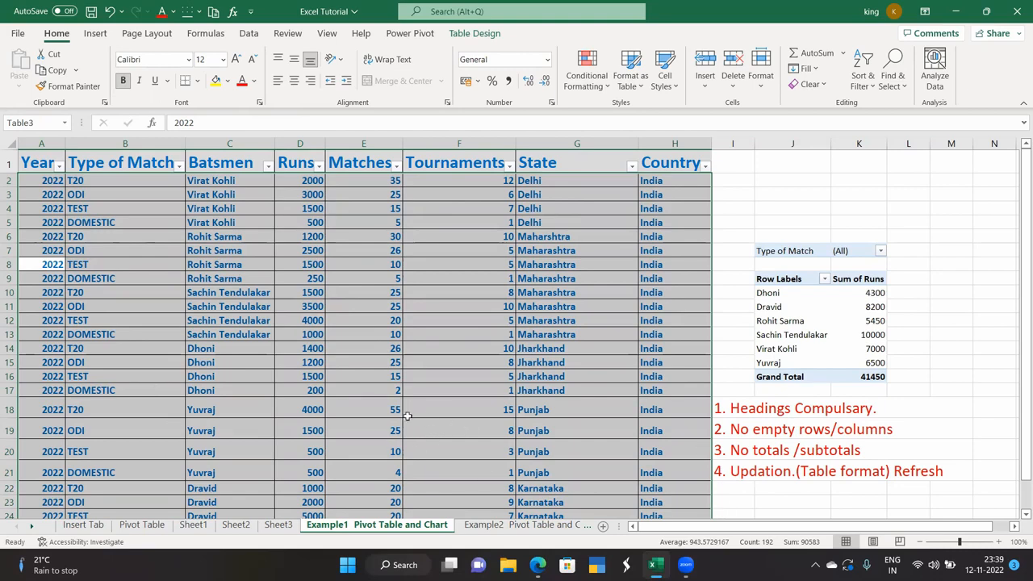
right_click(443, 346)
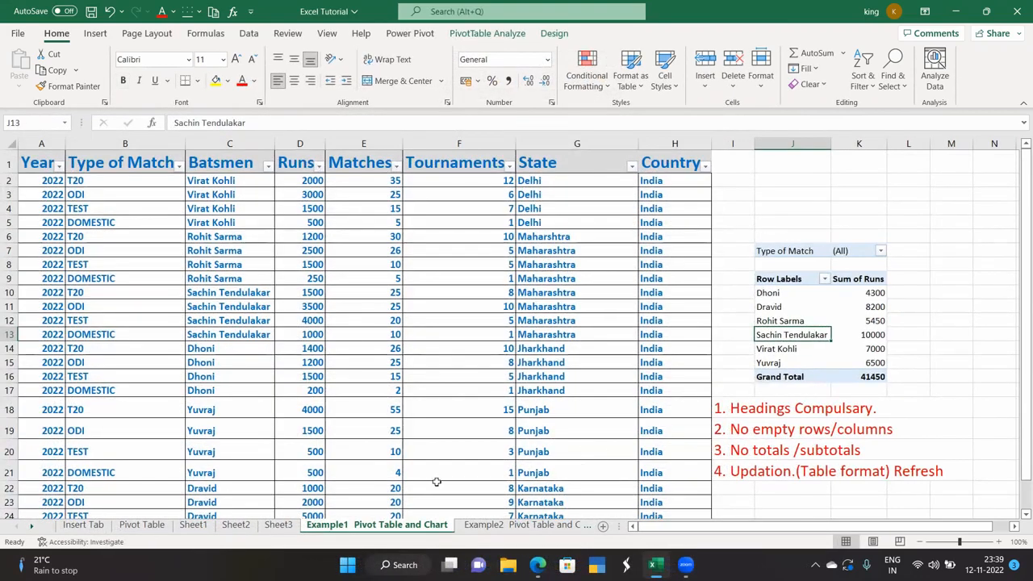
Copy the four Dravid rows A22:H25 and paste them directly below the table's last row, starting at A26
scroll(305, 467, down, 3)
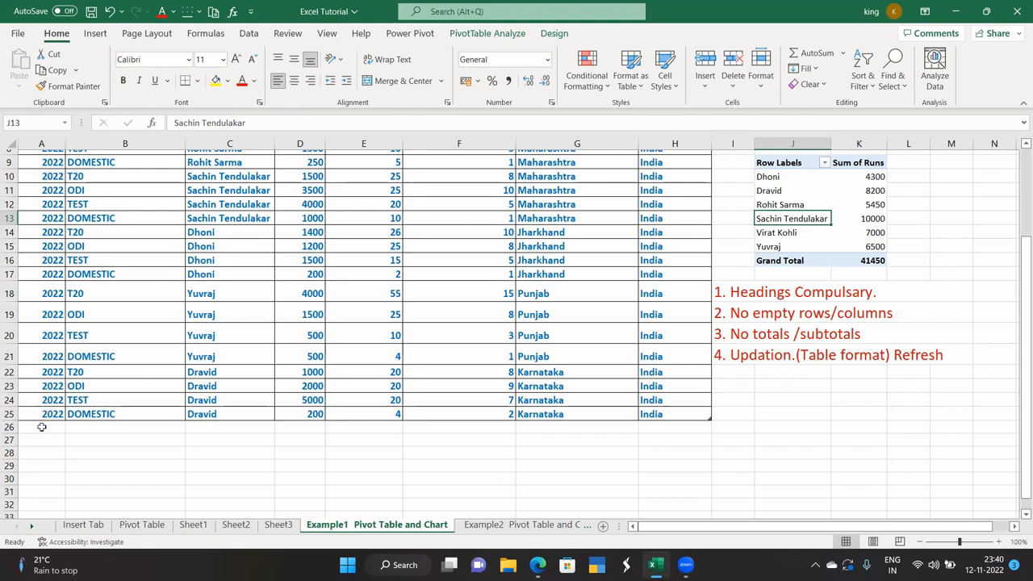
click(50, 372)
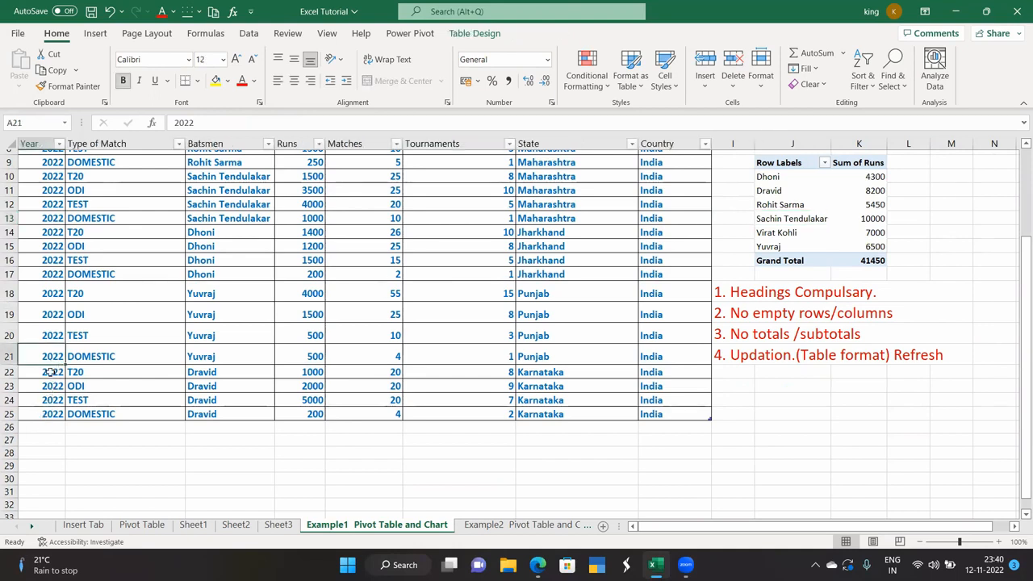
drag(50, 372, 668, 414)
key(ctrl+c)
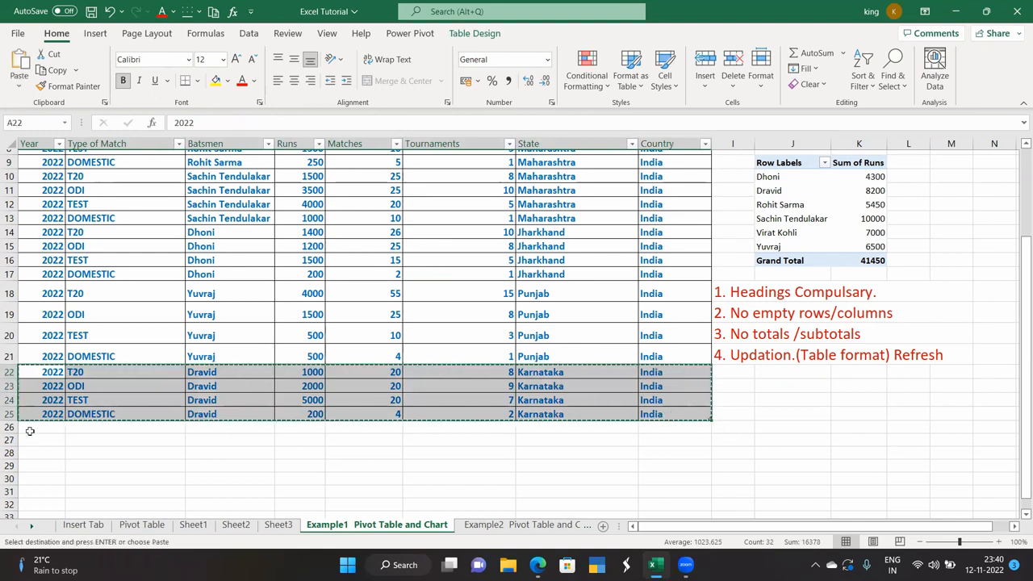
click(36, 430)
key(ctrl+v)
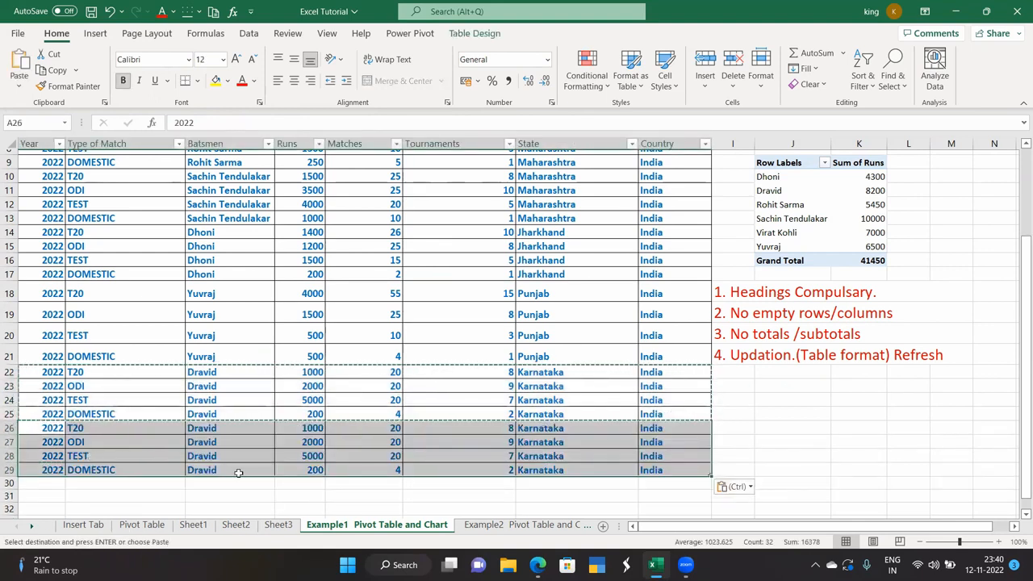
Replace the batsman in C26 with "KL Rahul" and fill the name down through C29
double_click(232, 430)
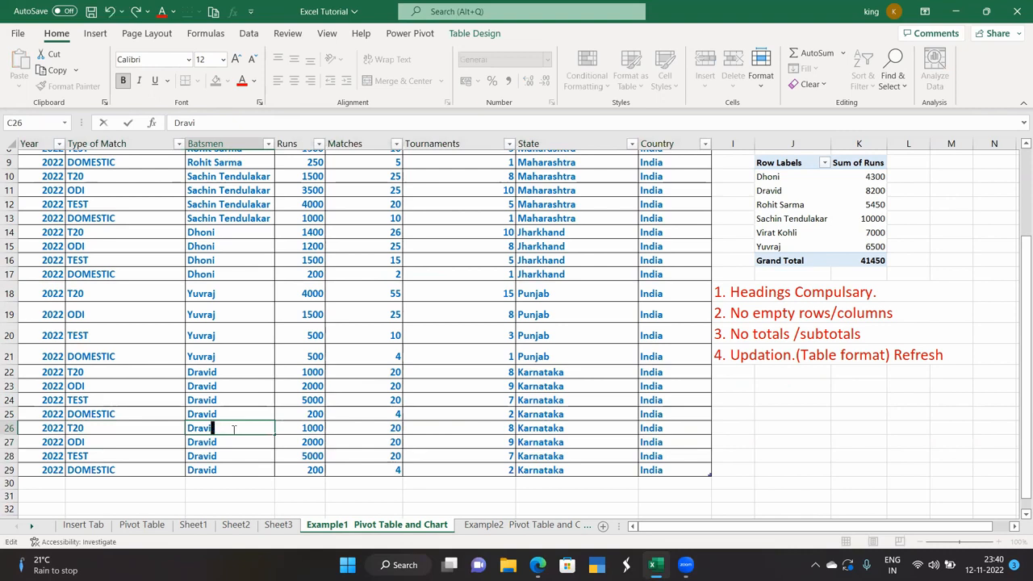
key(BackSpace)
key(BackSpace)
key(BackSpace)
key(BackSpace)
key(BackSpace)
text(KL Rahul)
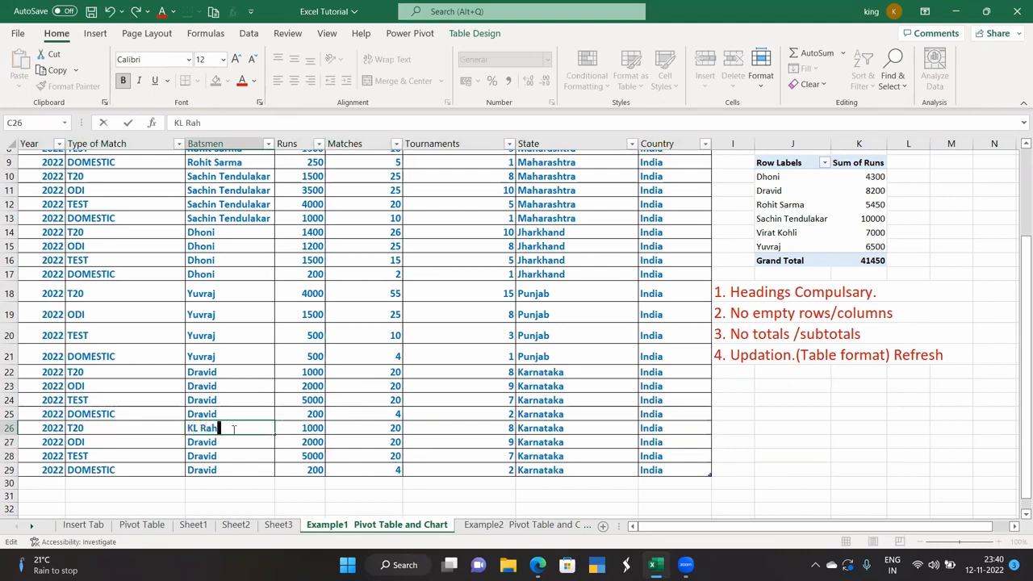
click(202, 496)
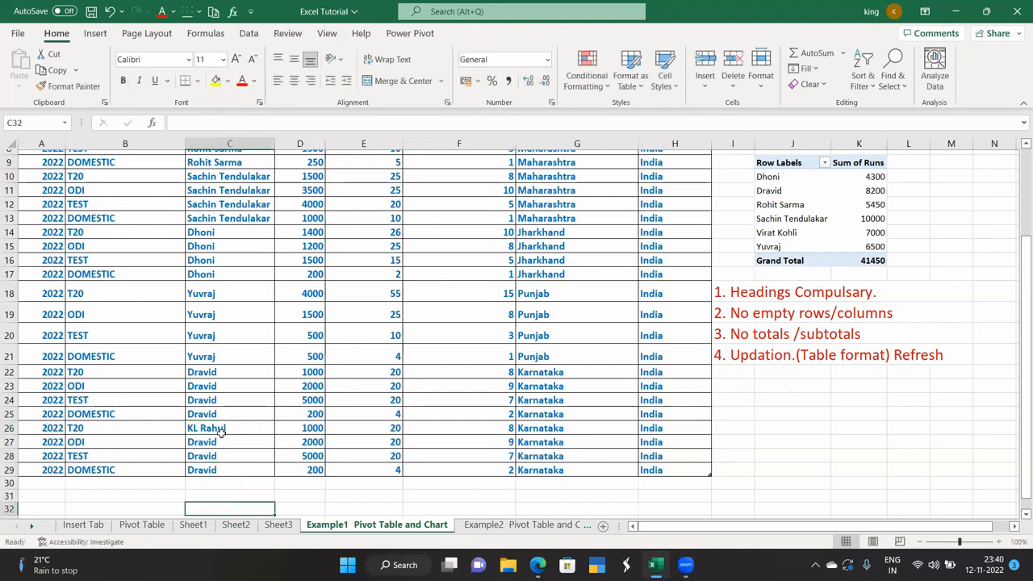
click(271, 429)
drag(272, 433, 275, 476)
Refresh the PivotTable of runs per batsman so it includes the added rows
scroll(392, 494, up, 3)
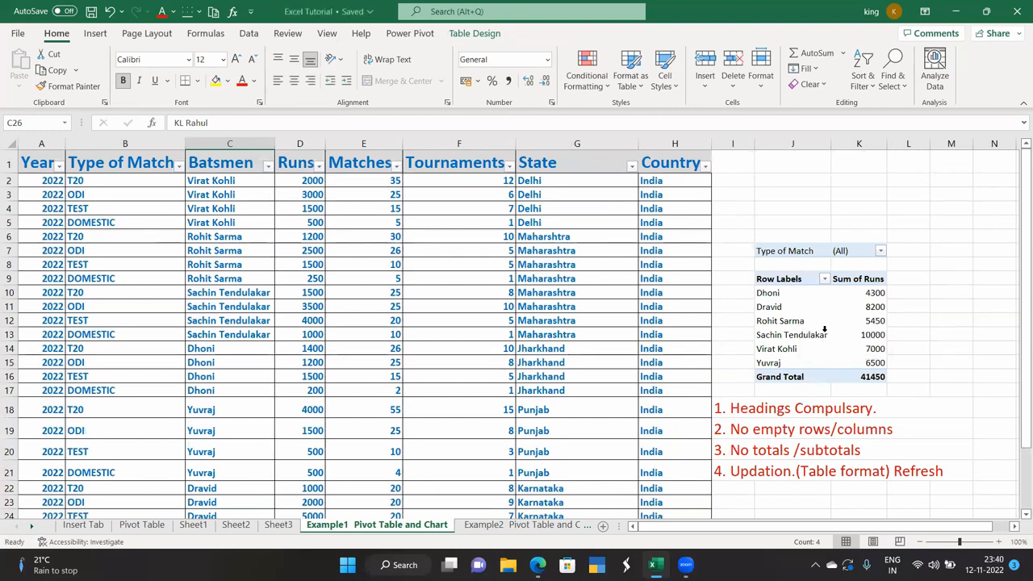
right_click(816, 326)
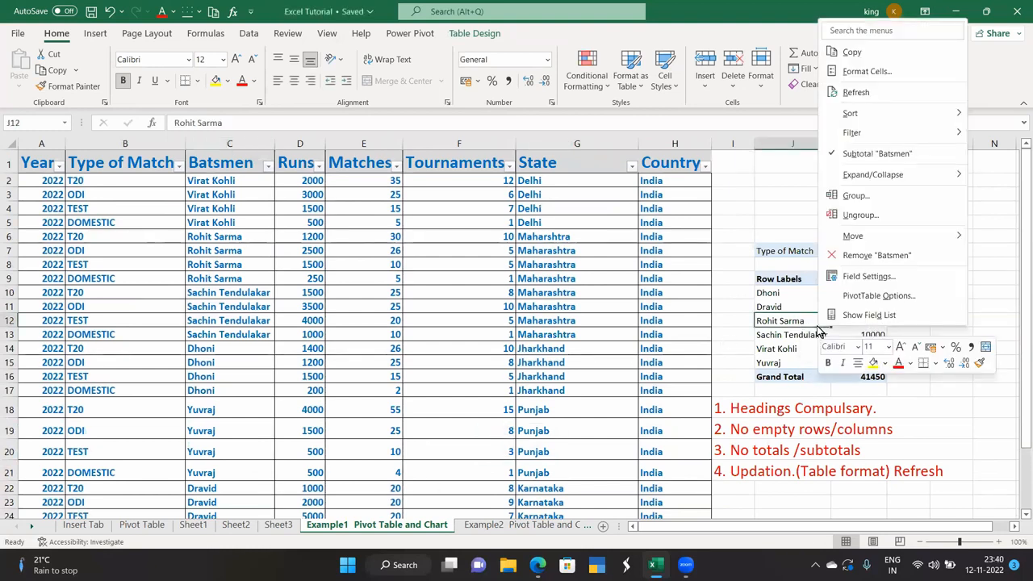
click(856, 92)
click(781, 448)
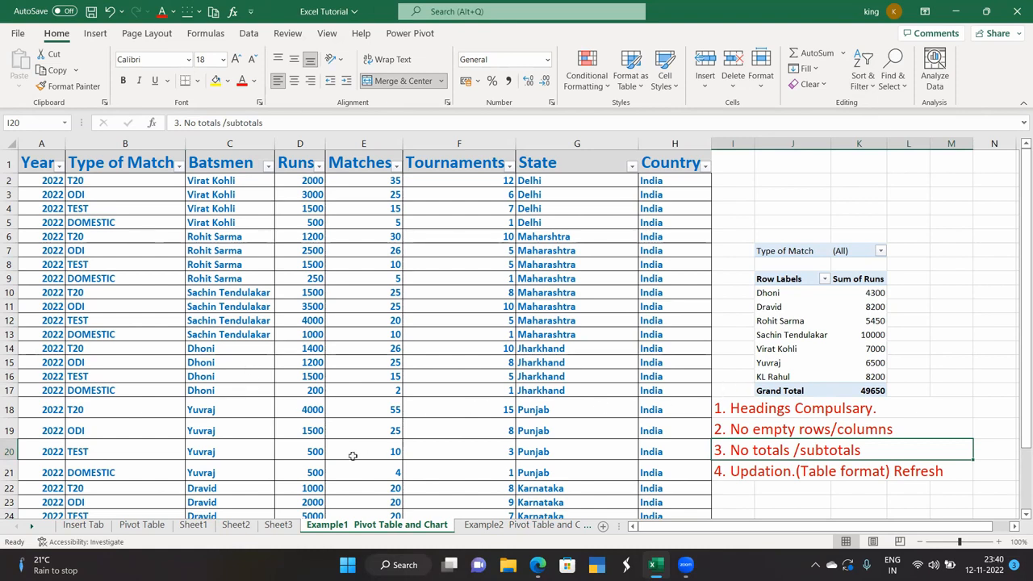
Review the end of the source table and refresh the runs PivotTable once more
scroll(352, 452, down, 3)
scroll(242, 452, up, 3)
right_click(823, 334)
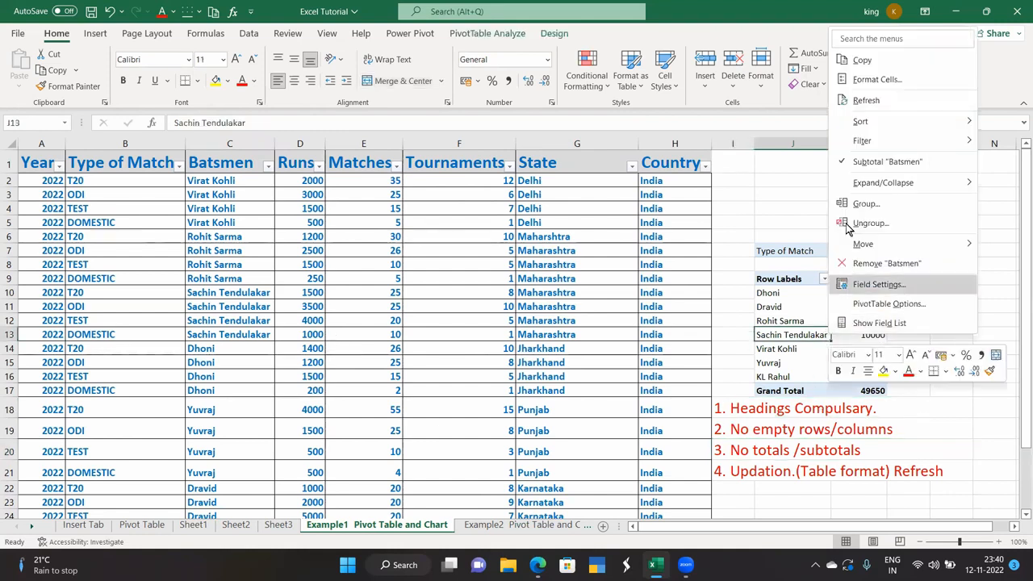
click(865, 102)
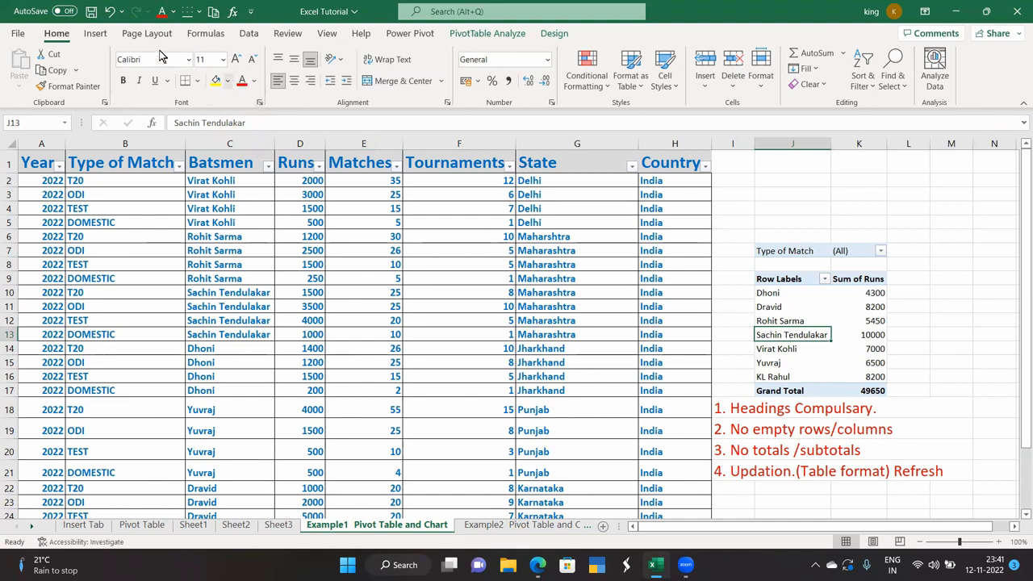
click(97, 34)
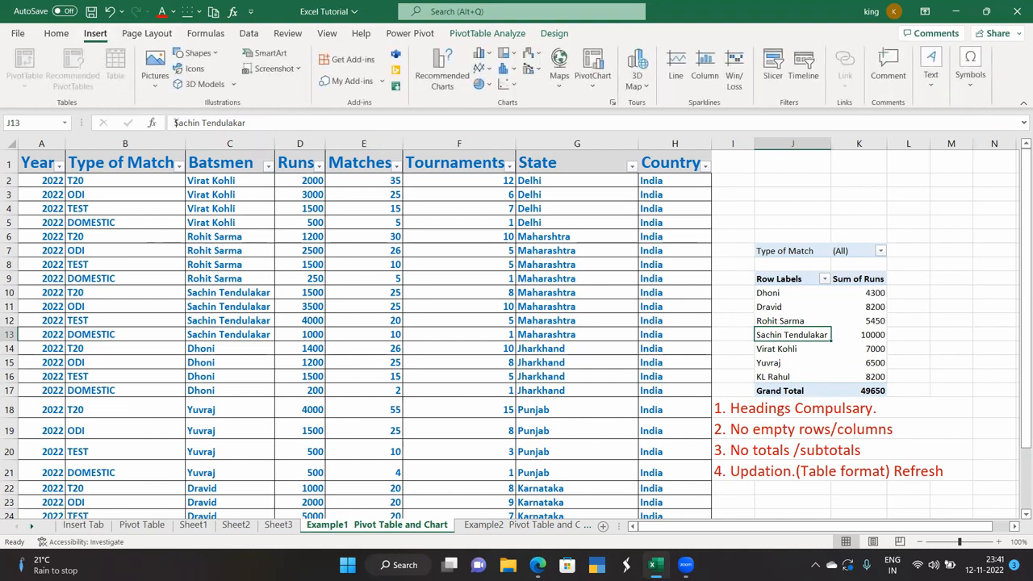
click(178, 224)
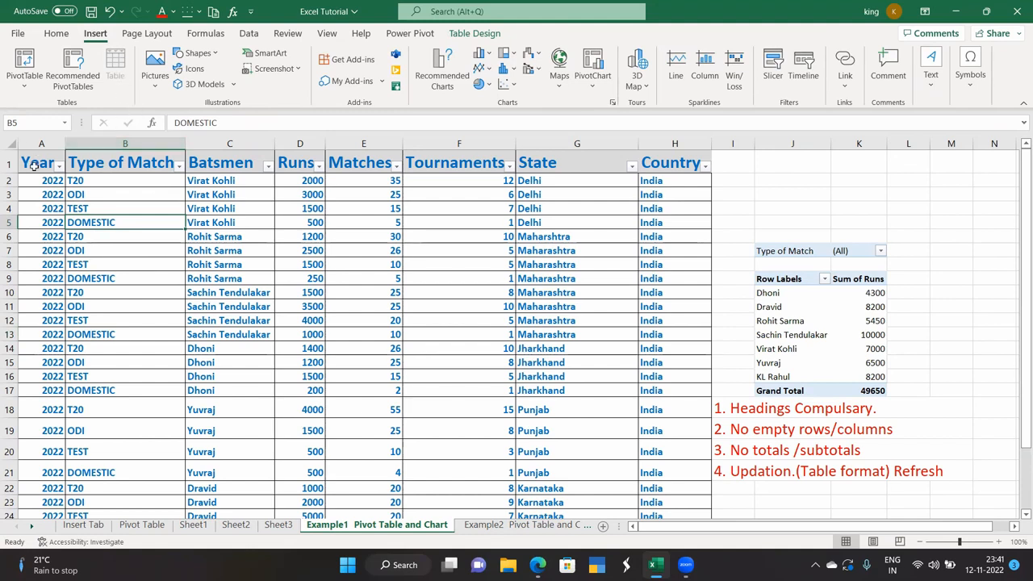
drag(34, 164, 669, 491)
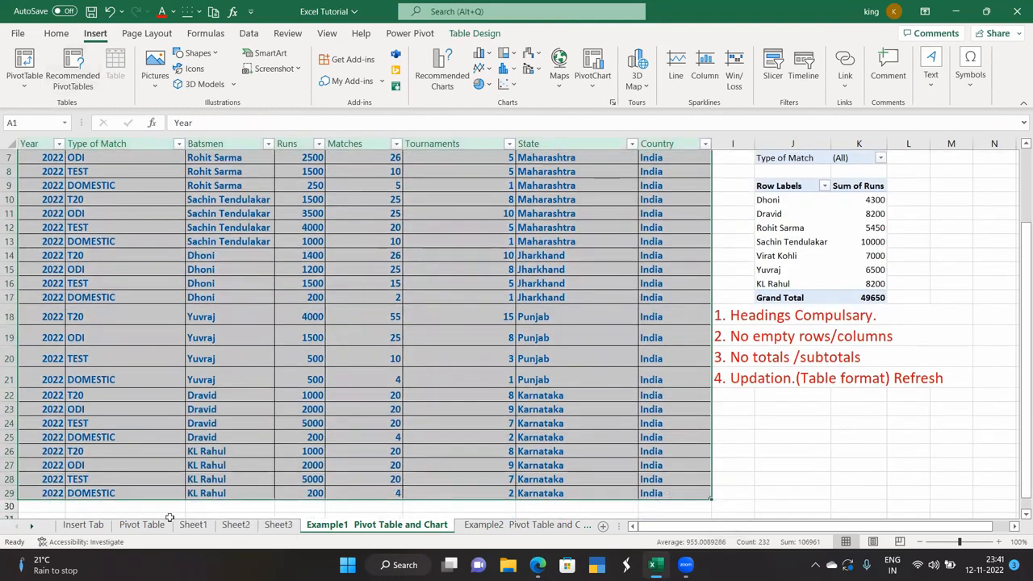
On the Insert Tab sheet, convert the Sno, Name and Runs data in A2:C8 into a table with headers
click(84, 525)
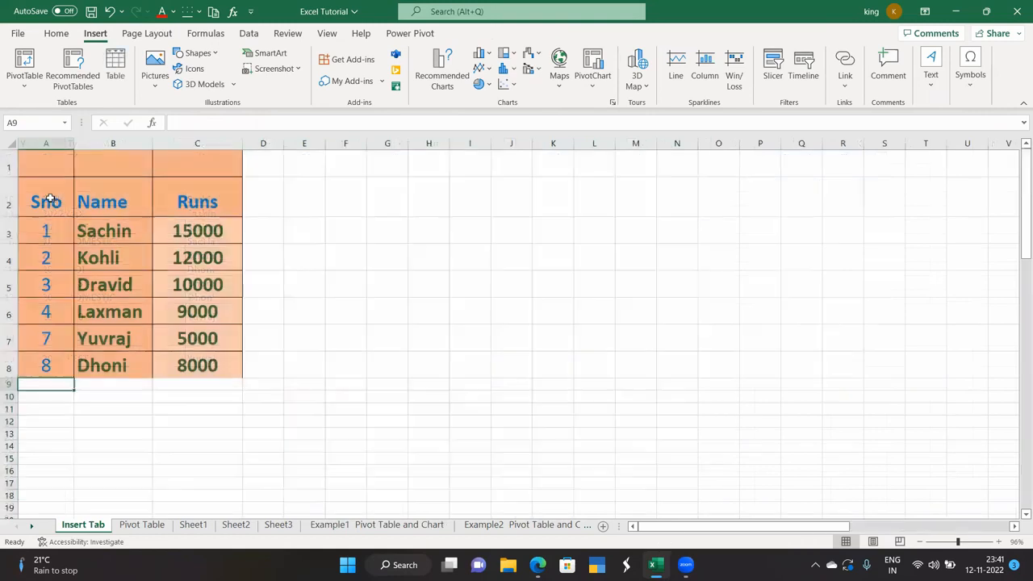
drag(46, 201, 217, 367)
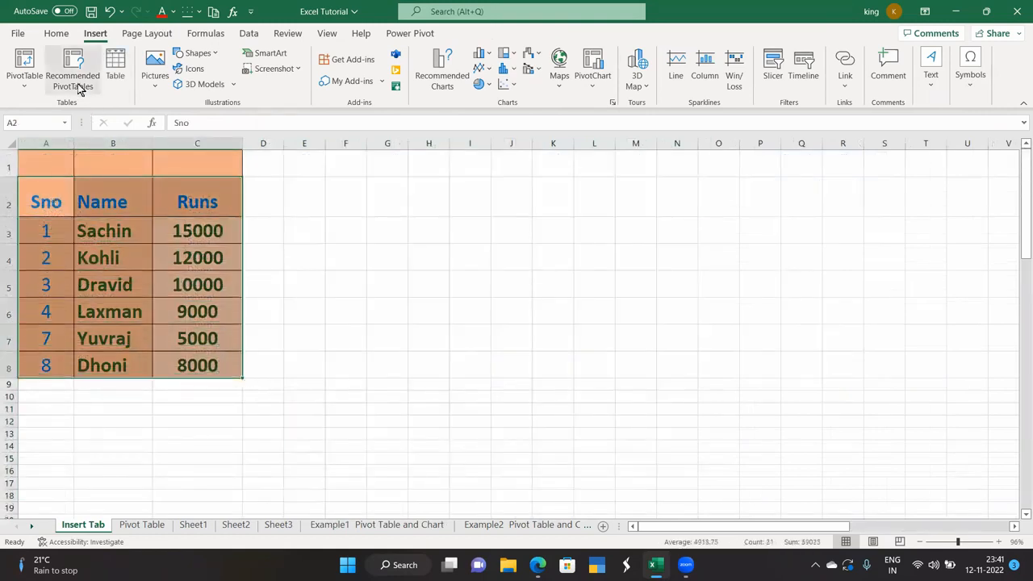
click(115, 75)
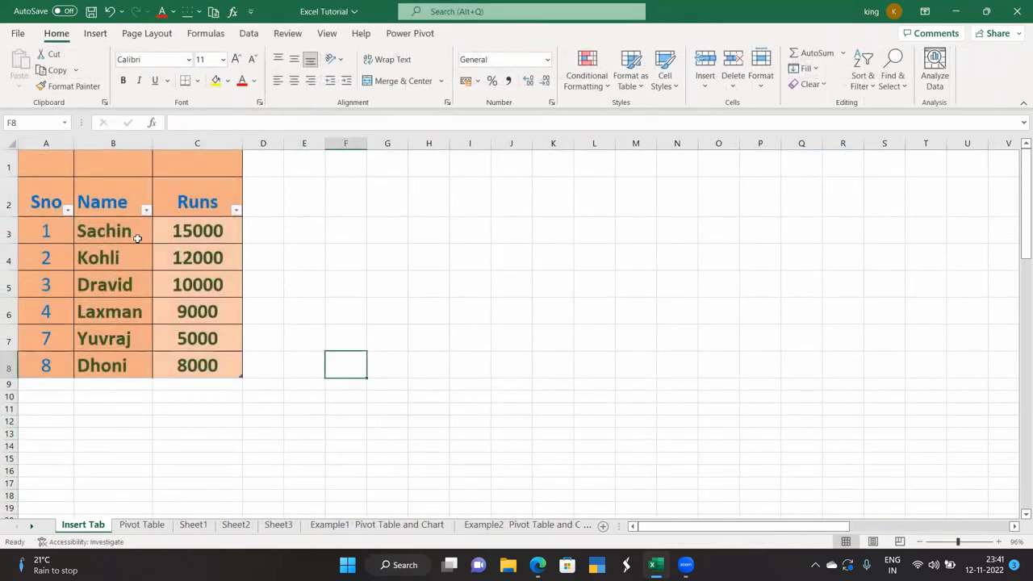
click(94, 33)
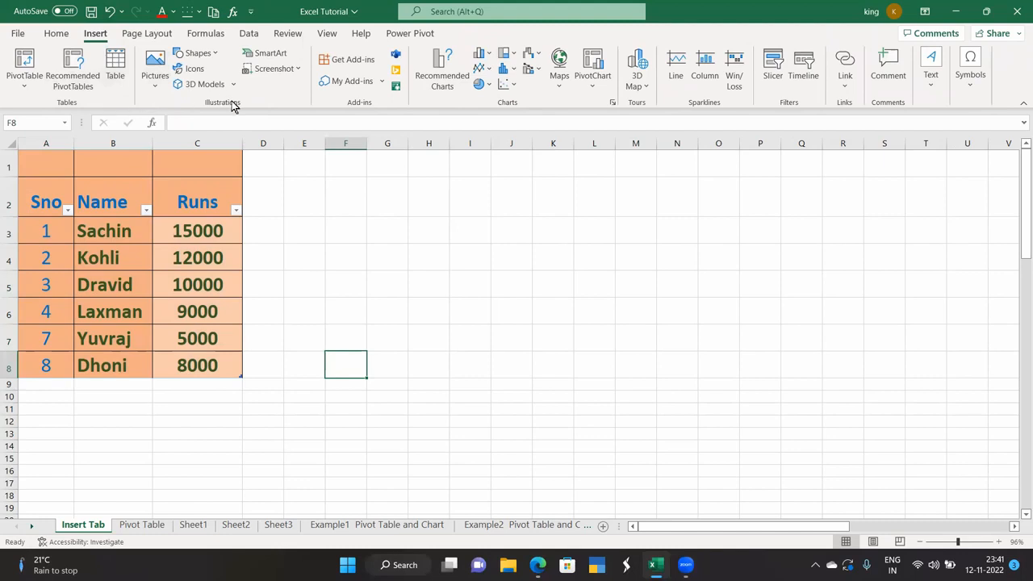
click(156, 78)
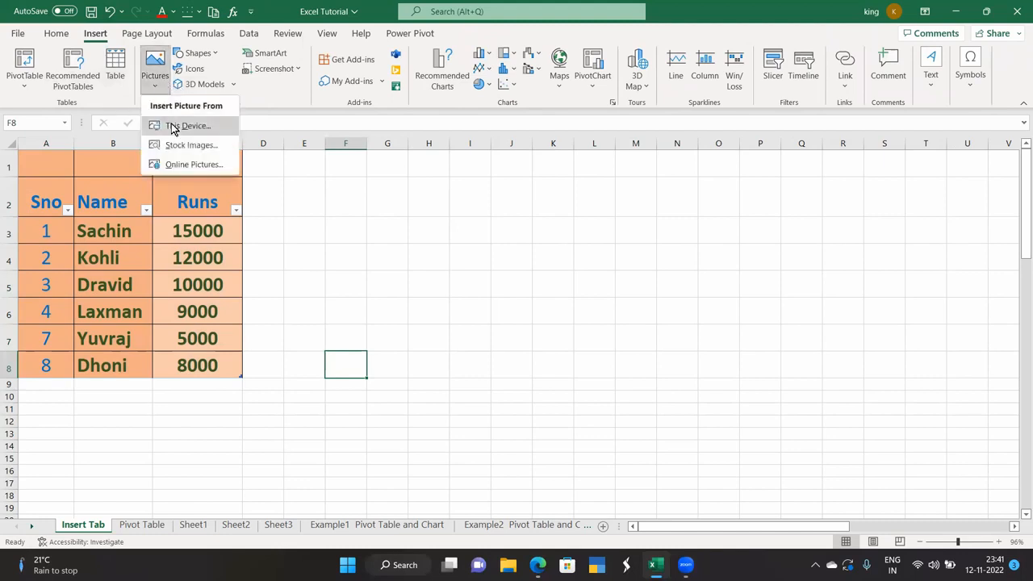
click(176, 128)
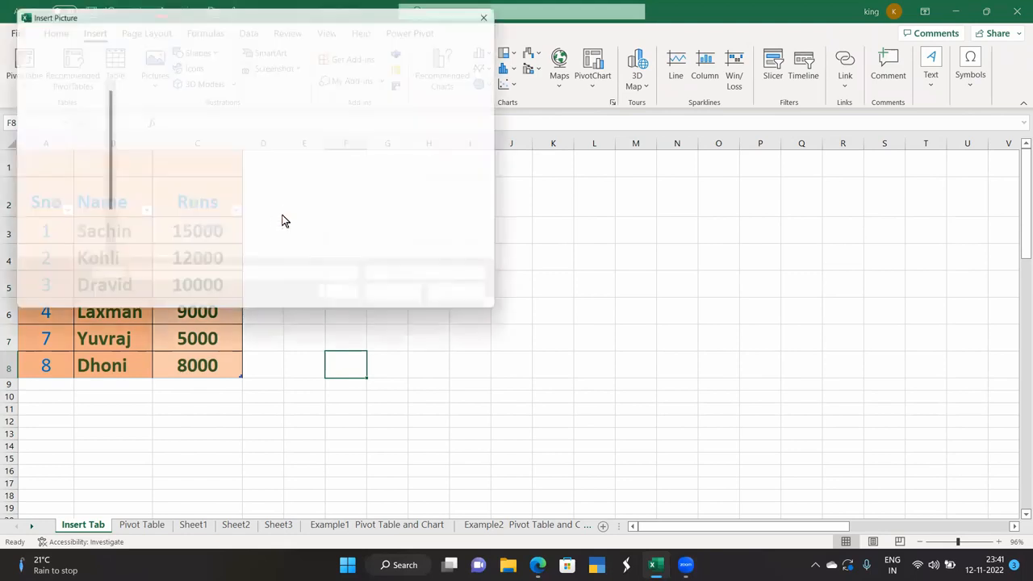
click(145, 207)
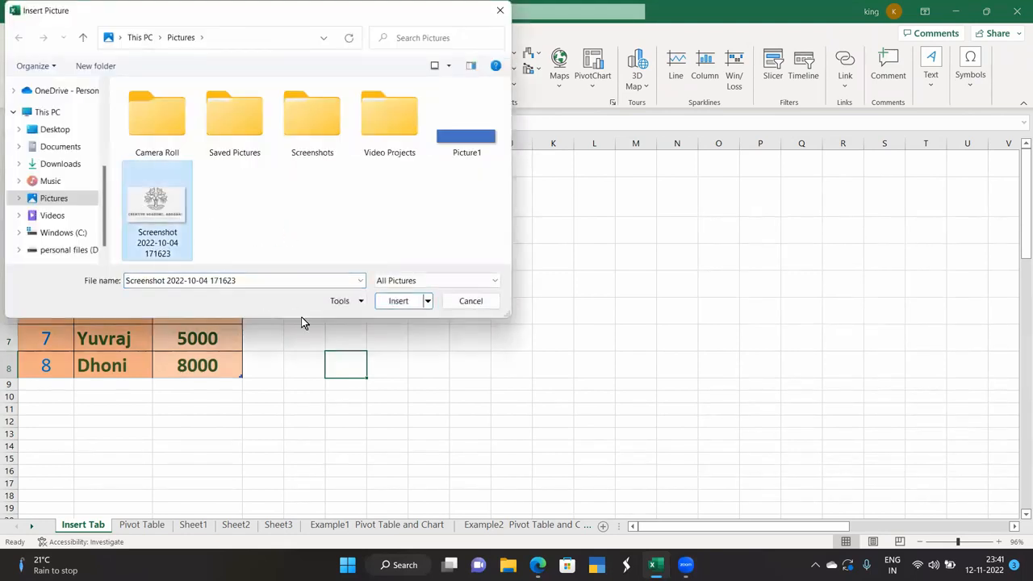
click(396, 304)
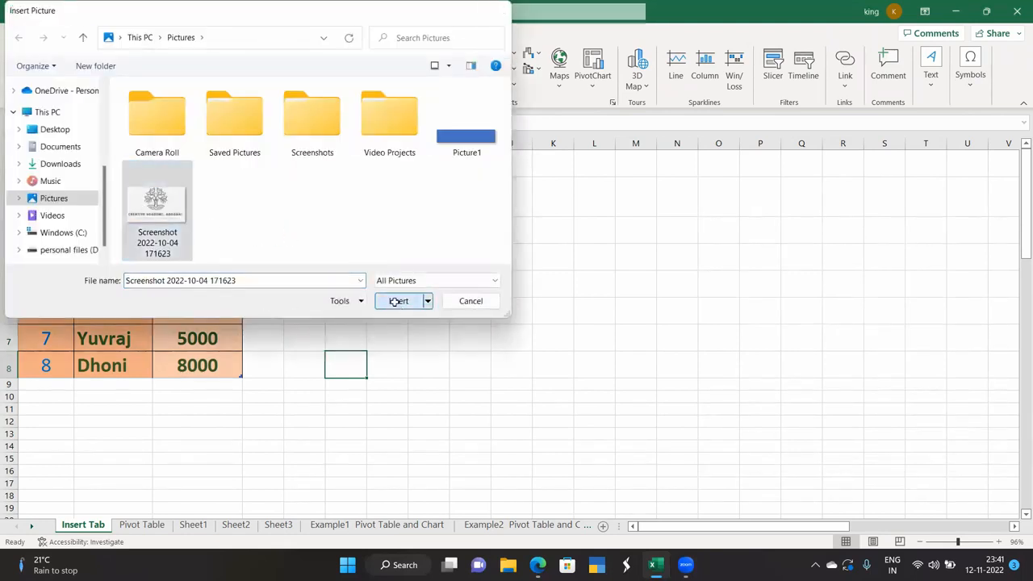
drag(406, 383, 404, 215)
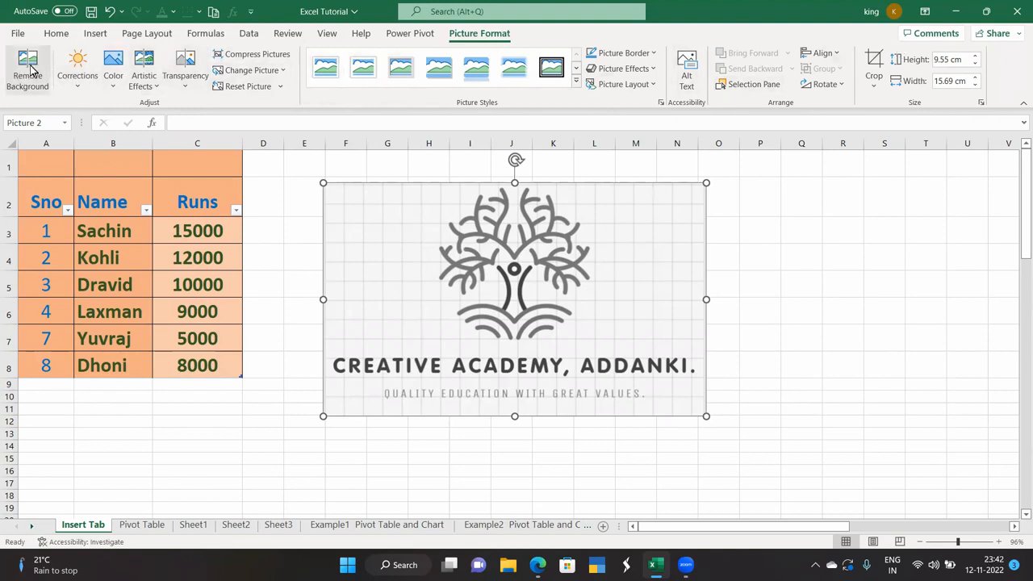
Apply the strongest Sharpen correction preset to the inserted logo picture
click(79, 81)
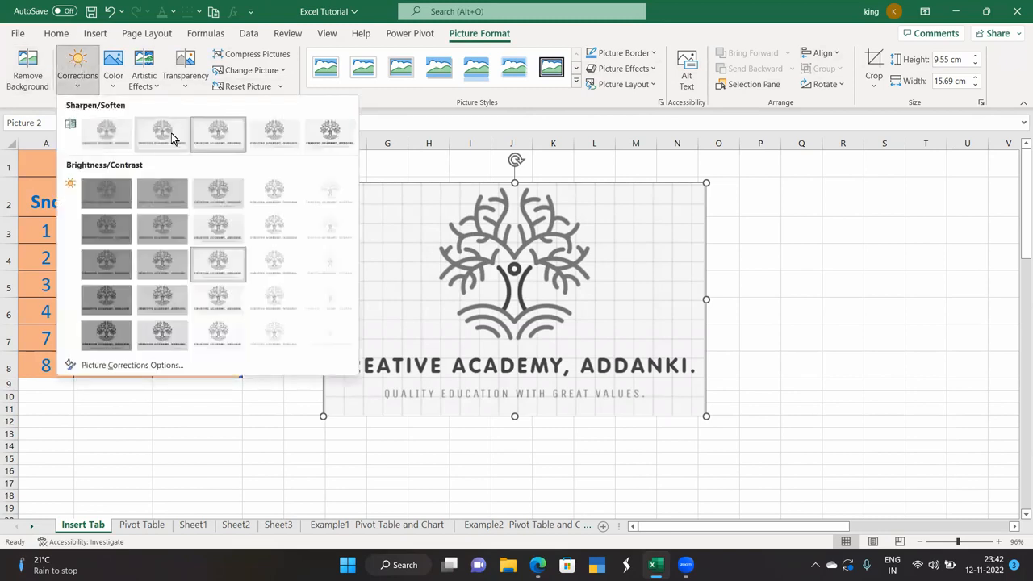
click(330, 139)
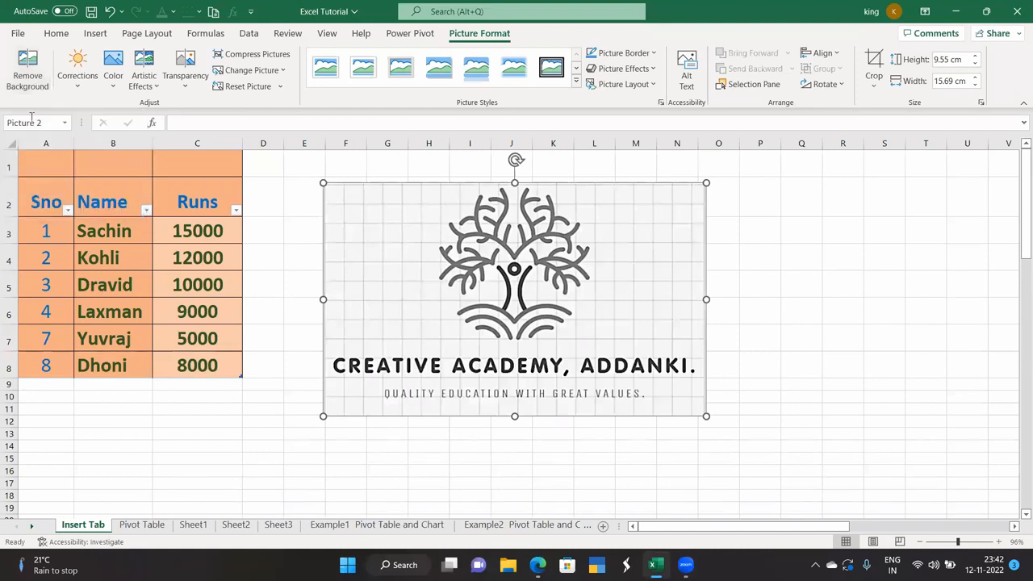
Draw a rectangle beside the logo picture and, below it, a five-point star about 4.7 cm high and 5.4 cm wide
click(95, 33)
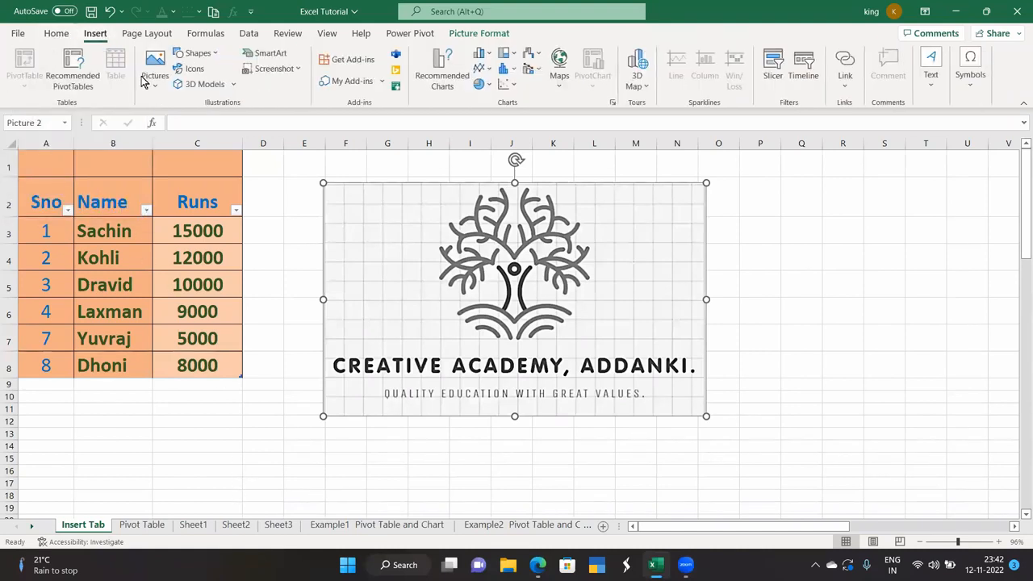
click(211, 54)
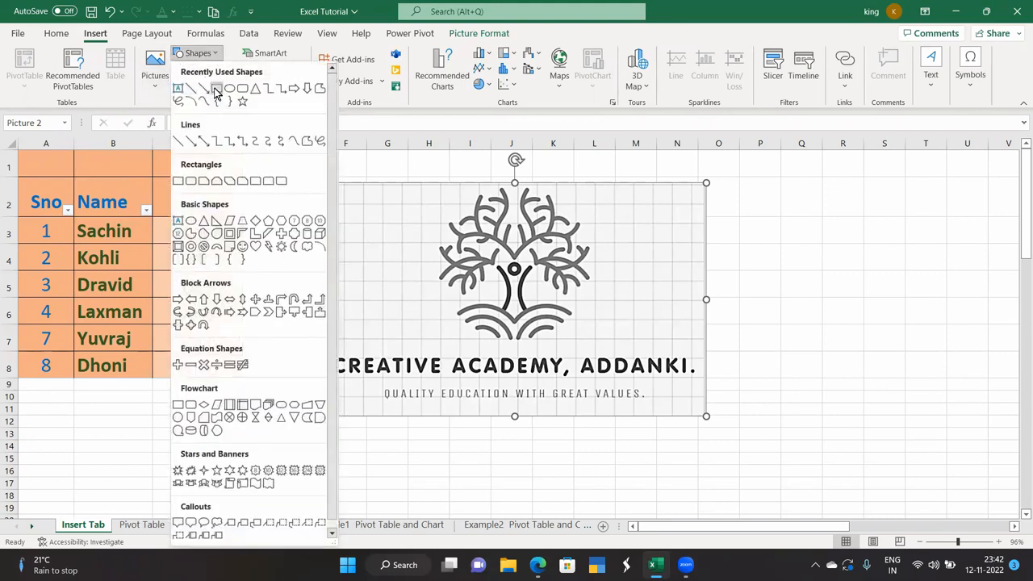
click(216, 90)
mouse_move(760, 211)
mouse_down()
mouse_move(832, 288)
mouse_move(931, 262)
mouse_up()
click(77, 81)
drag(766, 313, 900, 429)
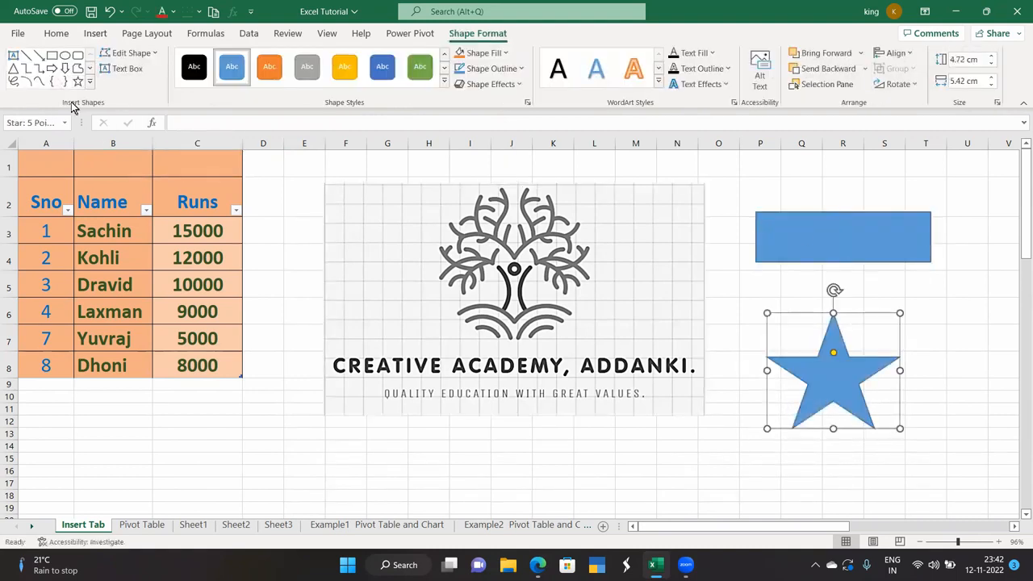
Insert the bold upward arrow from the stock icons and move it below the runs table, around columns D and E
click(96, 35)
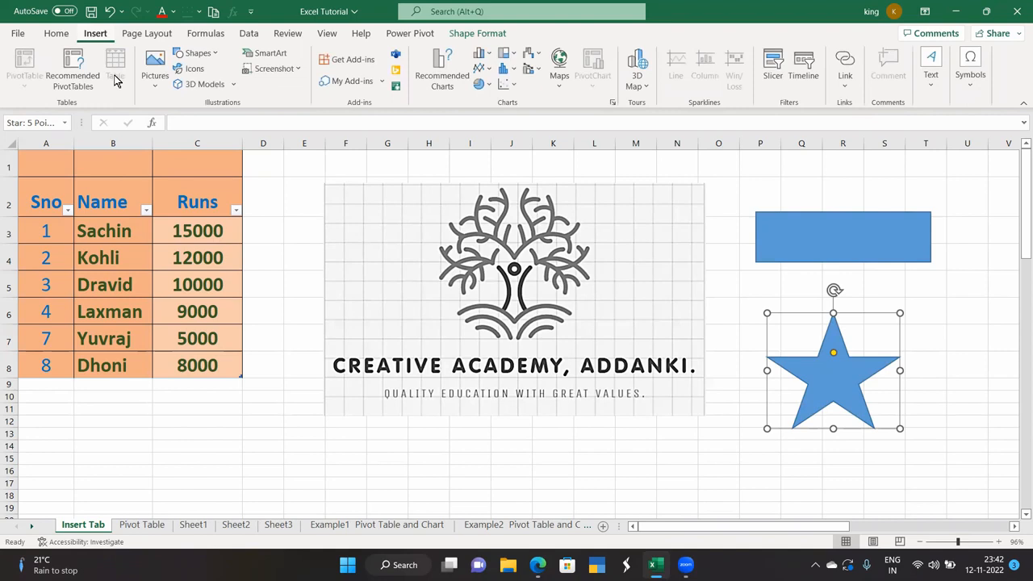
click(197, 70)
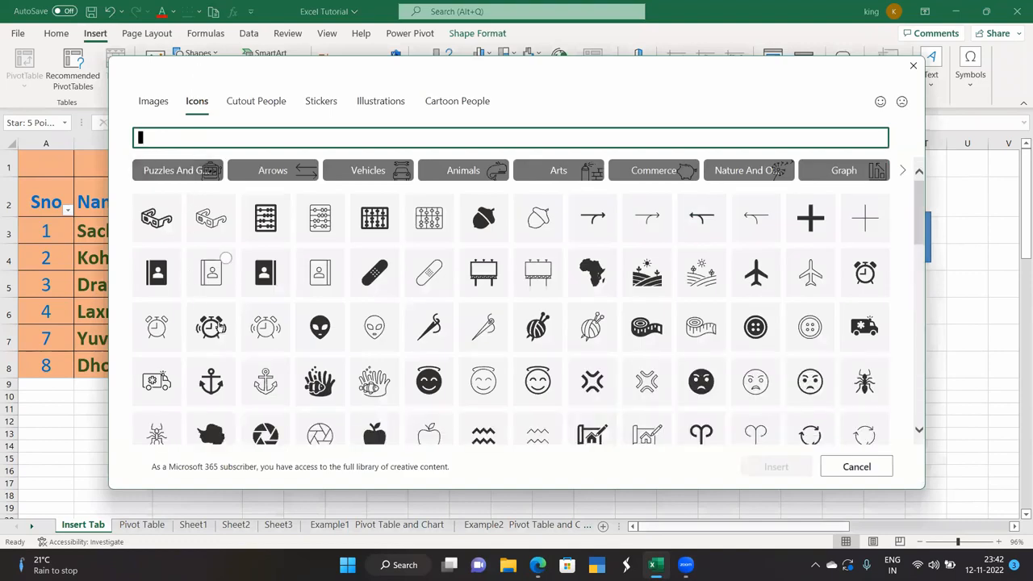
scroll(476, 370, down, 2)
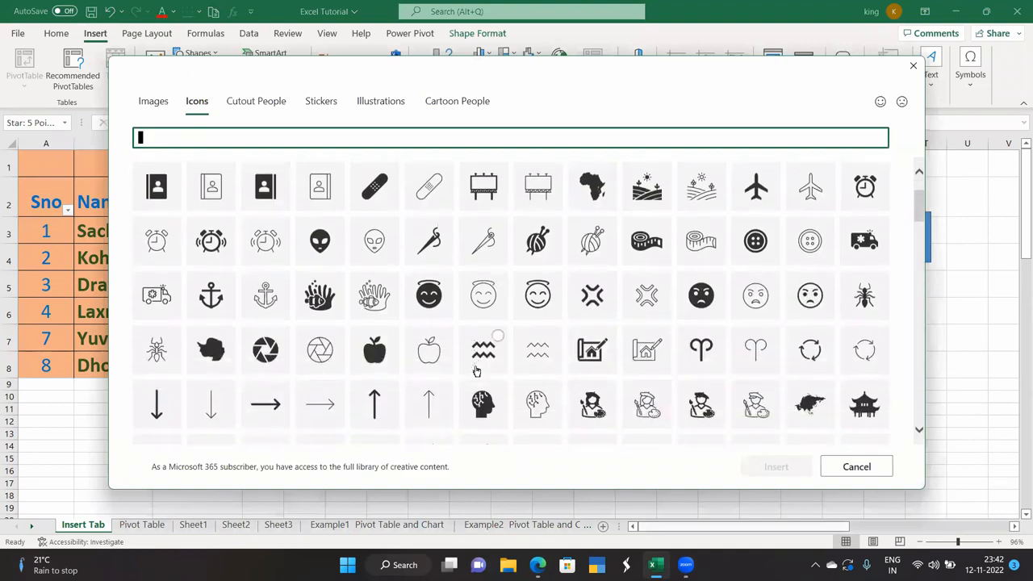
scroll(476, 371, down, 4)
click(369, 230)
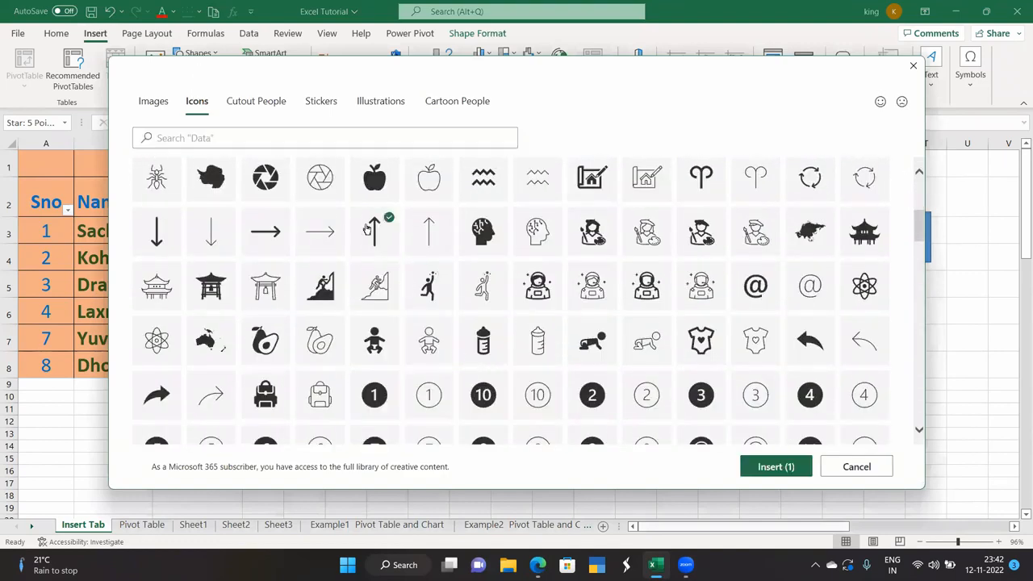
click(763, 468)
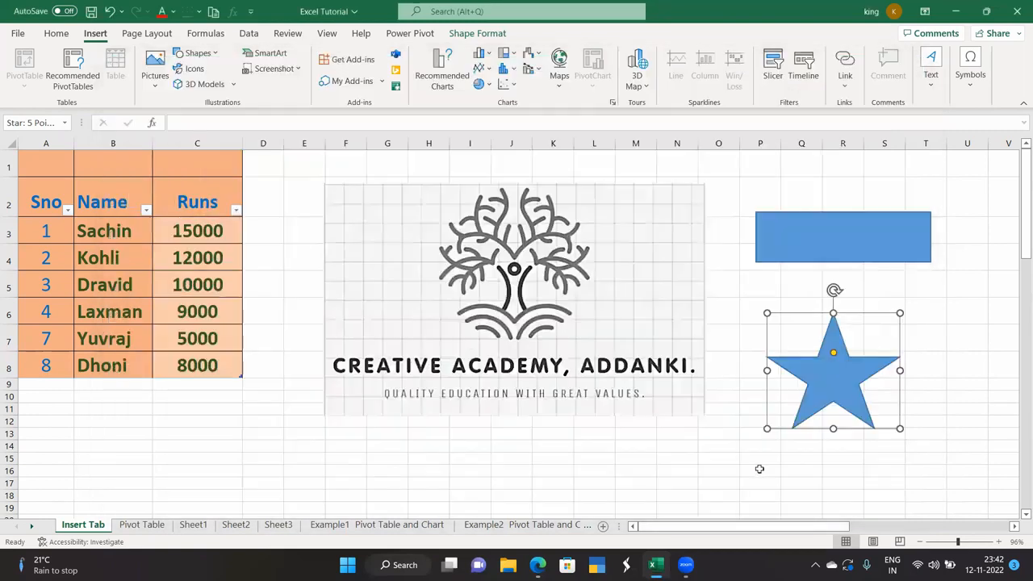
drag(362, 388, 272, 443)
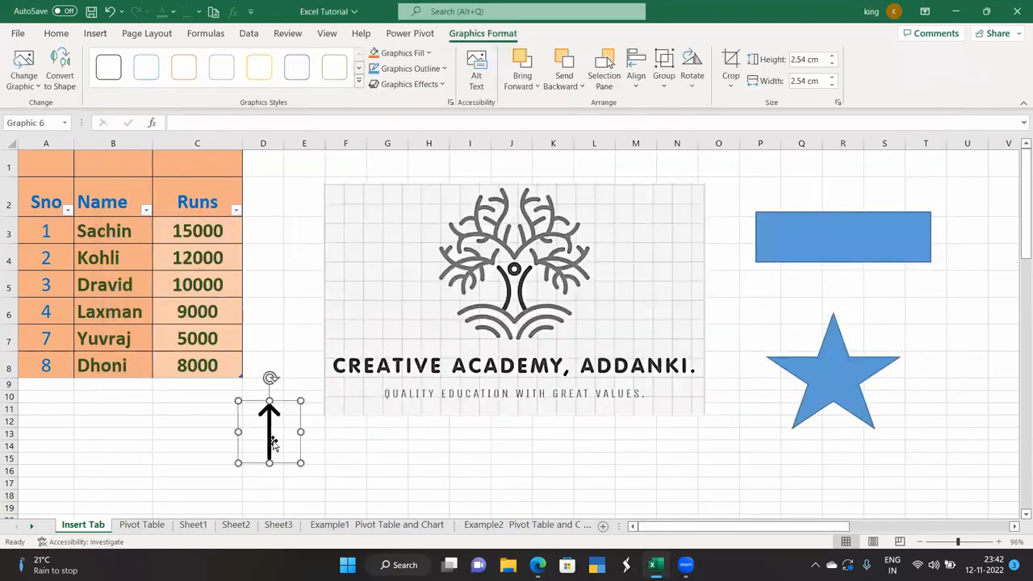
click(94, 33)
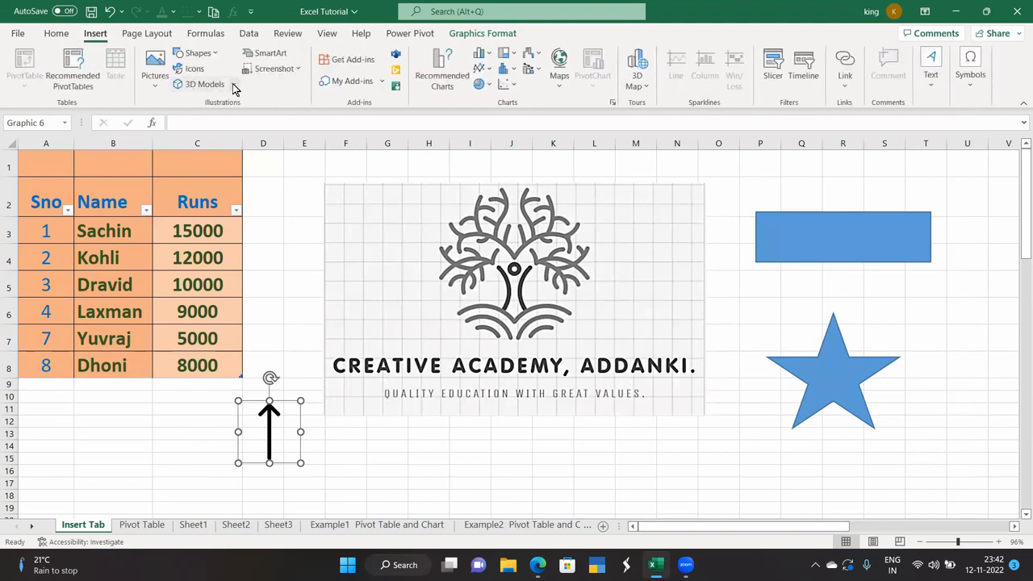
click(233, 85)
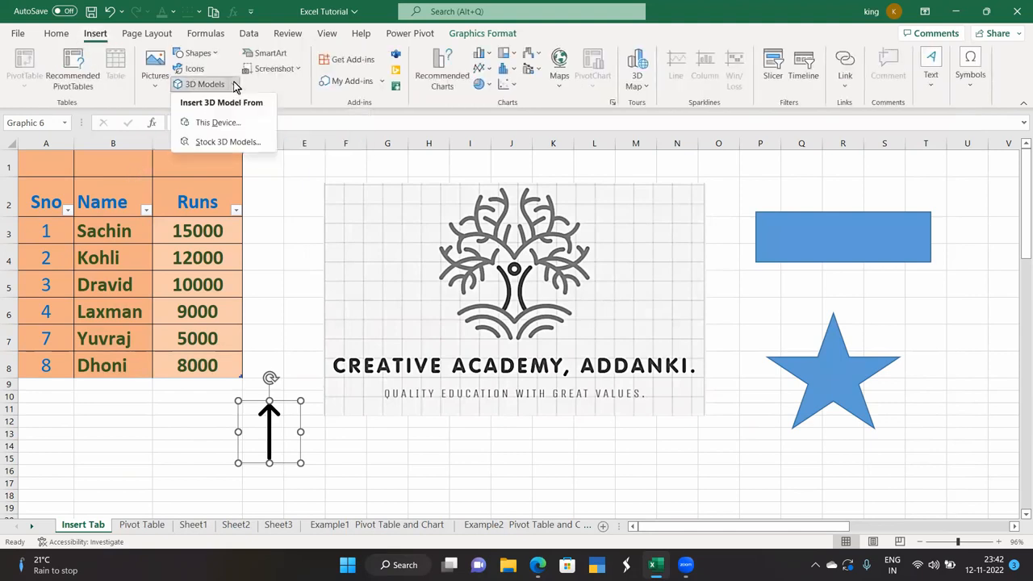
click(233, 125)
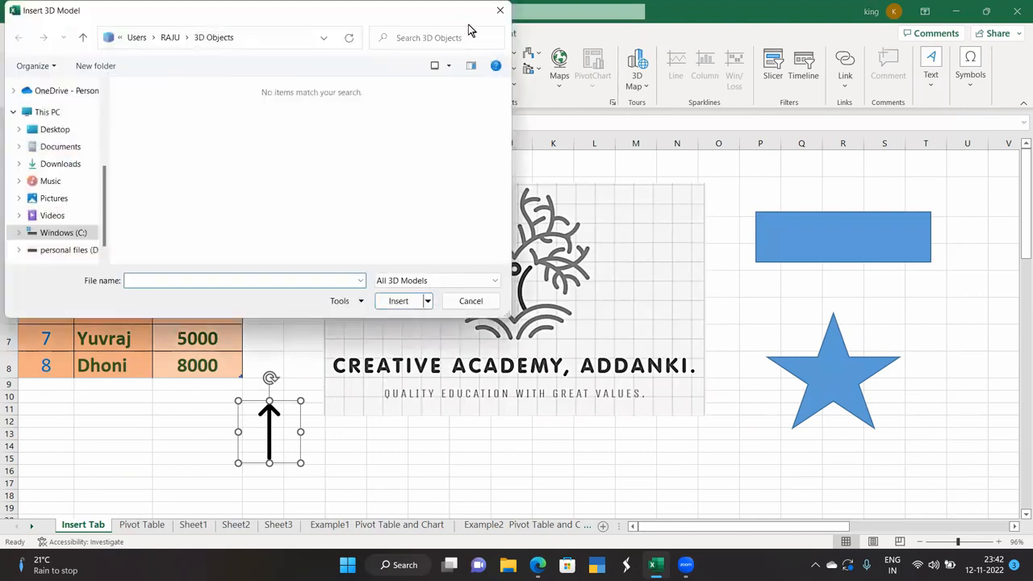
click(498, 10)
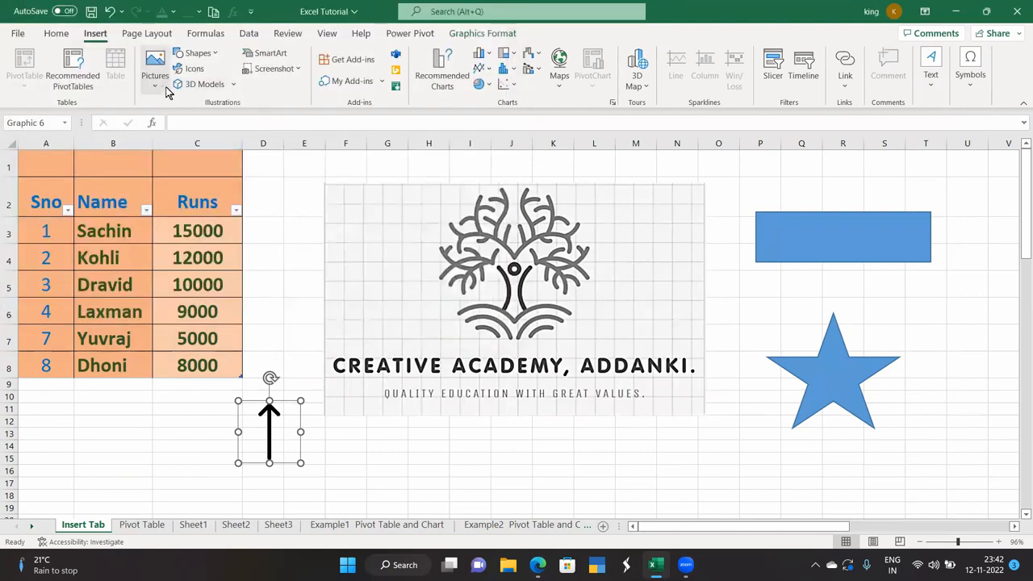
Insert the pink molecule with yellow and white balls from the Math Symbols stock 3D models and move it below the runs table
click(217, 84)
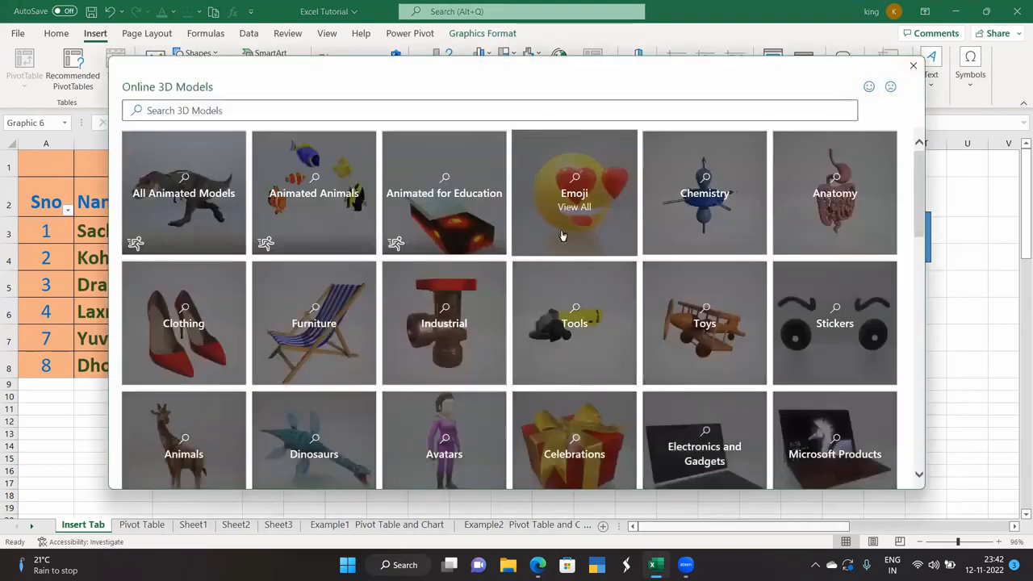
scroll(773, 269, down, 2)
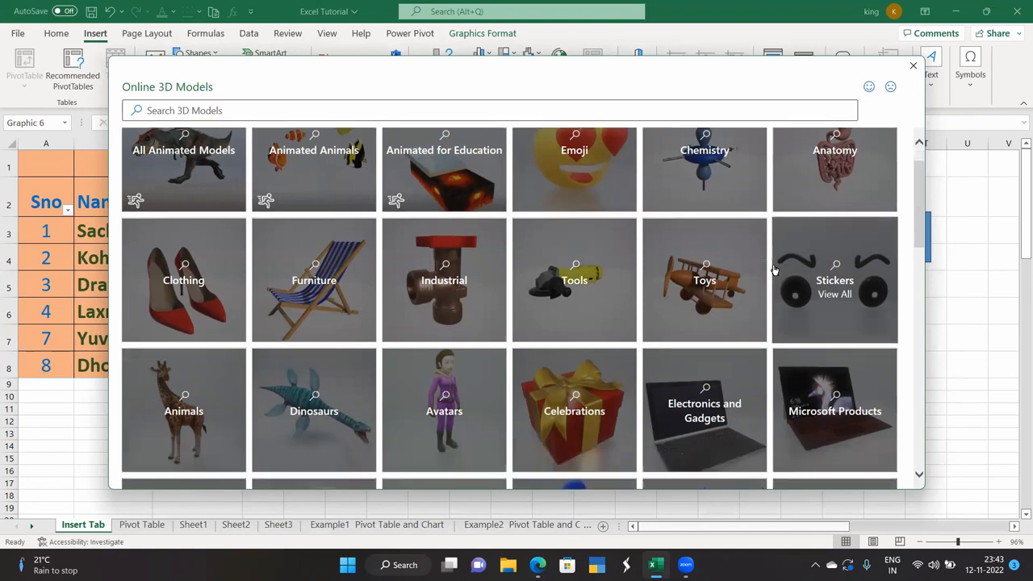
scroll(468, 317, down, 4)
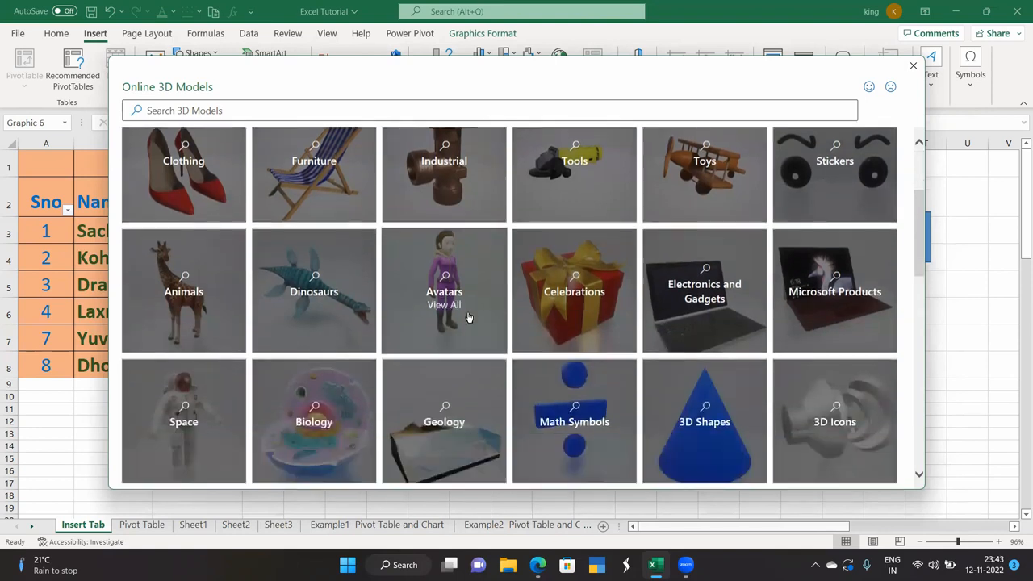
scroll(468, 317, down, 1)
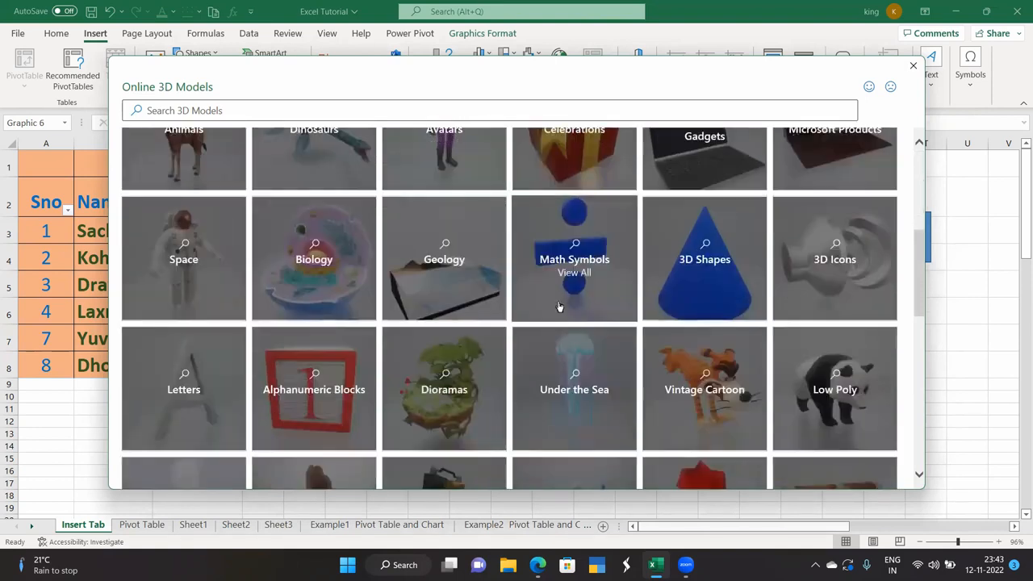
click(601, 268)
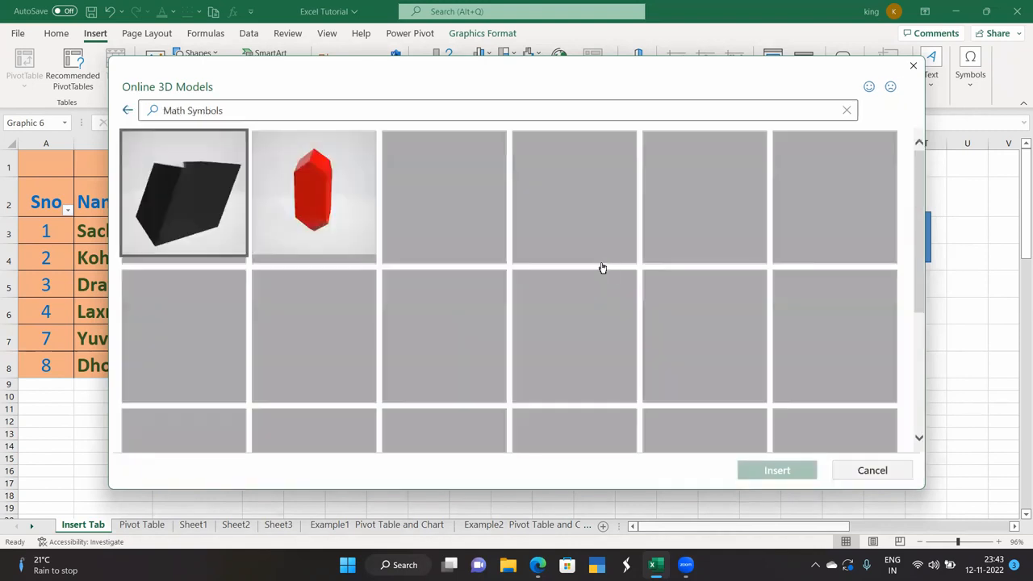
scroll(505, 319, down, 2)
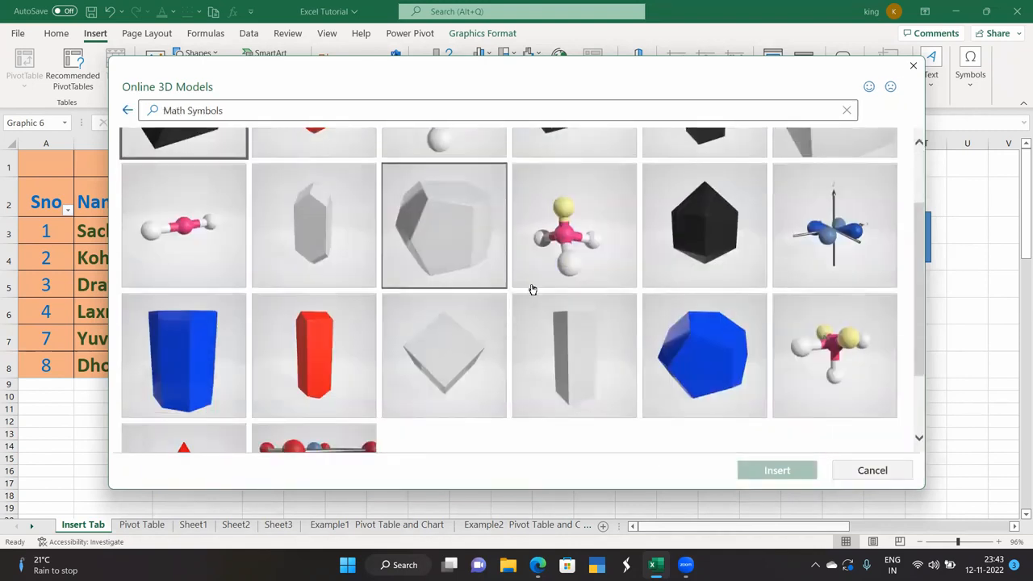
click(567, 242)
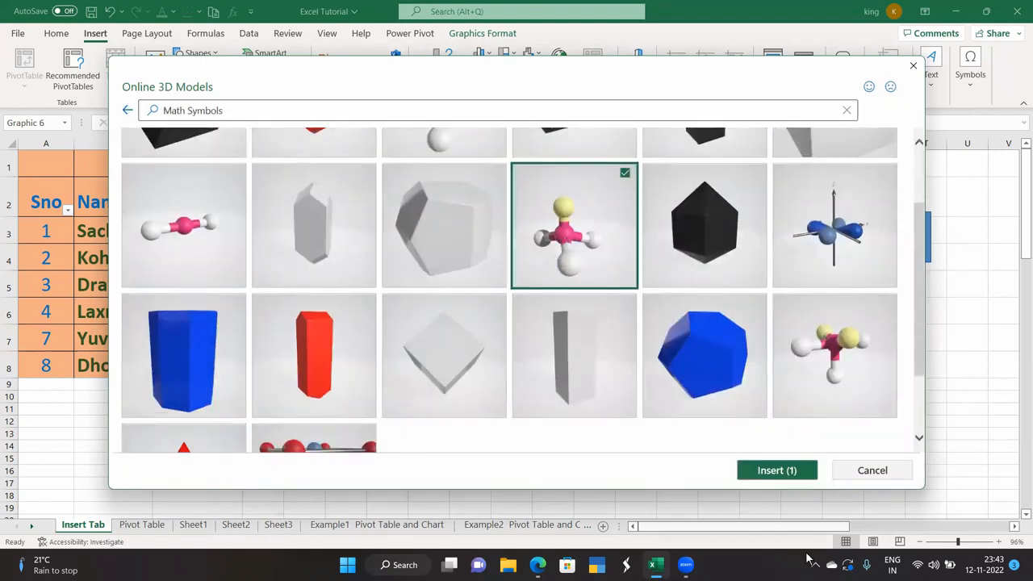
click(759, 472)
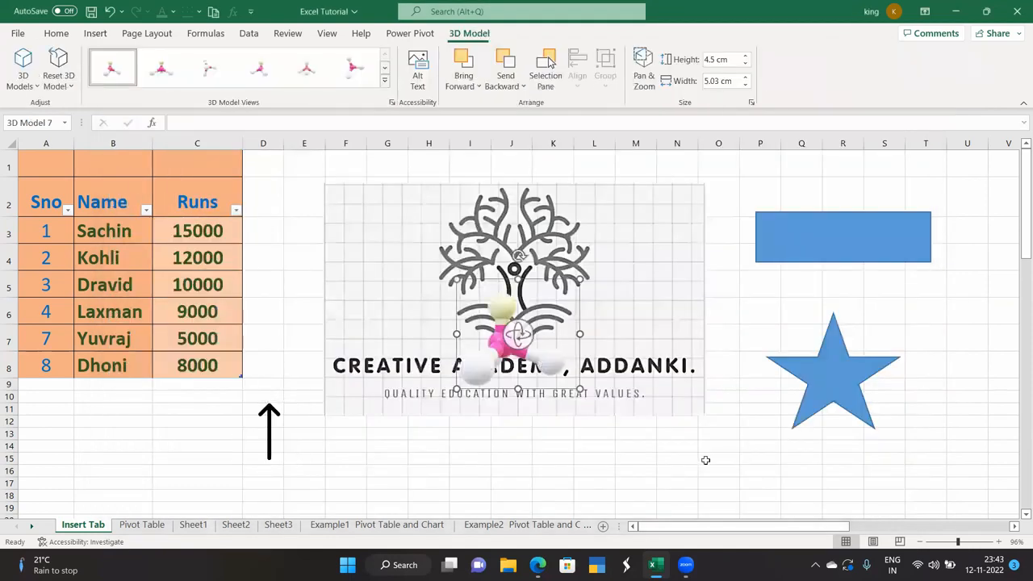
drag(458, 417, 141, 433)
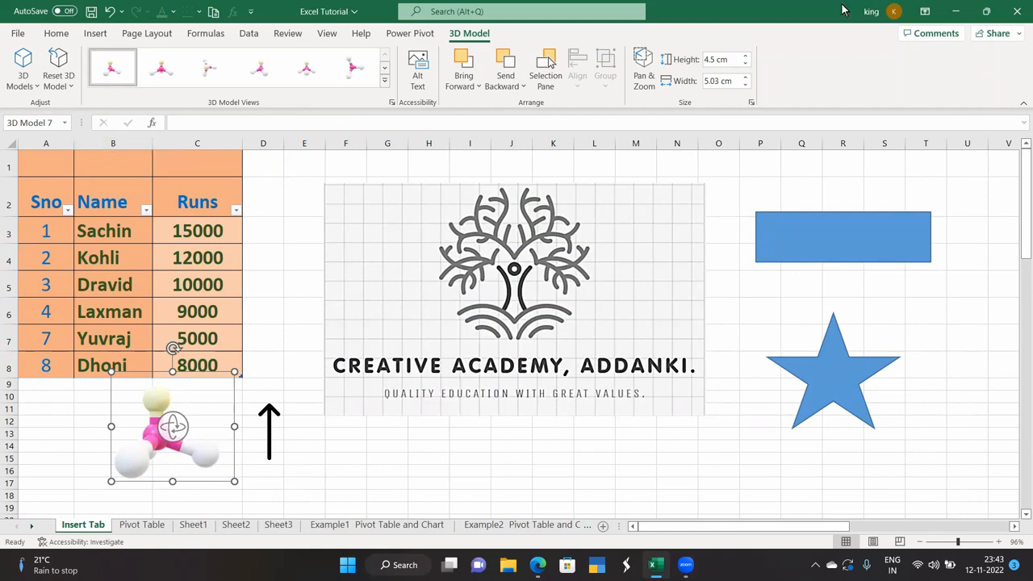
Browse the stock 3D model categories and insert the animated heart model from Biology
click(22, 77)
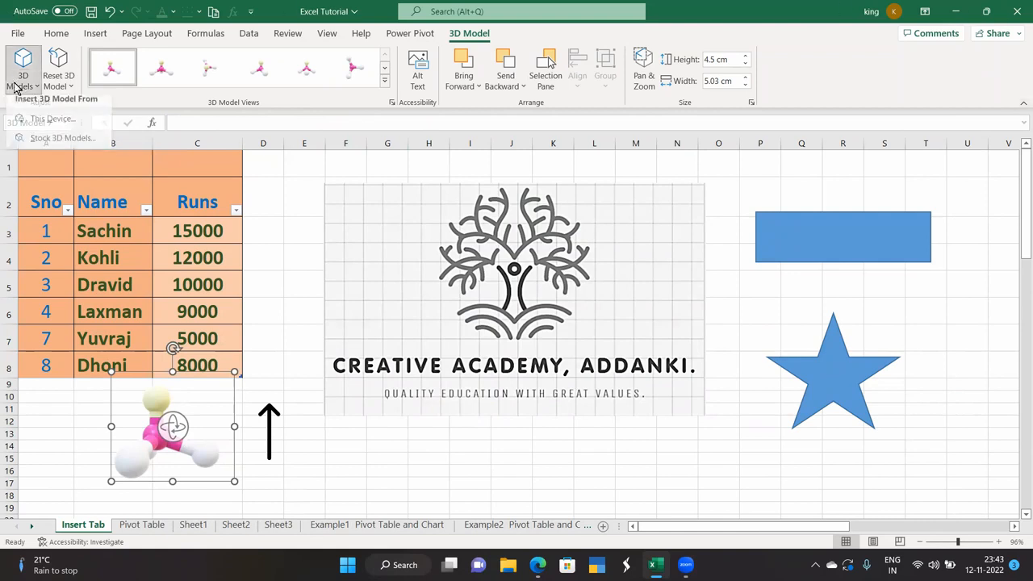
click(63, 143)
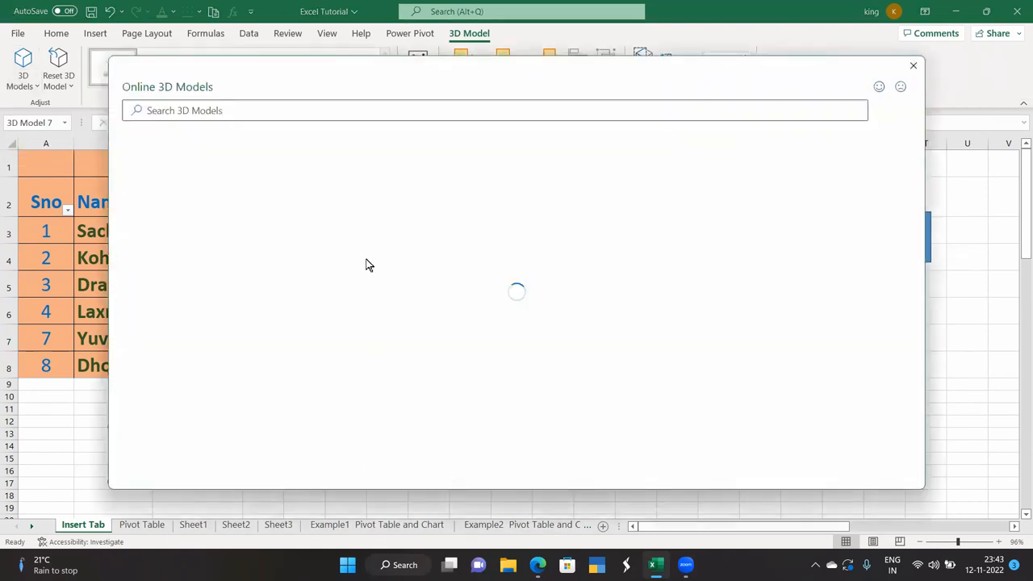
scroll(370, 280, down, 5)
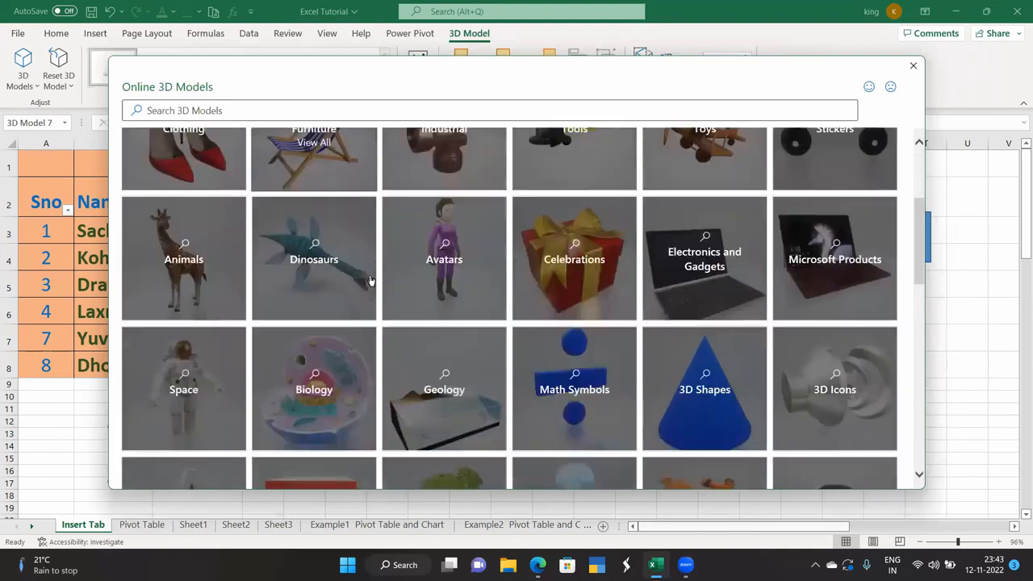
scroll(371, 280, down, 3)
scroll(370, 280, down, 1)
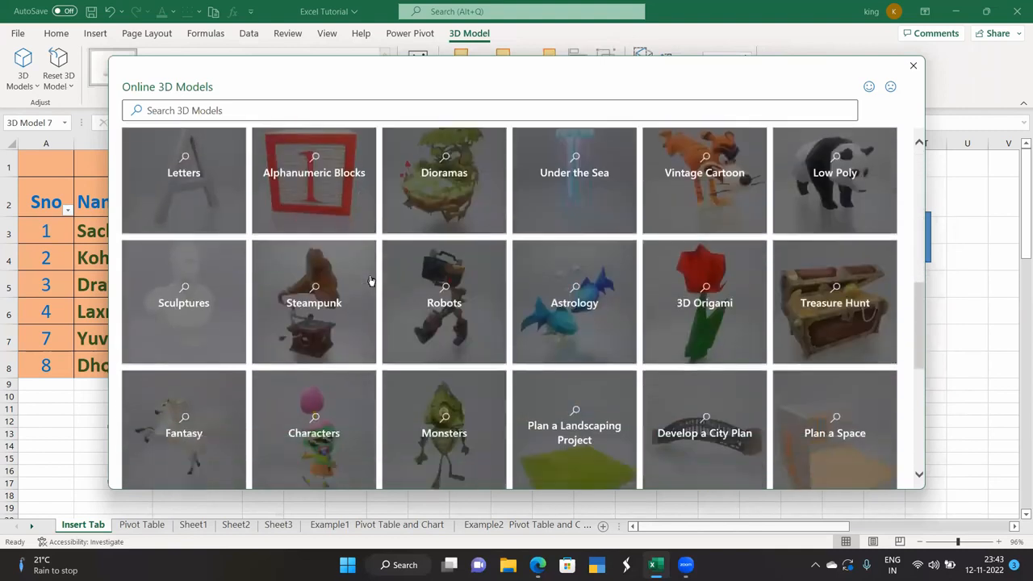
scroll(371, 280, down, 2)
scroll(370, 280, down, 4)
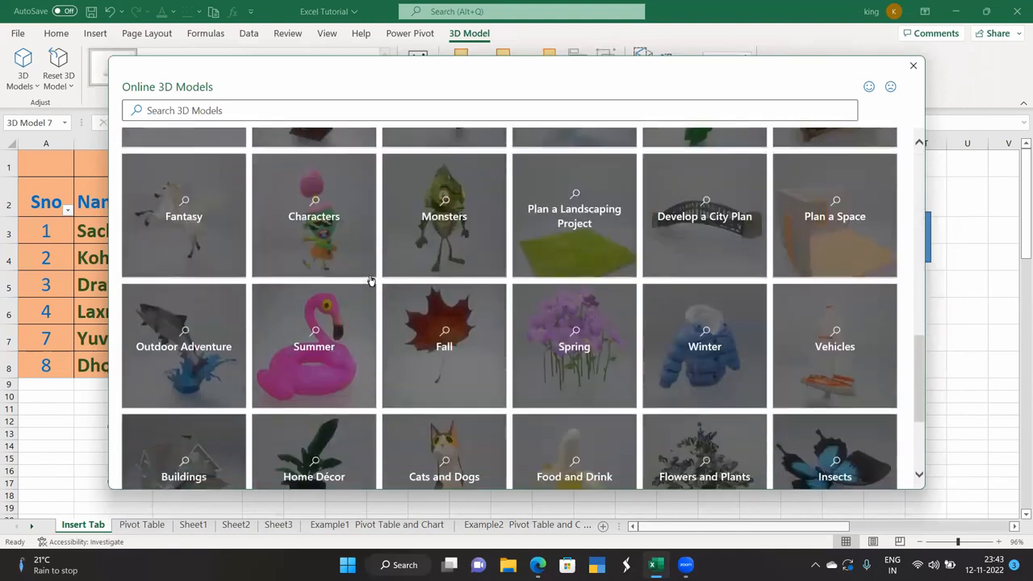
scroll(370, 280, down, 2)
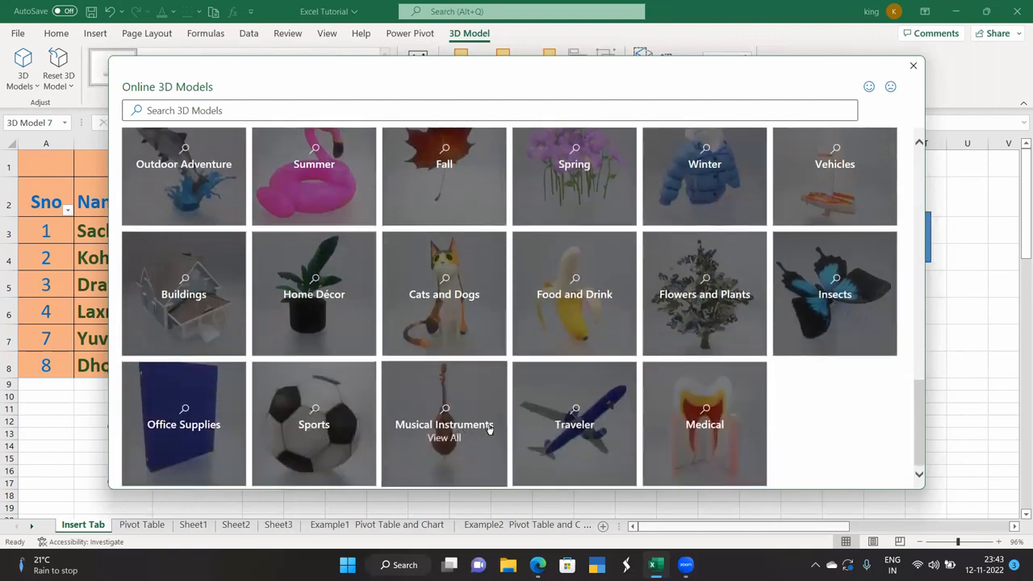
scroll(563, 428, up, 5)
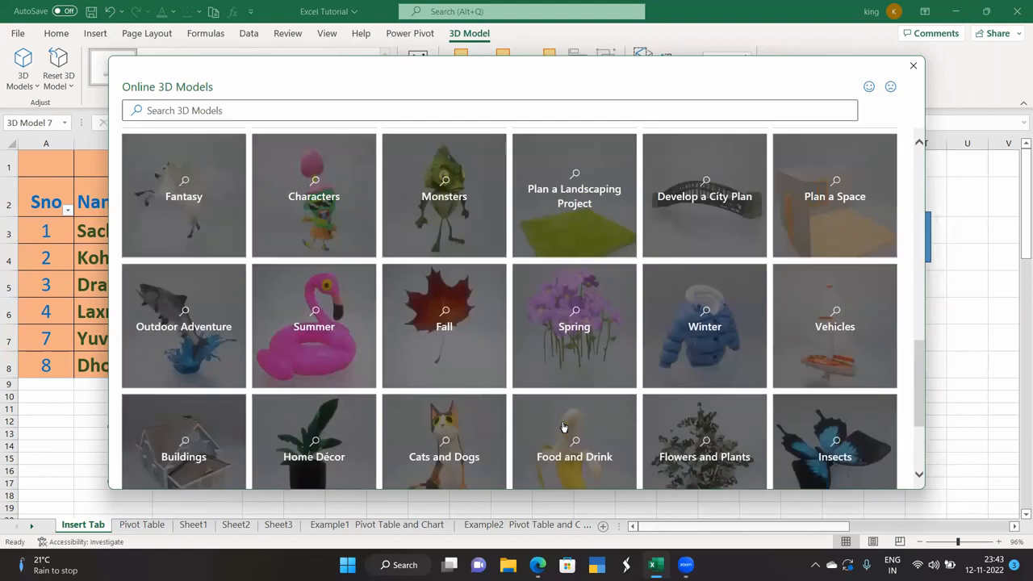
scroll(563, 428, up, 2)
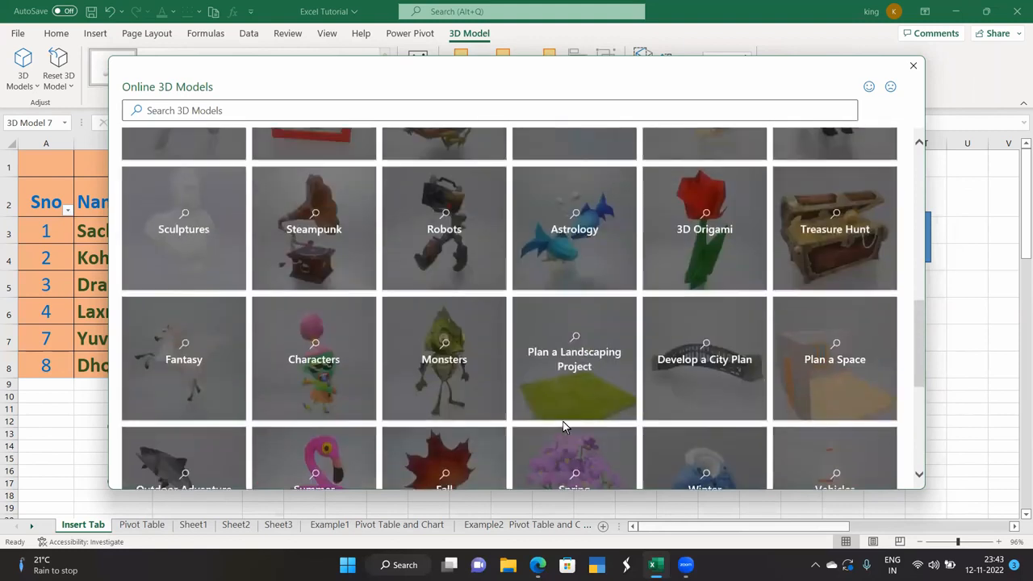
scroll(563, 427, up, 5)
scroll(563, 427, down, 1)
scroll(563, 428, up, 4)
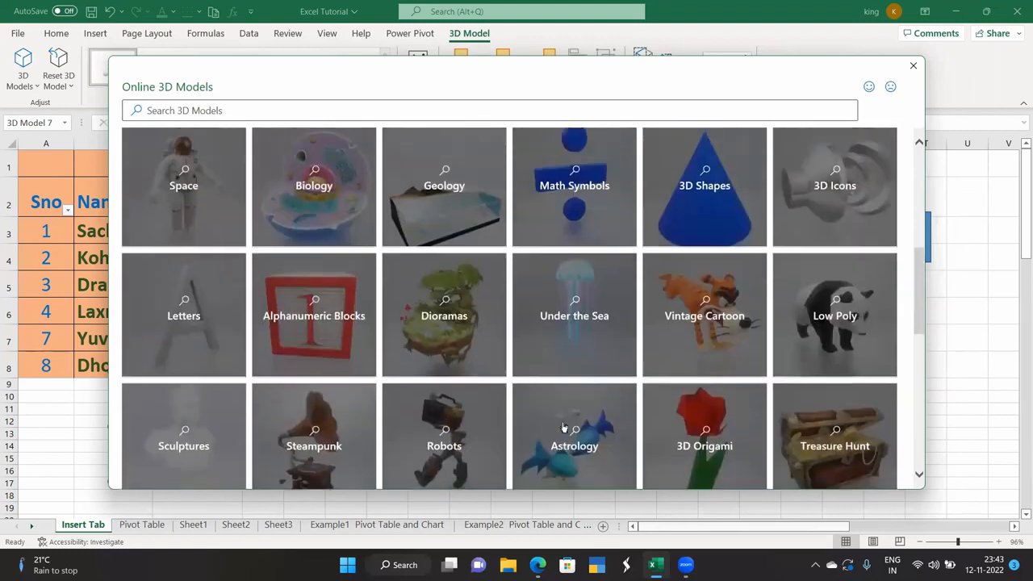
scroll(563, 428, up, 3)
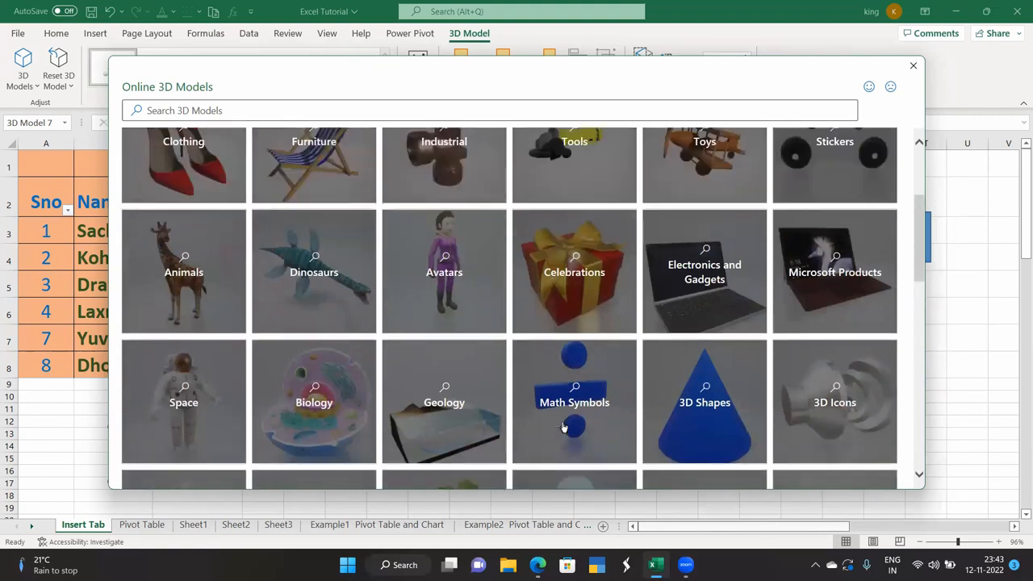
click(293, 398)
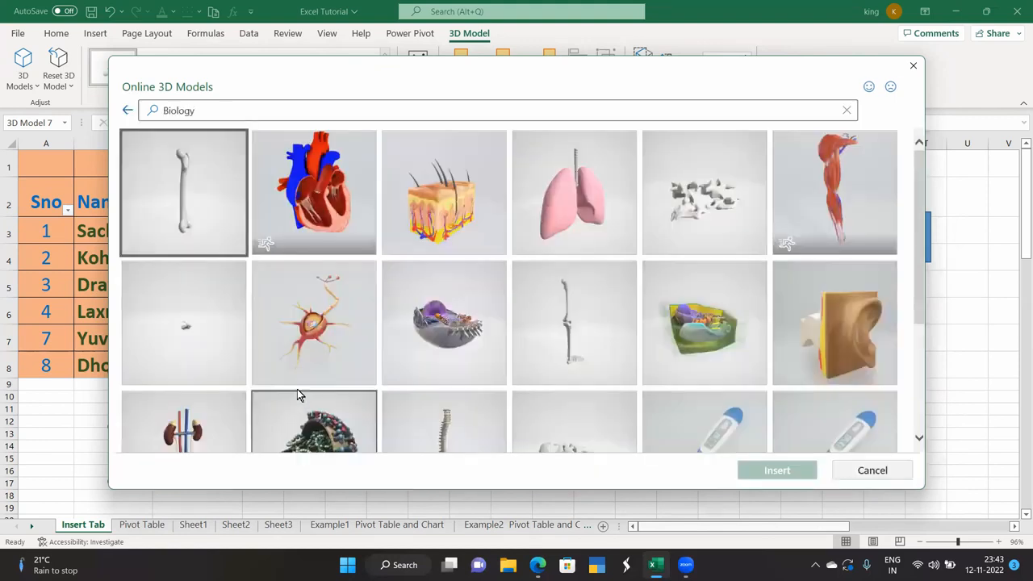
click(341, 219)
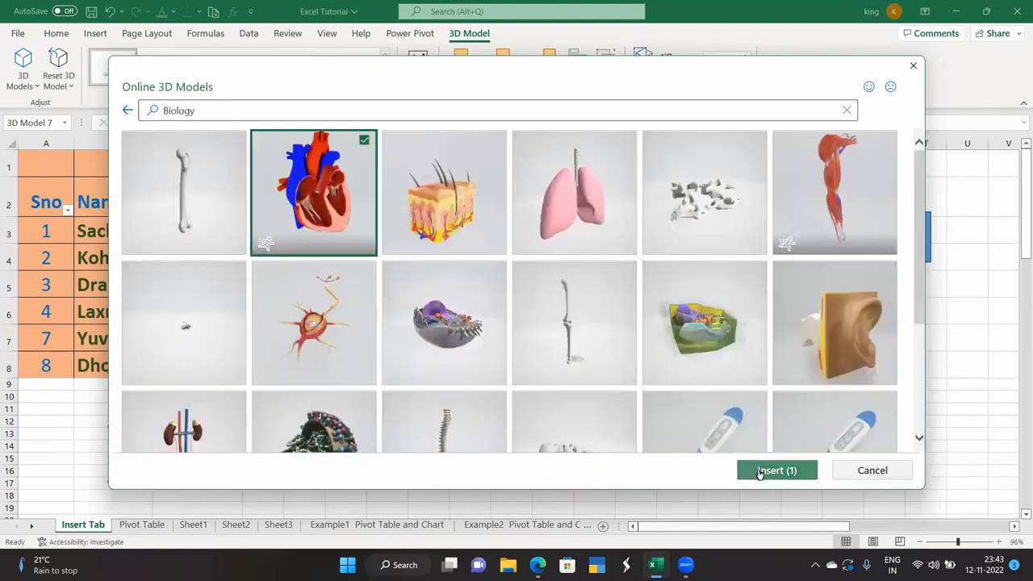
click(751, 468)
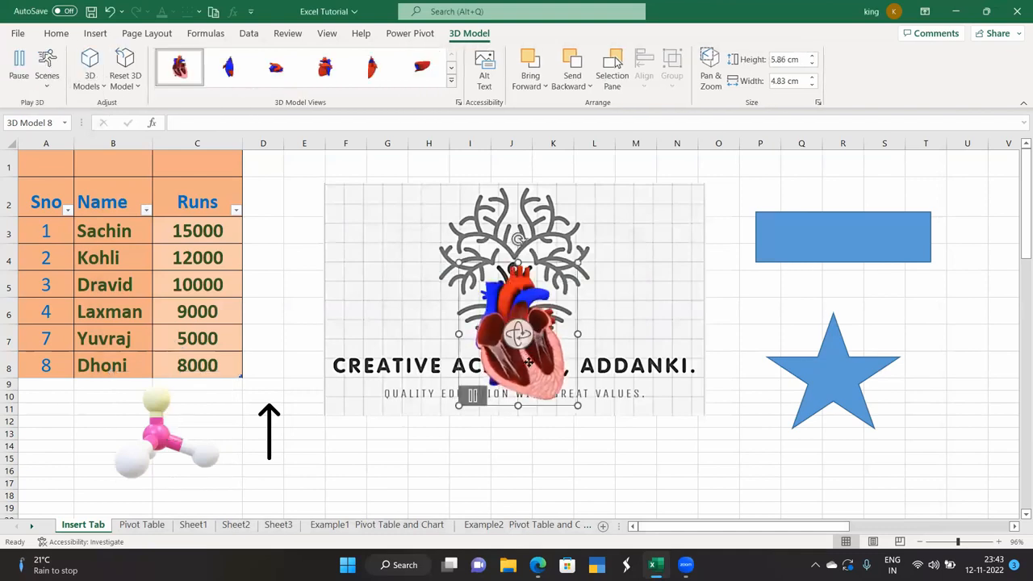
Delete the rectangle and the star, and move the heart model into their place beside the logo picture, around columns Q and R
drag(529, 363, 811, 292)
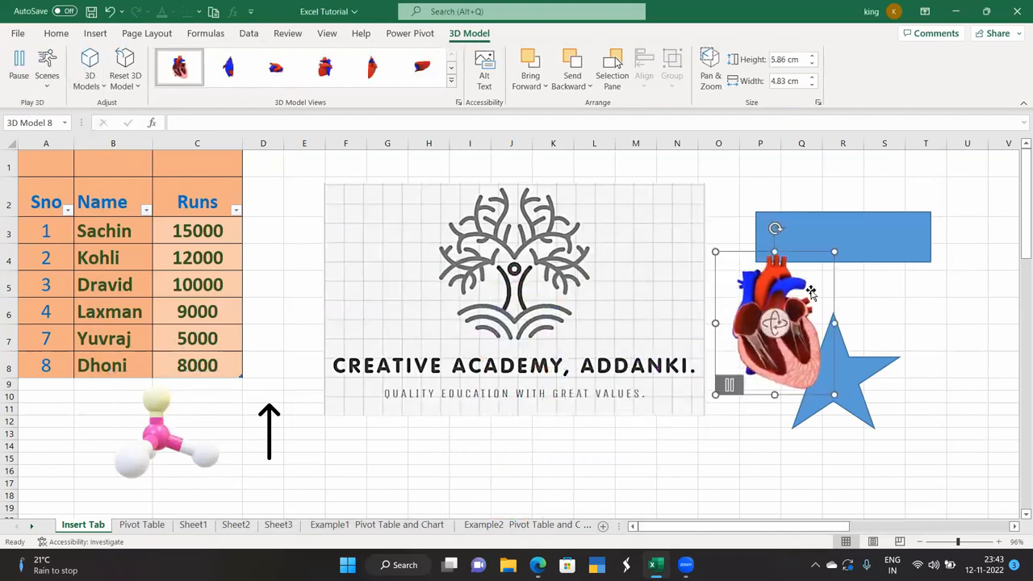
click(848, 232)
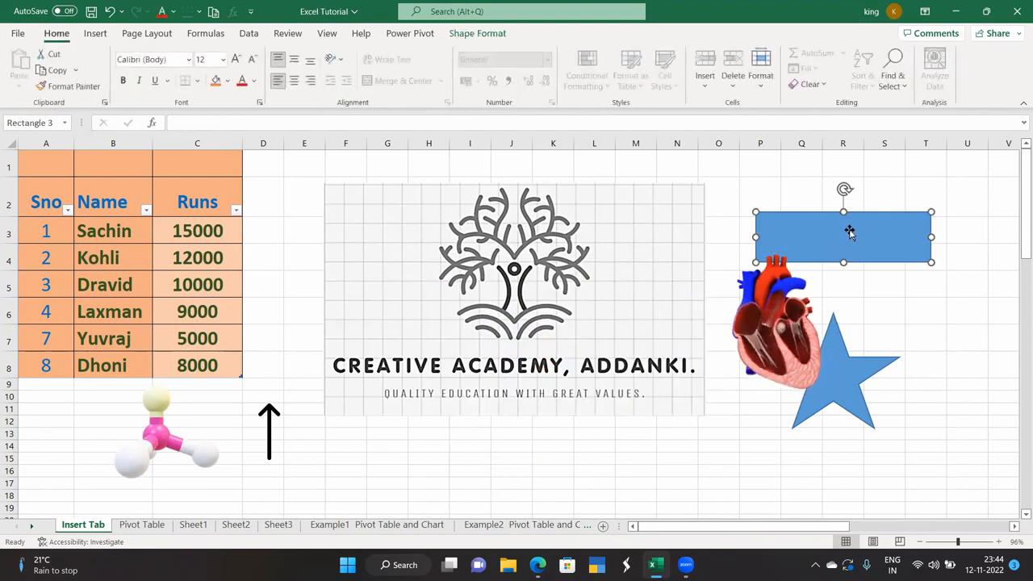
key(Delete)
click(837, 376)
key(Delete)
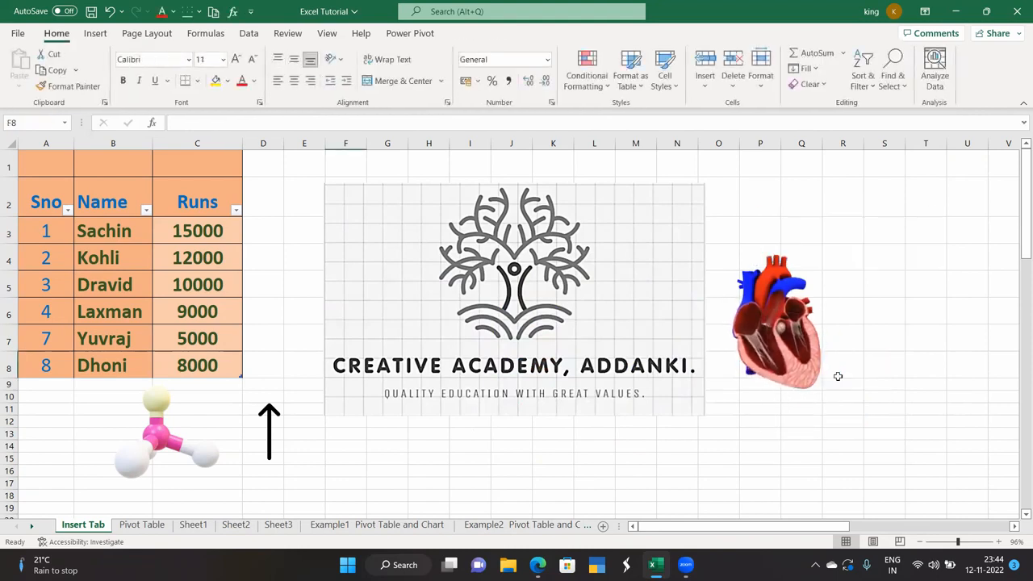
mouse_move(757, 339)
drag(769, 305, 839, 300)
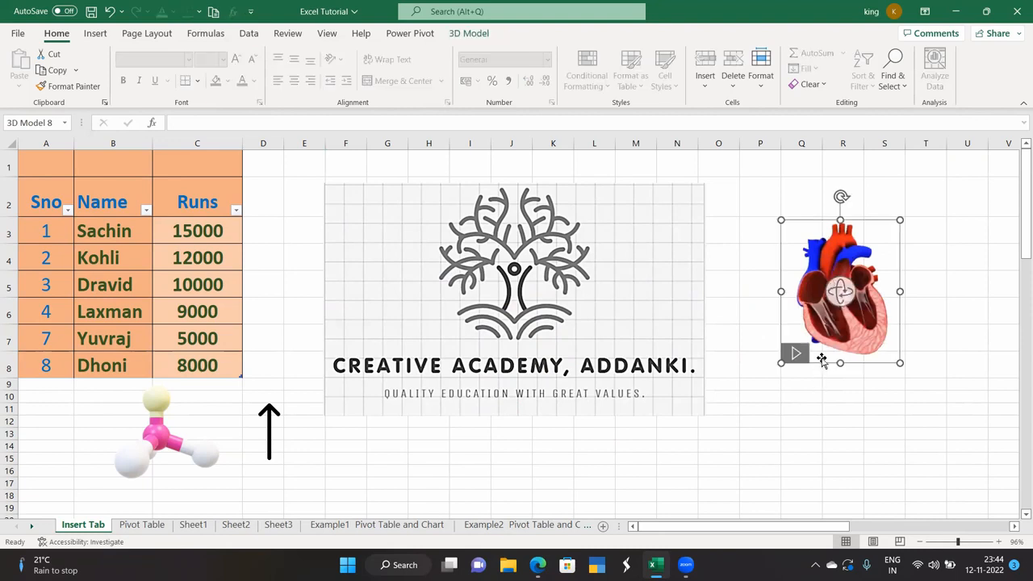
click(731, 434)
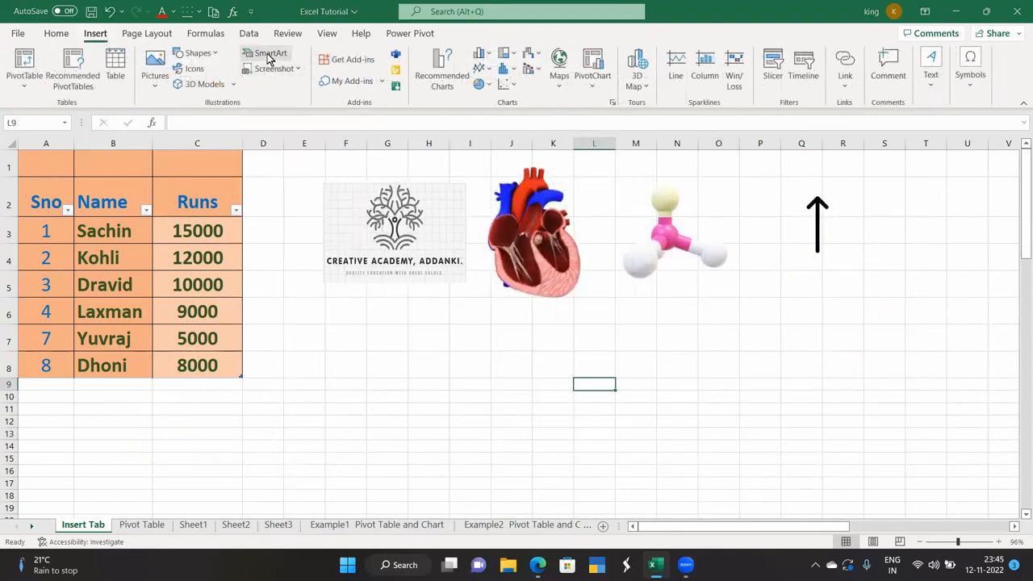
Insert a Basic Block List SmartArt graphic and move it below the logo picture and the heart model
click(269, 57)
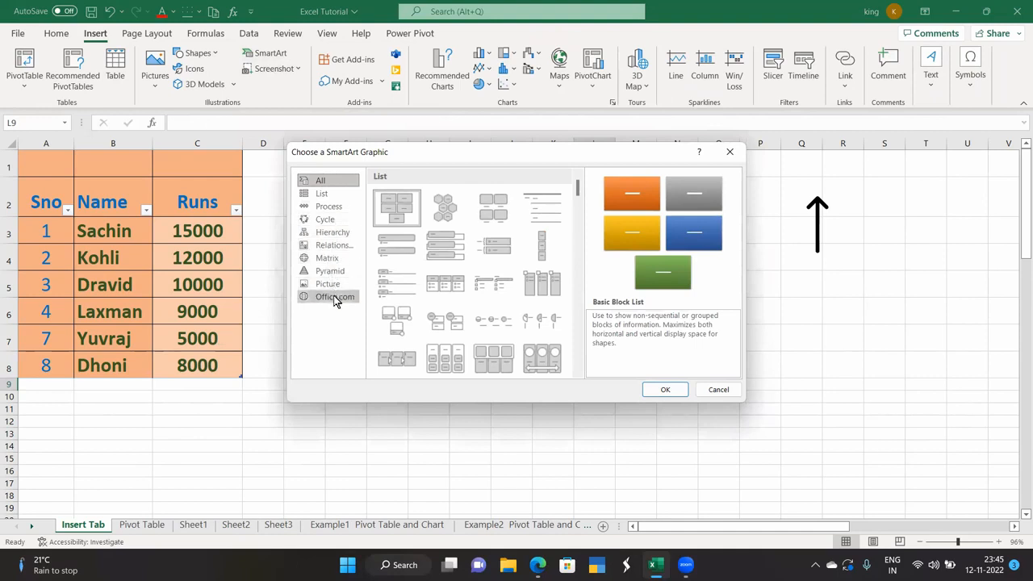
click(336, 237)
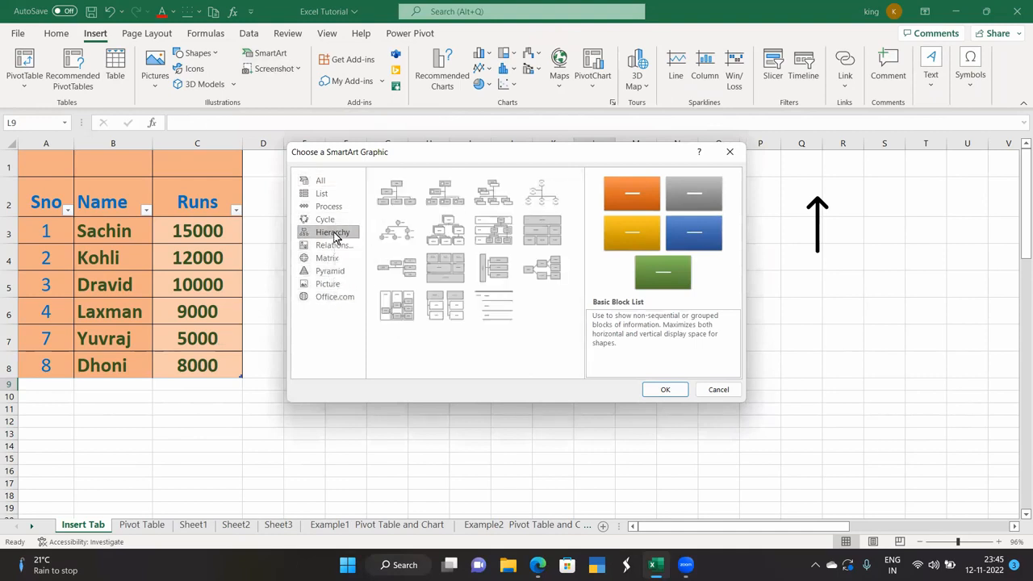
click(665, 390)
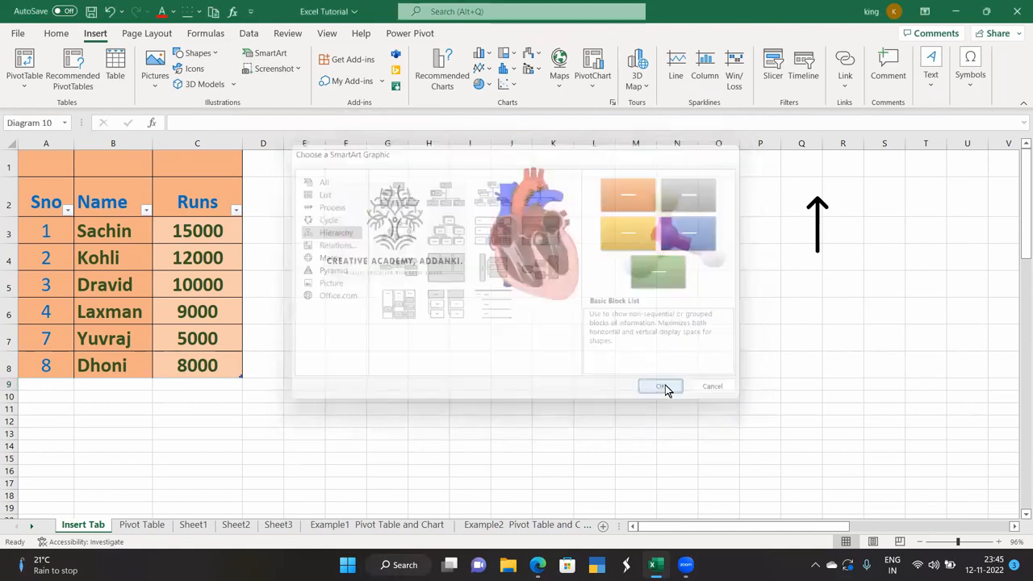
drag(502, 292, 474, 394)
key(ctrl+z)
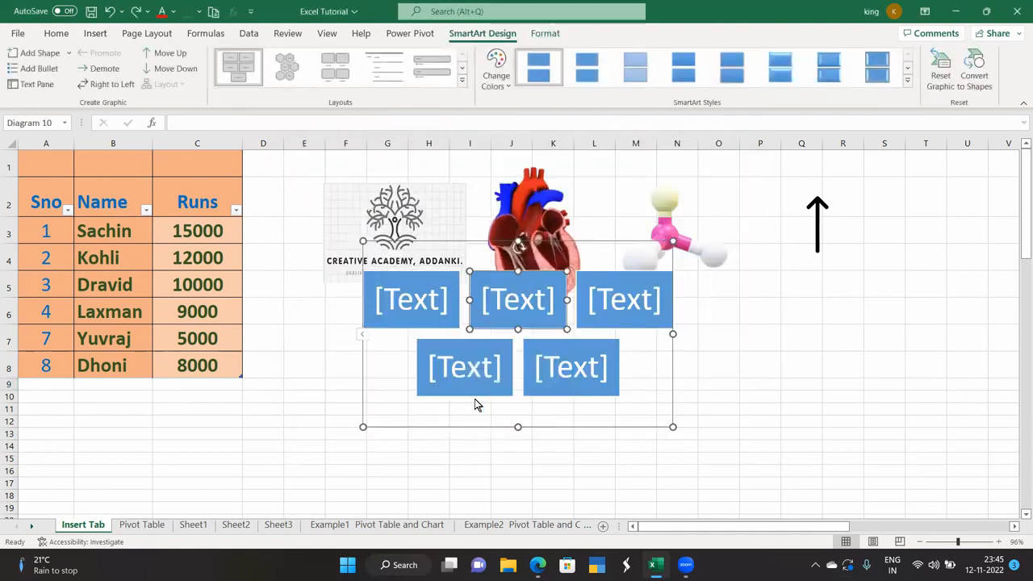
drag(432, 429, 371, 493)
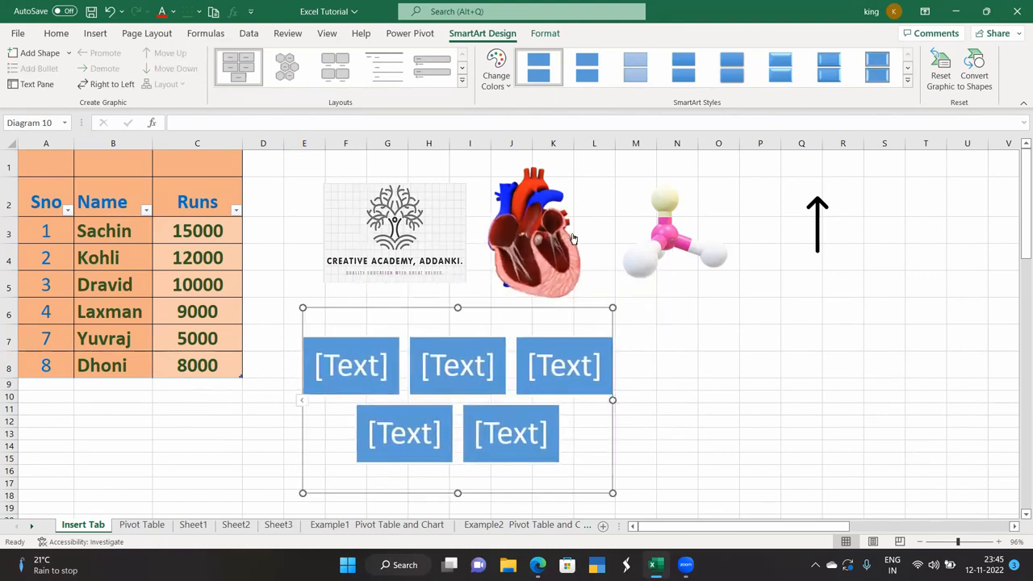
click(670, 347)
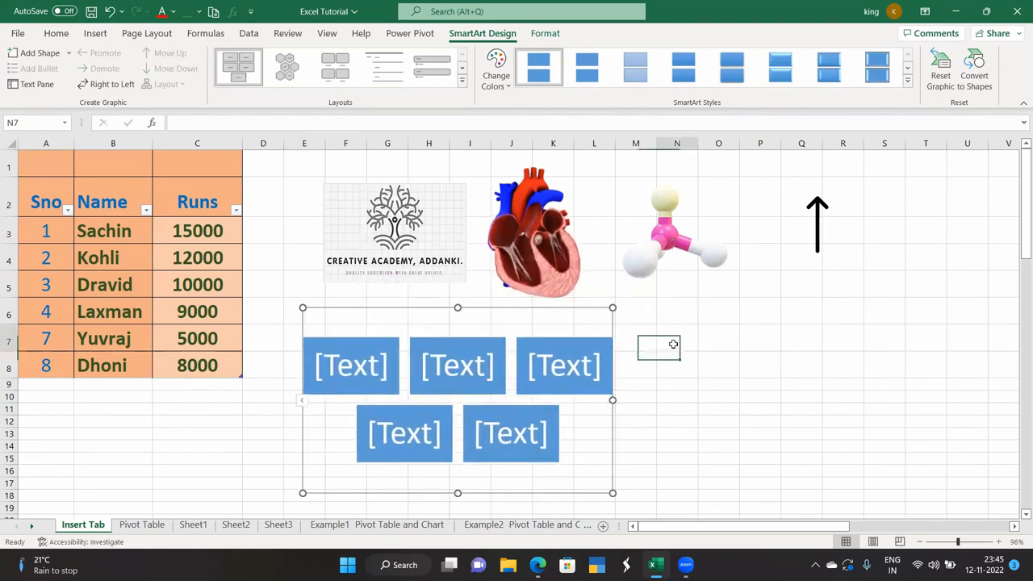
Add a Cycle SmartArt graphic below the molecule model with the stages Ploughing, Sowing, Fertilisers, Irrigation and Harvest
click(95, 35)
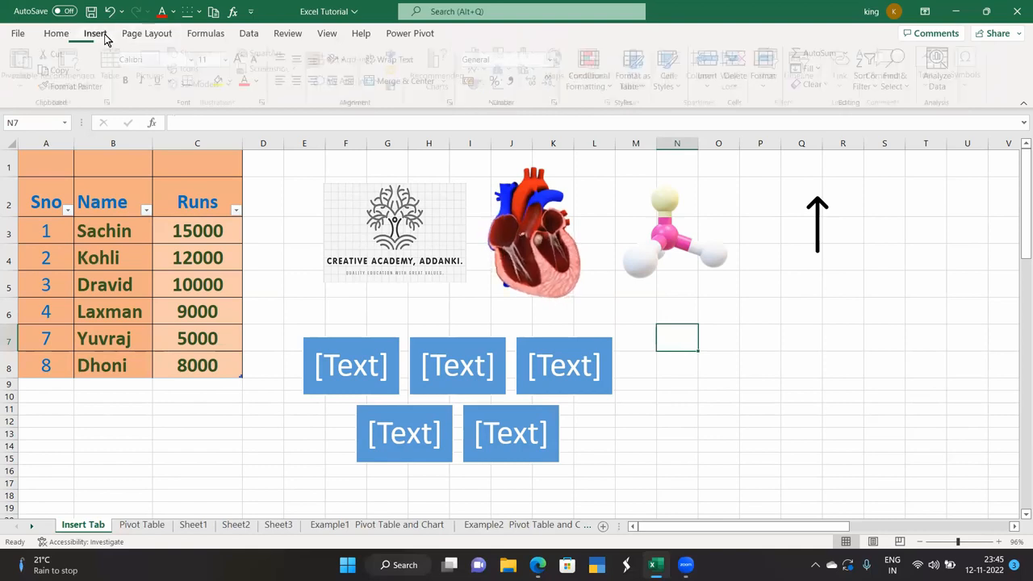
click(266, 54)
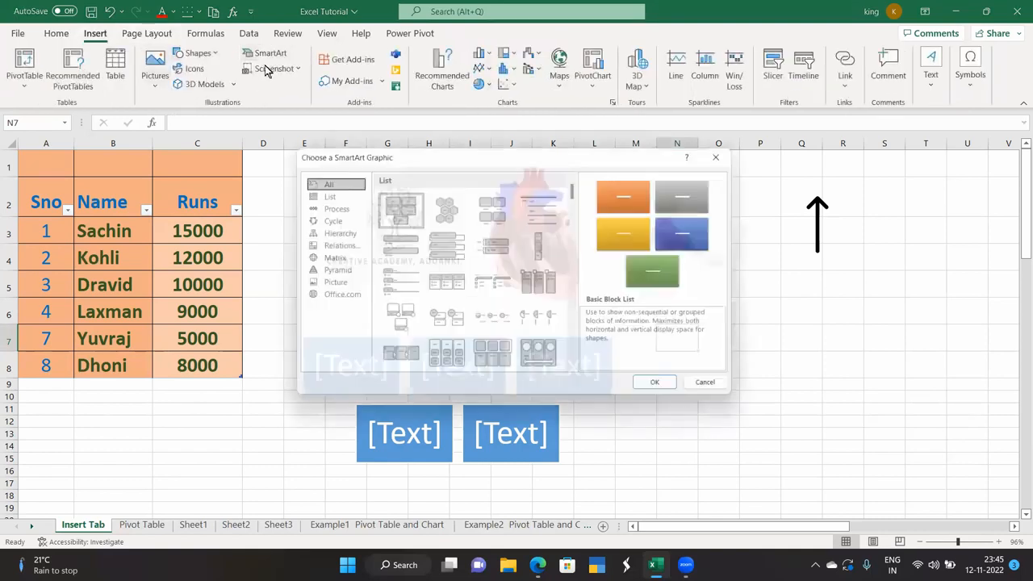
click(327, 219)
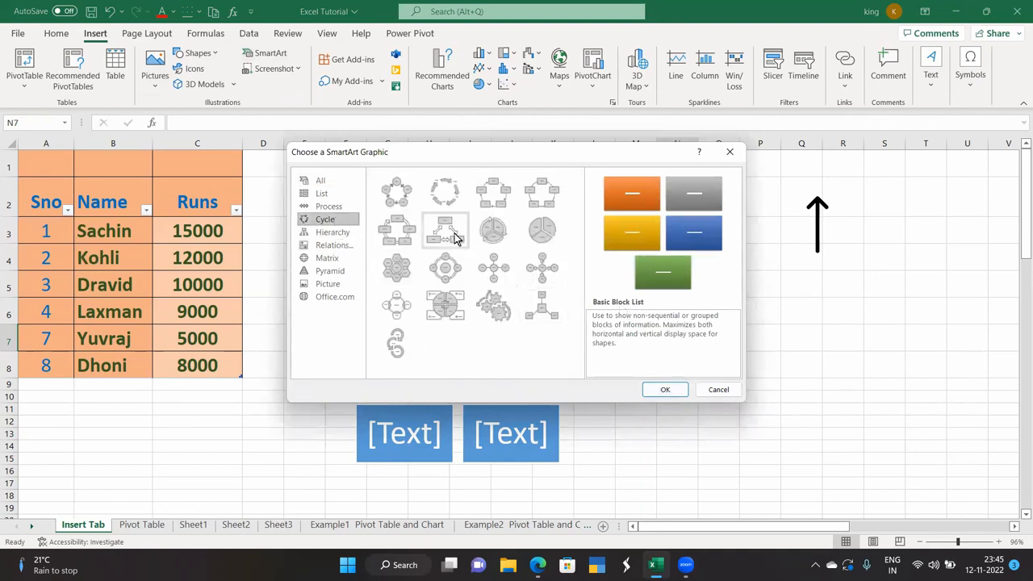
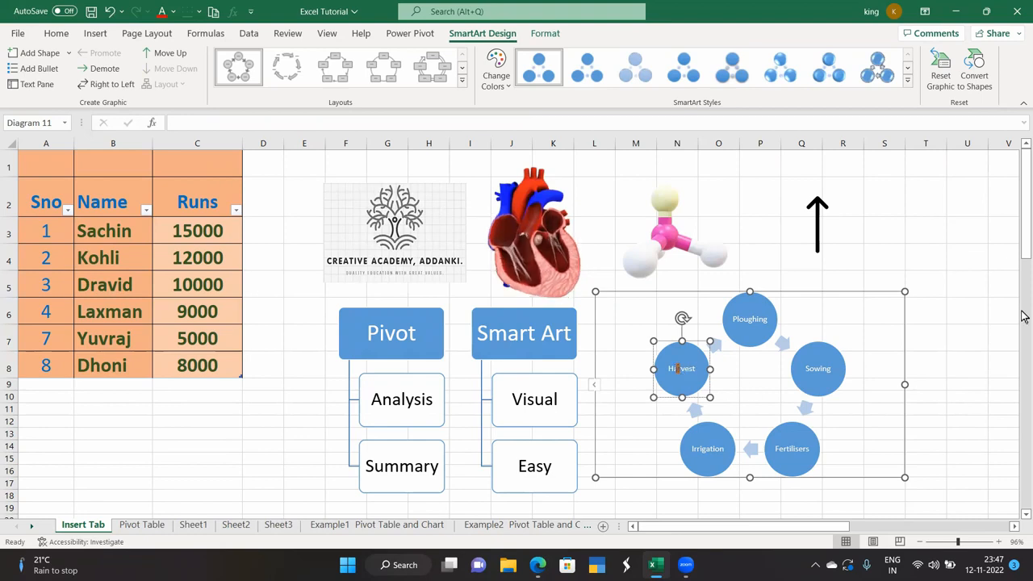
click(954, 322)
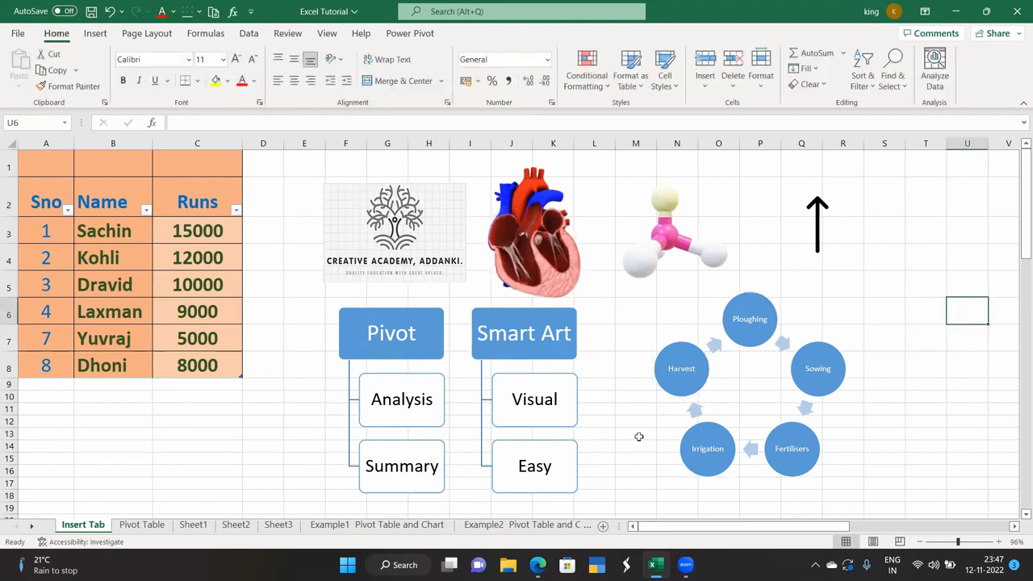
Insert a screen clipping of the desktop wallpaper, about 10.7 cm high and 19 cm wide, and move it up beside the arrow icon
click(95, 34)
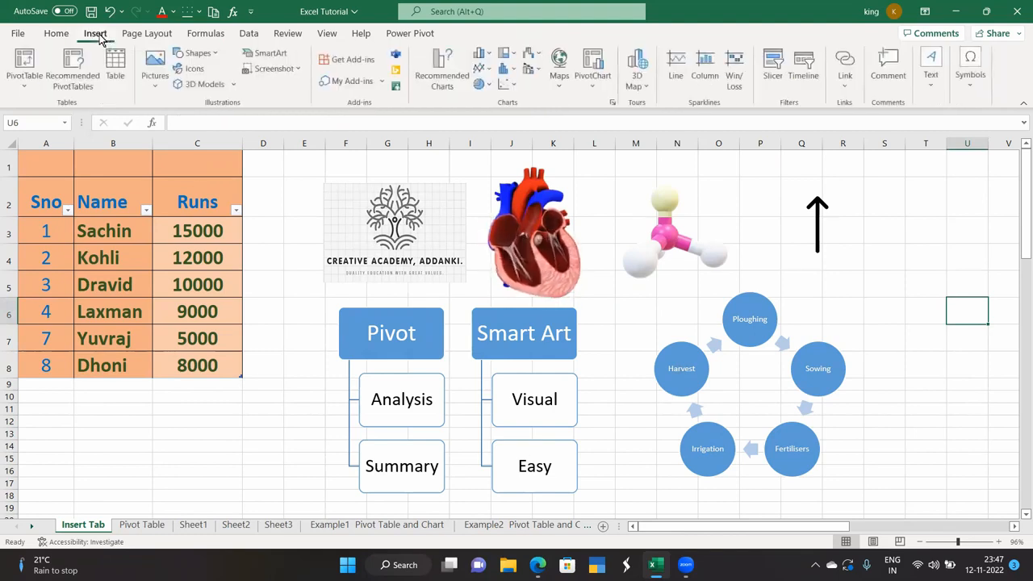
click(296, 71)
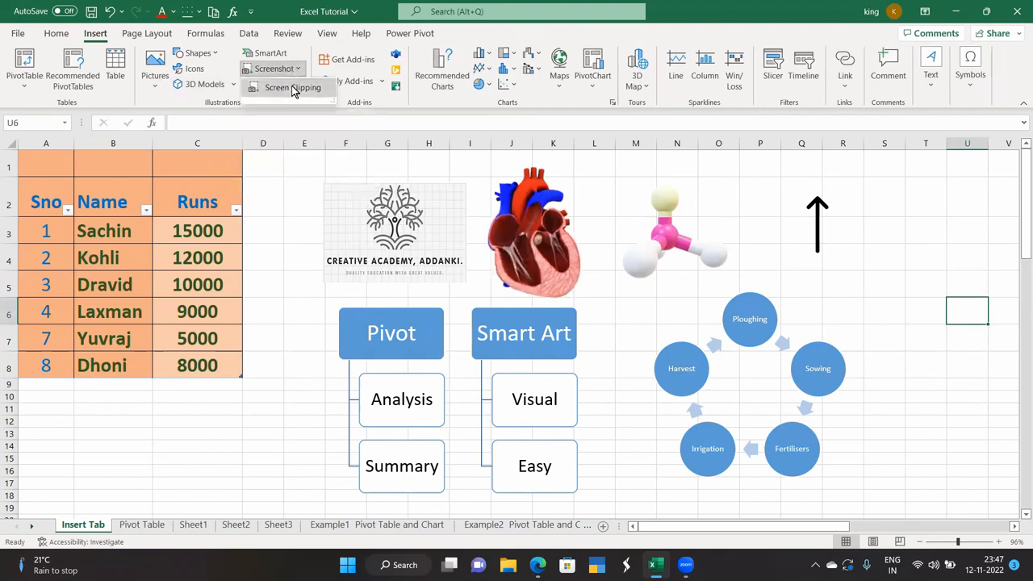
click(294, 88)
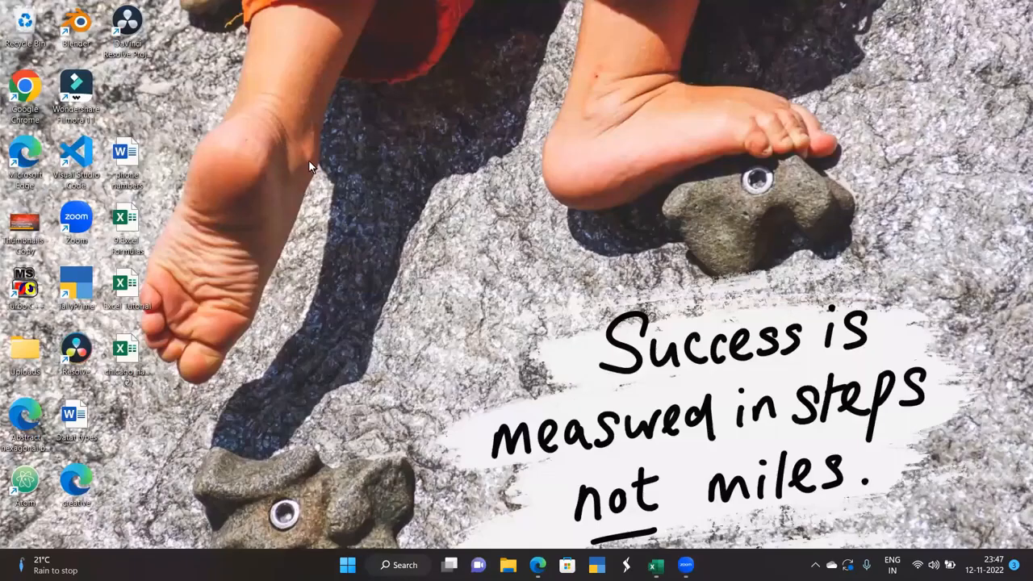
drag(249, 154, 700, 373)
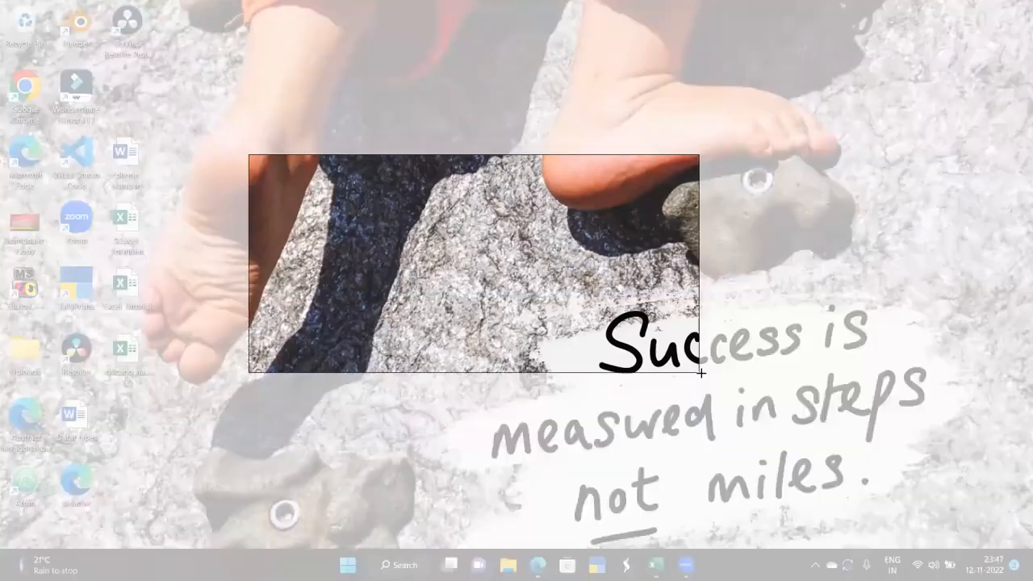
drag(726, 427, 728, 426)
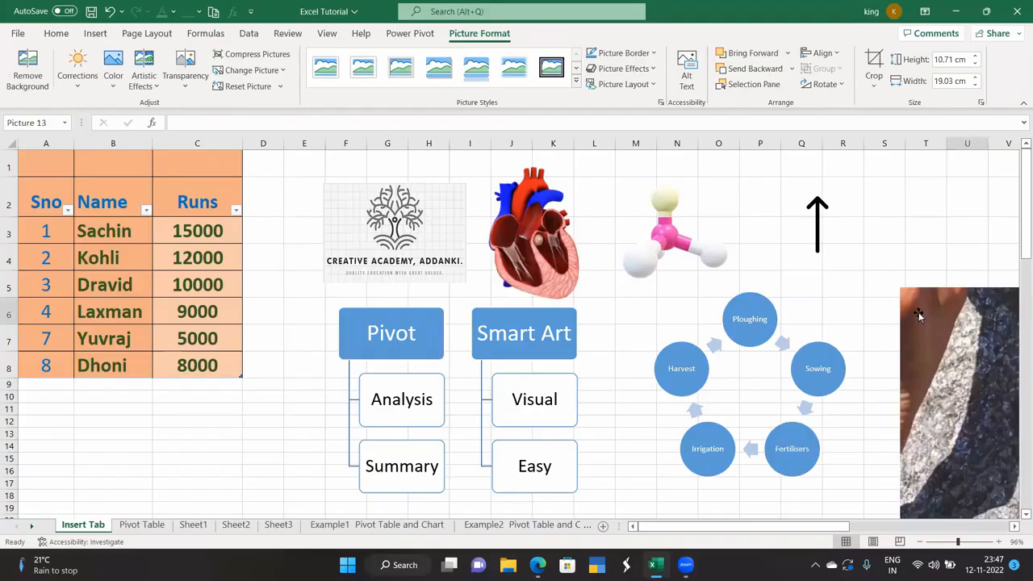
drag(898, 287, 739, 181)
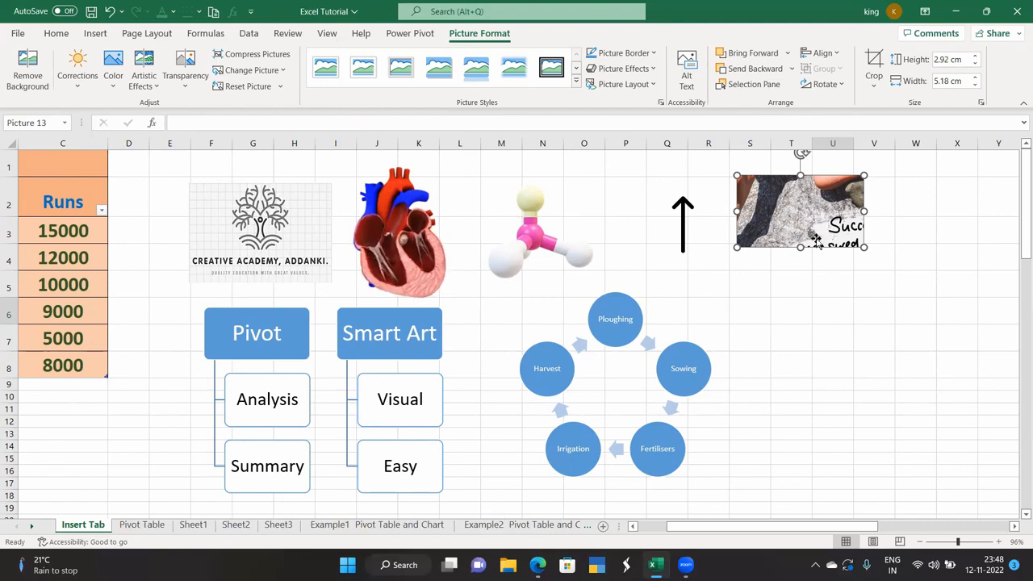
Examine the popular add-ins offered in the Office Add-ins store
click(95, 34)
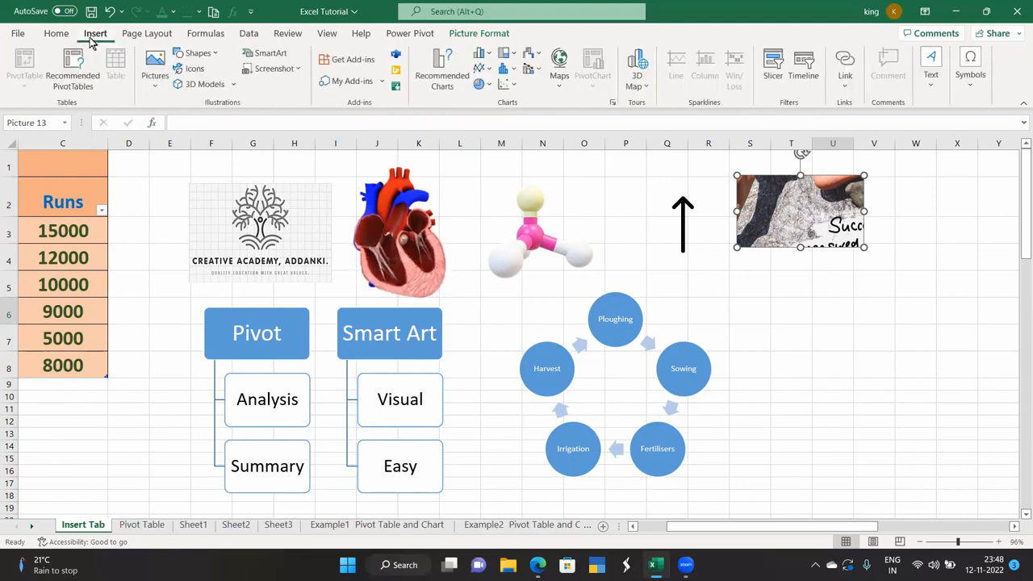
click(357, 63)
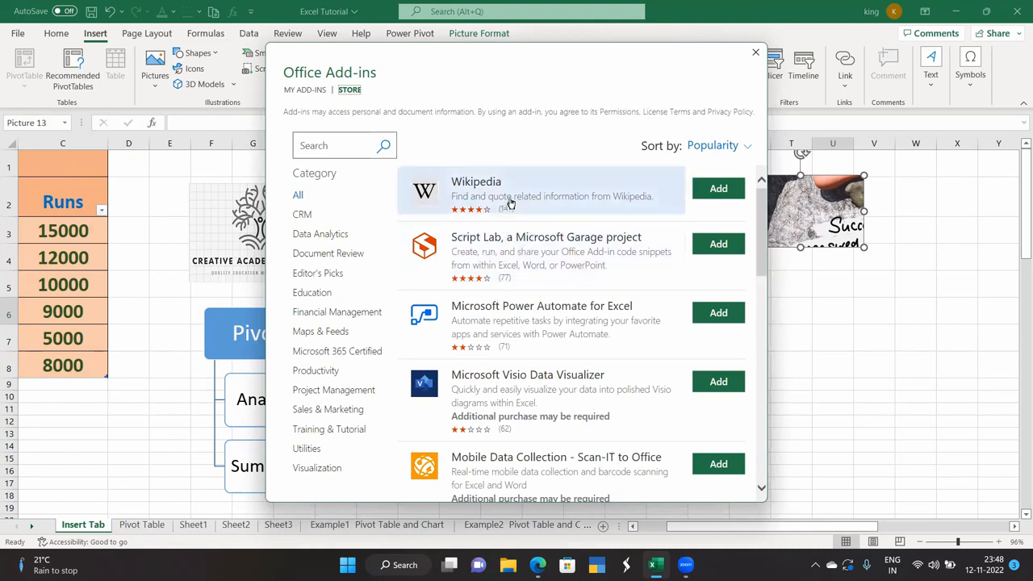
scroll(510, 203, down, 2)
scroll(523, 299, down, 1)
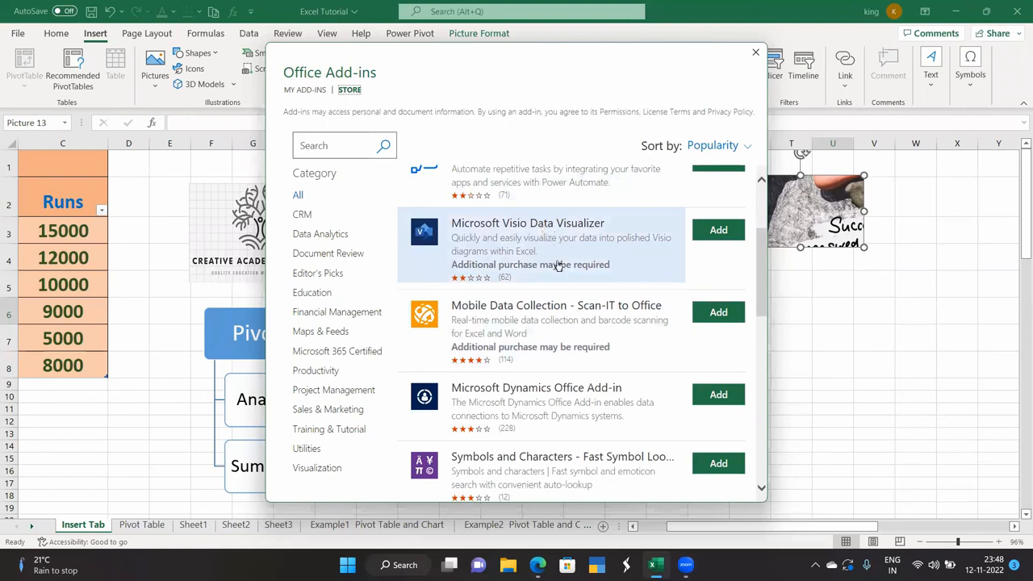
scroll(557, 266, down, 2)
scroll(557, 272, down, 1)
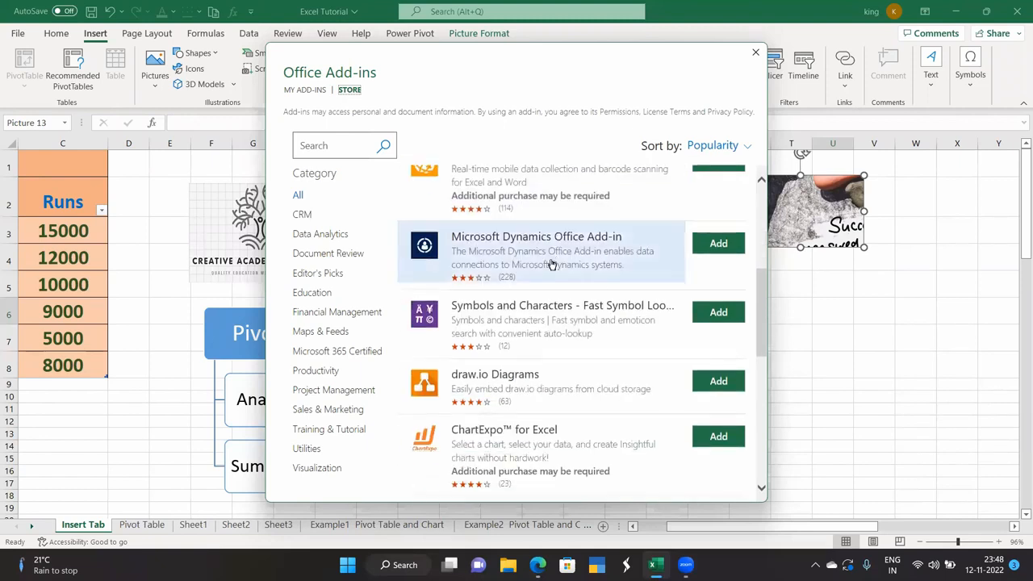
scroll(551, 258, down, 2)
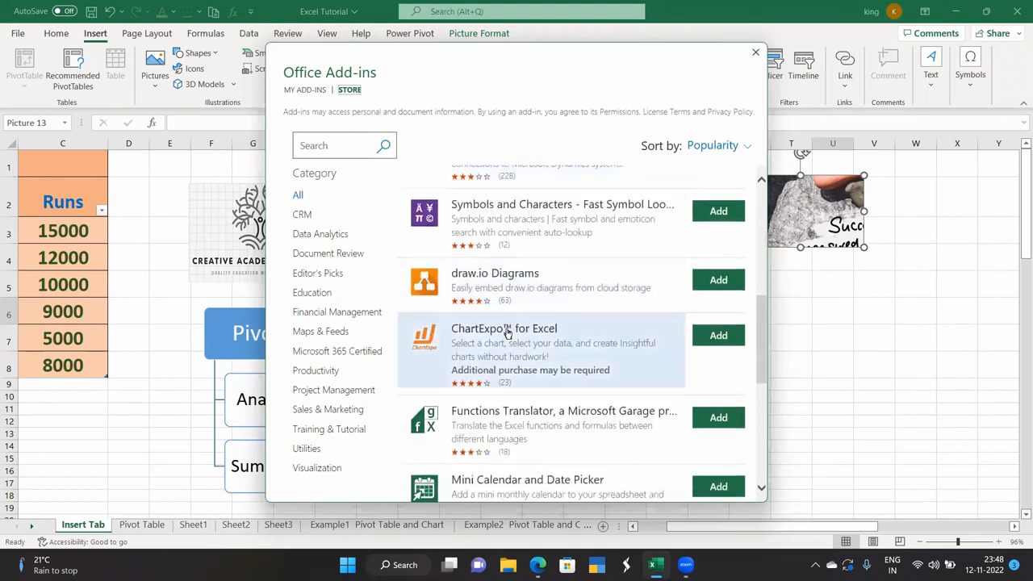
scroll(505, 334, down, 2)
scroll(509, 370, up, 10)
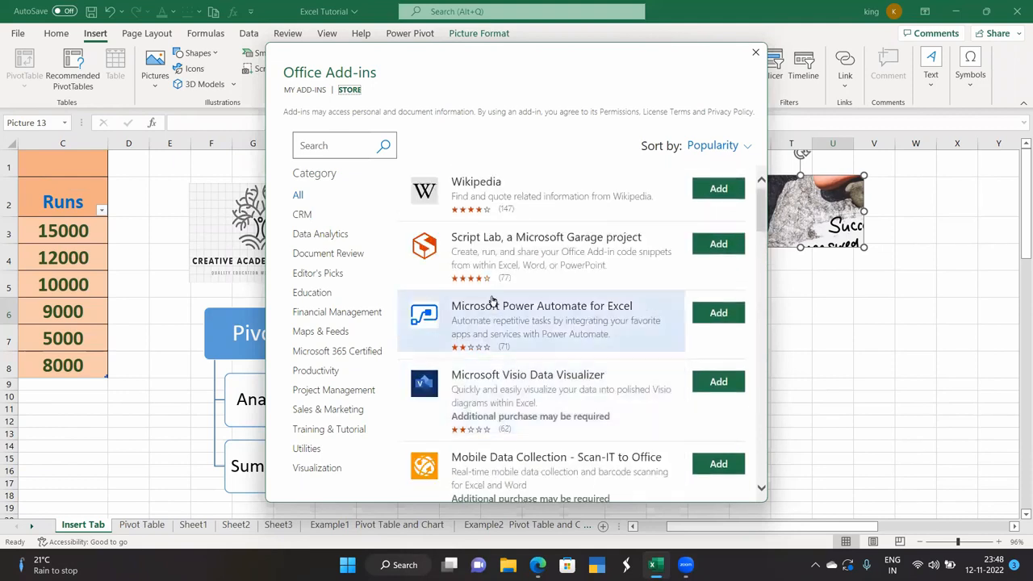
Add the Microsoft Visio Data Visualizer add-in from the Data Analytics category and accept its license terms
click(321, 234)
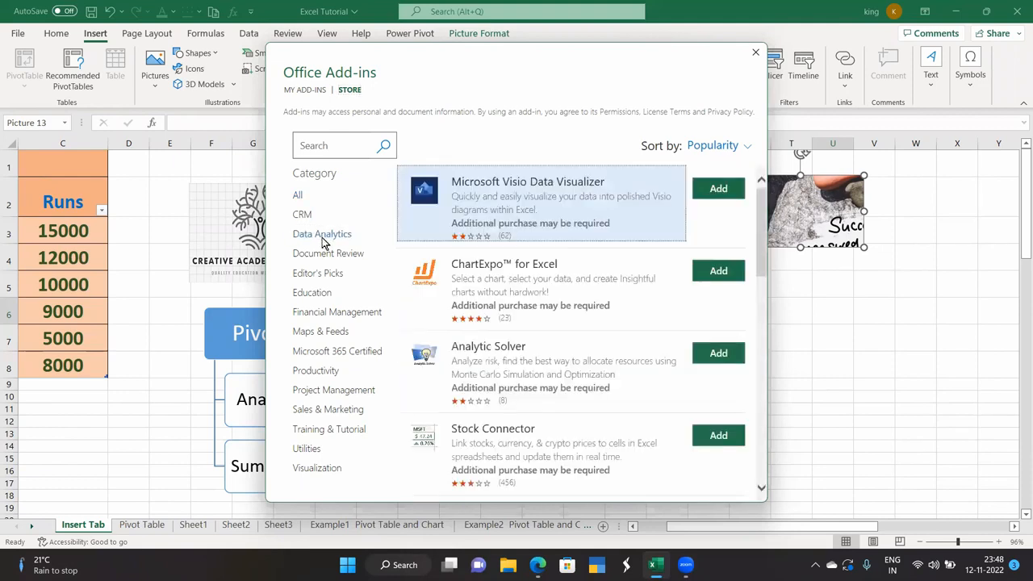
click(726, 191)
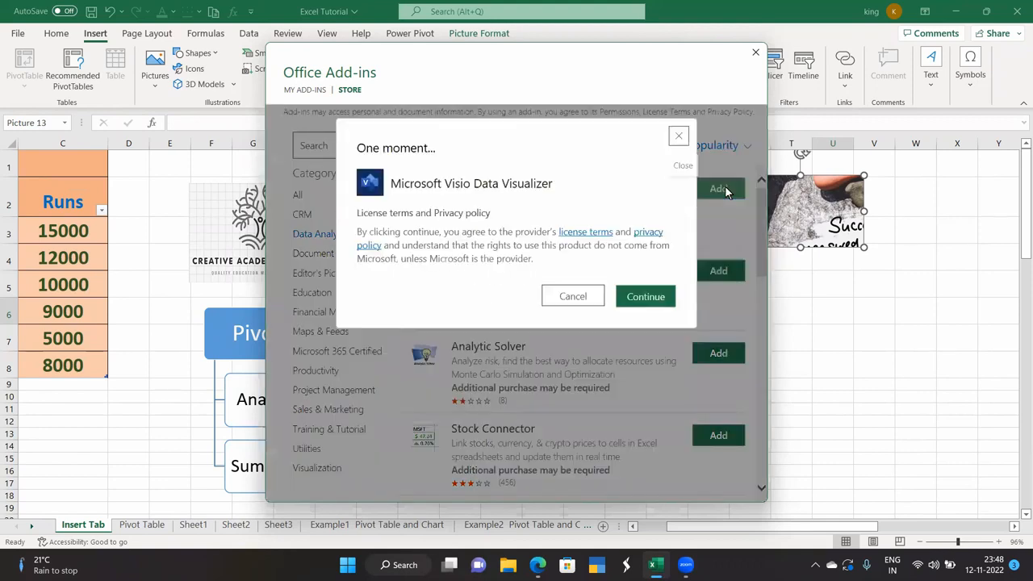
click(660, 296)
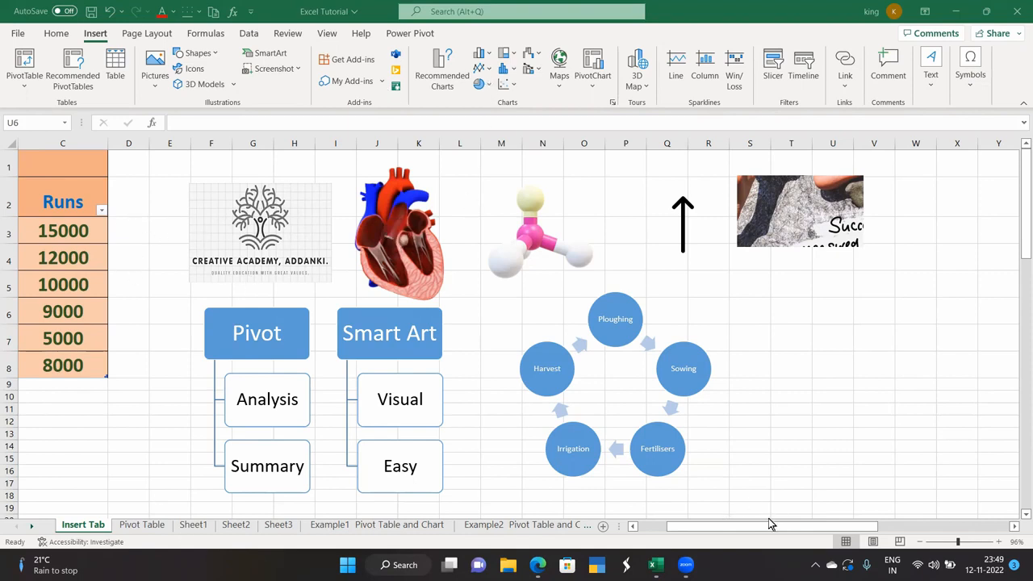
Select the player runs table (A2:C8) and preview the recommended clustered column, clustered bar and line charts for it
drag(731, 530, 625, 531)
drag(46, 201, 212, 373)
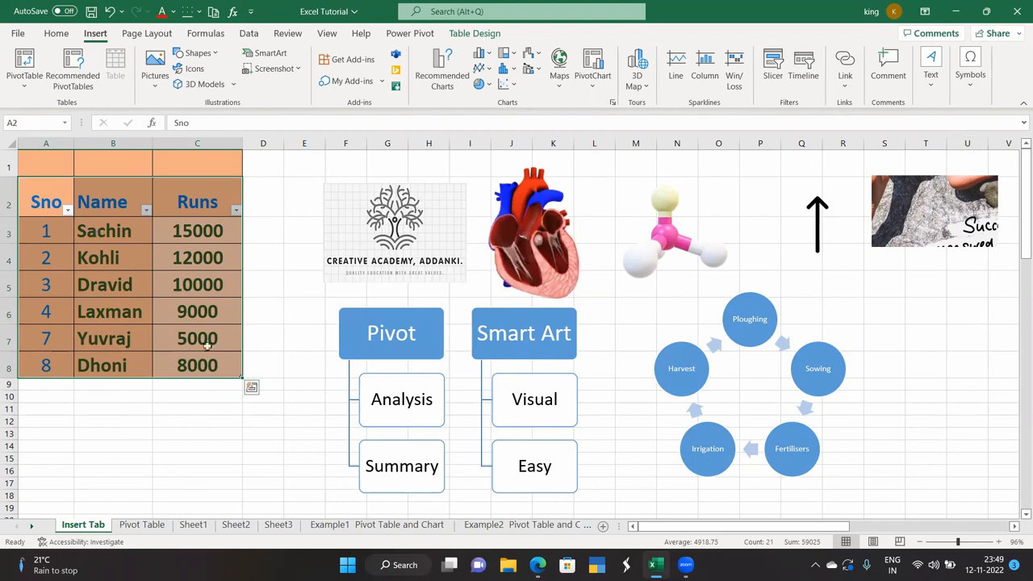
click(452, 75)
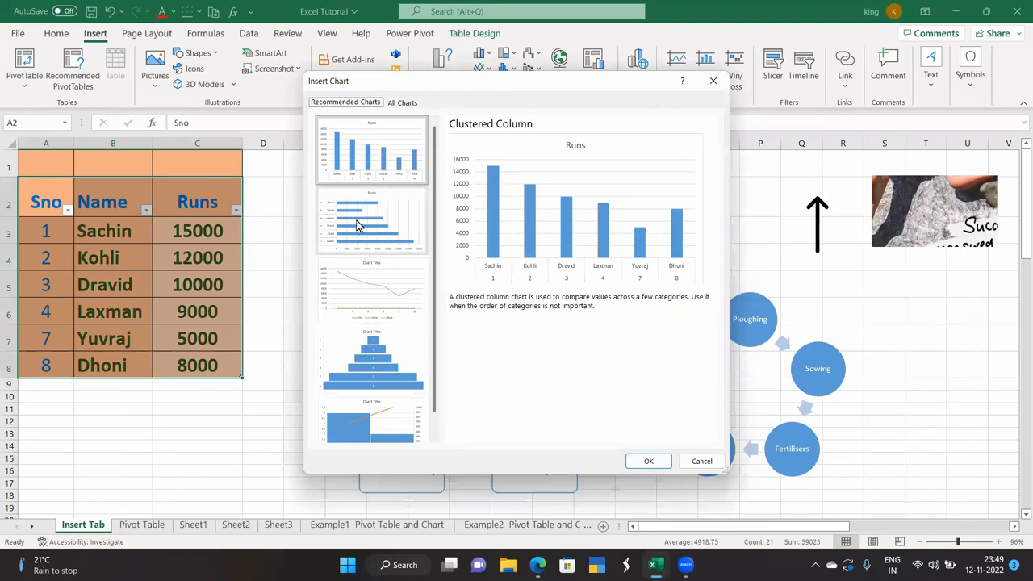
click(358, 225)
click(360, 159)
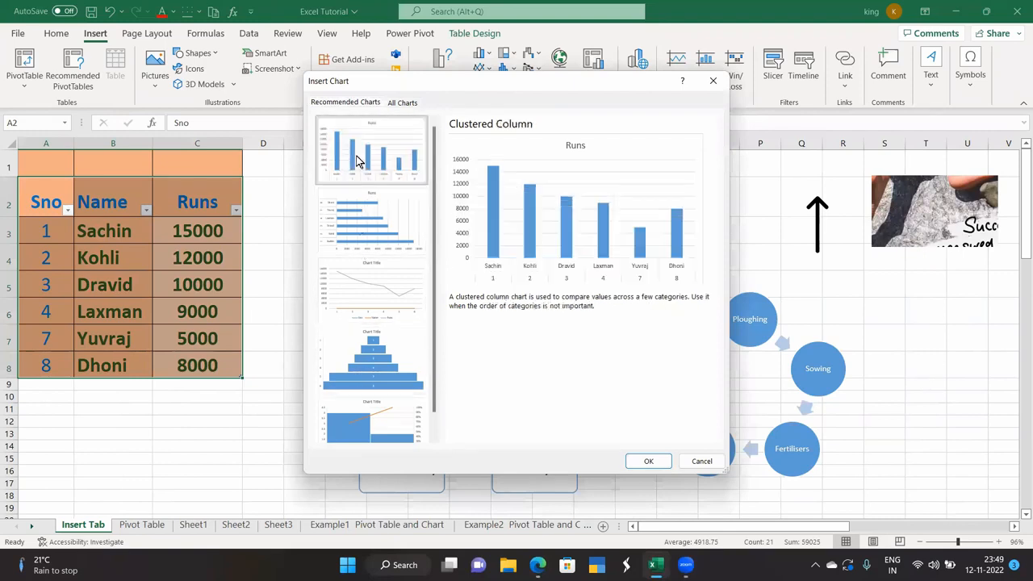
click(360, 217)
click(365, 297)
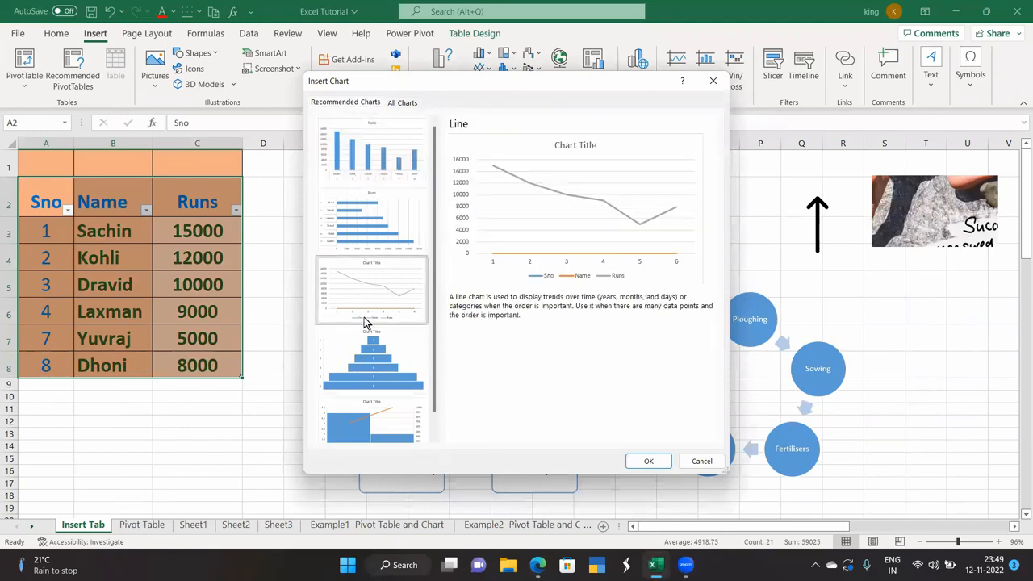
click(374, 193)
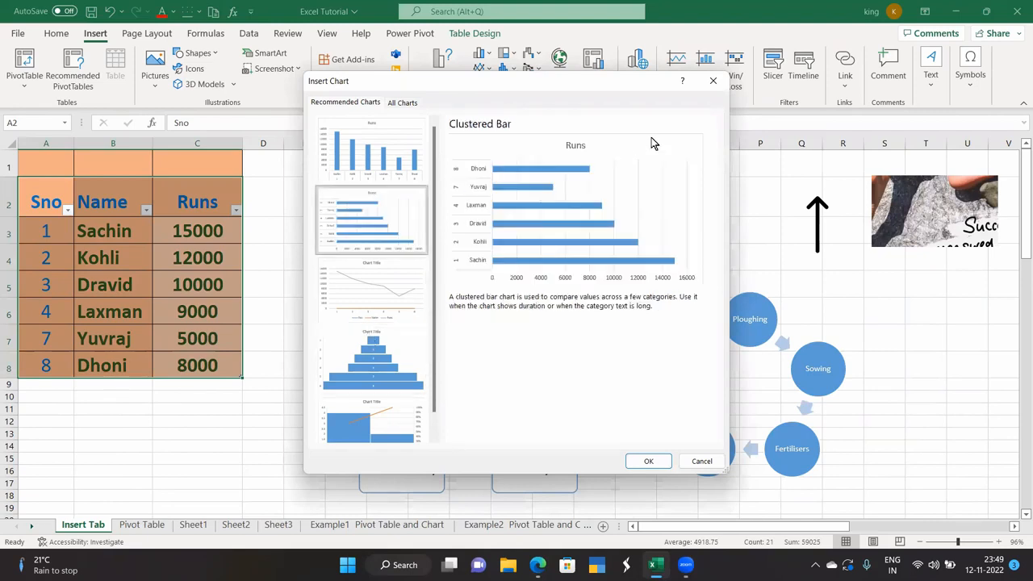
click(713, 81)
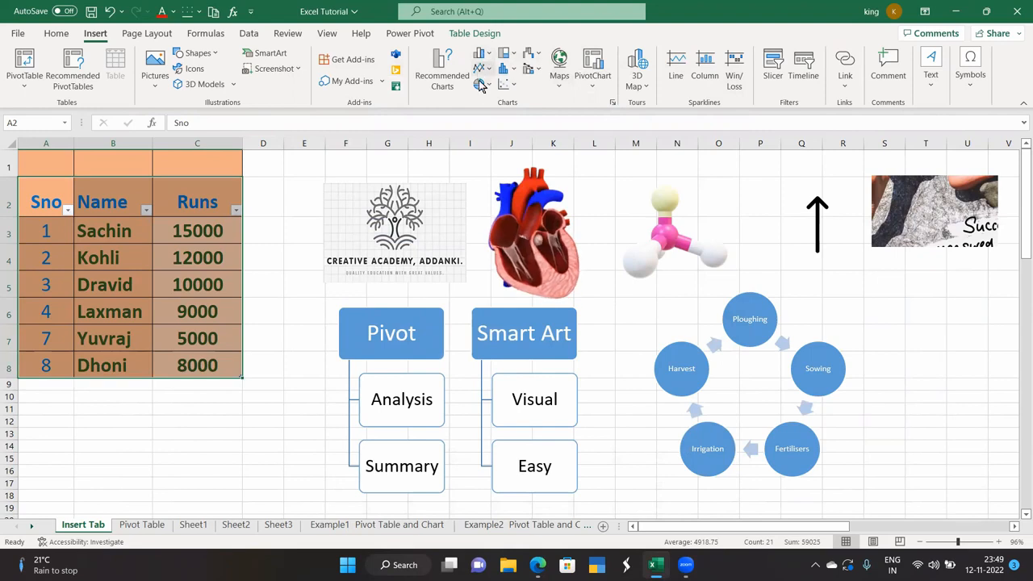
Insert a markers-only scatter chart from the player runs table and look through its design and format options
click(503, 86)
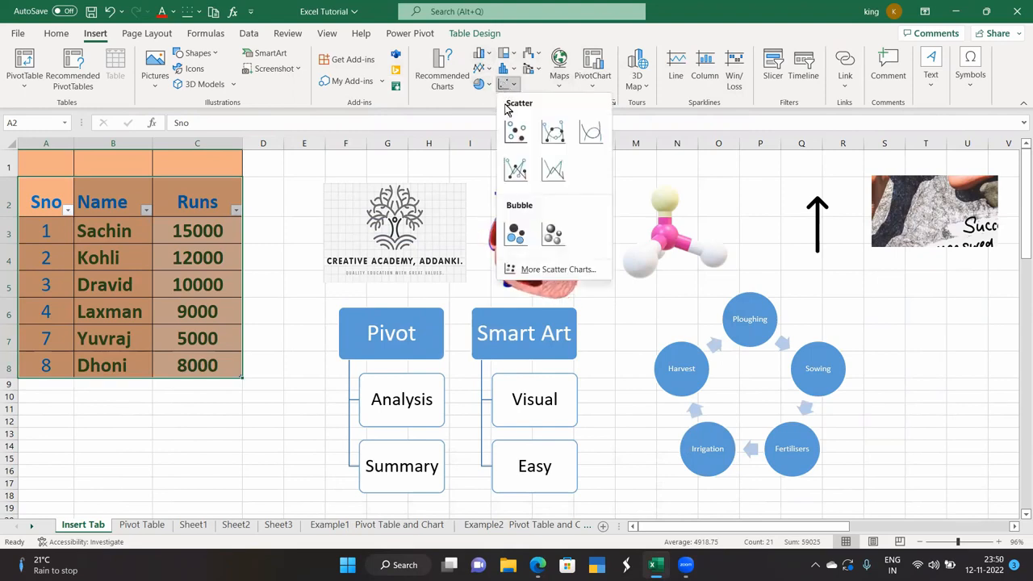
click(514, 135)
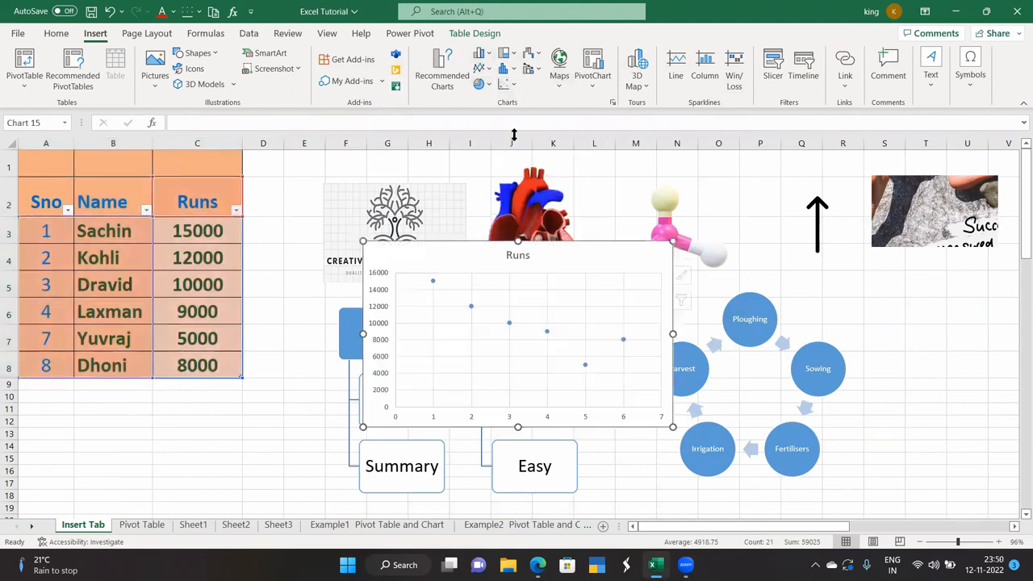
click(450, 322)
click(428, 280)
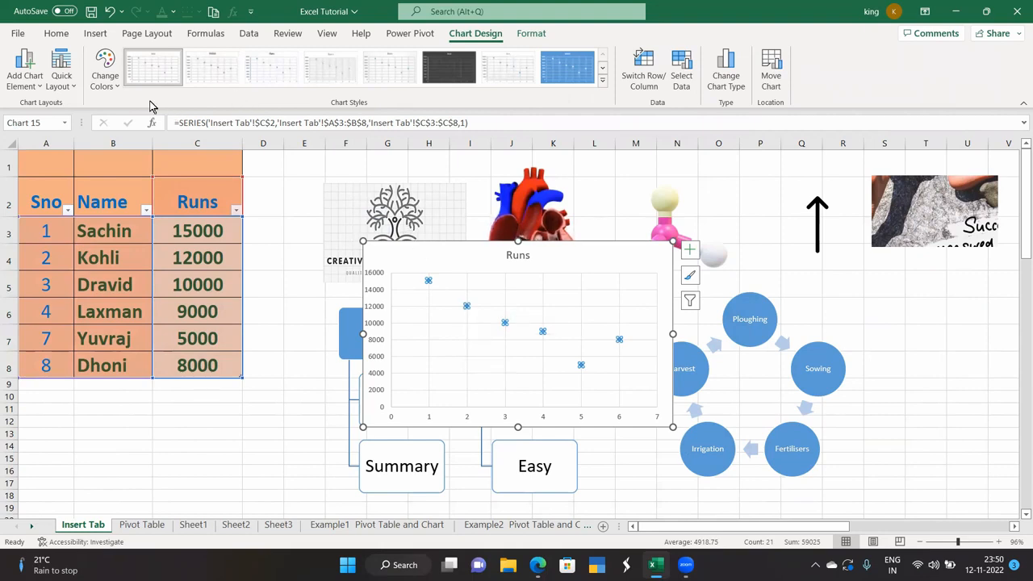
click(530, 33)
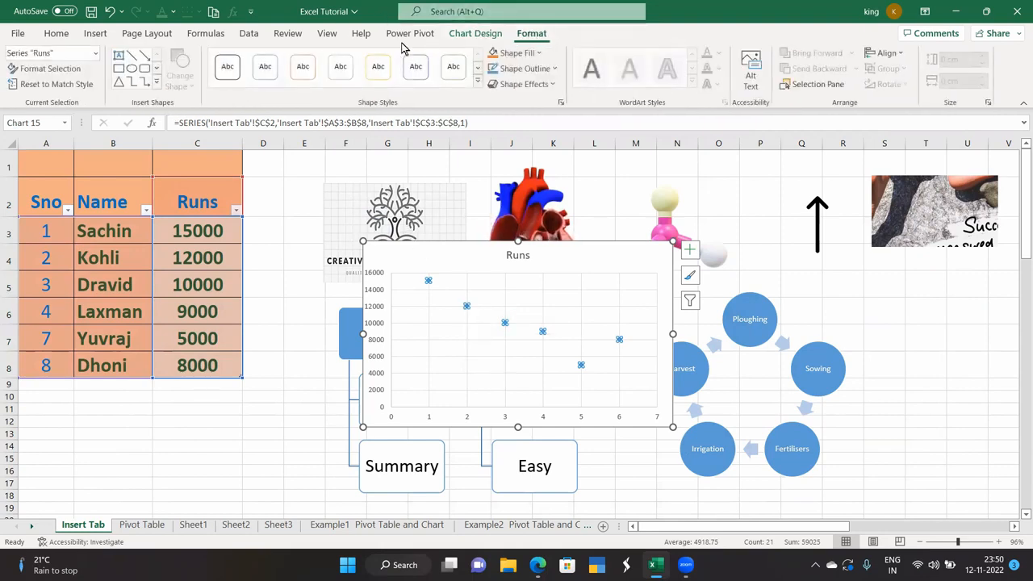
click(474, 33)
click(480, 269)
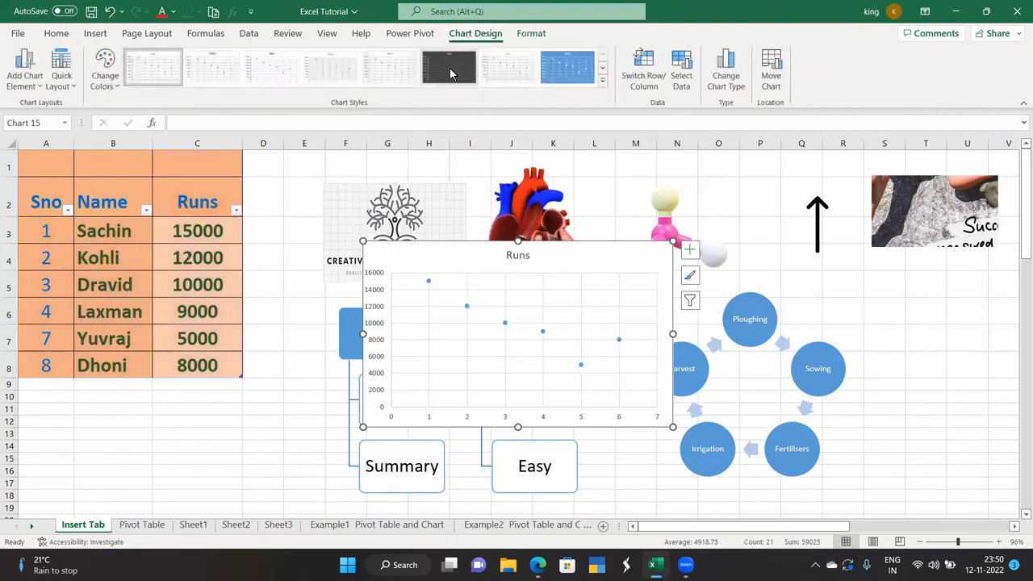
Change the scatter chart's type to Clustered Column with one column per player
click(726, 86)
click(462, 134)
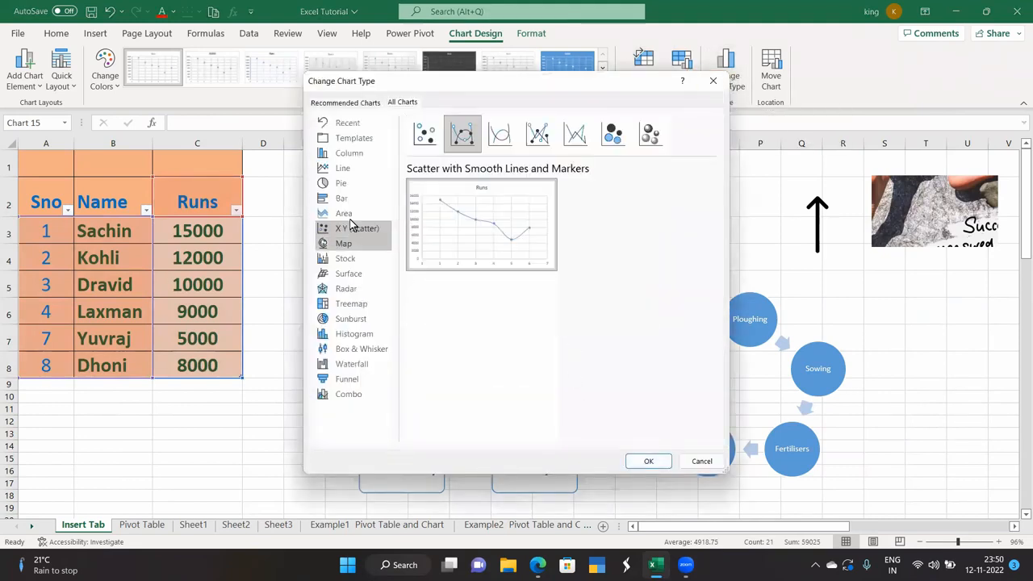
click(349, 153)
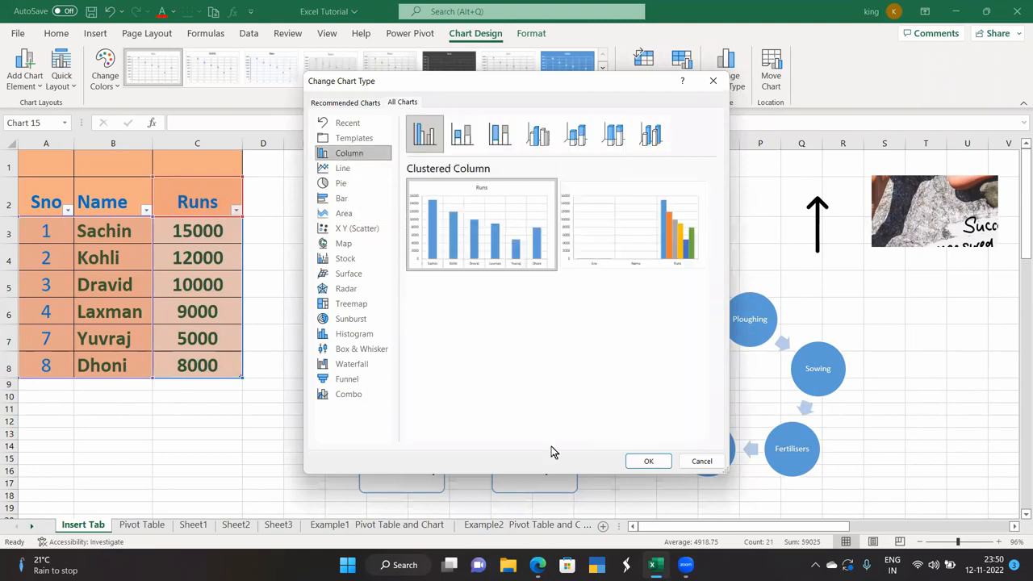
click(646, 460)
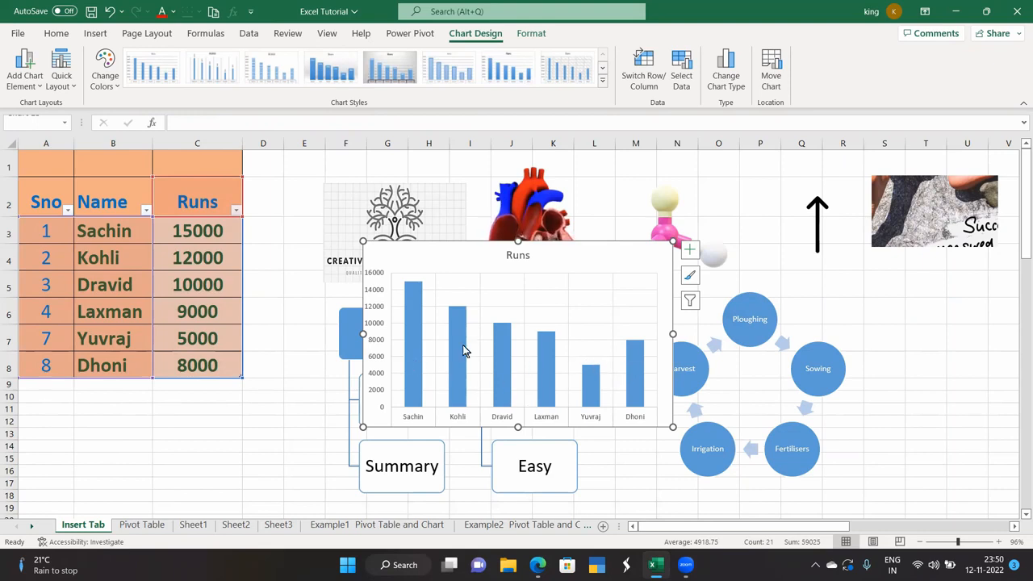
Convert the runs column chart to a 2-D pie and apply the chart style with percentage labels and a legend above
click(95, 33)
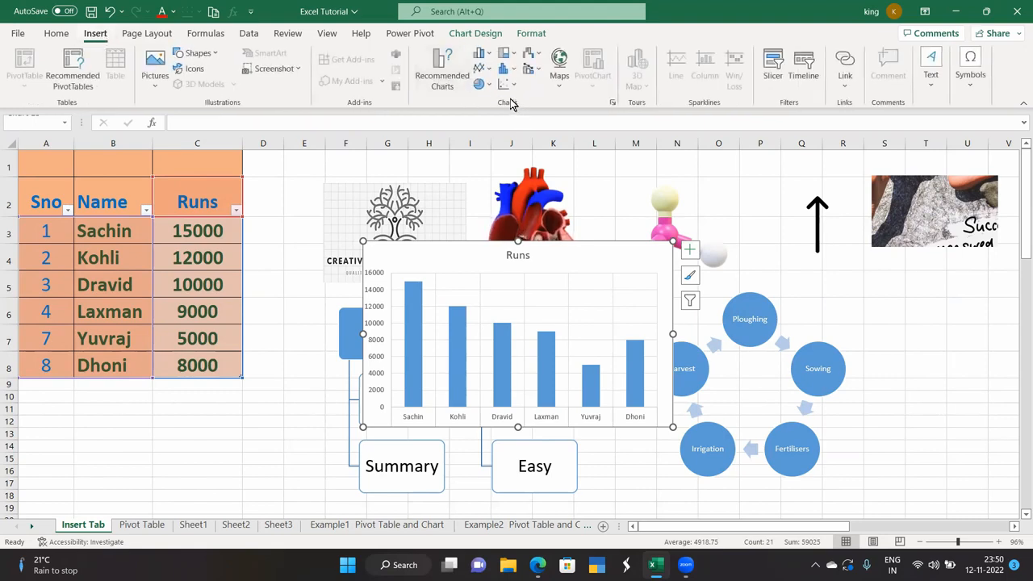
click(479, 84)
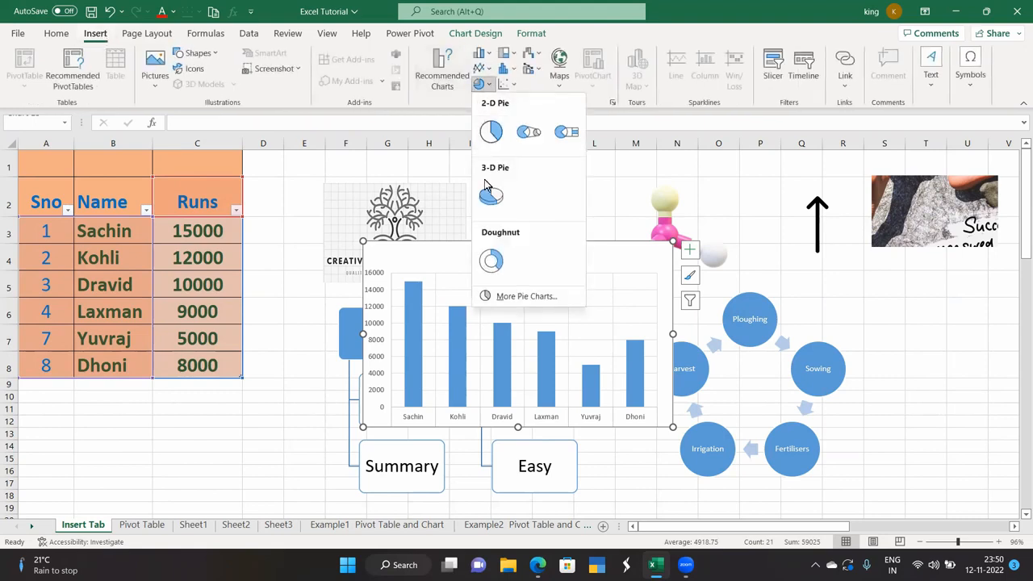
click(492, 131)
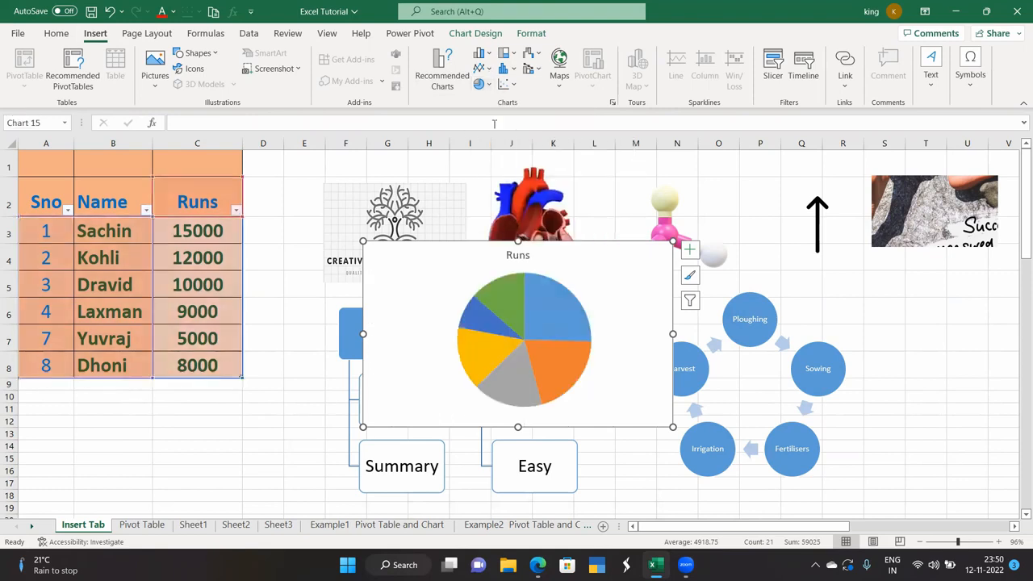
mouse_move(506, 299)
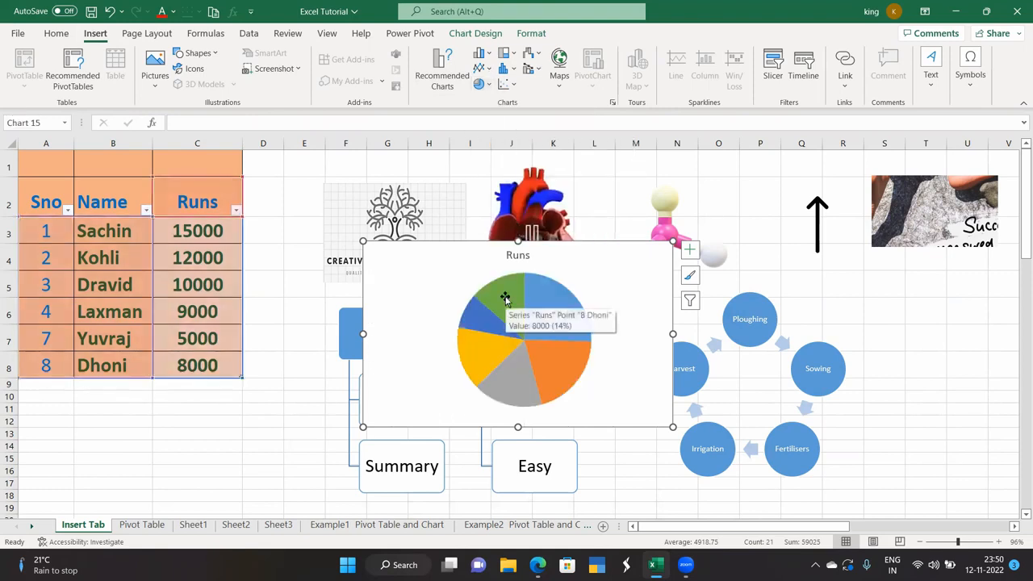
click(500, 34)
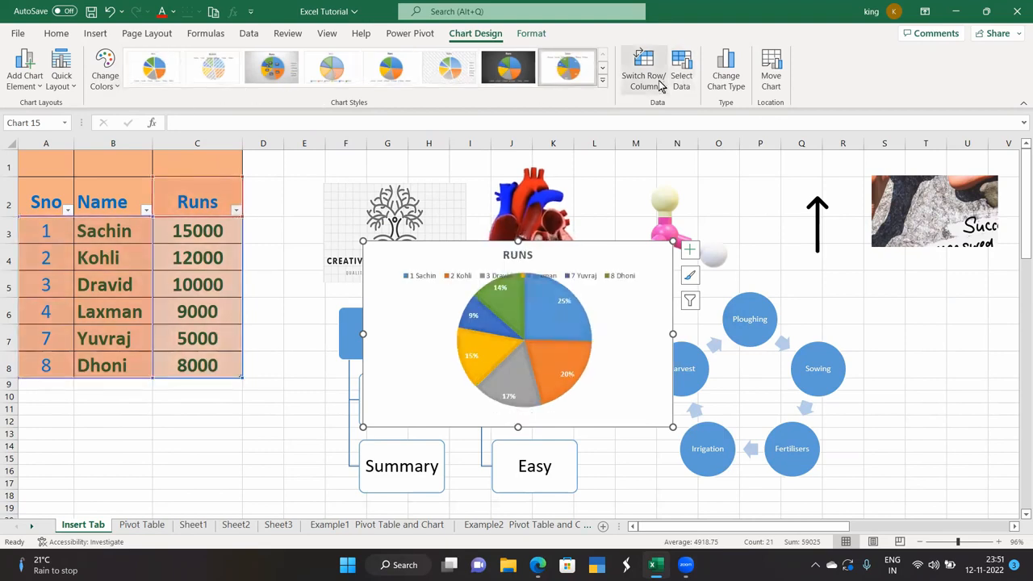
Change the runs pie chart to a Histogram and delete the chart from the sheet
click(727, 73)
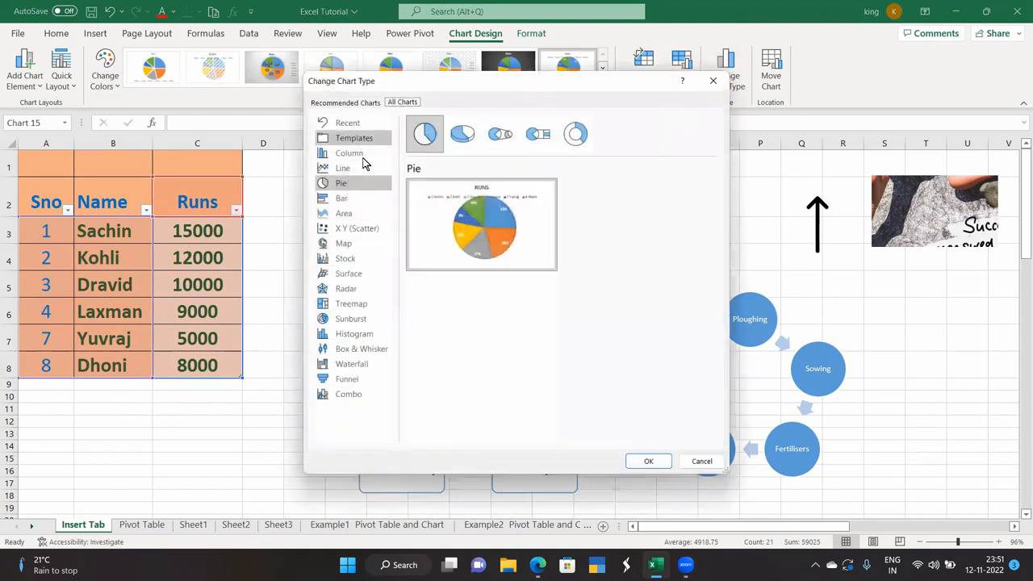
click(368, 338)
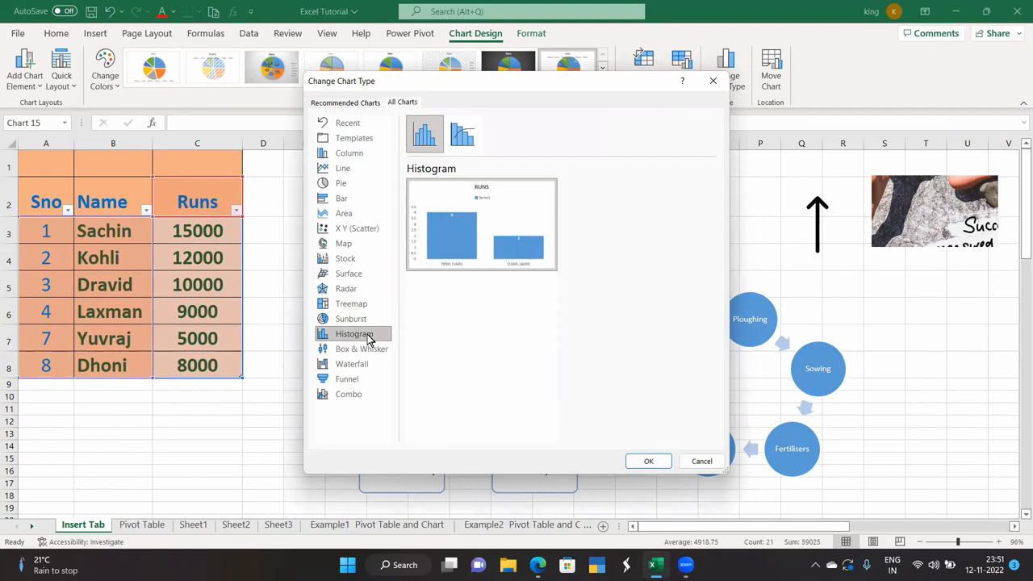
click(649, 460)
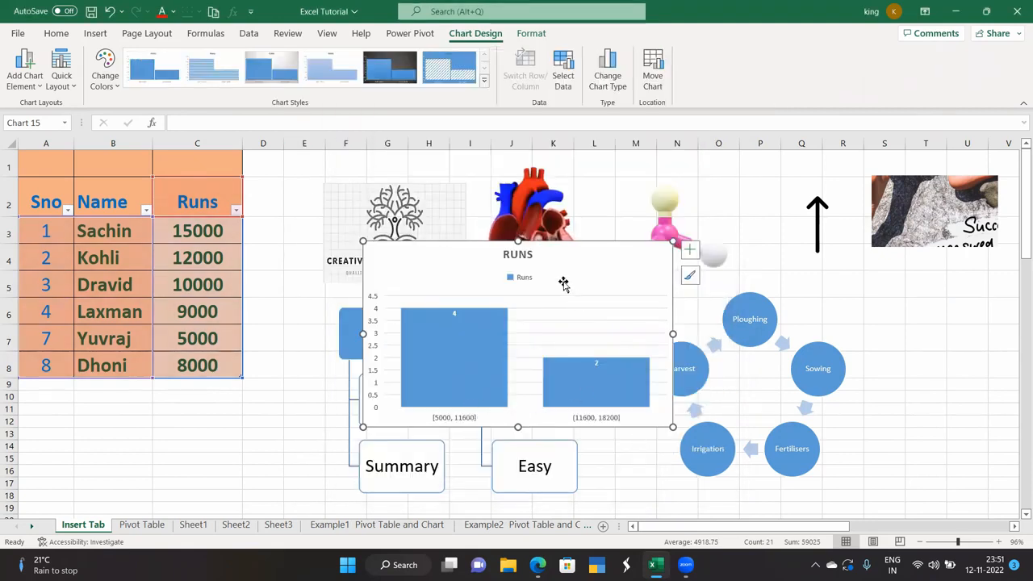
key(Delete)
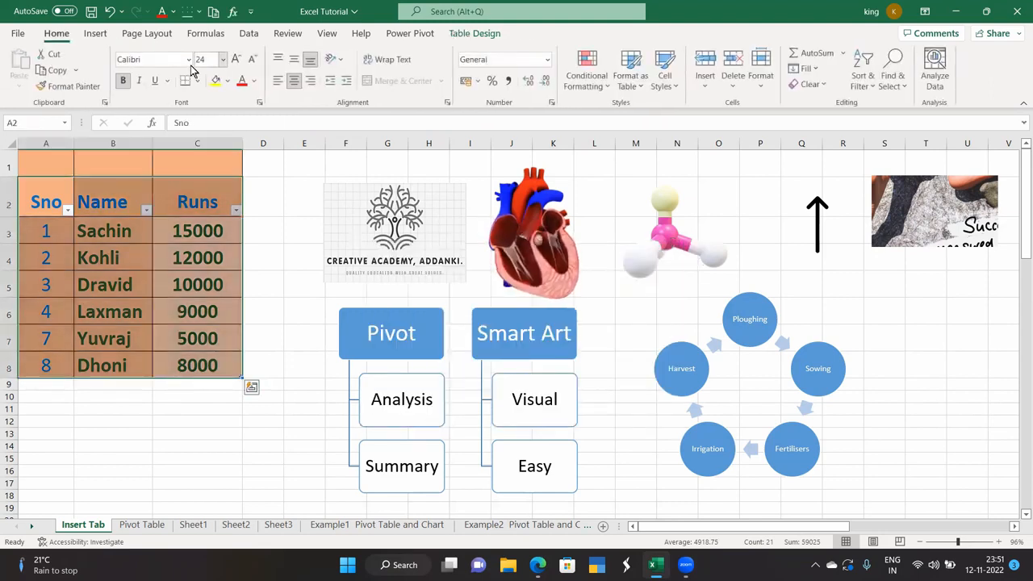
click(94, 34)
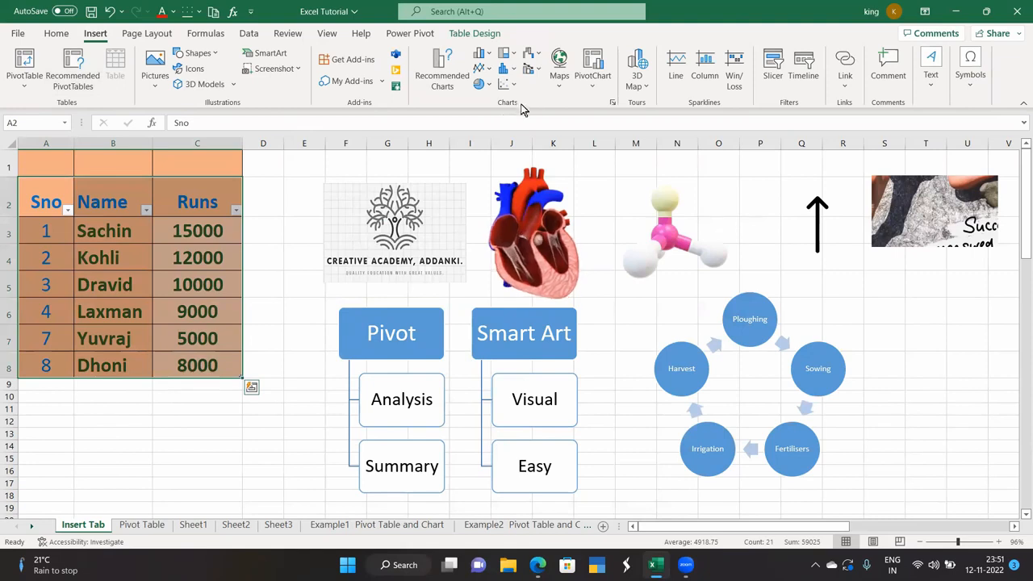
click(557, 80)
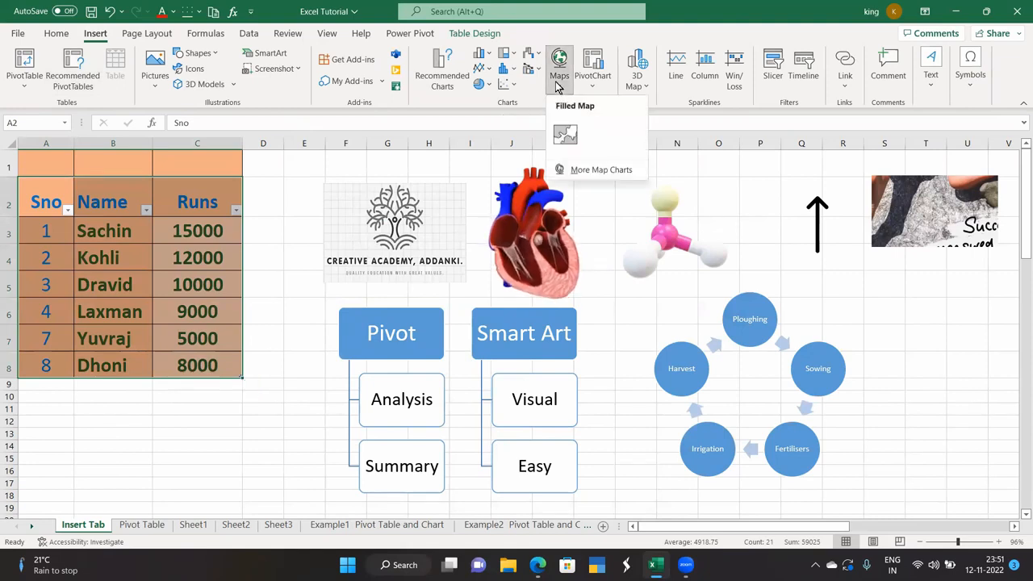
click(291, 287)
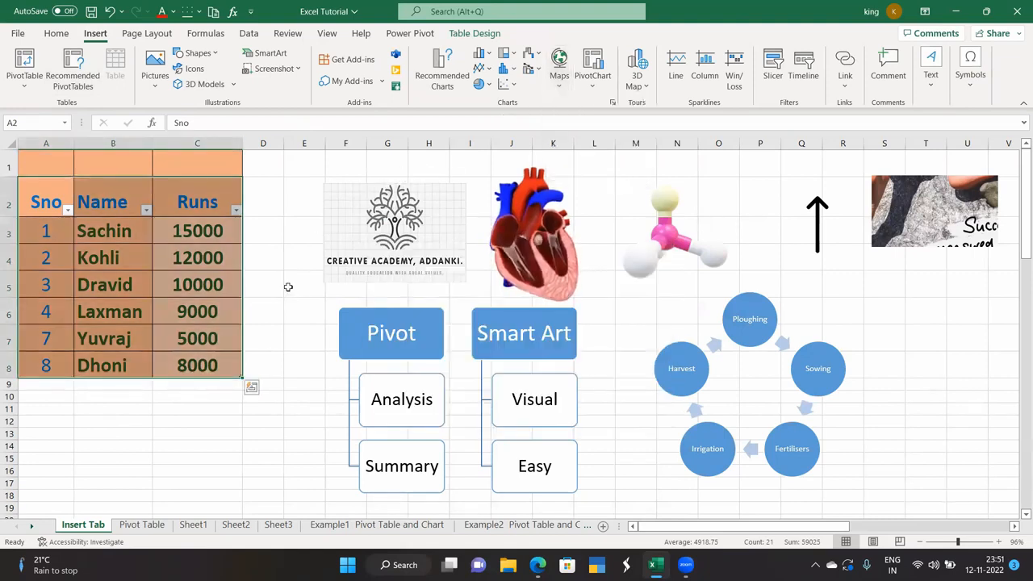
Go to the first rows of the match data on the Example1 Pivot Table and Chart sheet
click(349, 529)
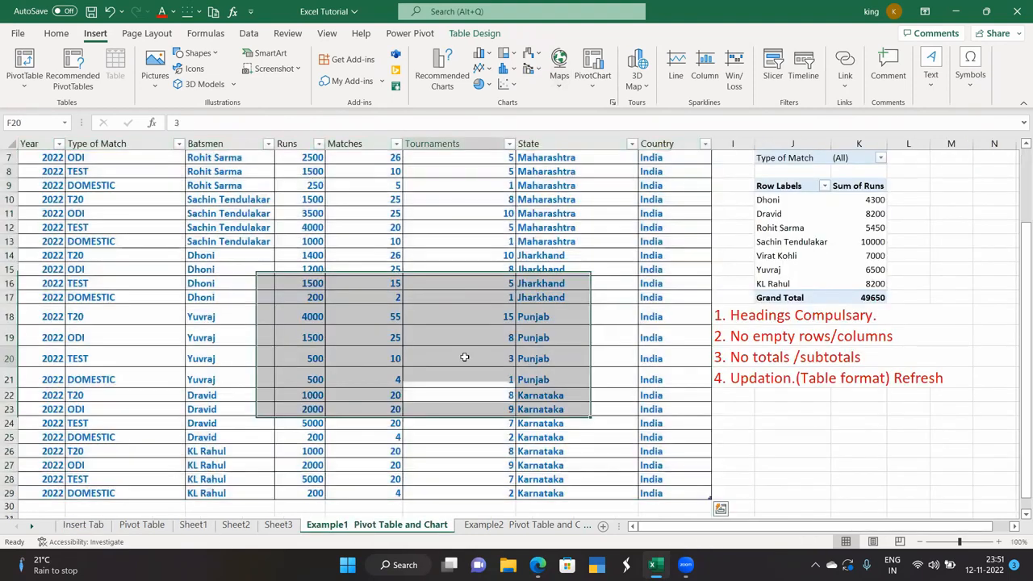
click(464, 358)
scroll(484, 315, up, 2)
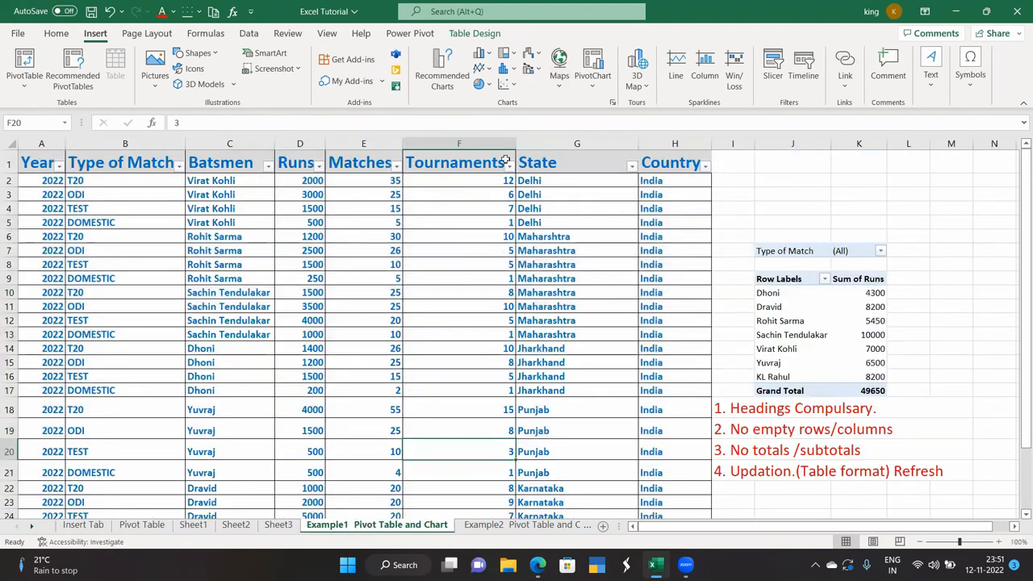
Try to insert a Filled Map chart from the empty cell J2, and delete the blank chart
click(786, 182)
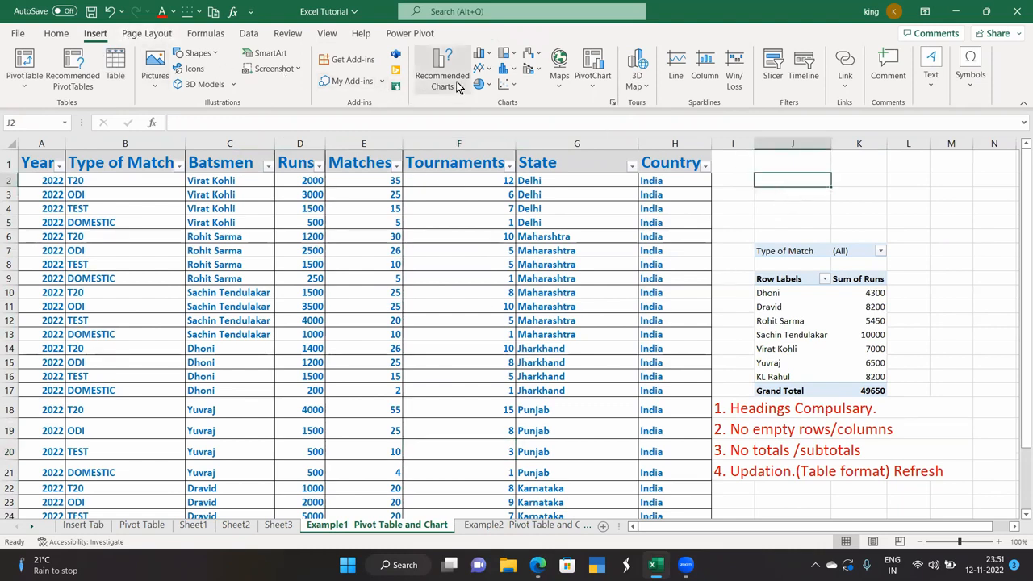
click(559, 58)
click(565, 127)
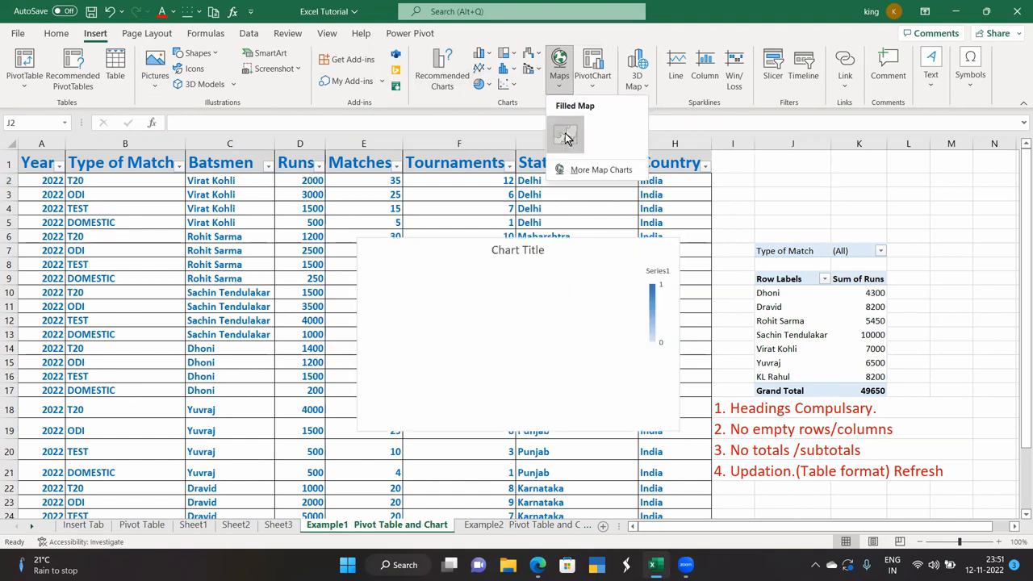
click(509, 327)
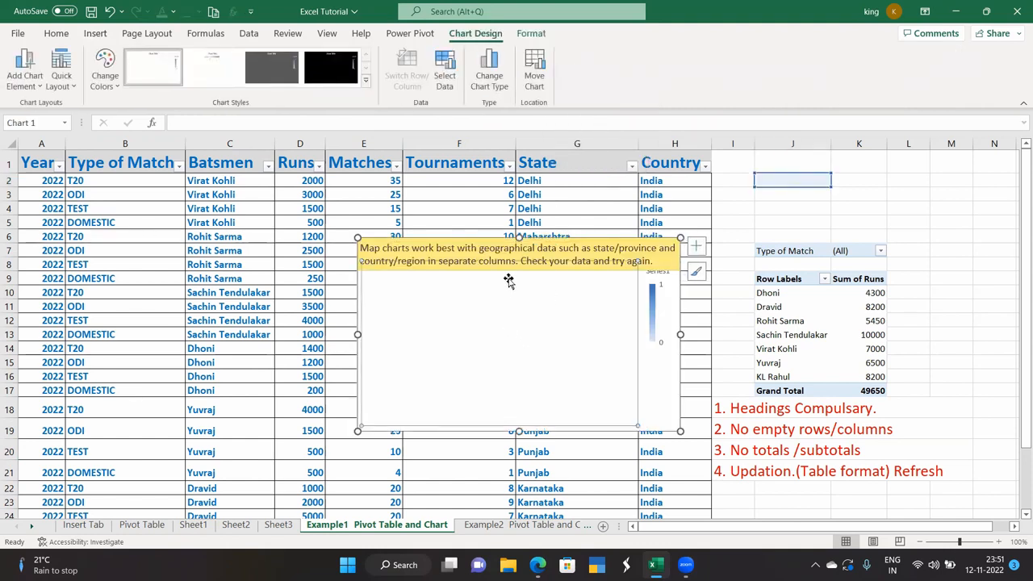
click(543, 239)
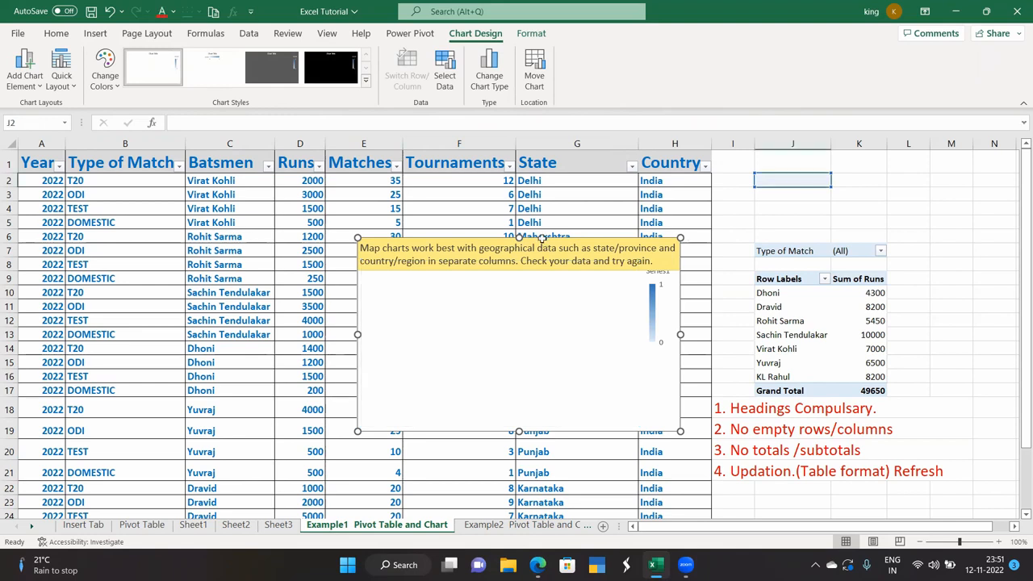
key(Delete)
Insert a Filled Map chart from the whole match data table on the Example1 Pivot Table and Chart sheet
click(298, 218)
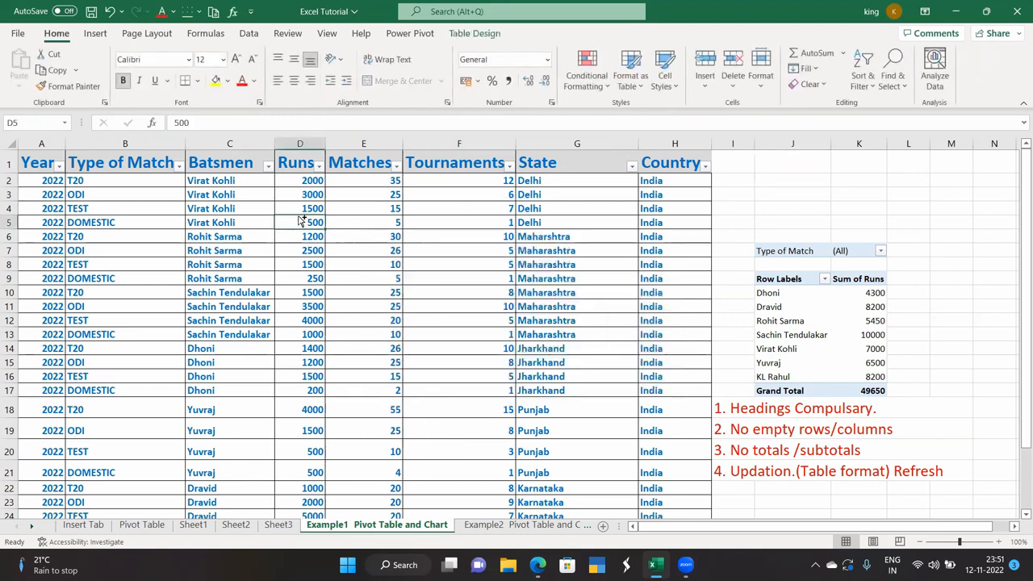
key(ctrl+a)
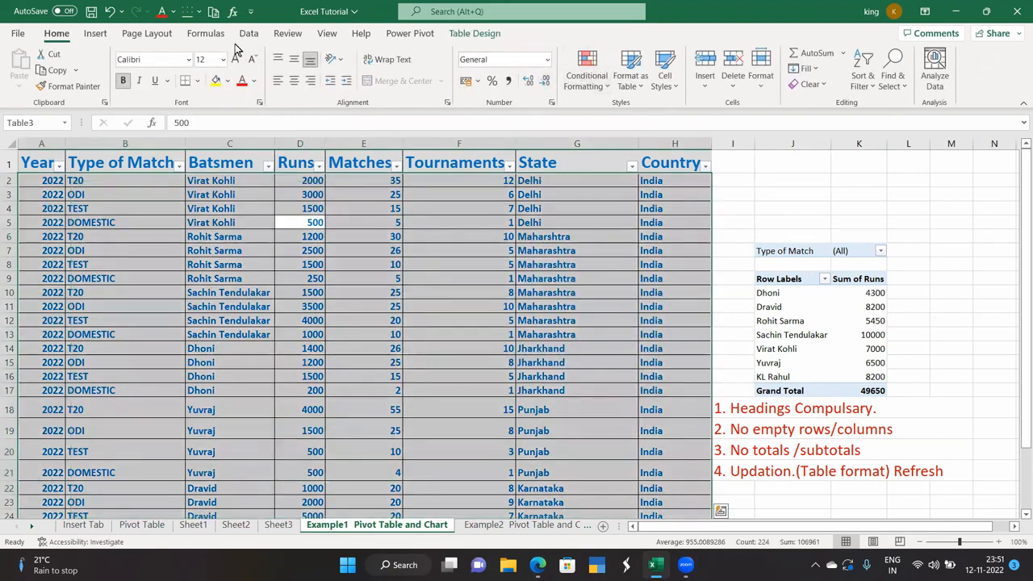
click(94, 33)
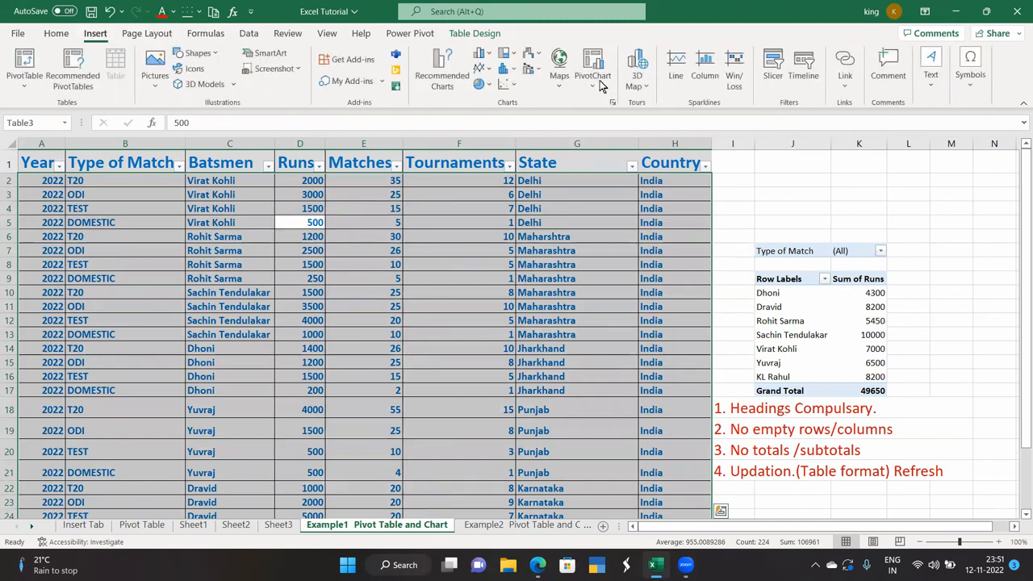
click(559, 66)
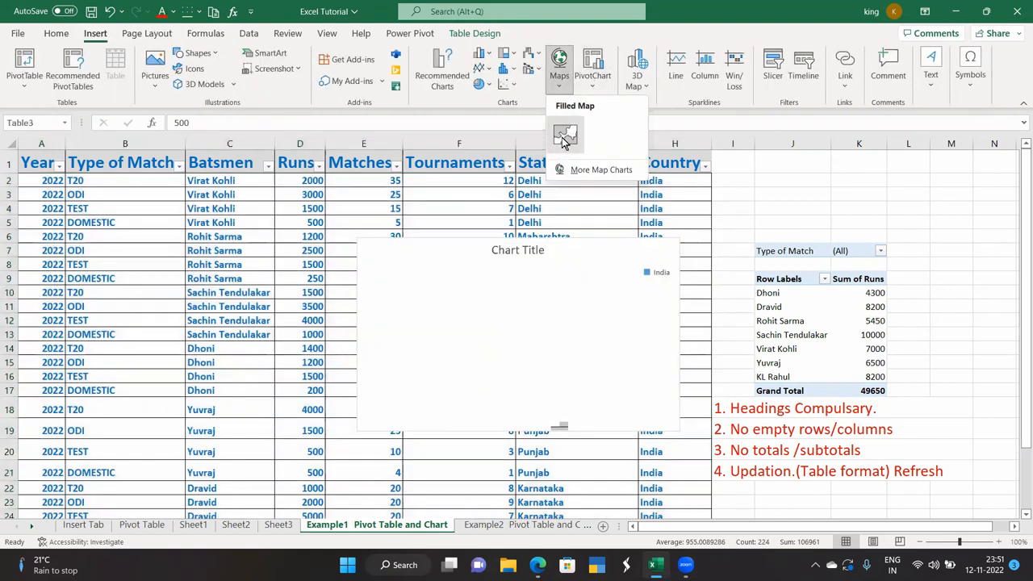
click(564, 139)
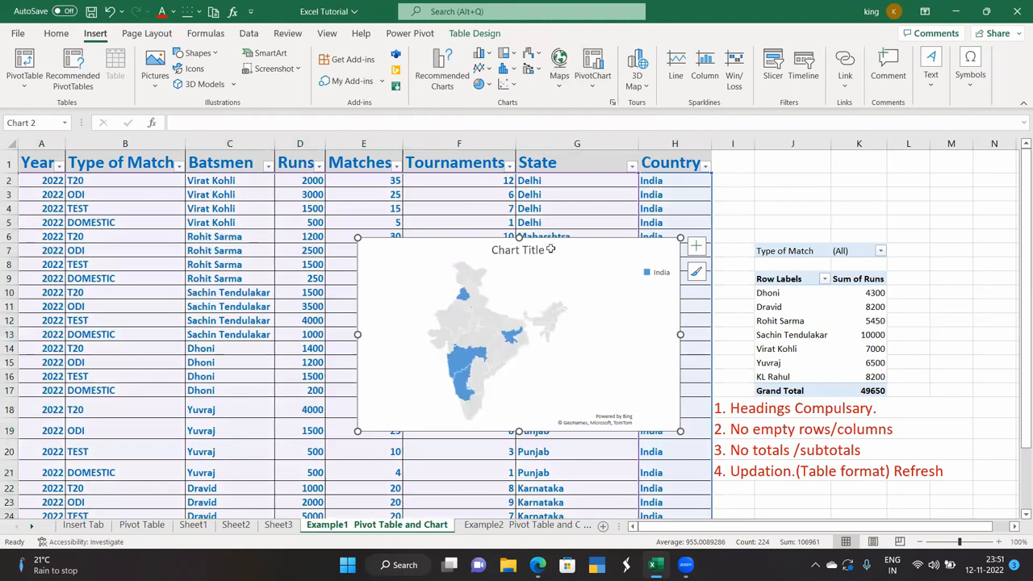
Move the map chart off the State column so it sits over the Type of Match to Tournaments columns
double_click(466, 299)
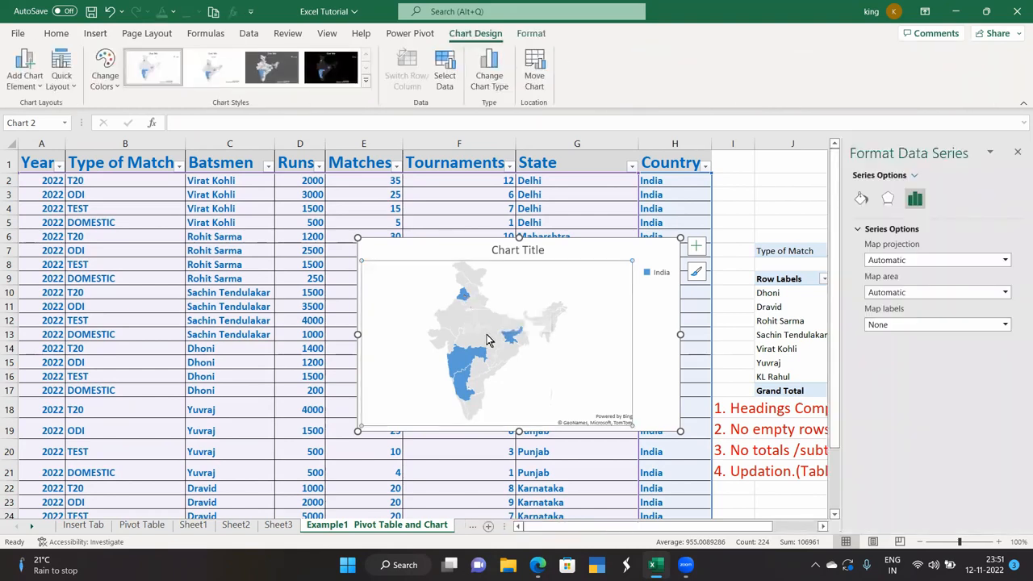
mouse_move(512, 340)
mouse_move(457, 361)
click(447, 288)
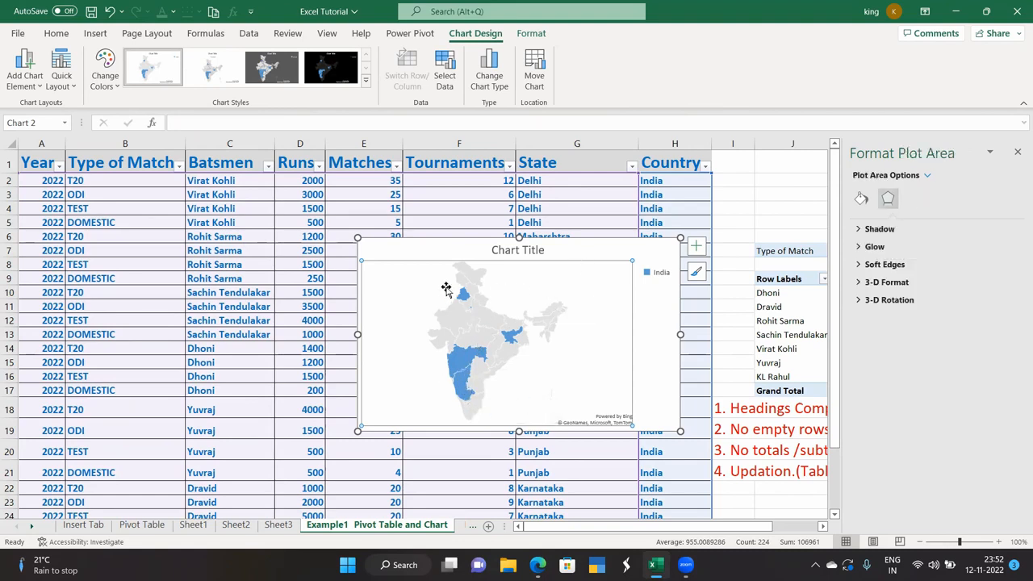
drag(457, 248, 329, 258)
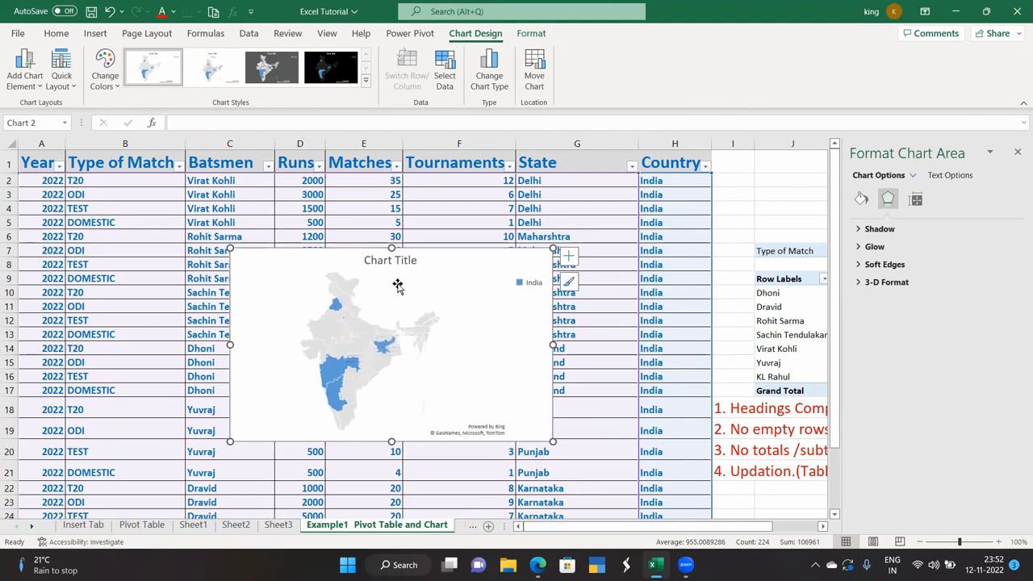
click(325, 272)
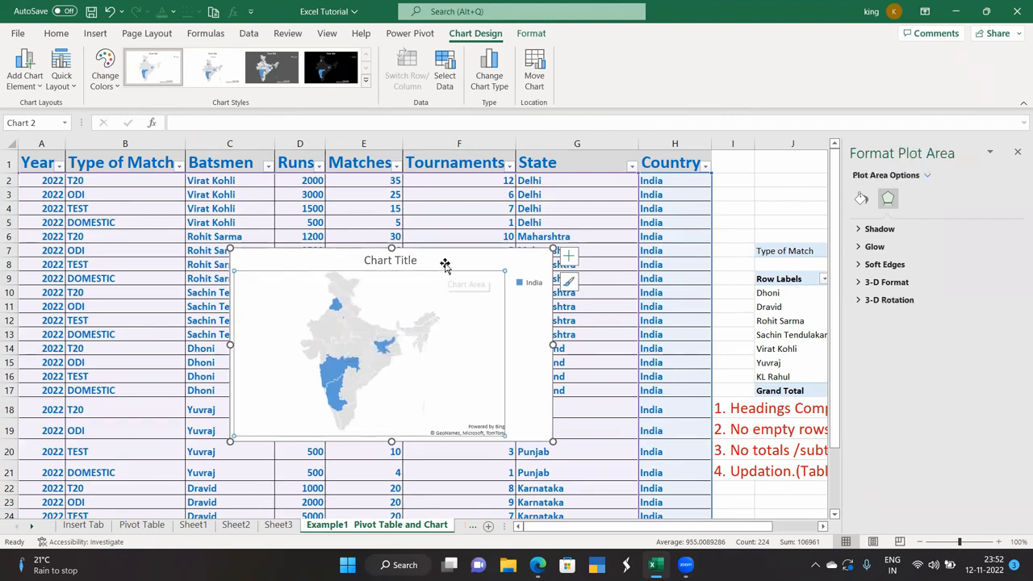
drag(445, 265, 327, 263)
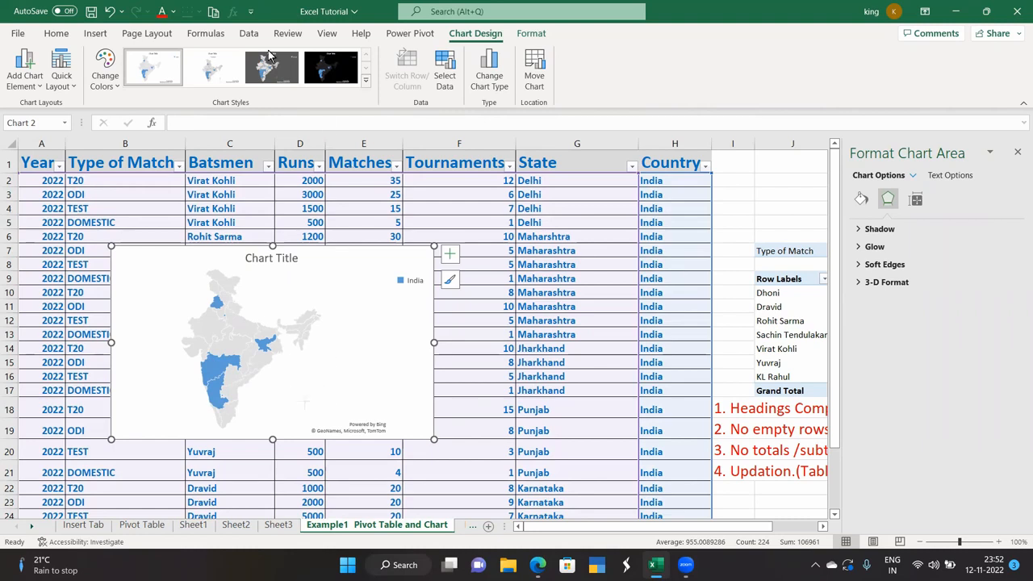
Examine the quick layouts and the data label and legend options available for the map chart
click(93, 34)
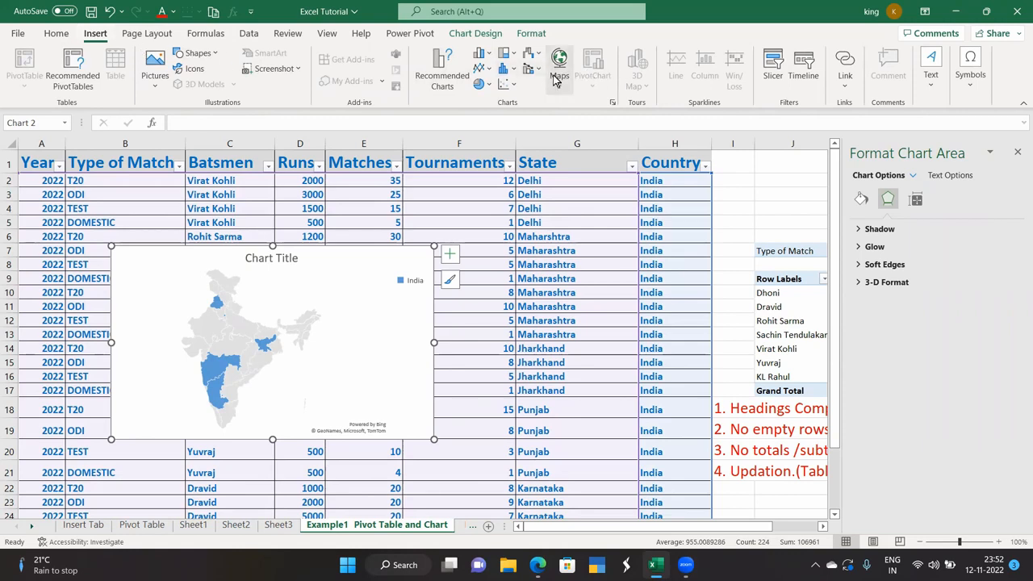
click(309, 283)
click(474, 34)
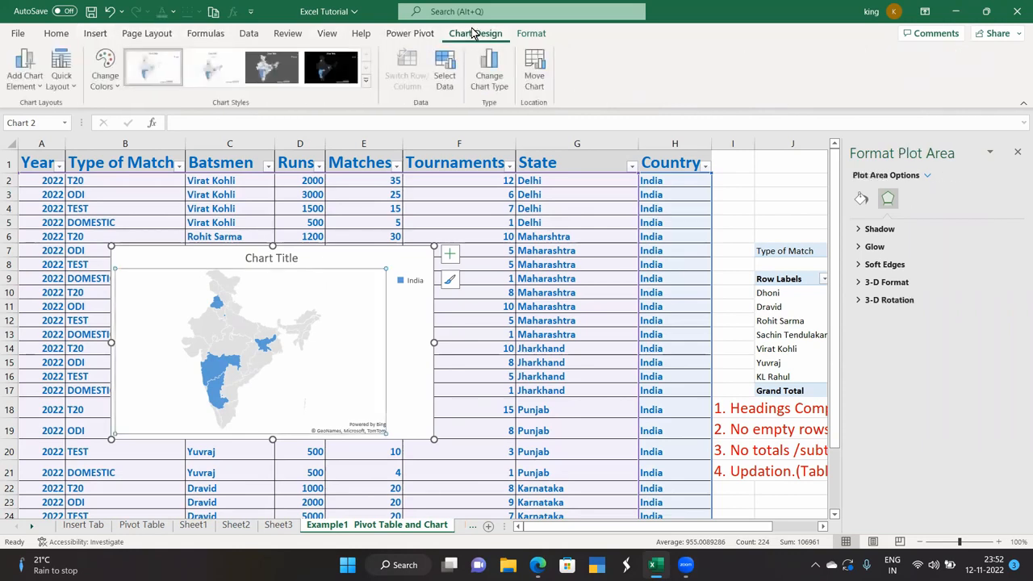
click(58, 81)
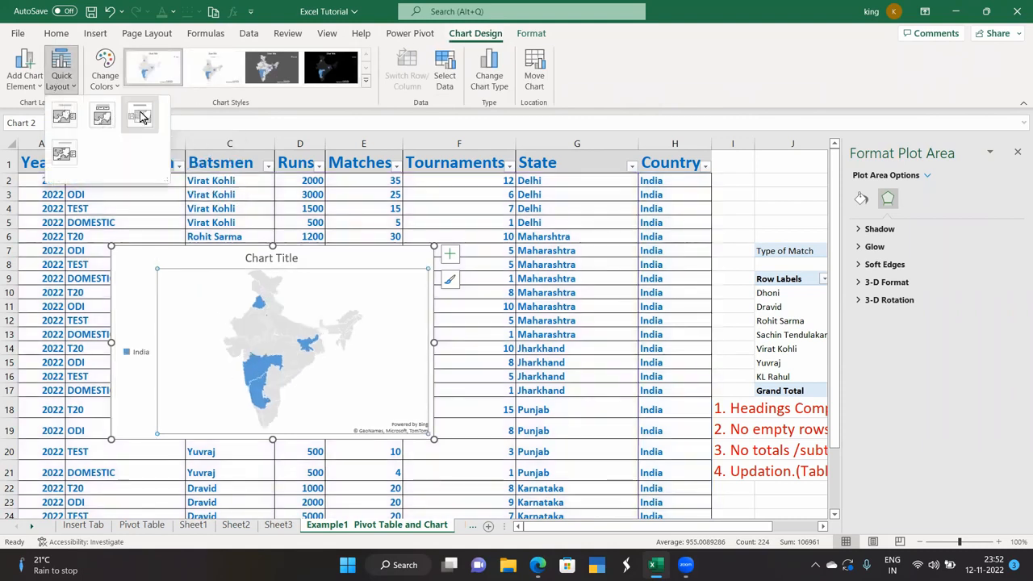
click(38, 89)
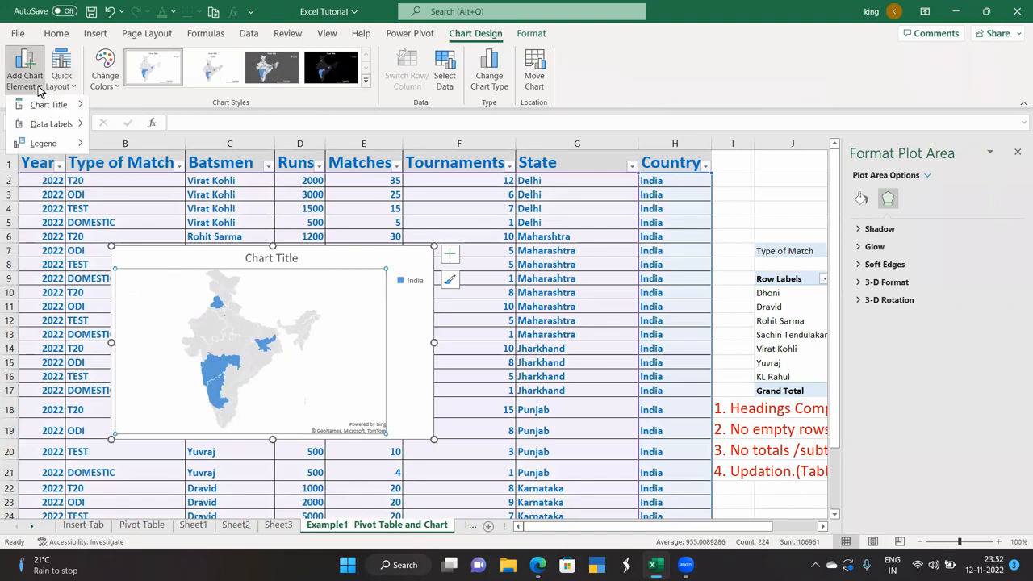
mouse_move(53, 130)
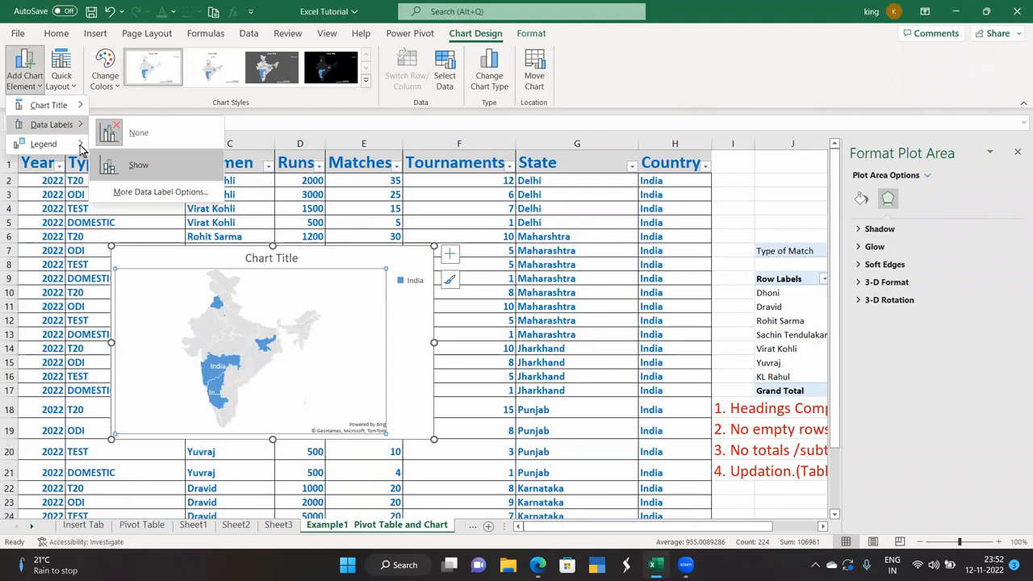
mouse_move(80, 145)
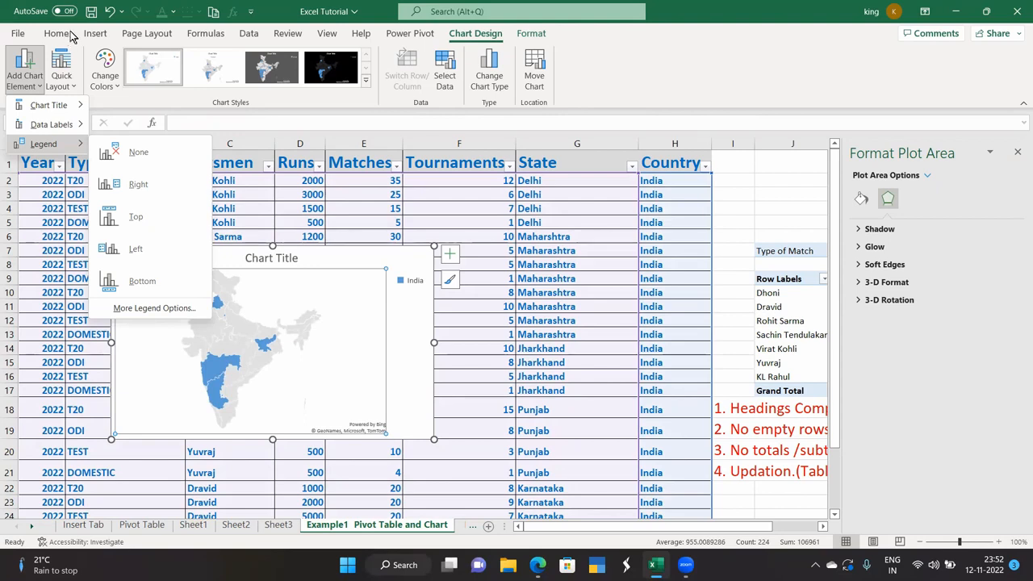
click(95, 33)
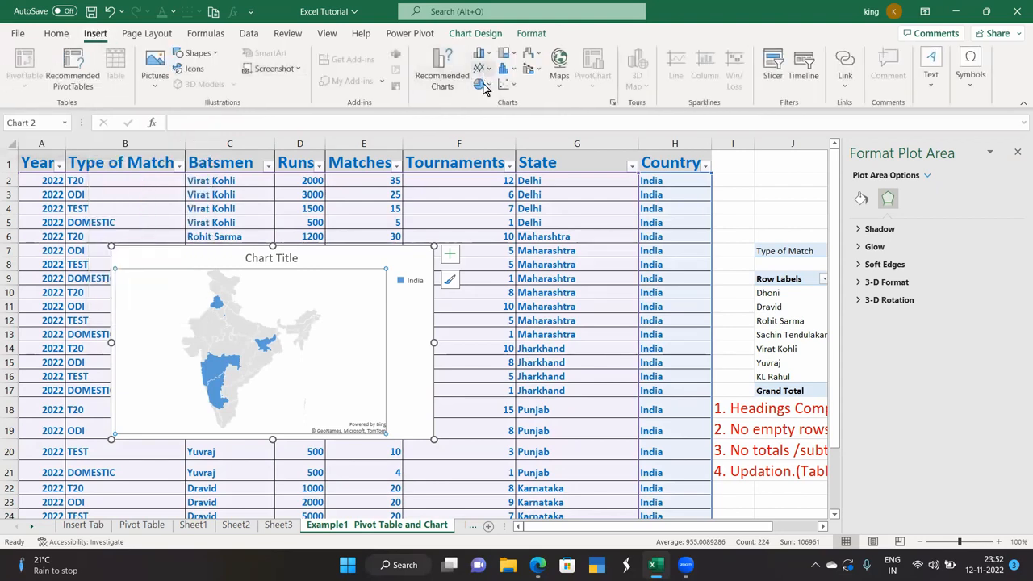
click(91, 524)
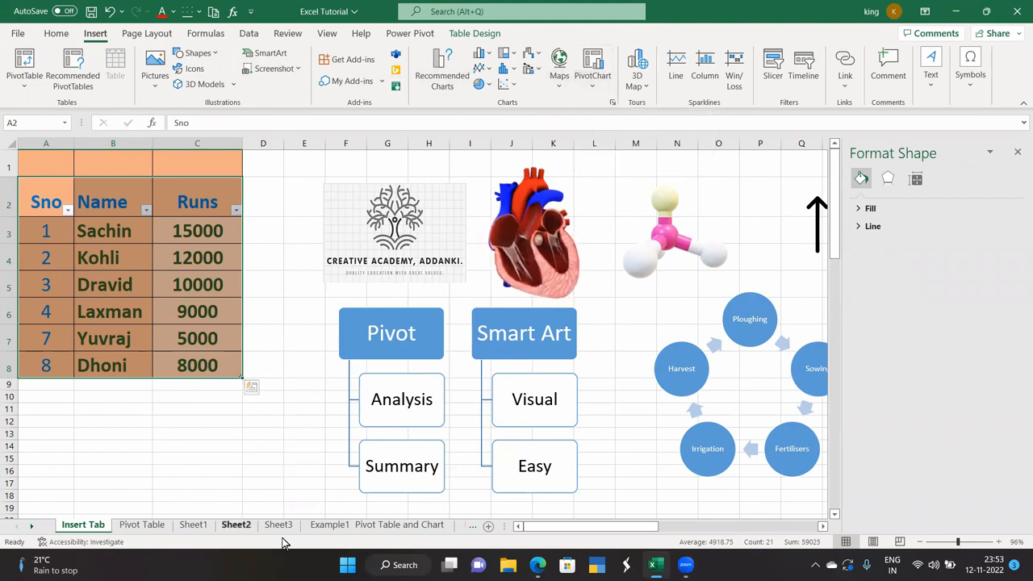
click(366, 528)
key(ctrl+a)
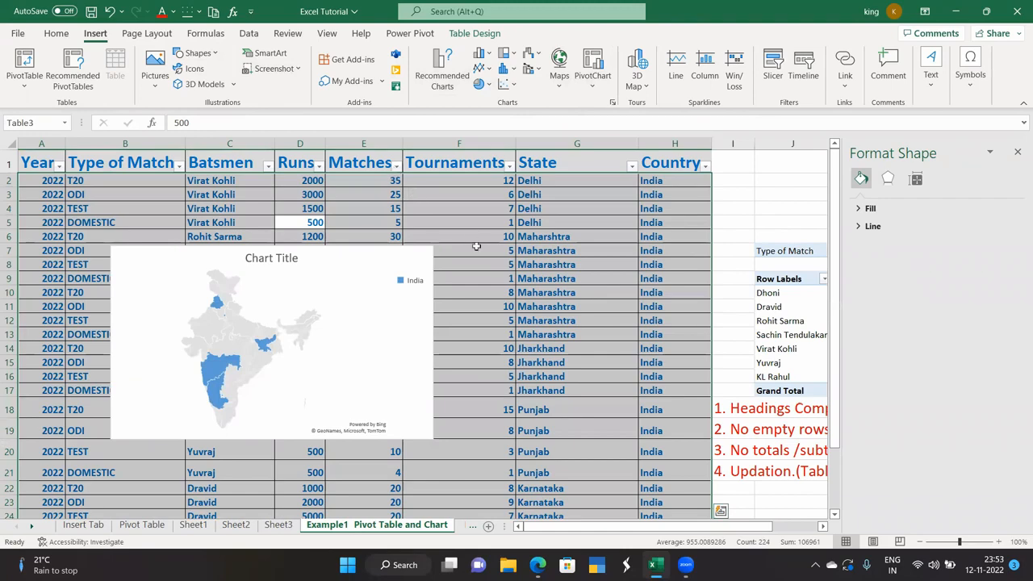
click(735, 189)
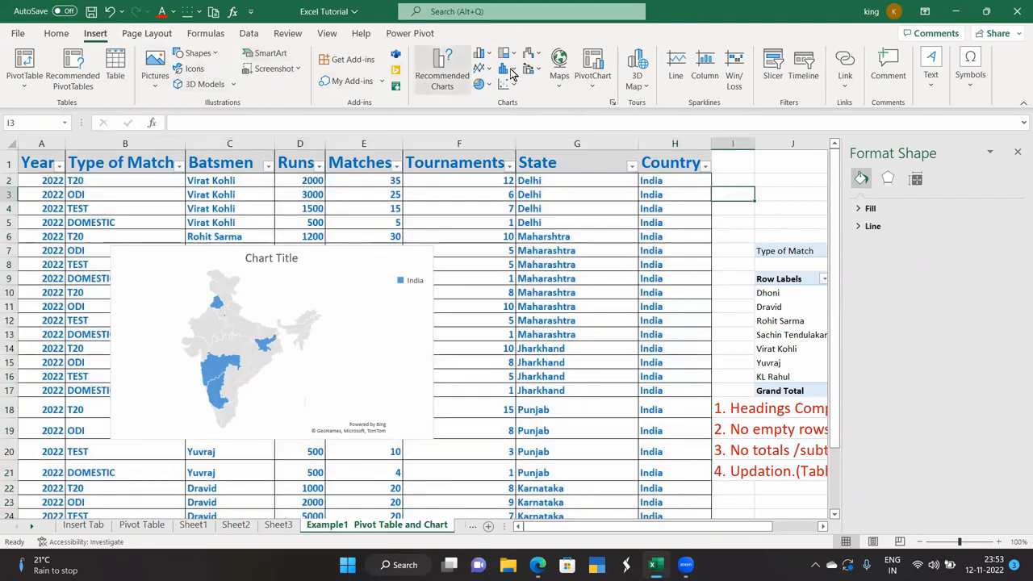
Insert a PivotChart based on the whole match data table, placed on a new worksheet
key(ctrl+a)
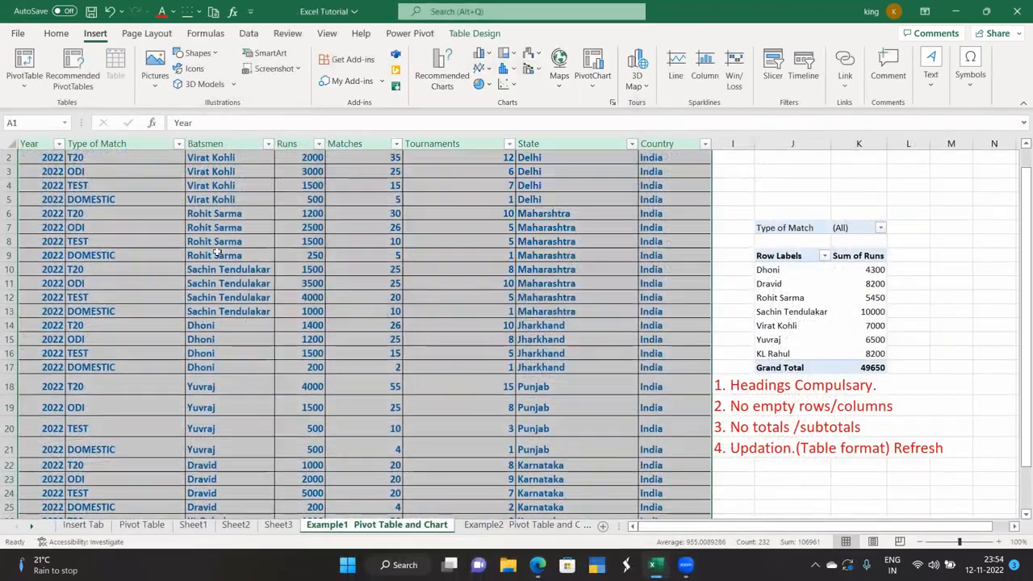
scroll(173, 291, up, 1)
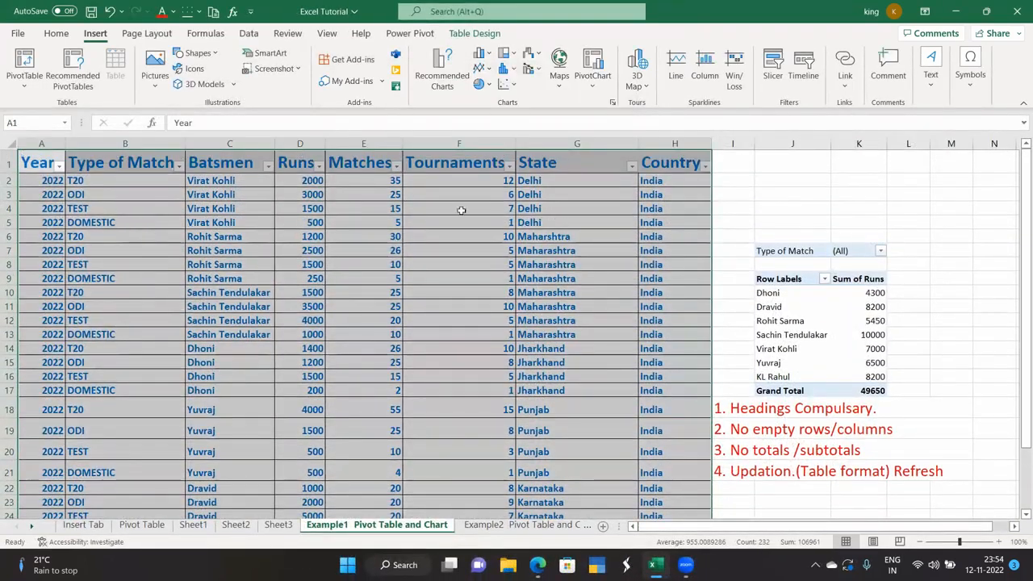
click(601, 83)
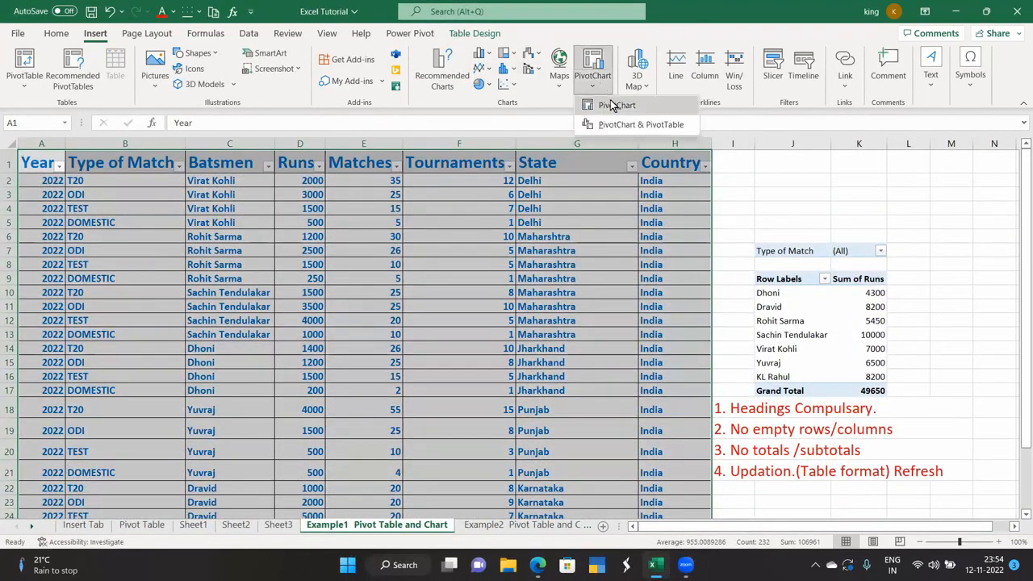
click(609, 105)
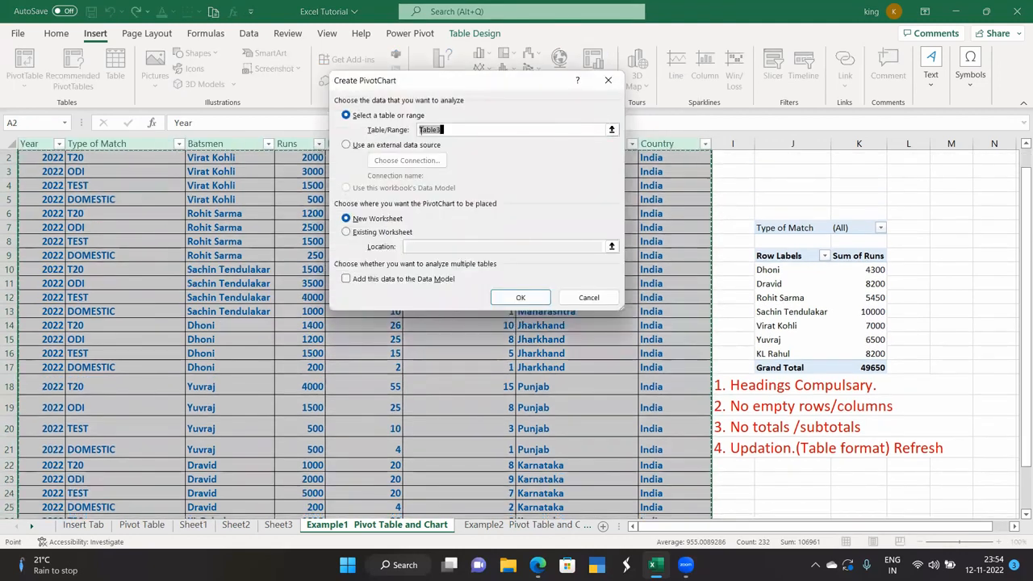
click(510, 303)
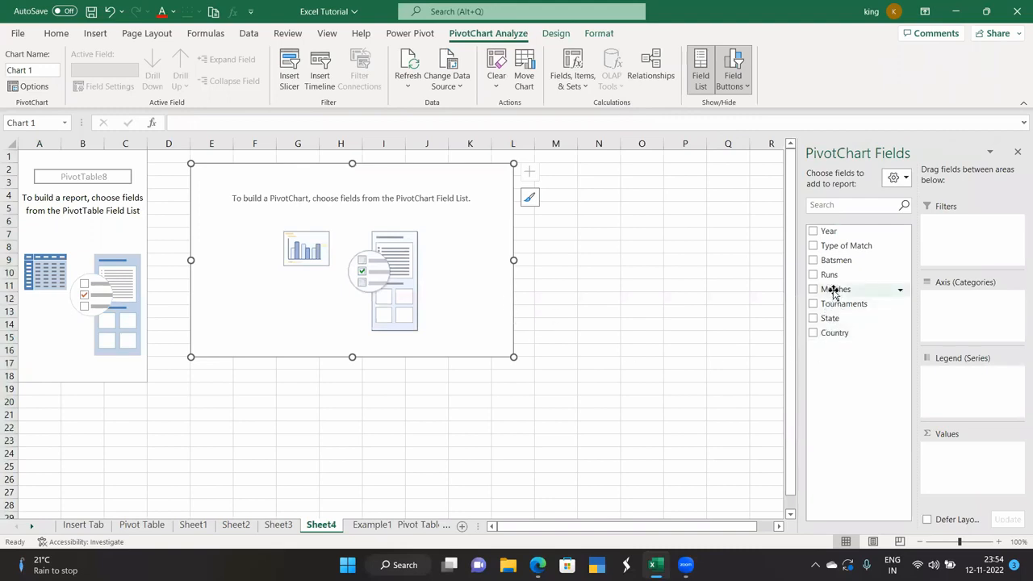
Build the PivotChart with Batsmen as axis, Year as legend, sum of Runs as values, and Type of Match and State as filters
drag(836, 261, 842, 364)
drag(831, 276, 947, 461)
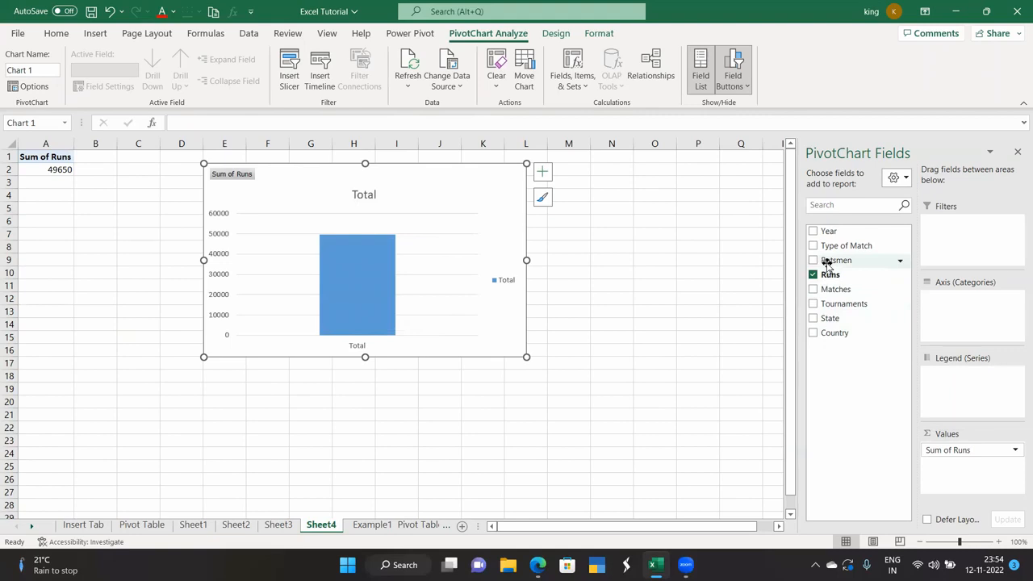
drag(824, 232, 956, 392)
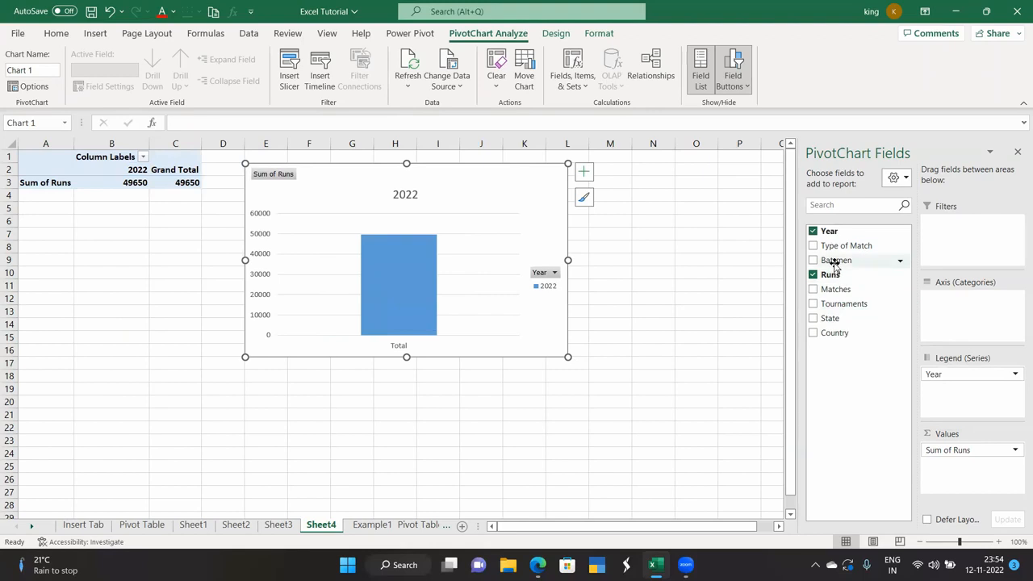
drag(835, 263, 953, 314)
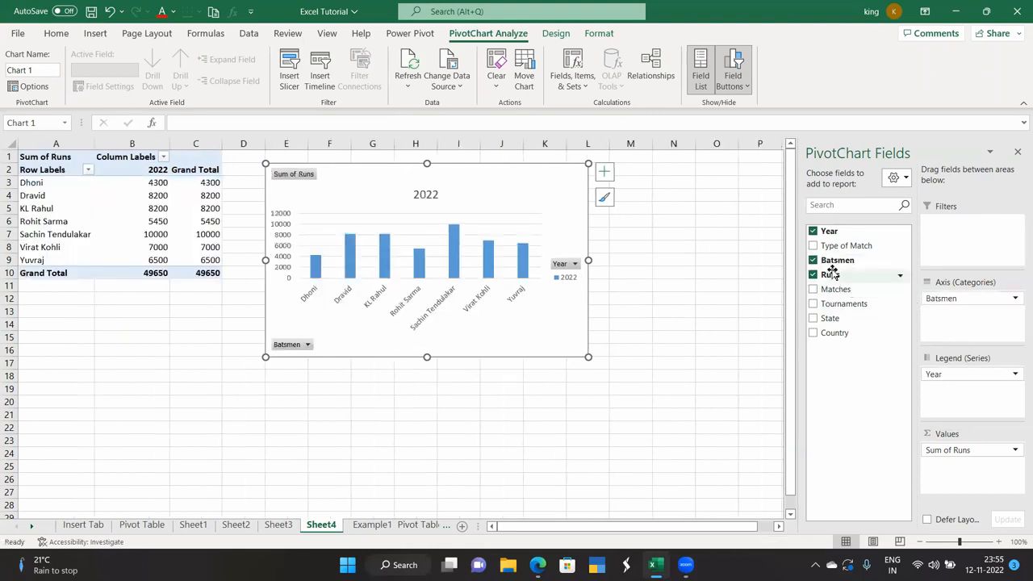
drag(841, 246, 967, 236)
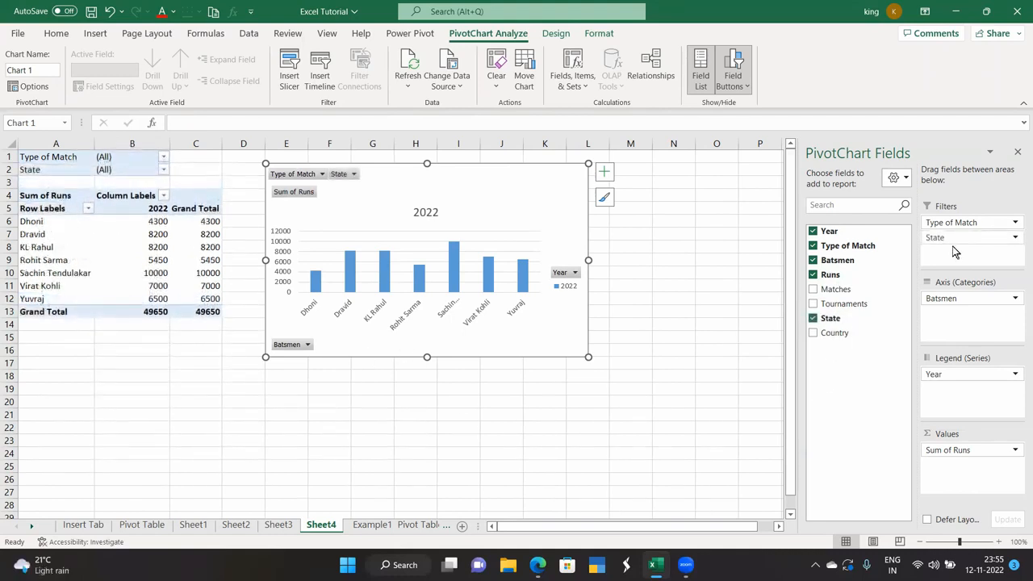
Filter the PivotTable and its chart to the state Karnataka and the match type ODI
click(164, 171)
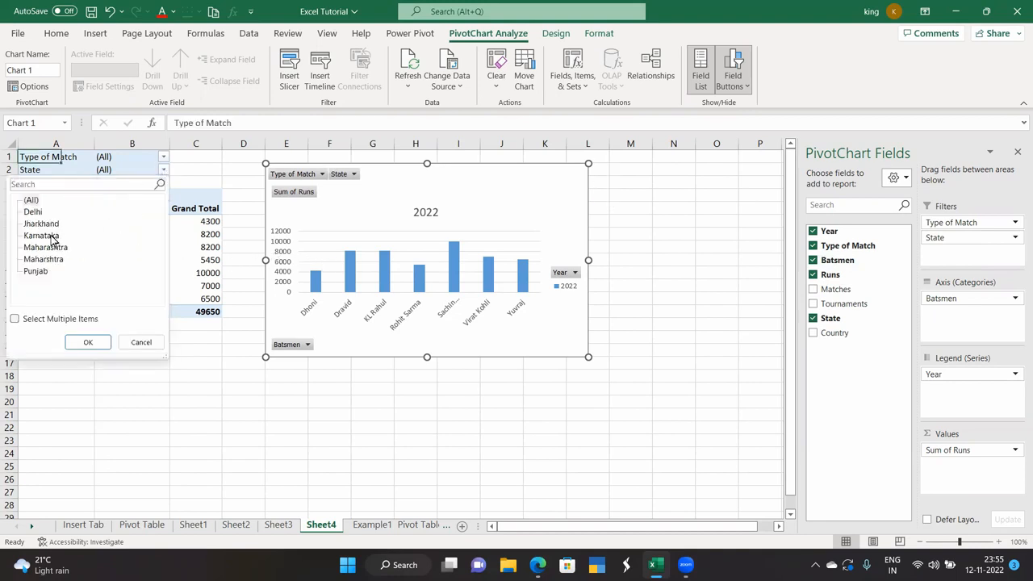
click(48, 236)
click(86, 342)
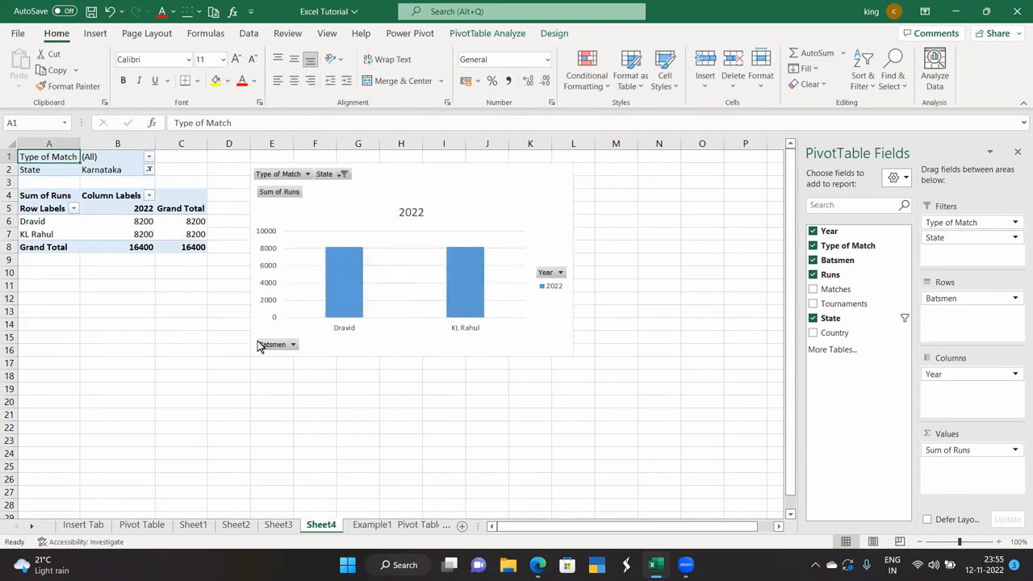
click(149, 158)
click(30, 211)
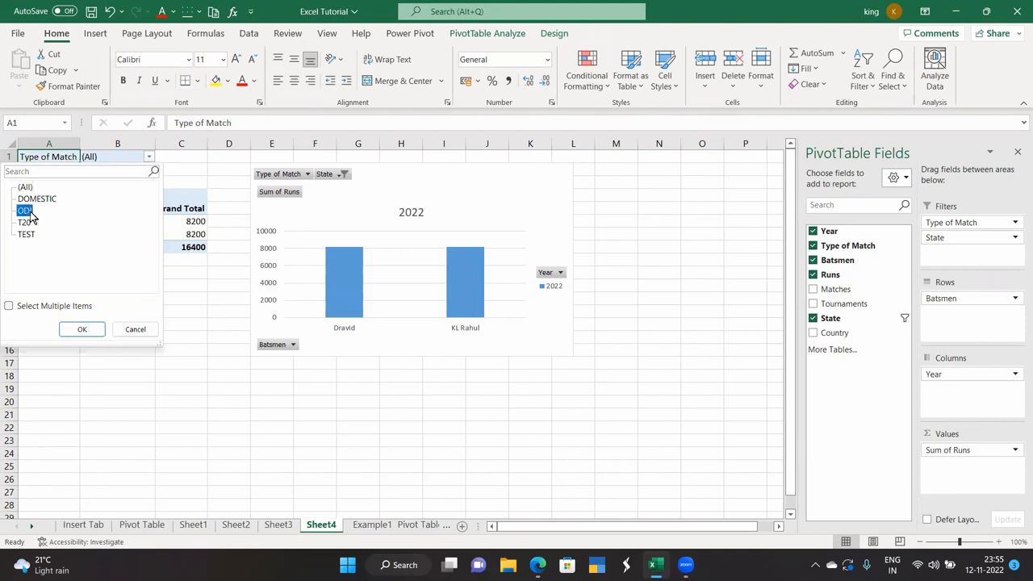
click(81, 329)
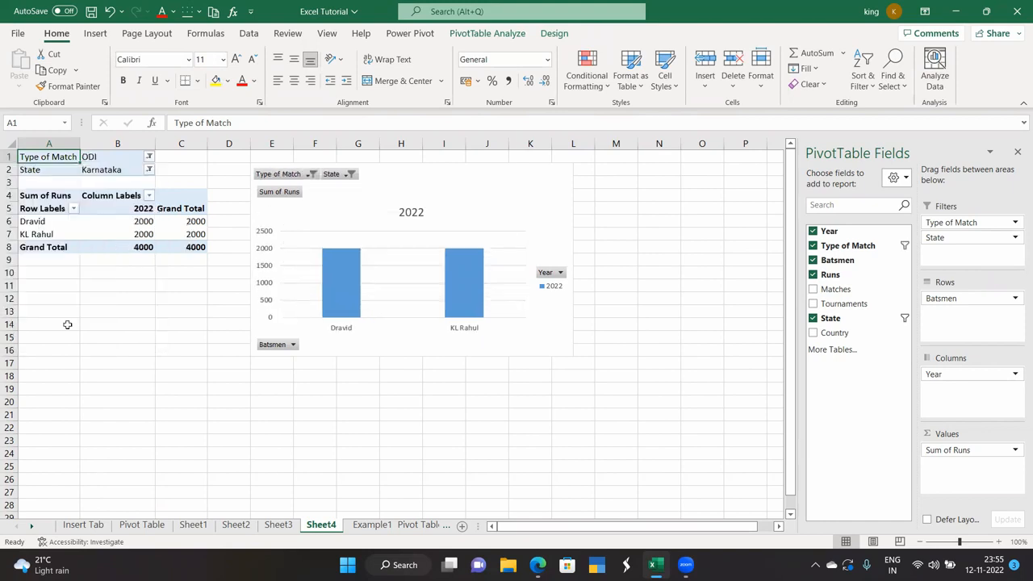
Open 3D Maps from the Insert Tab sheet, examine the globe and tour workspace, and close it again
click(1017, 154)
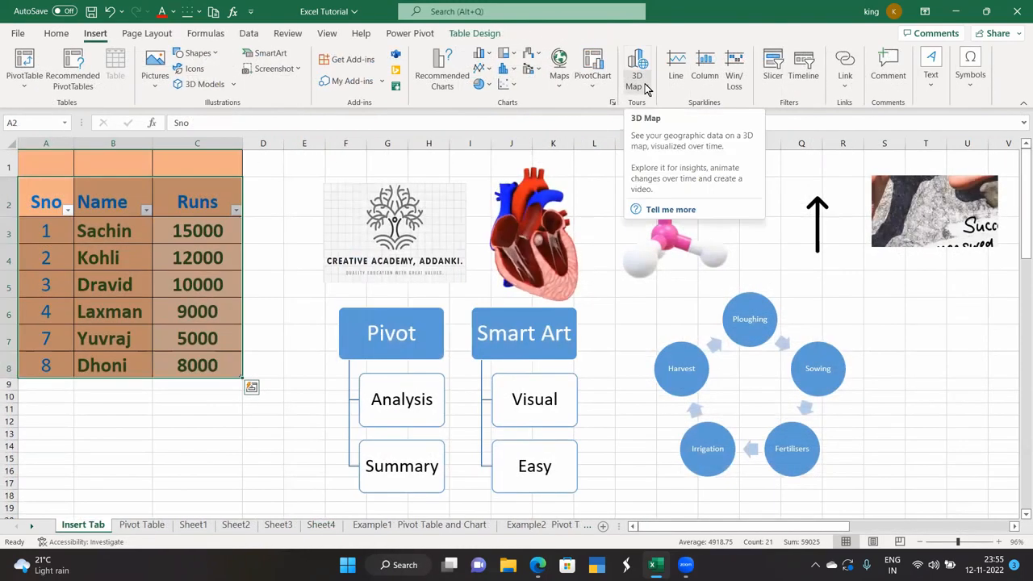
click(642, 86)
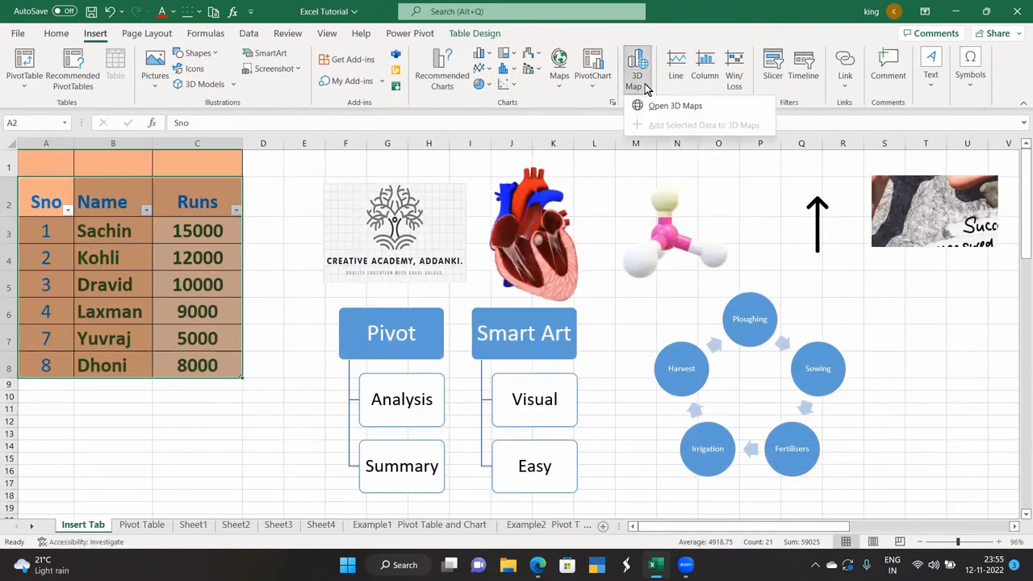
click(613, 183)
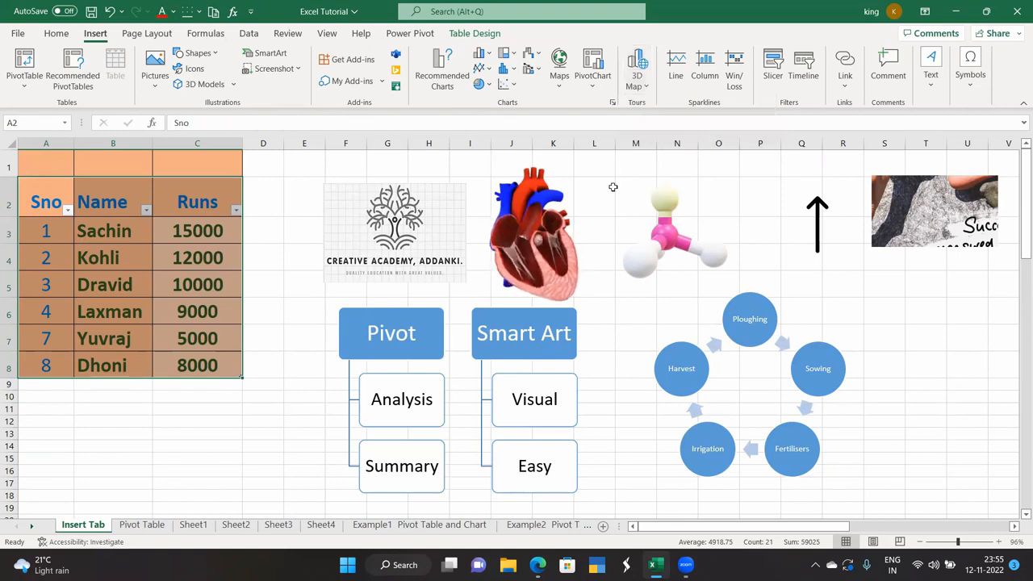
click(594, 195)
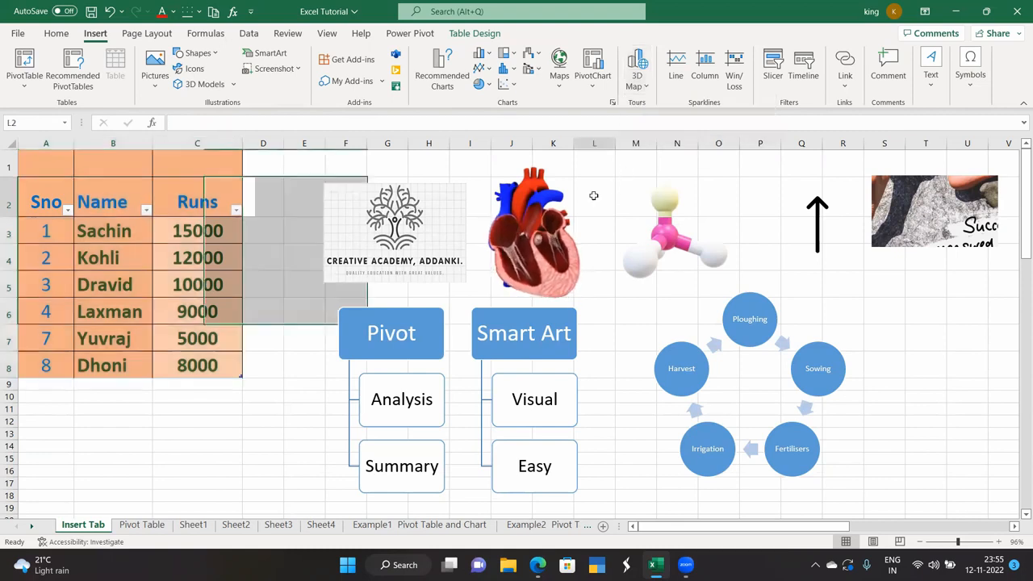
click(643, 87)
click(657, 108)
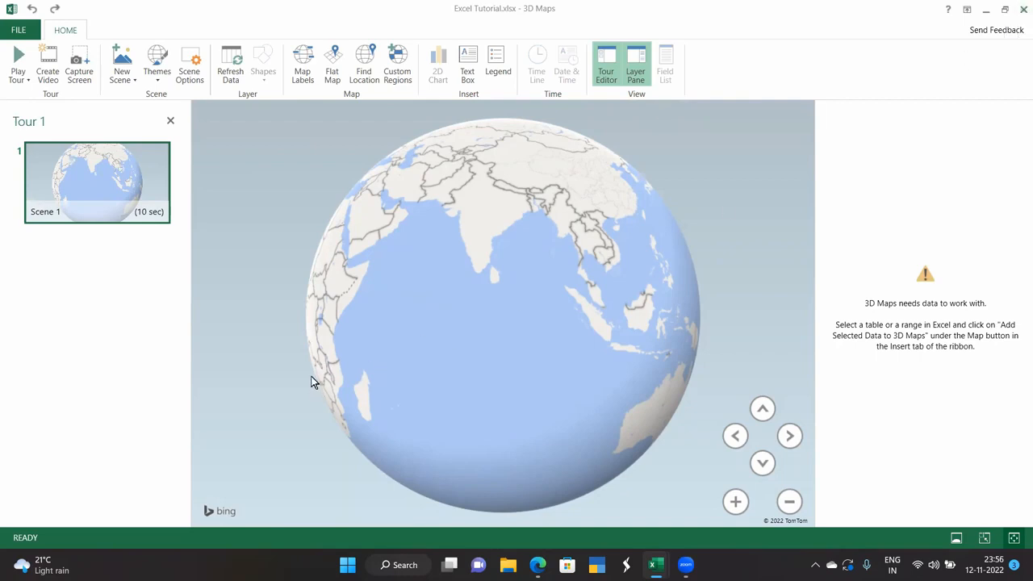
click(1022, 13)
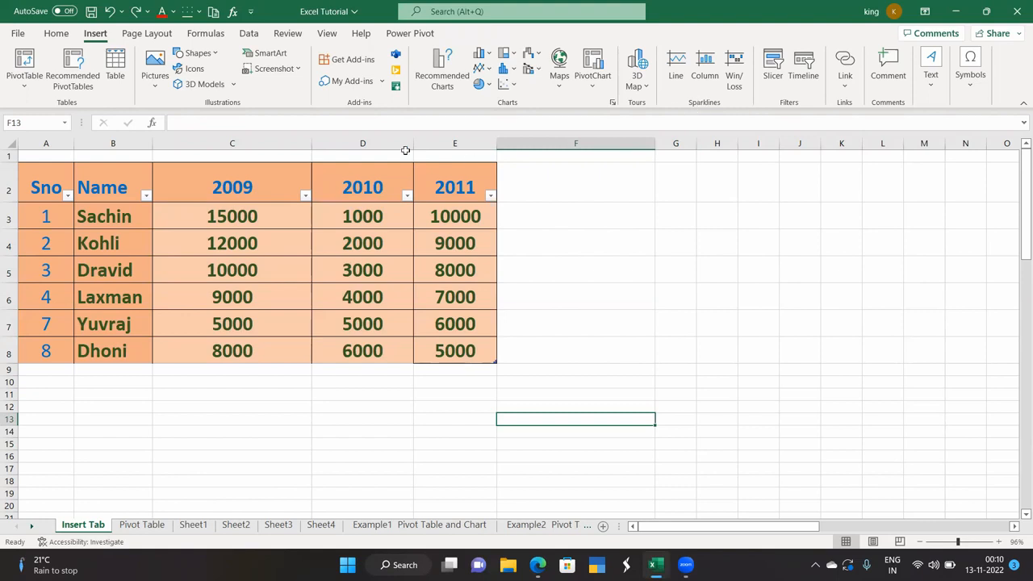
Insert line sparklines for the data in B3:E8 into F3:F8 and column sparklines for the same data into G3:G8
mouse_move(116, 215)
mouse_down()
mouse_move(243, 220)
mouse_move(452, 327)
mouse_move(467, 353)
mouse_up()
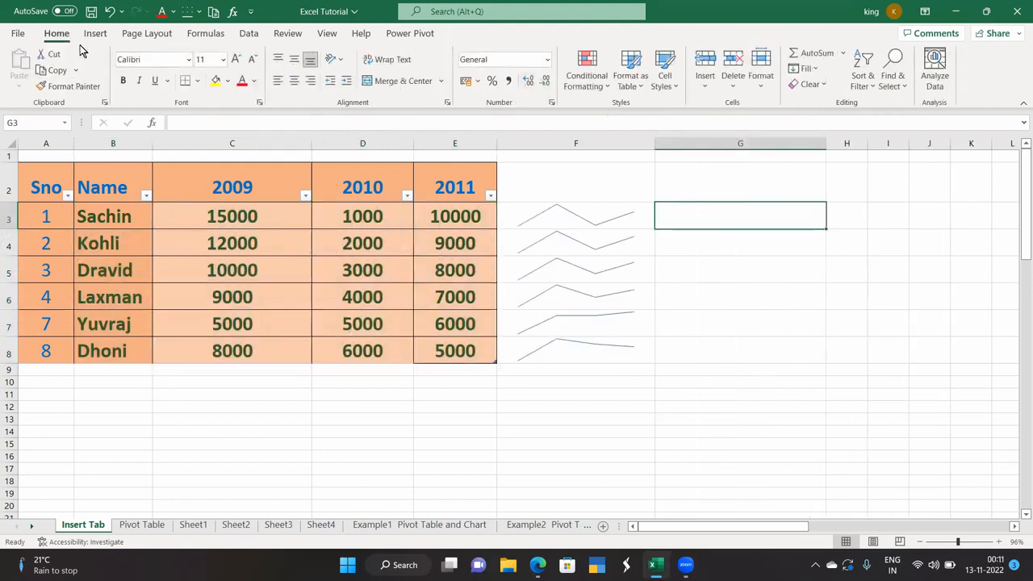
click(94, 34)
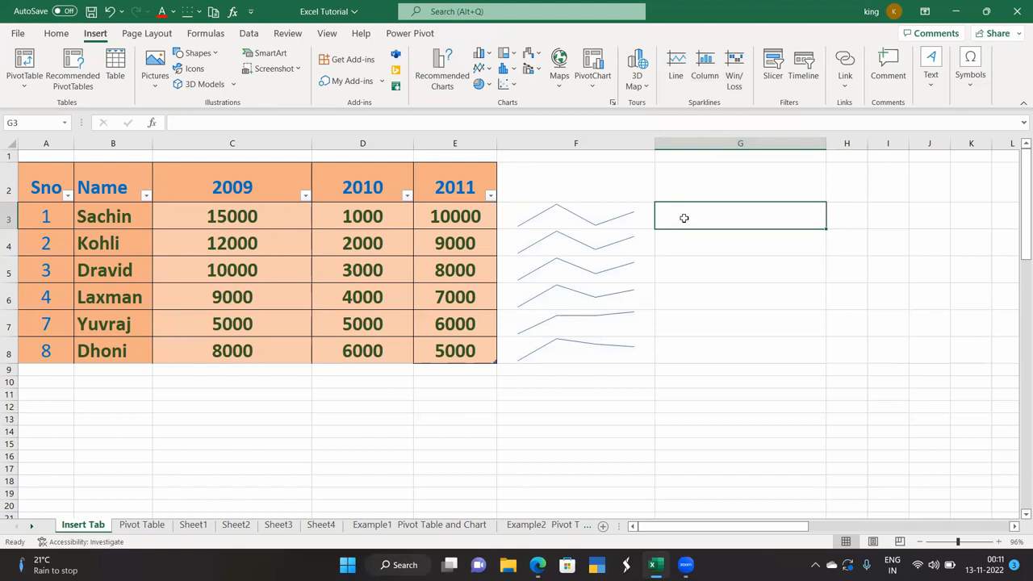
drag(111, 219, 447, 348)
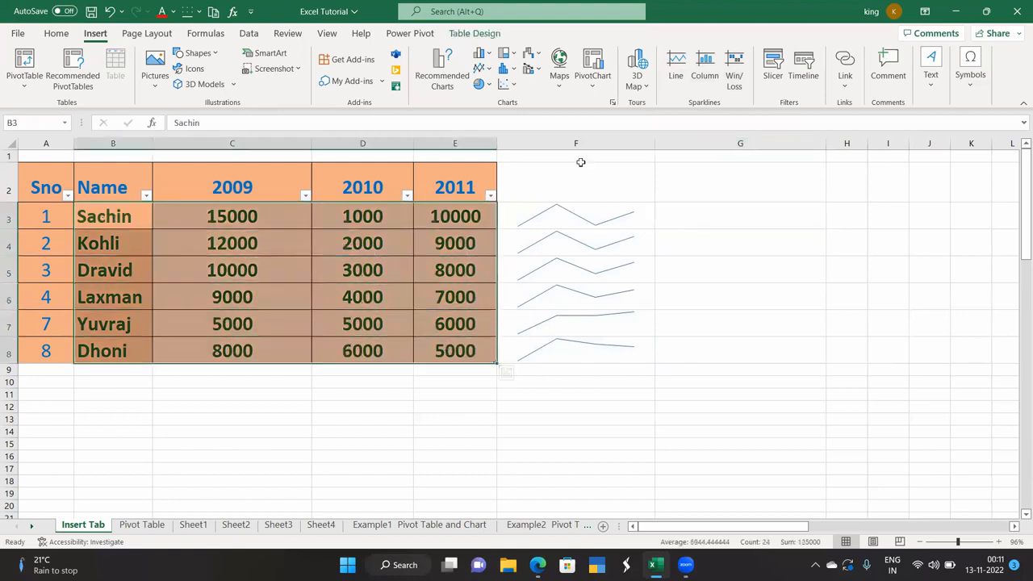
click(707, 68)
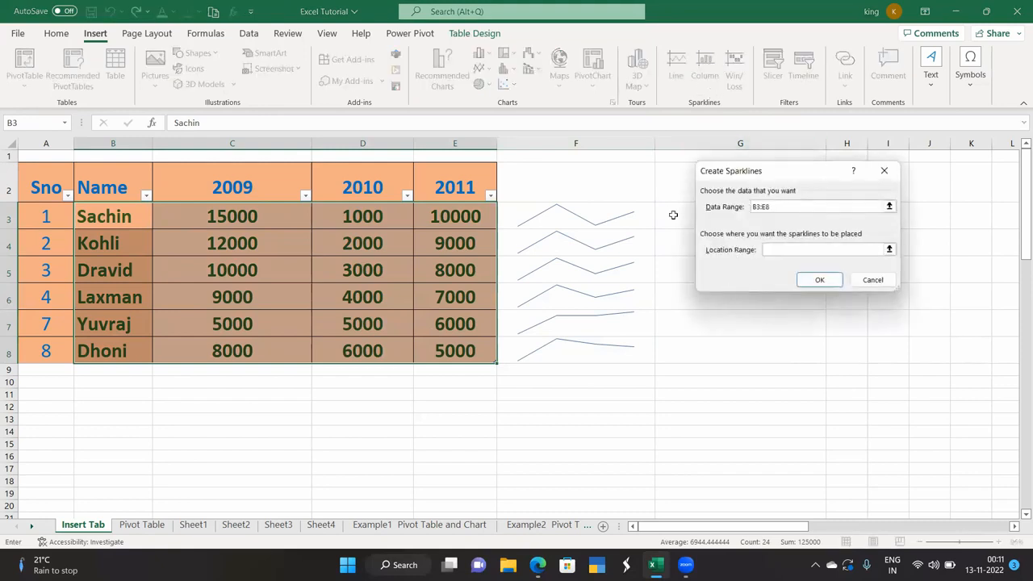
drag(673, 218, 686, 350)
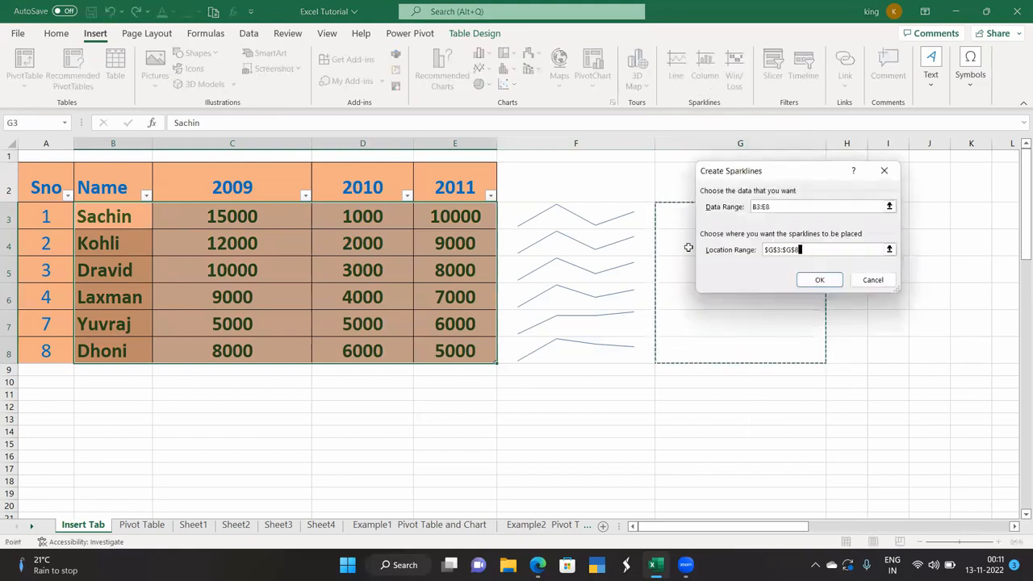
click(815, 280)
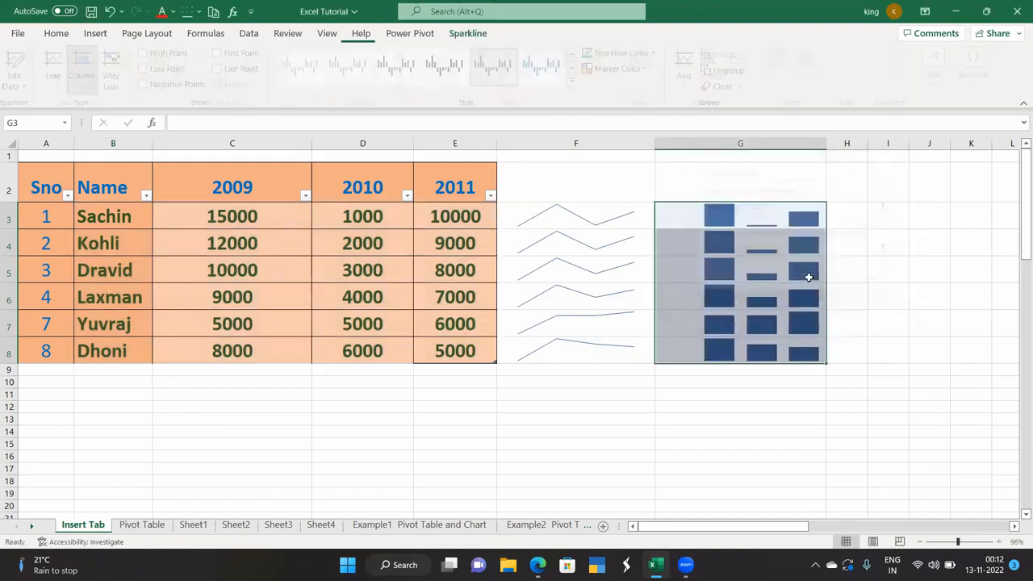
click(707, 379)
click(598, 440)
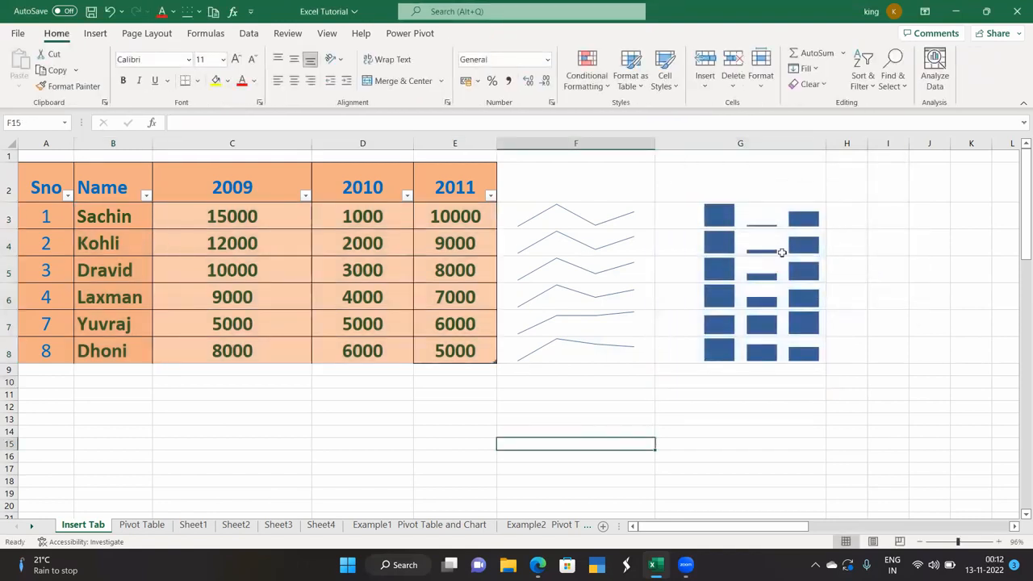
Widen column H beside the column sparklines to make room for another set of sparklines
click(757, 395)
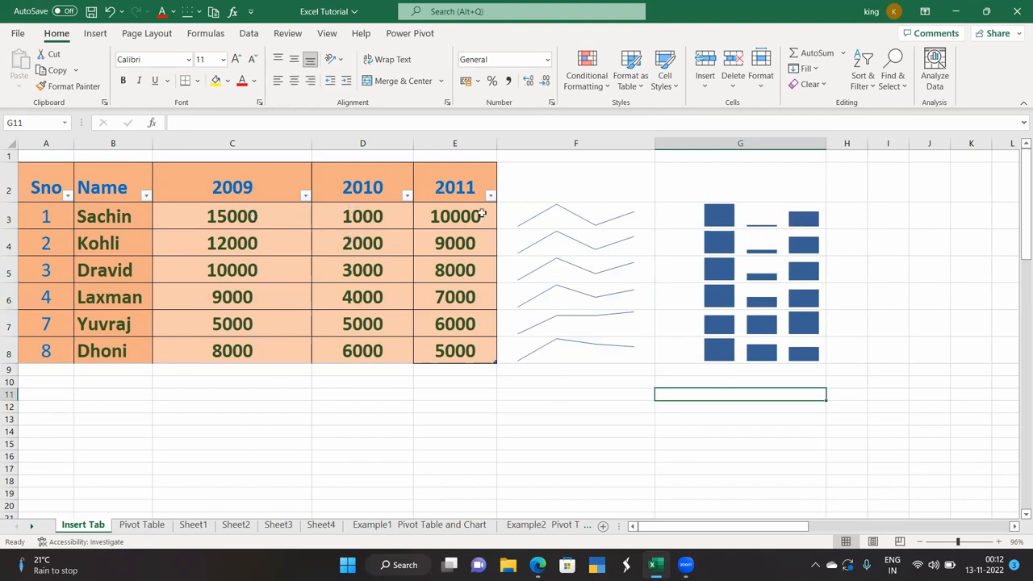
drag(867, 147, 975, 184)
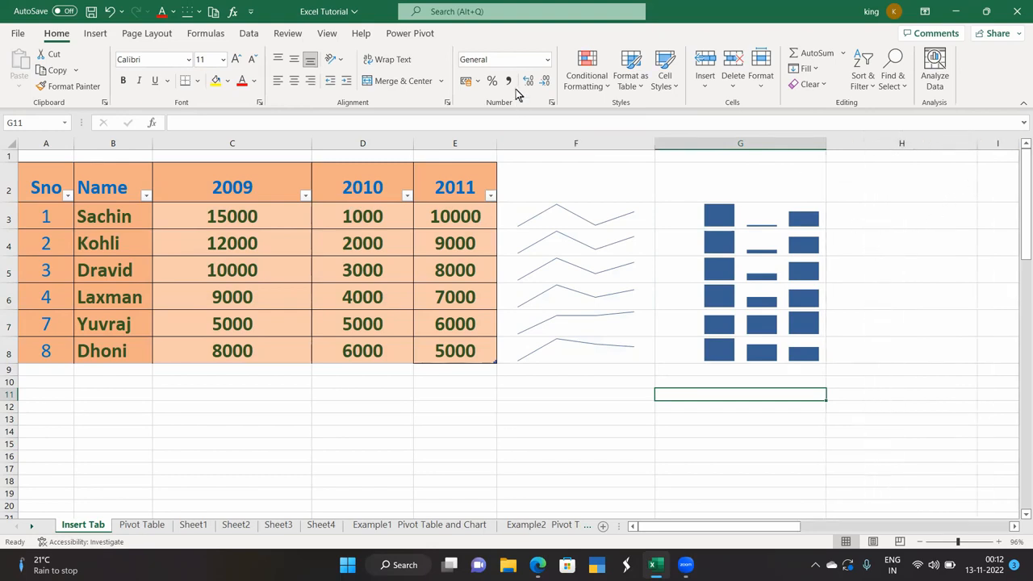
click(84, 34)
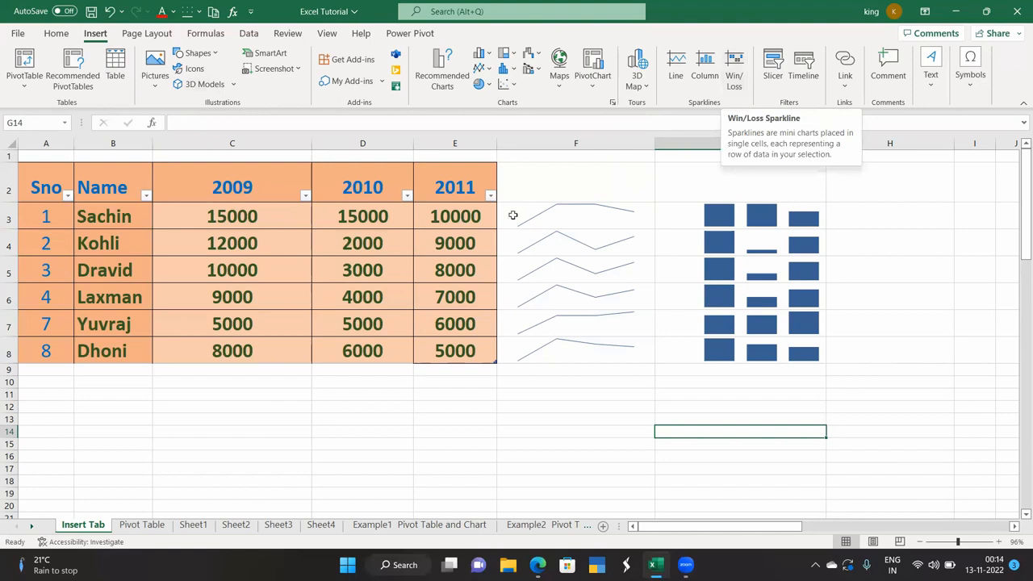
Change the 2010 value in cell D3 to -15000
double_click(330, 214)
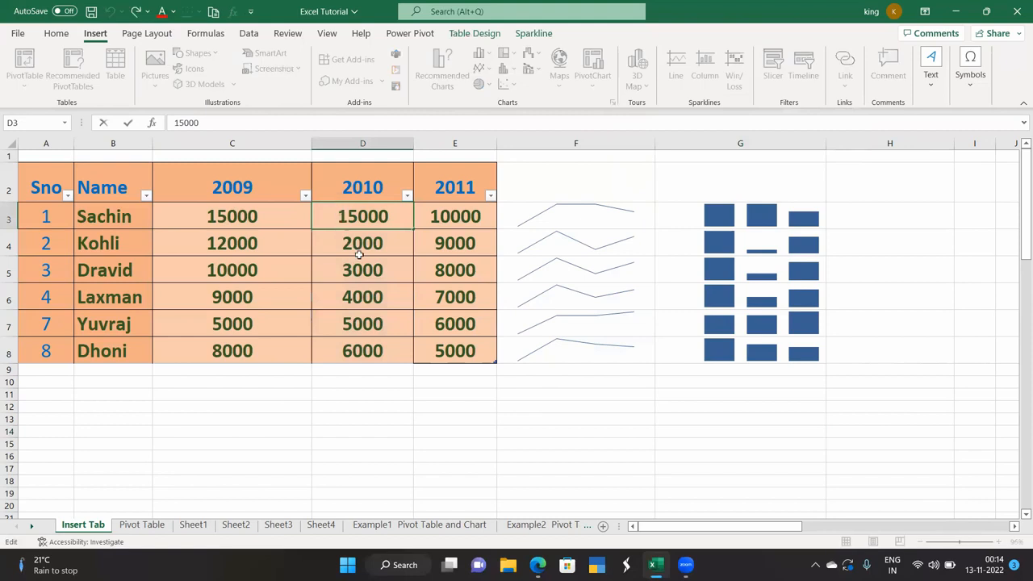
text(-)
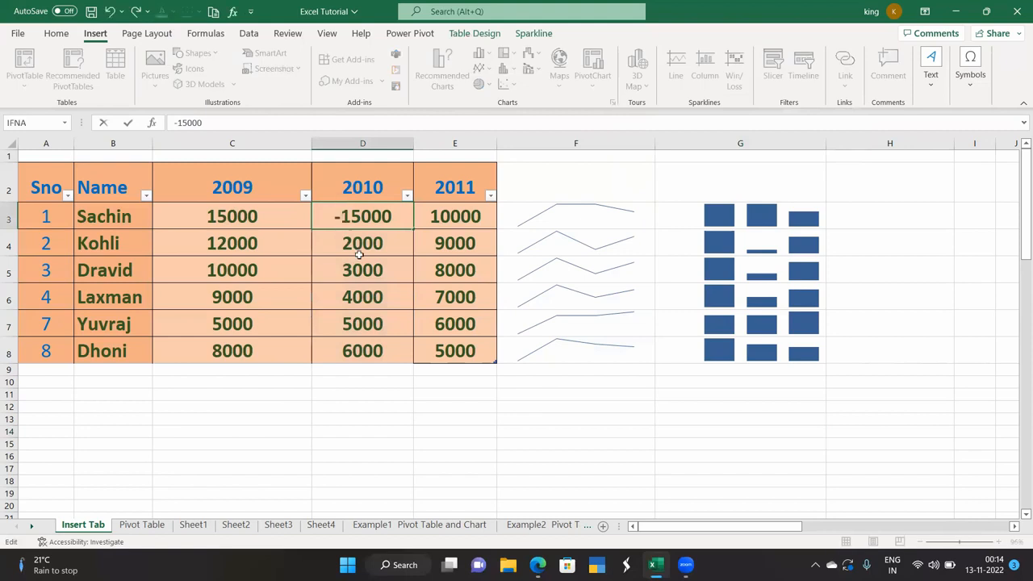
click(341, 300)
click(424, 297)
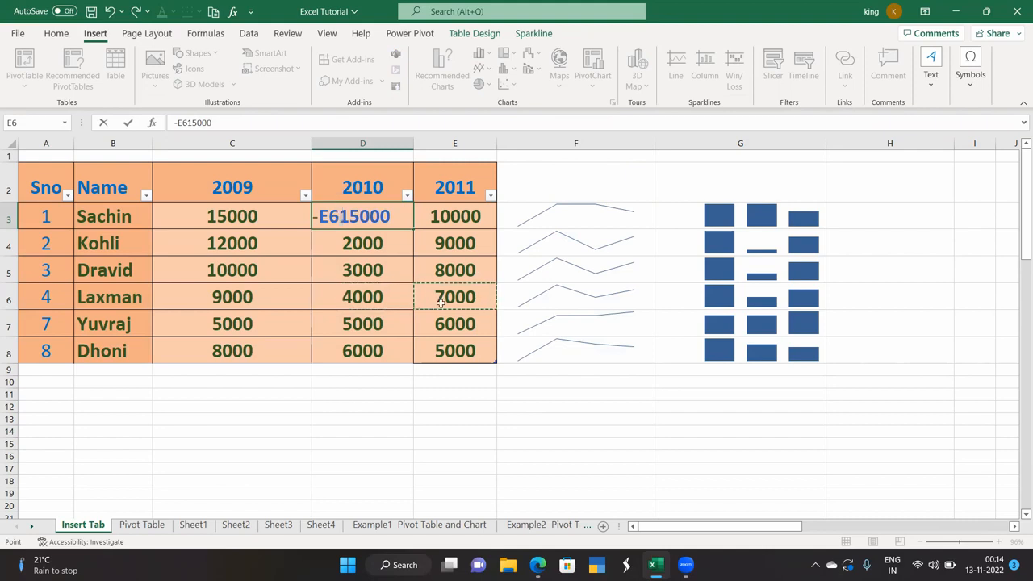
key(BackSpace)
key(BackSpace)
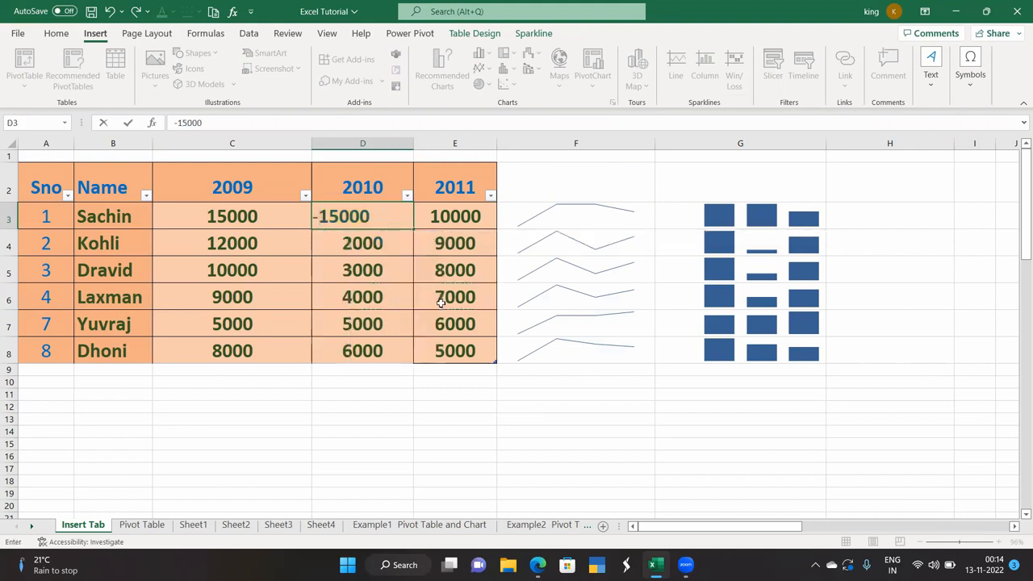
key(Return)
Change the 2011 value in cell E6 to -7000
click(441, 298)
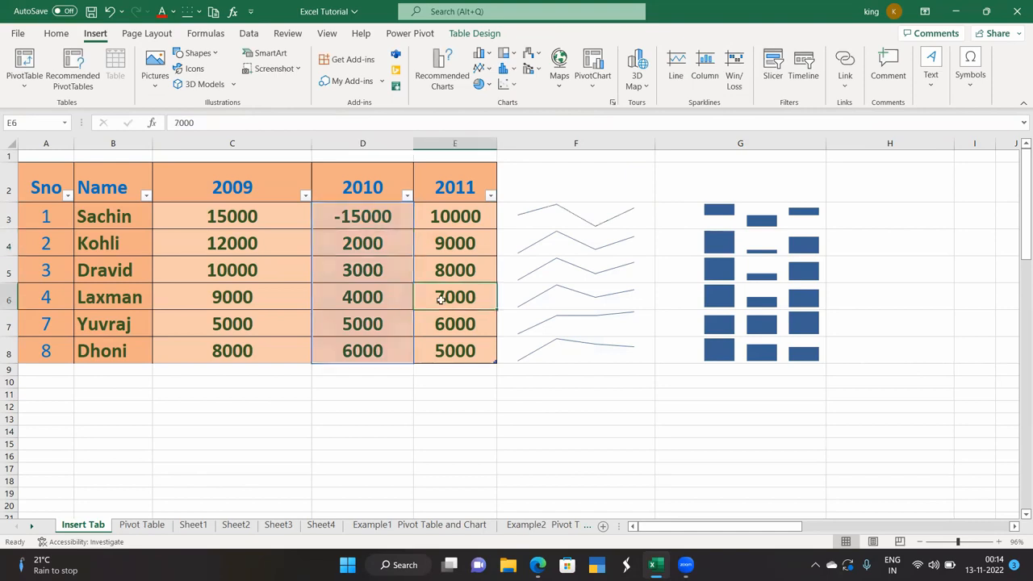
click(175, 121)
text(-)
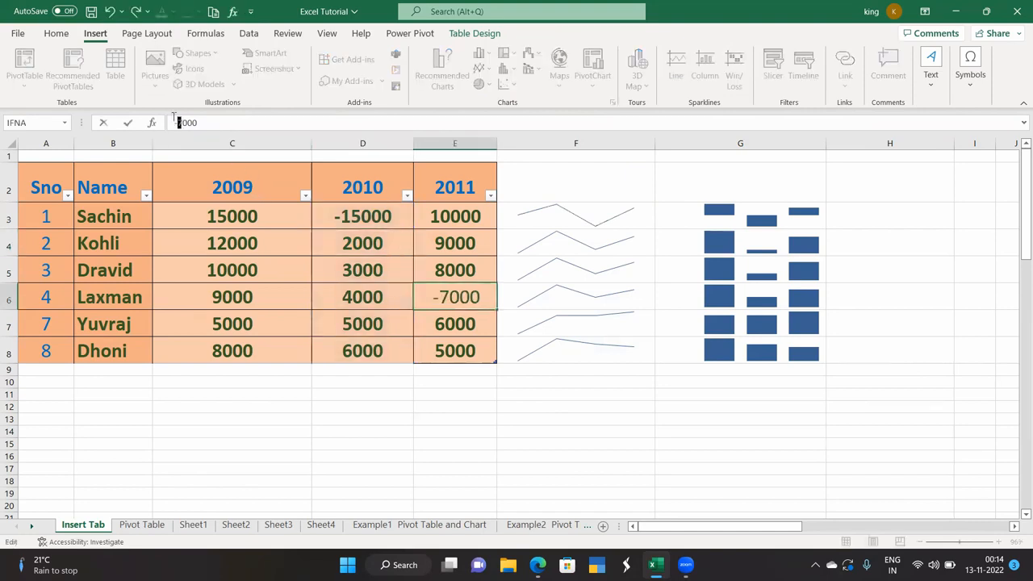
key(Return)
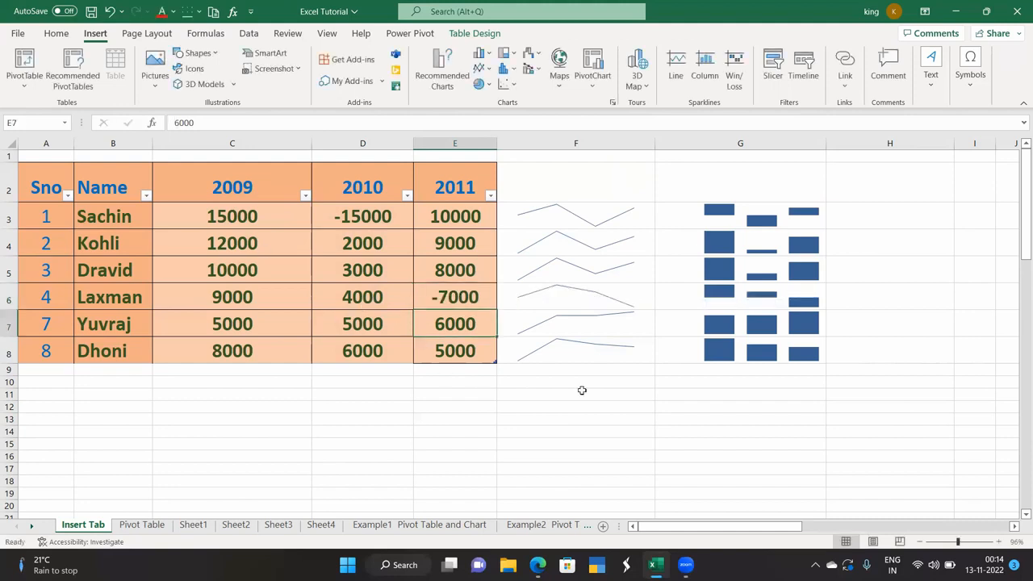
Insert Win/Loss sparklines for the data in B3:E8 into H3:H8 and select the 2010 values D3:D8 for comparison
drag(852, 215, 855, 247)
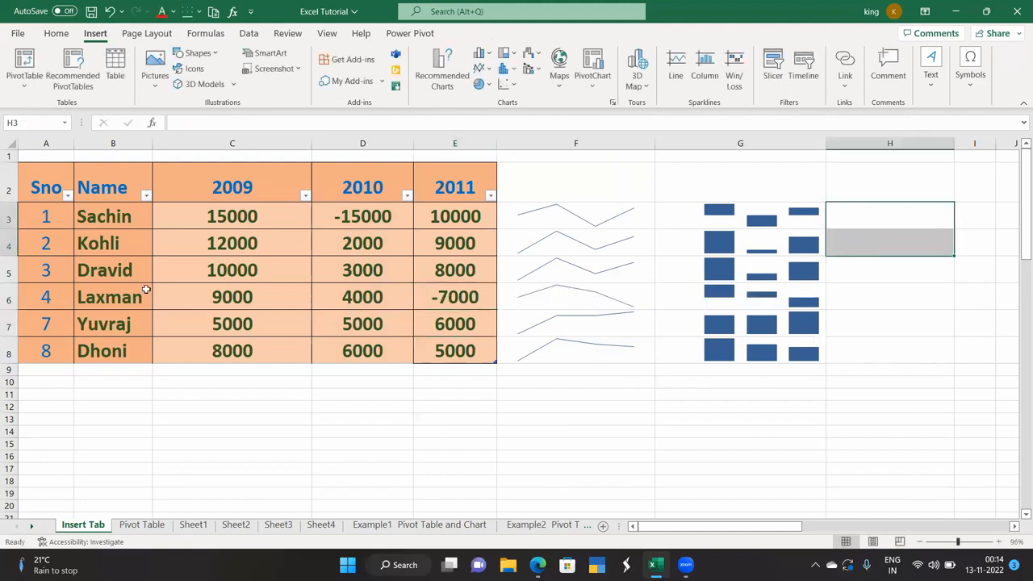
drag(107, 218, 451, 351)
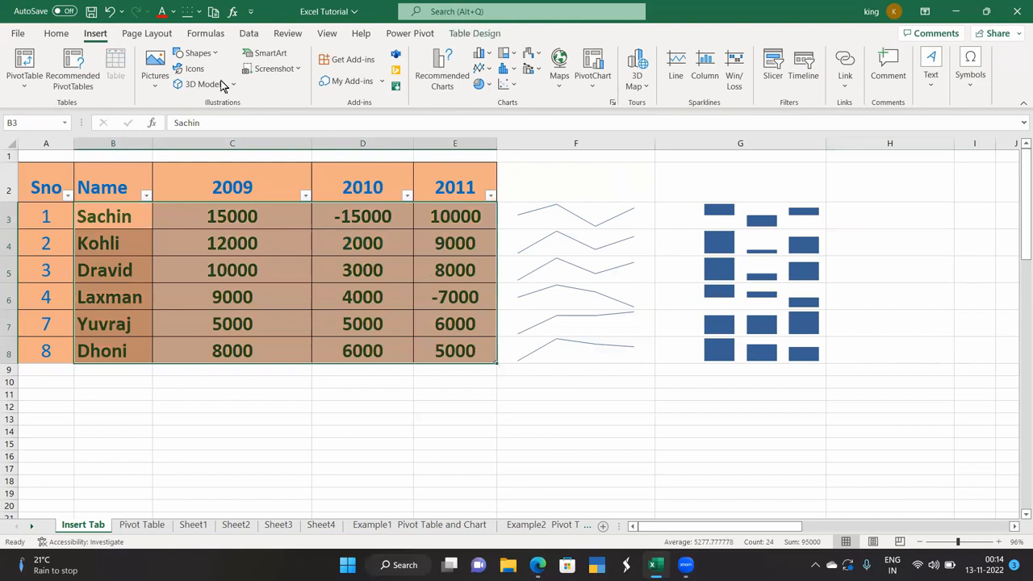
click(734, 77)
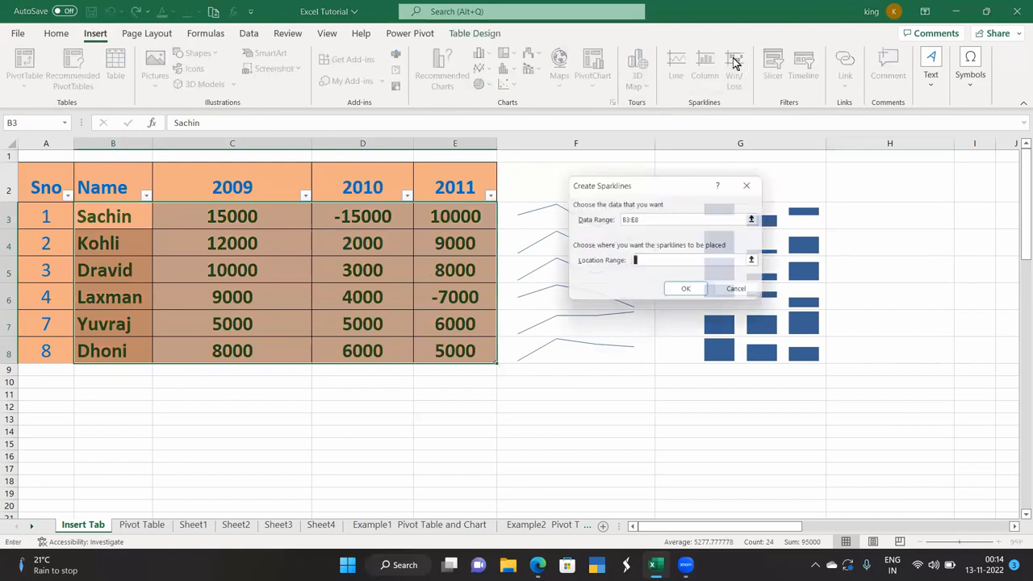
drag(860, 218, 872, 355)
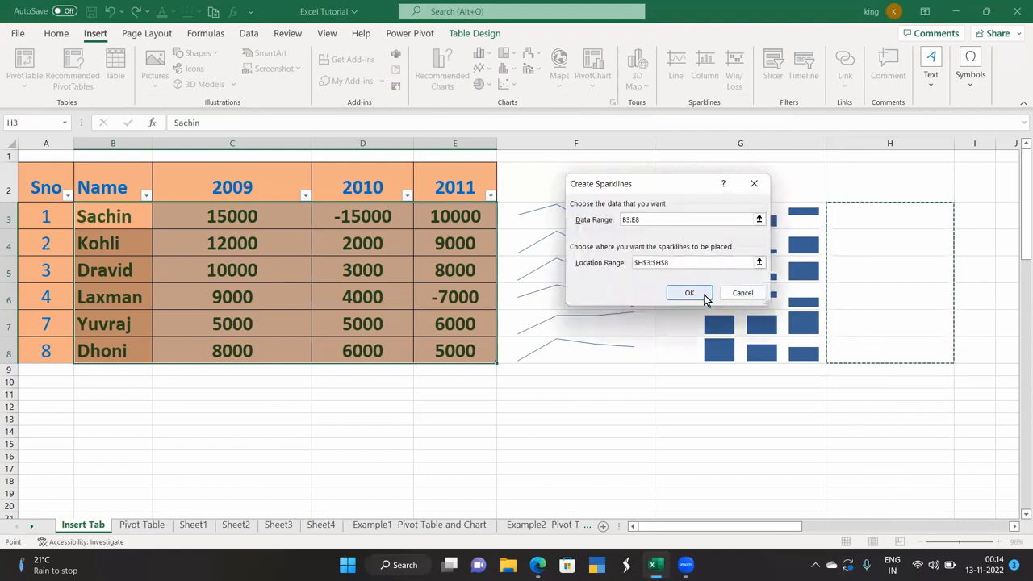
click(687, 291)
click(693, 393)
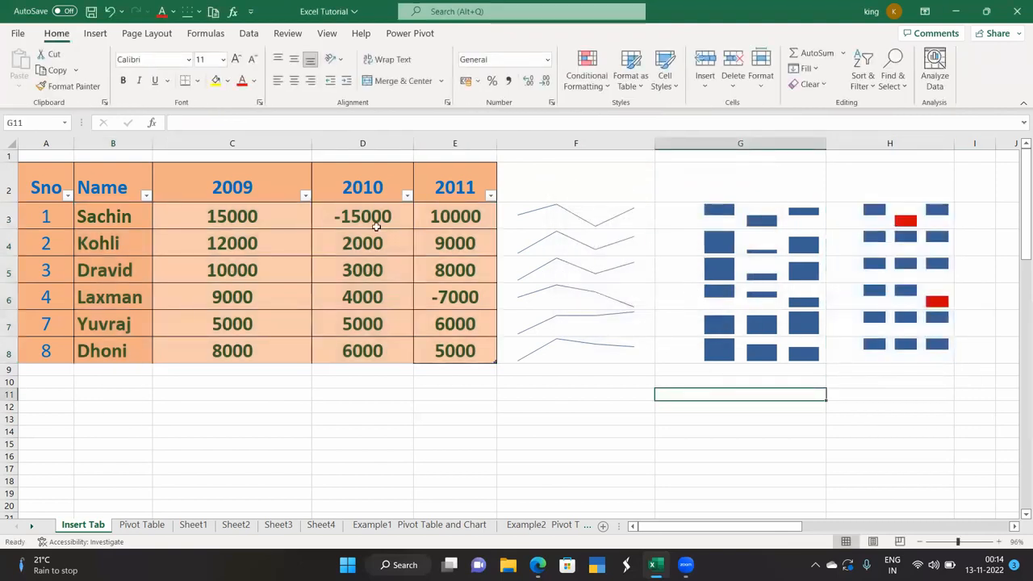
drag(367, 217, 362, 350)
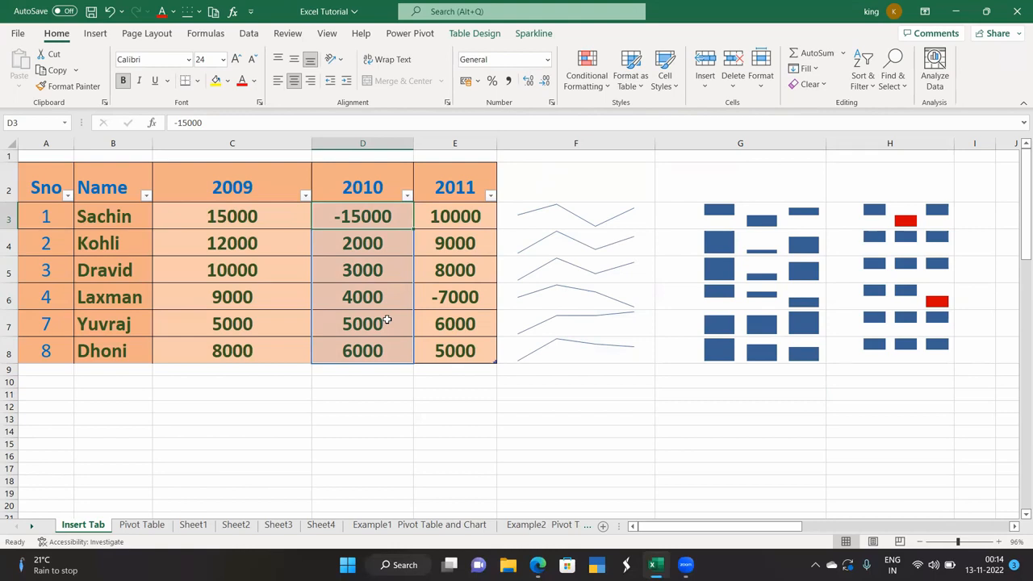
Switch to the Example1 Pivot Table and Chart sheet and go to the top of the match data table
click(95, 33)
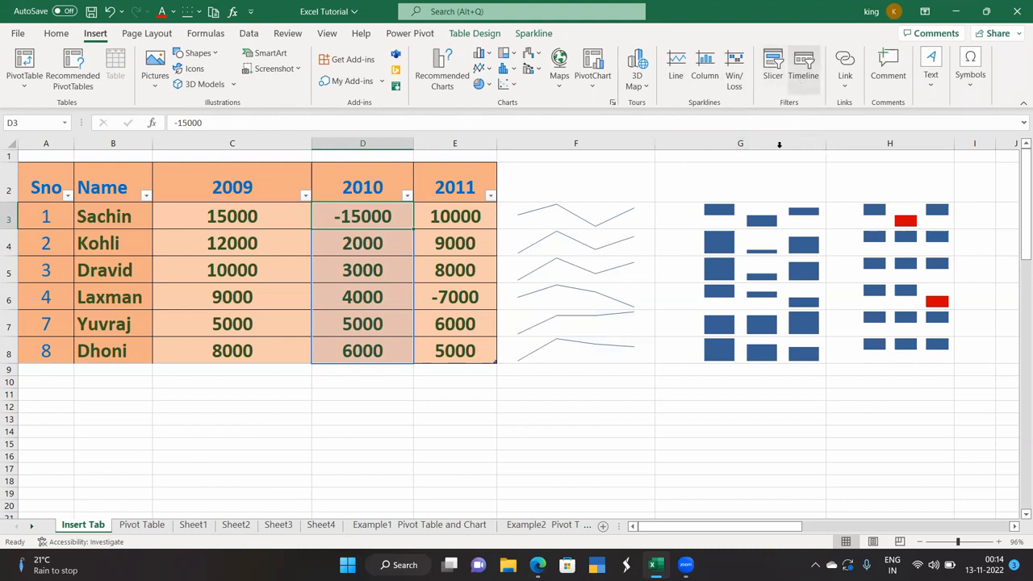
click(383, 525)
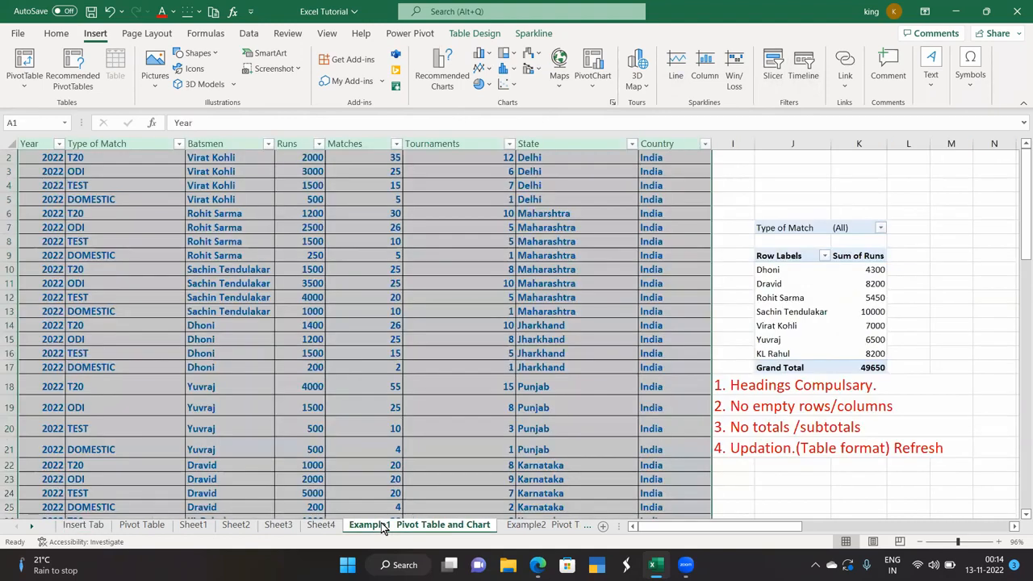
click(376, 339)
scroll(375, 339, up, 1)
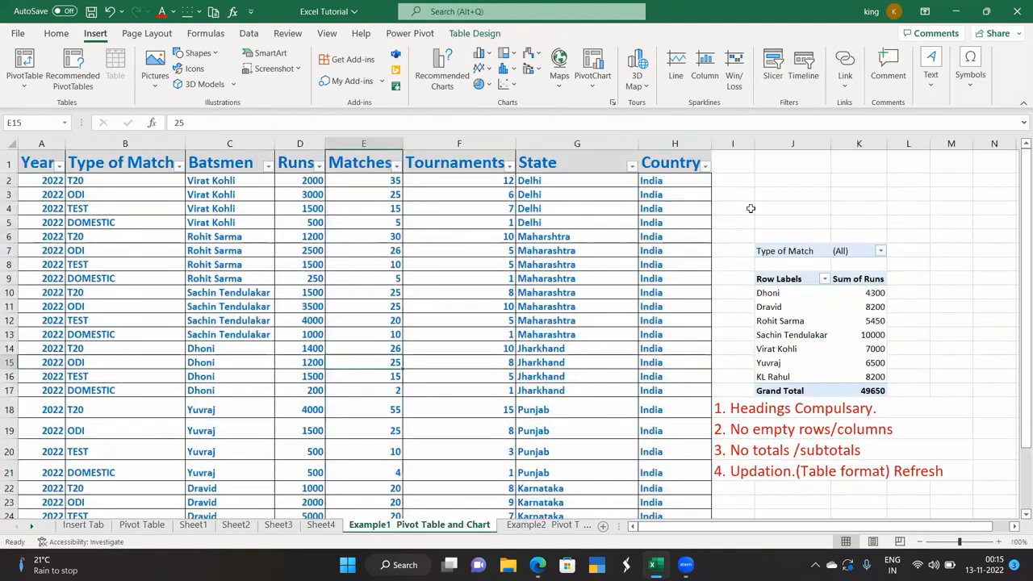
click(790, 186)
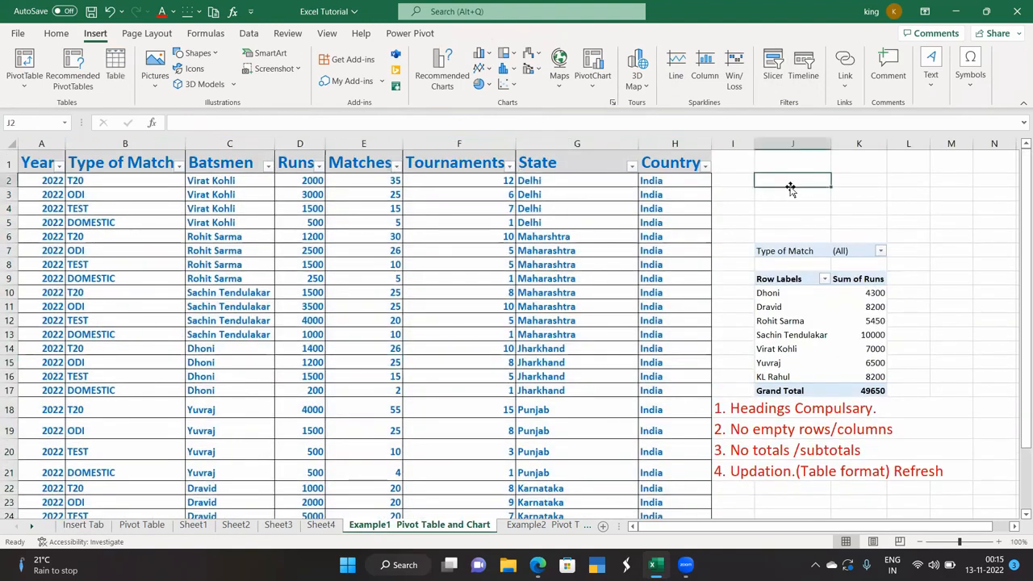
click(772, 68)
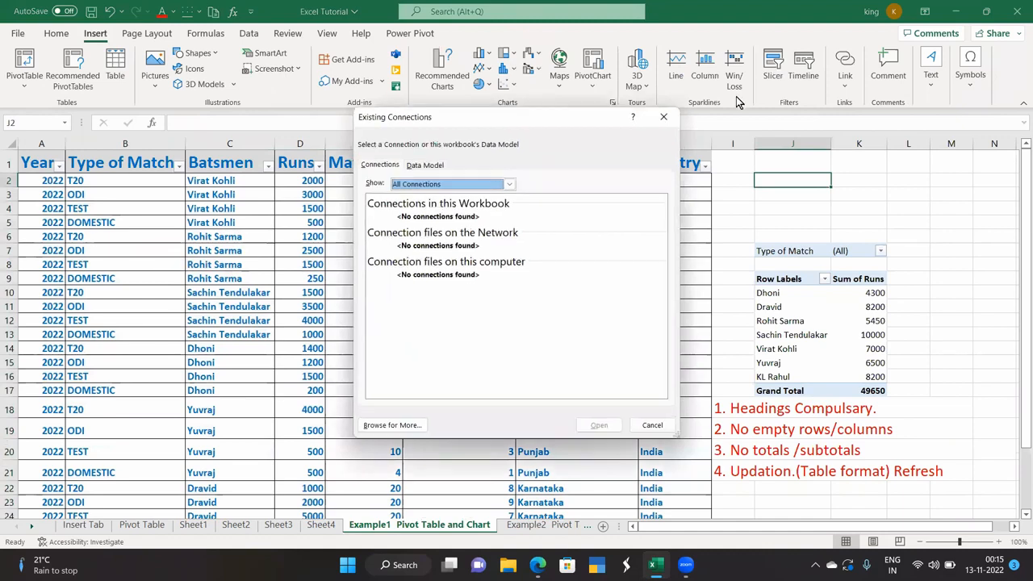
click(663, 117)
Insert slicers for Type of Match, Batsmen and State on the match data table A1:H29
drag(42, 162, 685, 478)
click(763, 60)
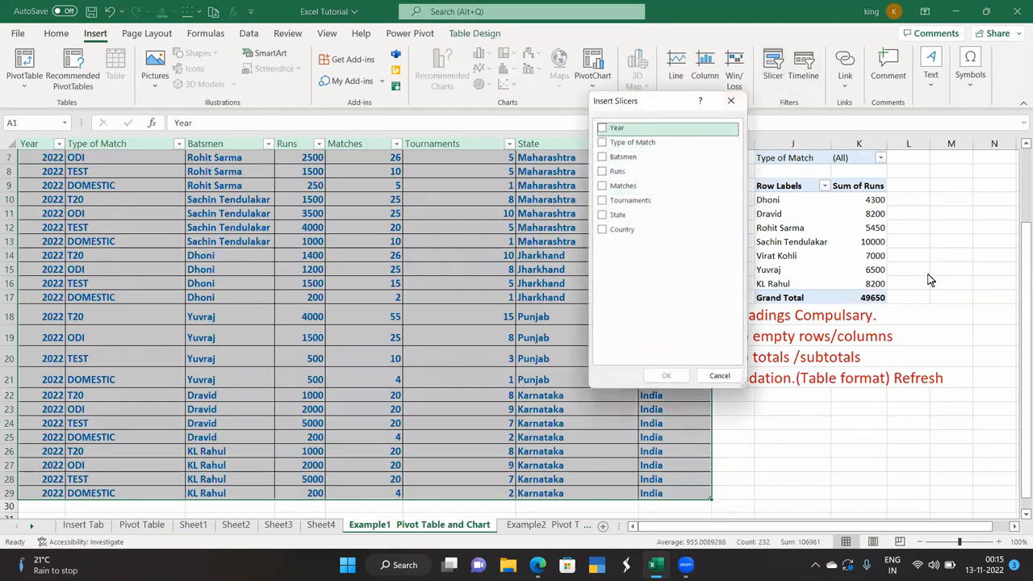
click(604, 230)
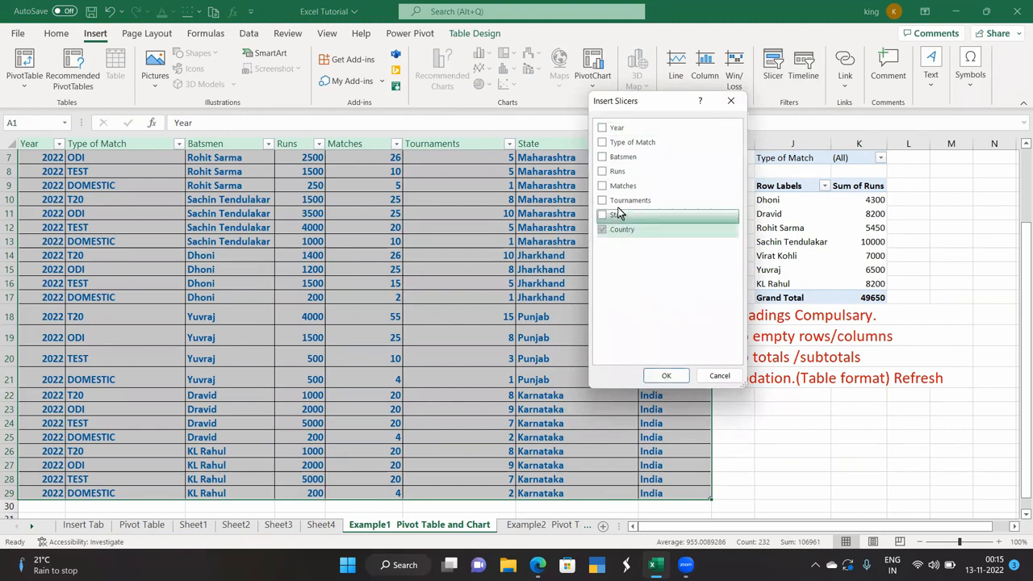
click(602, 230)
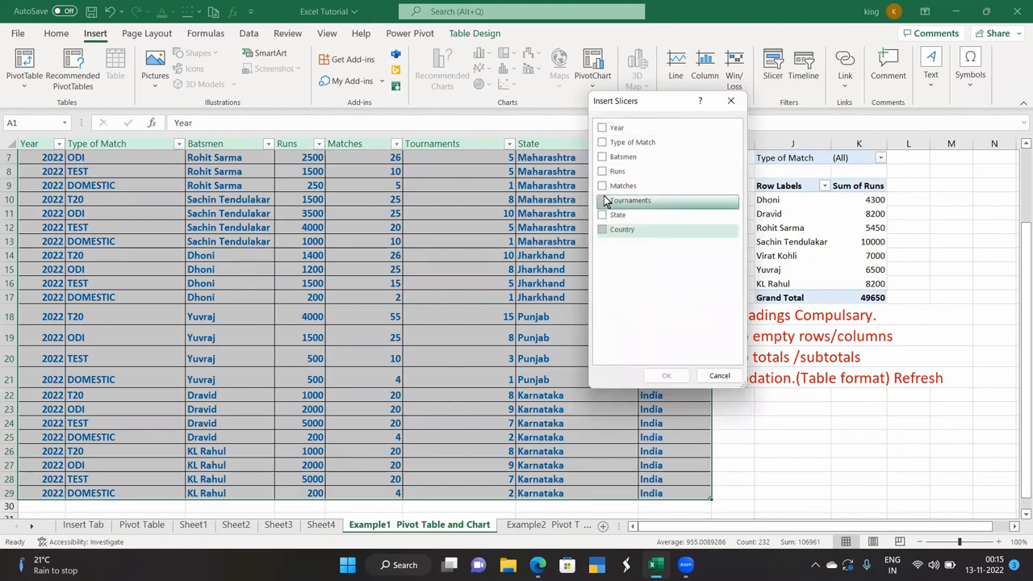
click(602, 216)
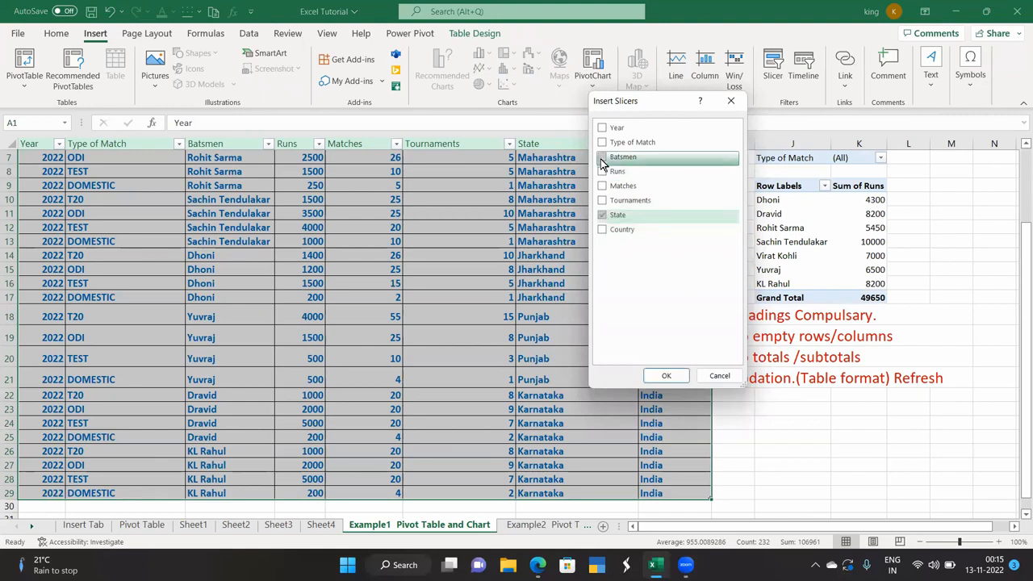
click(602, 157)
click(602, 143)
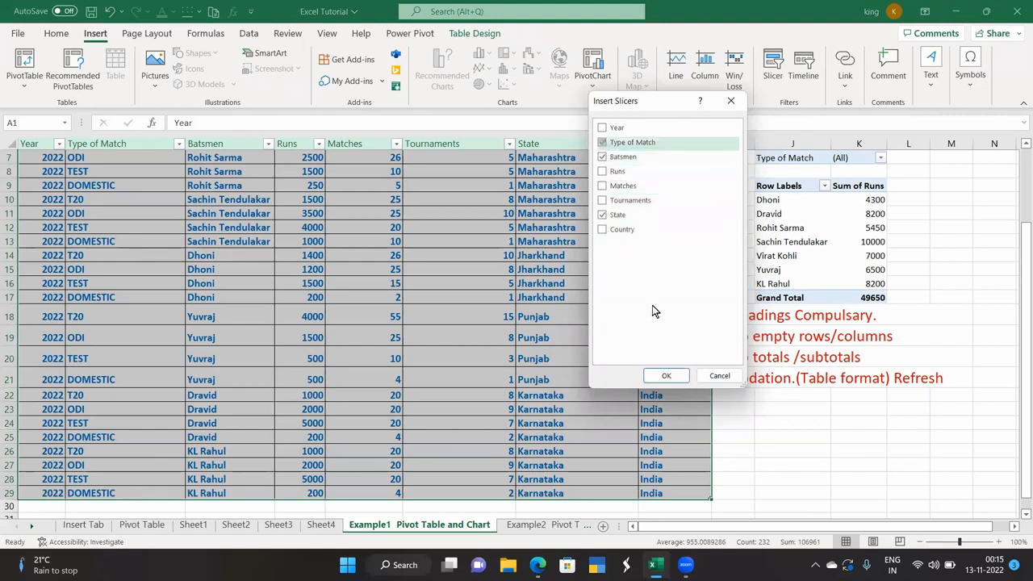
click(667, 375)
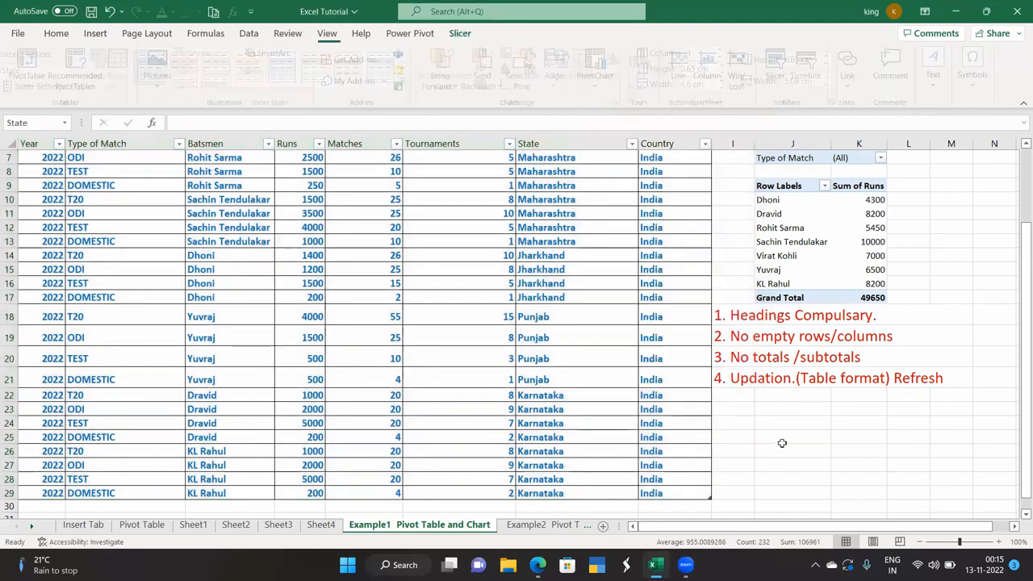
click(788, 400)
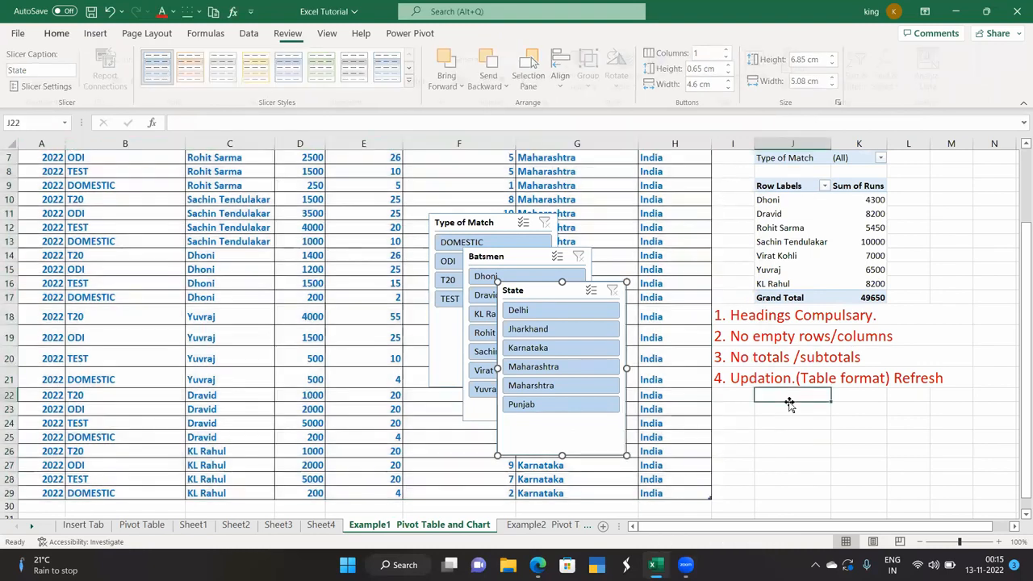
Spread the overlapping State, Batsmen and Type of Match slicers out beside the match table
drag(554, 291, 777, 169)
drag(527, 255, 784, 355)
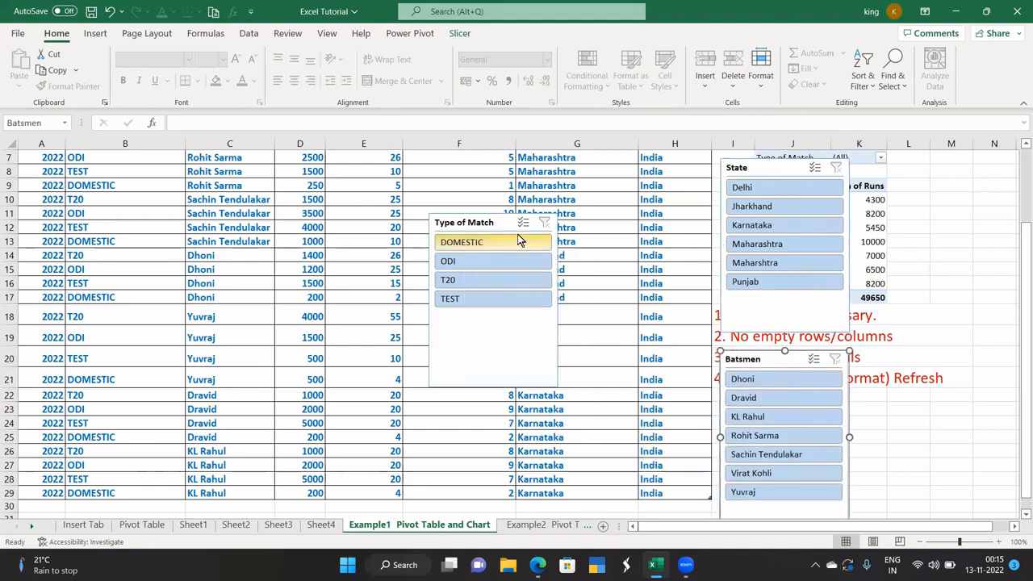
drag(492, 221, 918, 187)
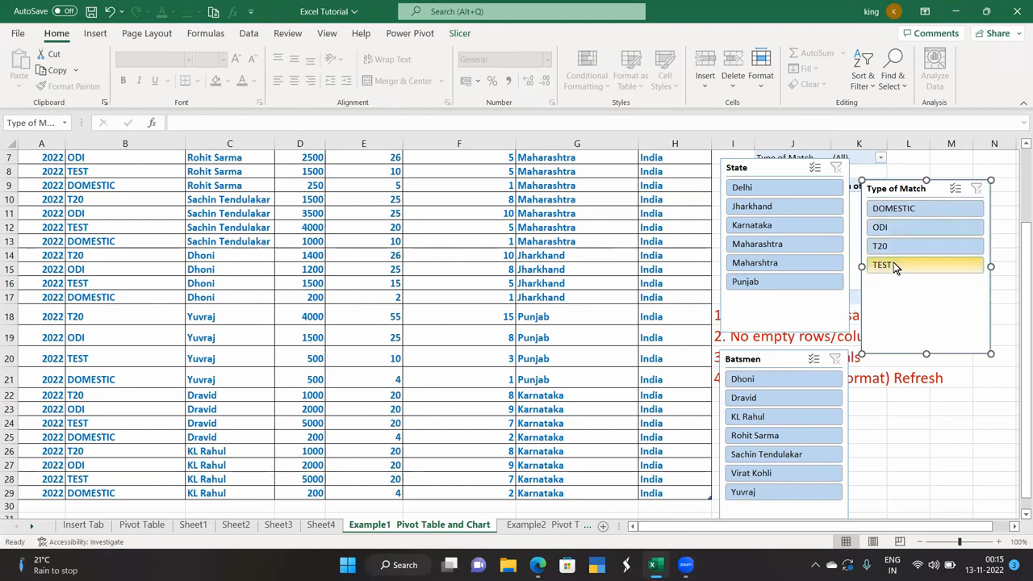
Filter the match table with the slicers to DOMESTIC matches for Delhi, Jharkhand and Maharashtra, one state at a time
click(894, 210)
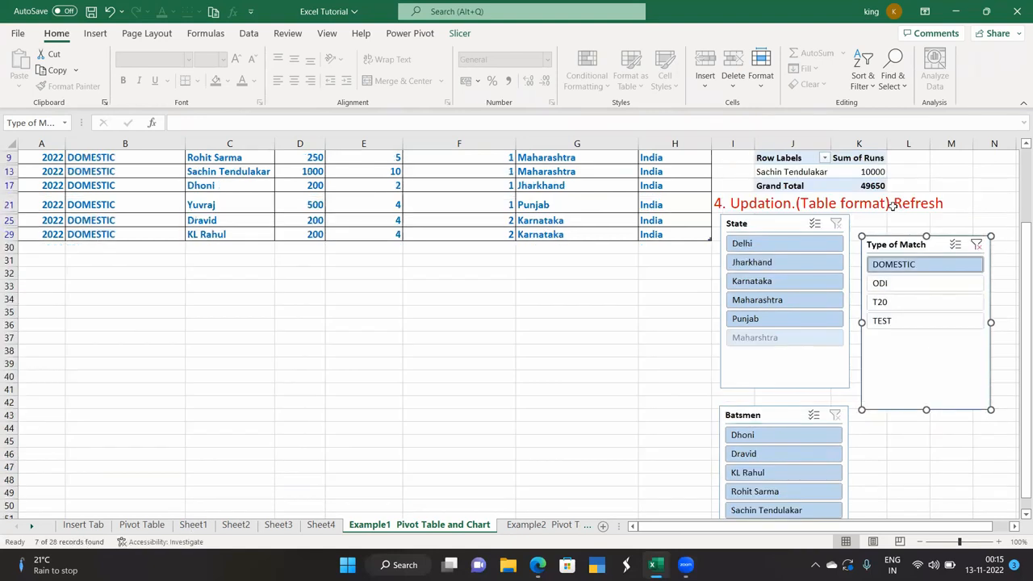
click(760, 244)
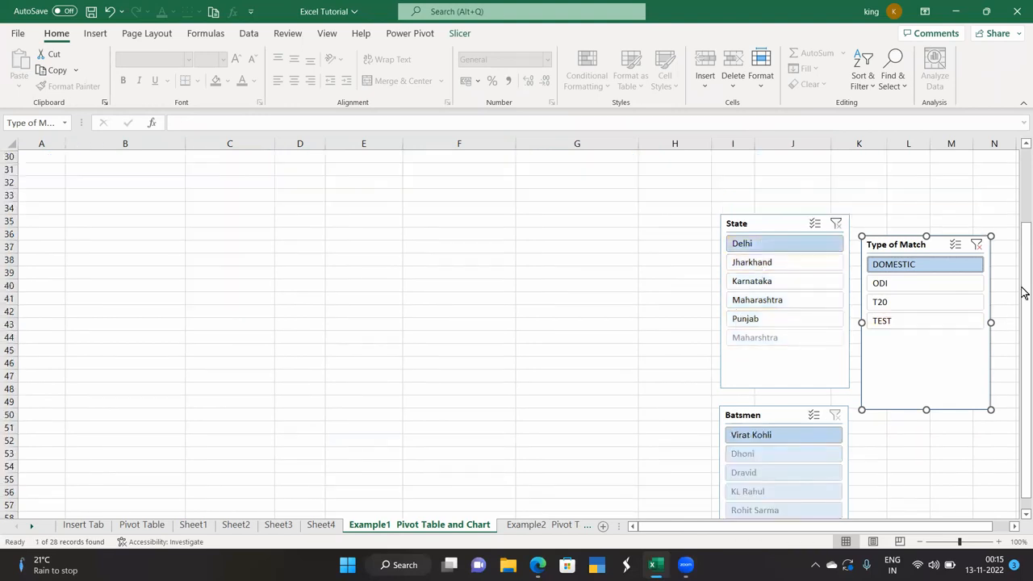
drag(1024, 280, 1018, 184)
click(760, 304)
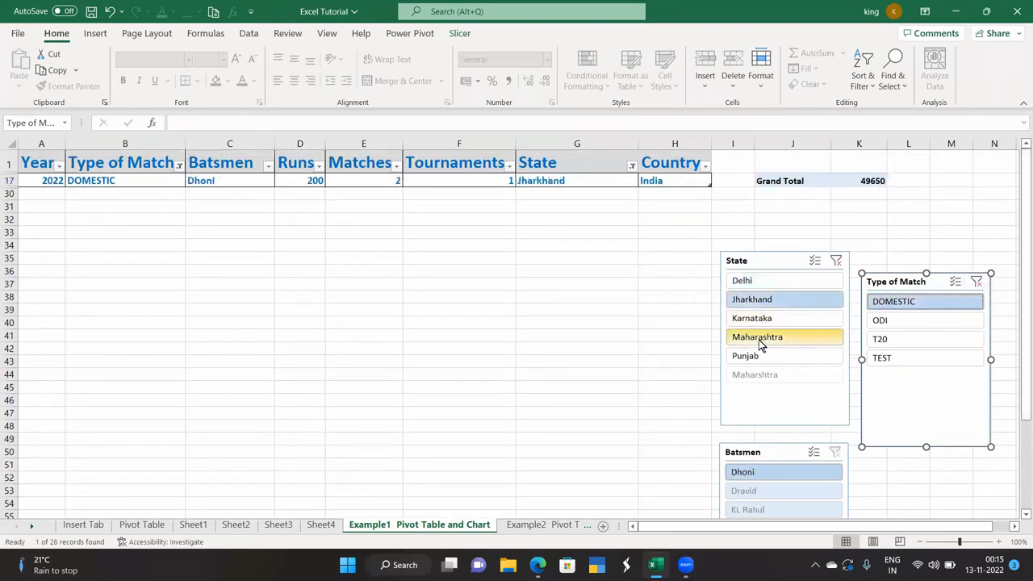
click(761, 339)
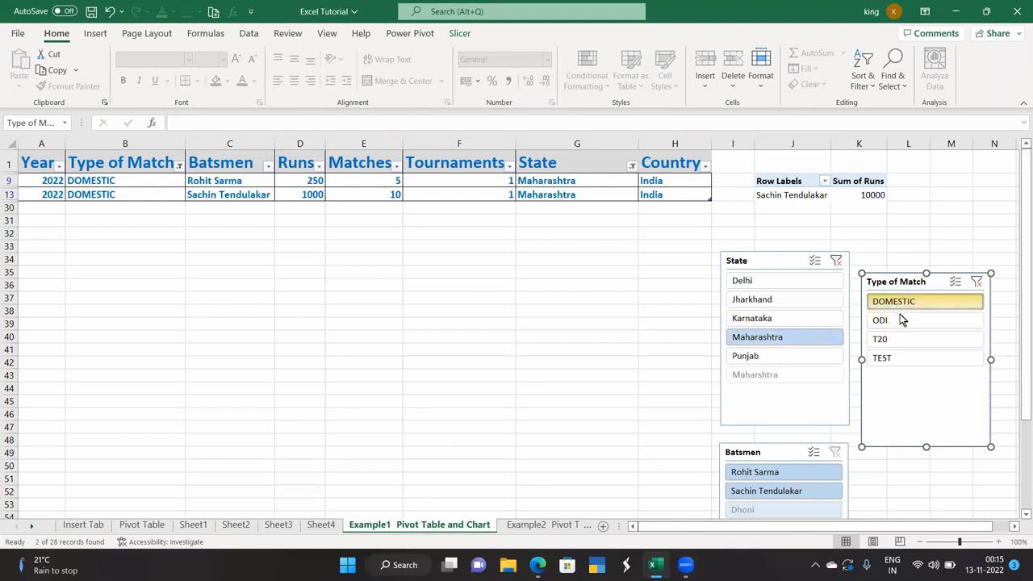
Clear the Type of Match filter and filter the State slicer to Punjab and to Karnataka, one at a time
click(976, 283)
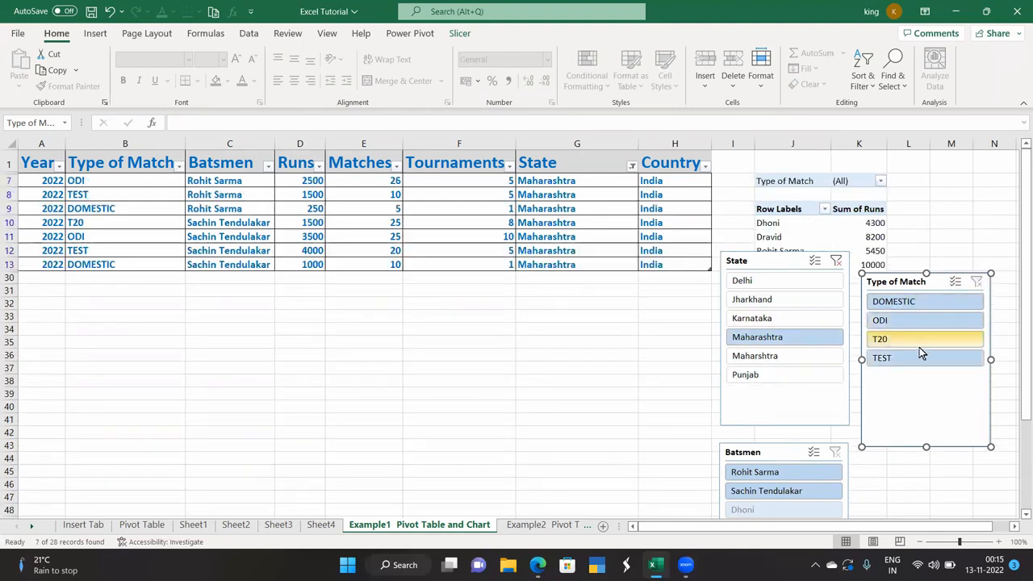
click(753, 377)
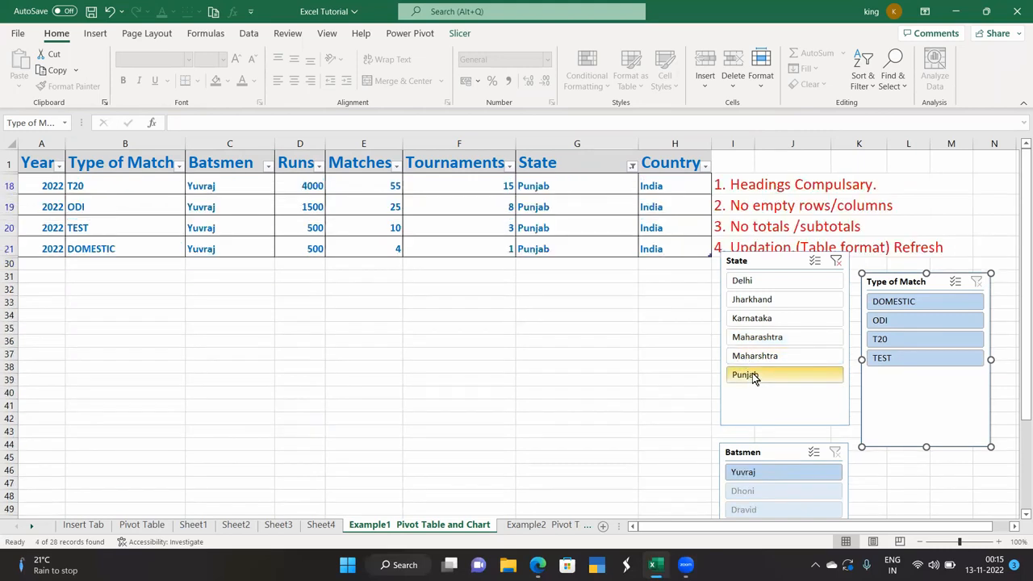
click(765, 325)
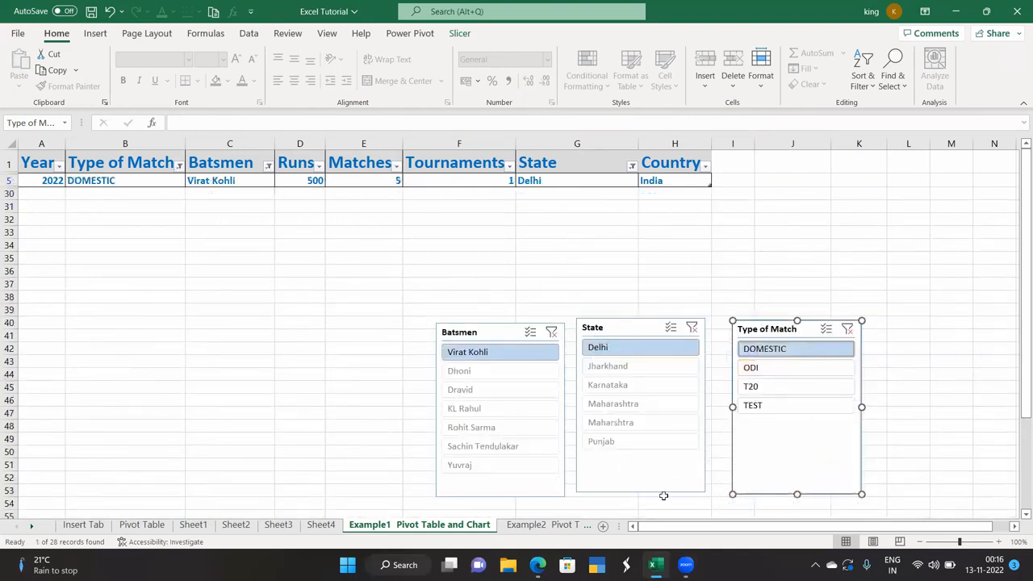
Filter the table by the batsman Dravid, trying the State slicer with Karnataka and with Maharshtra
click(491, 393)
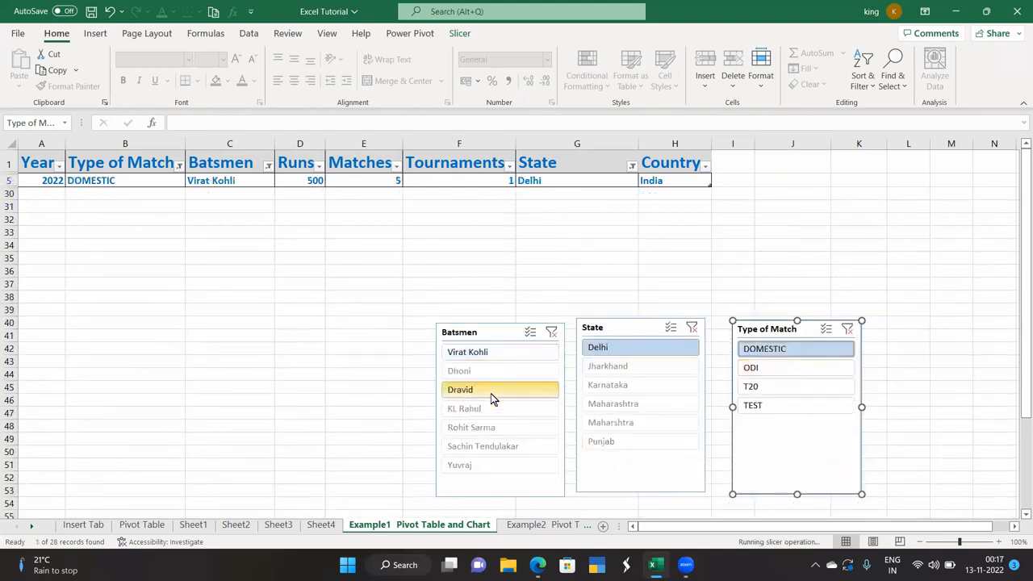
click(634, 348)
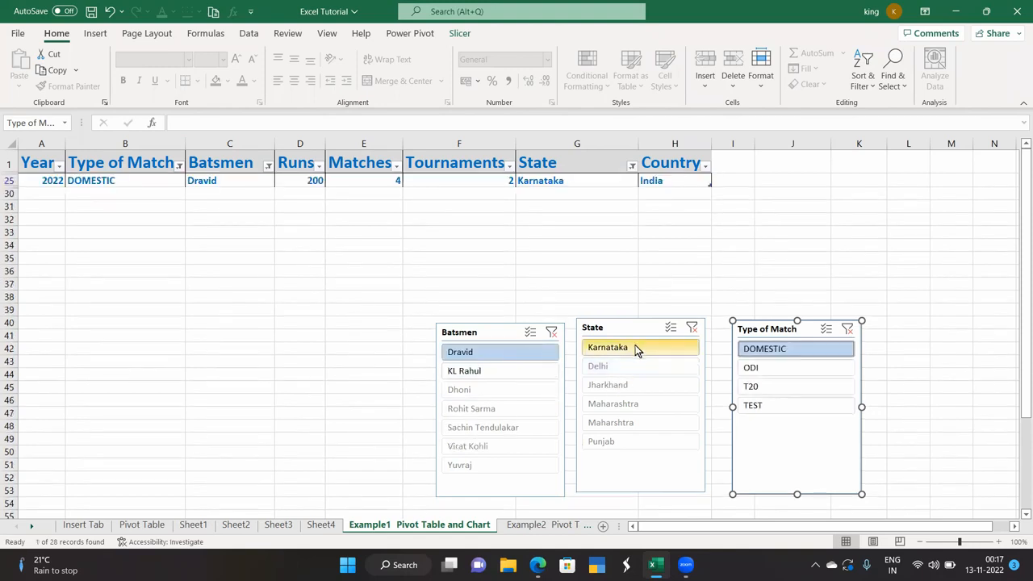
click(634, 422)
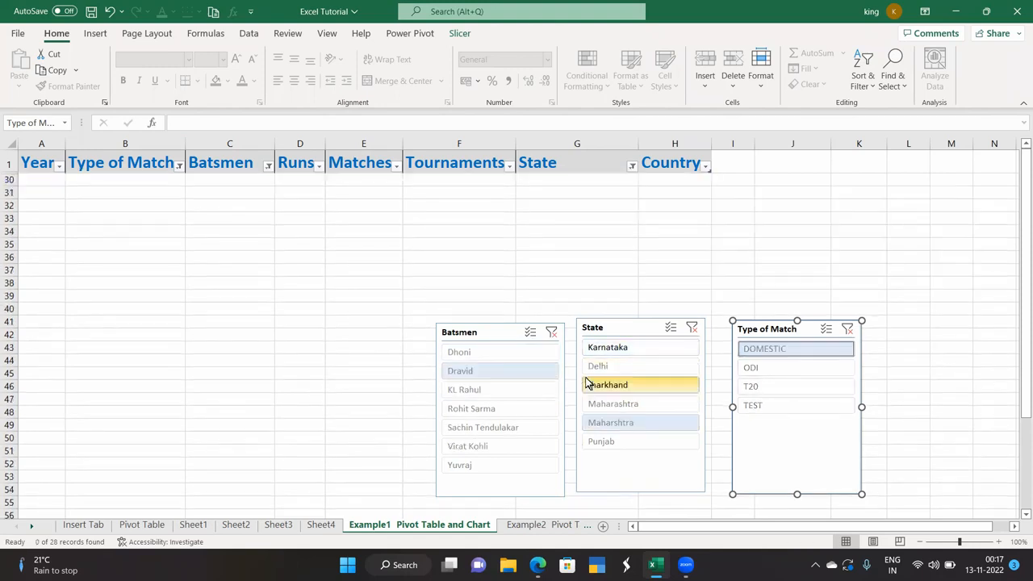
Clear the Batsmen filter, filter the table by the state Maharashtra, and clear the State filter again
click(552, 333)
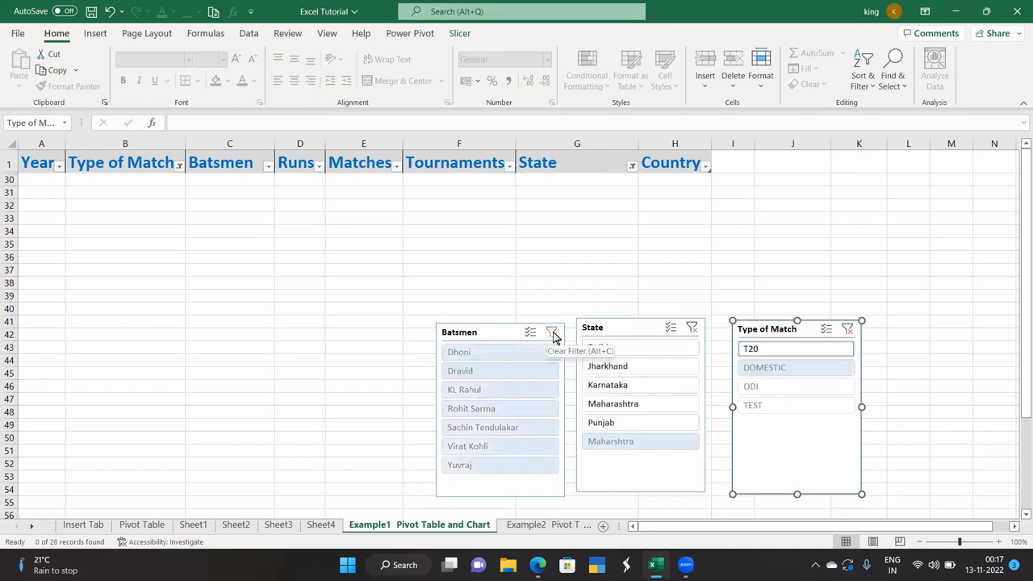
click(638, 407)
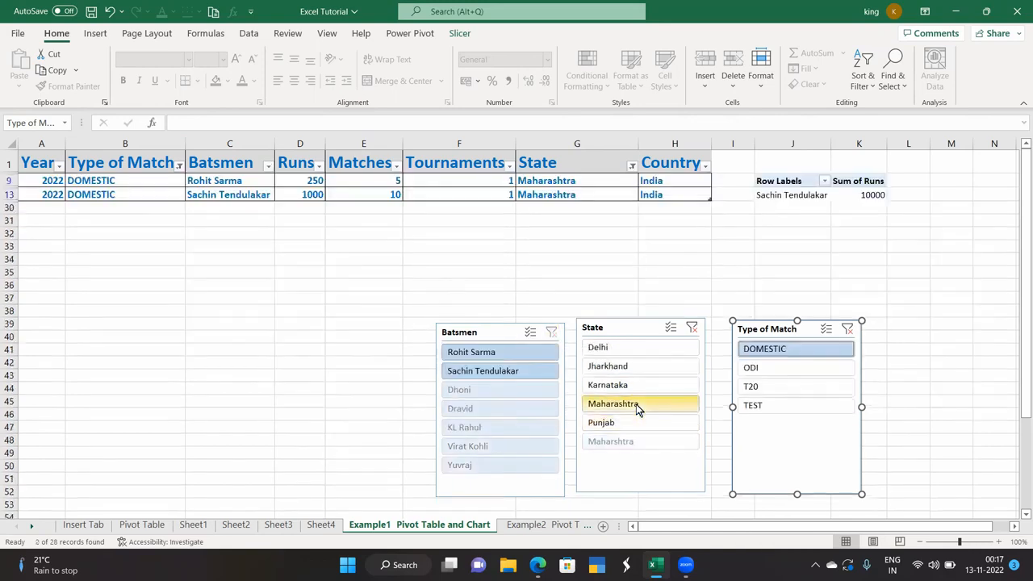
click(691, 328)
Filter the table by T20 matches and by the state Karnataka in turn, clearing each slicer filter again
click(767, 385)
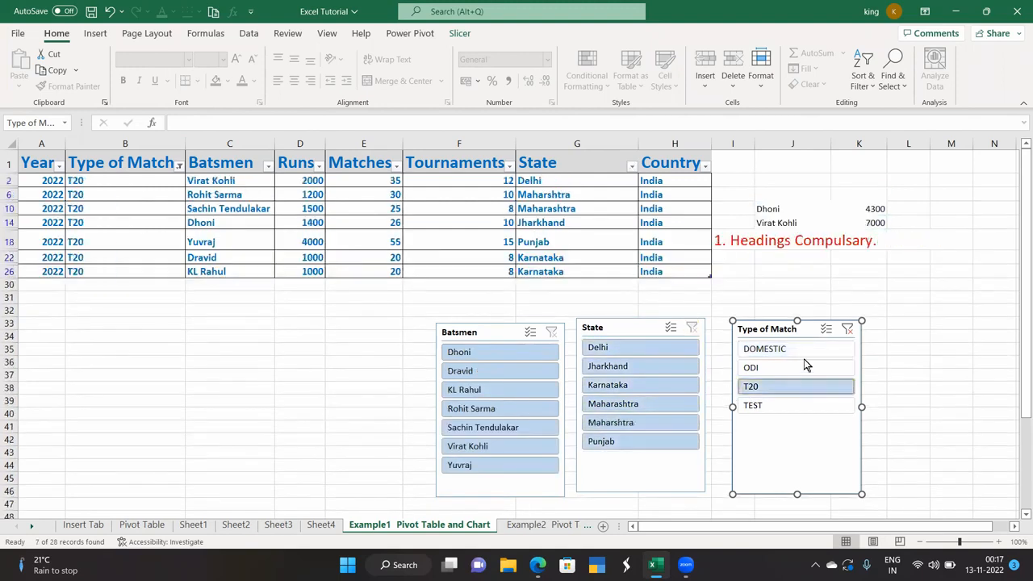
click(847, 329)
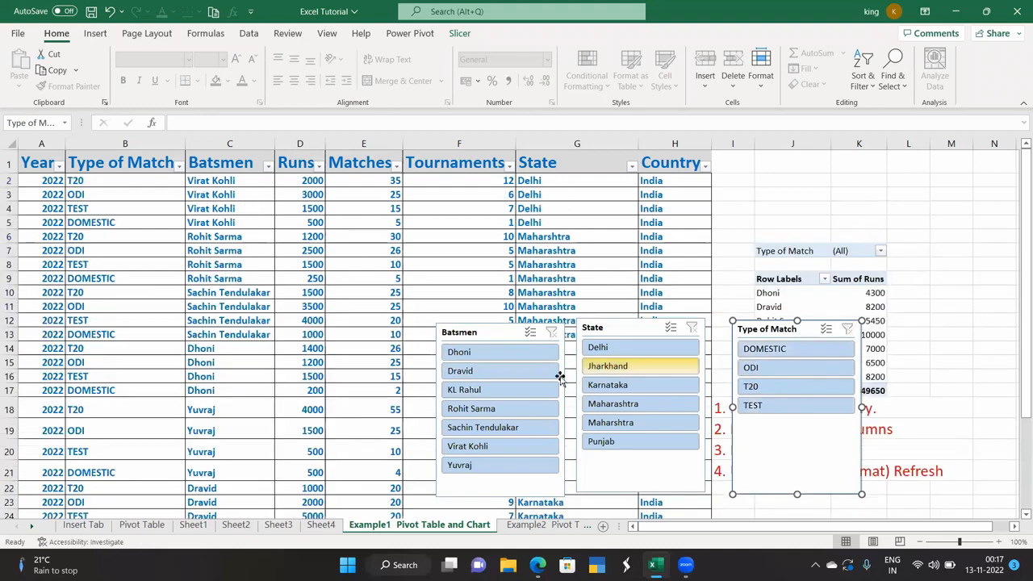
click(612, 385)
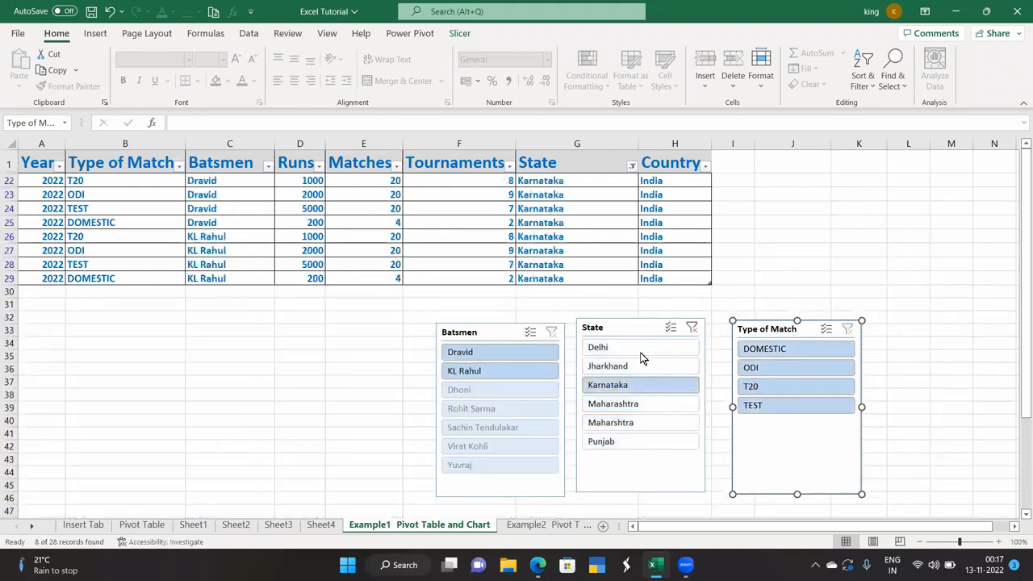
click(691, 327)
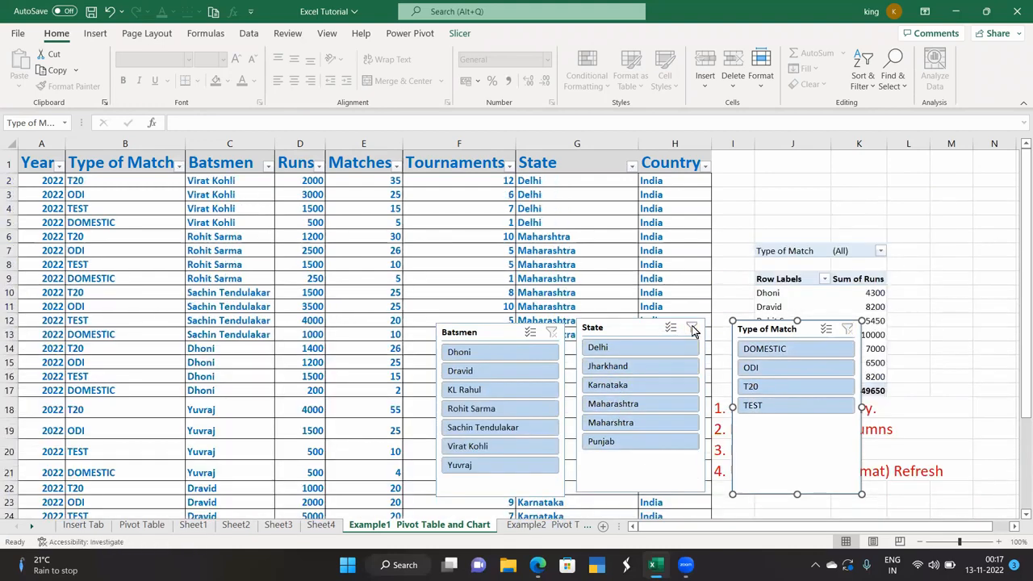
Filter the table by the batsman Dhoni, try clearing the State slicer, and select empty cell E42
click(473, 354)
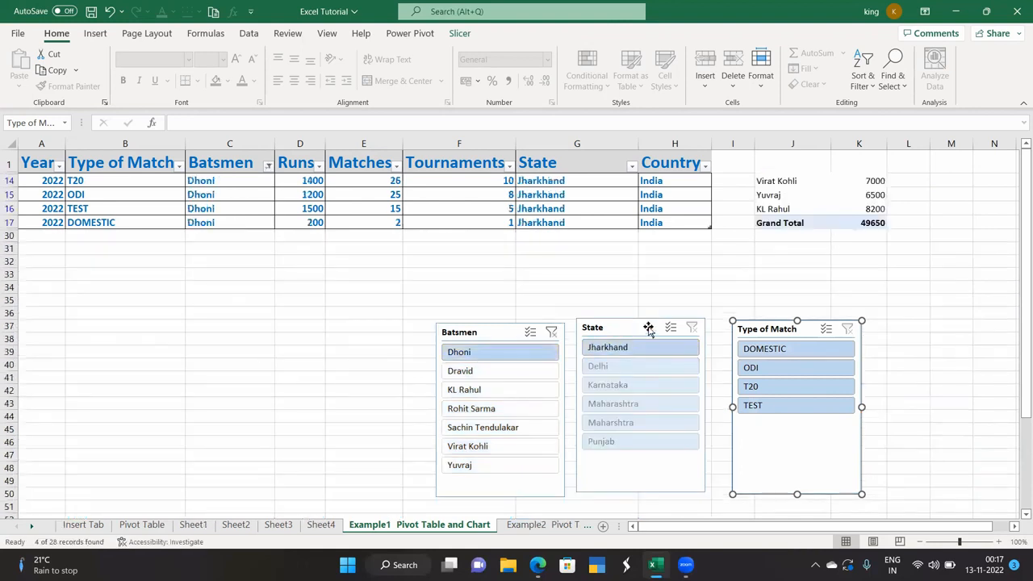
click(693, 331)
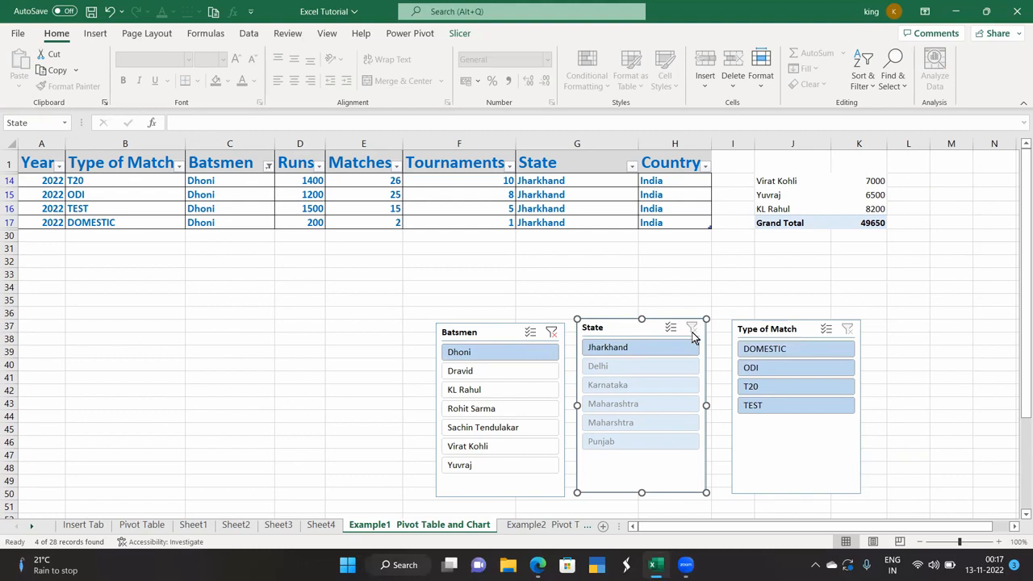
click(338, 393)
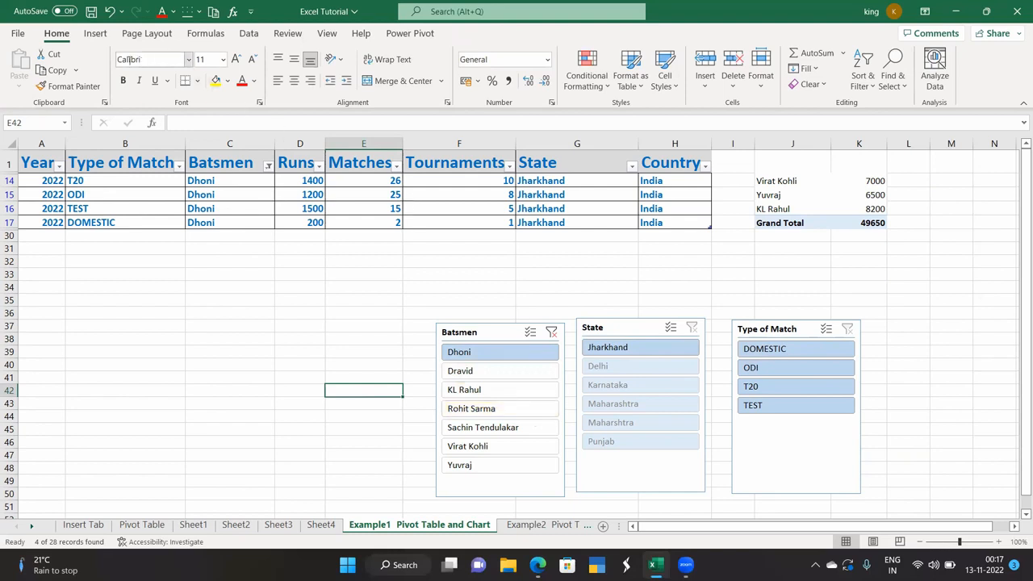
Check the description of the Timeline filter and the options for inserting a link
click(95, 33)
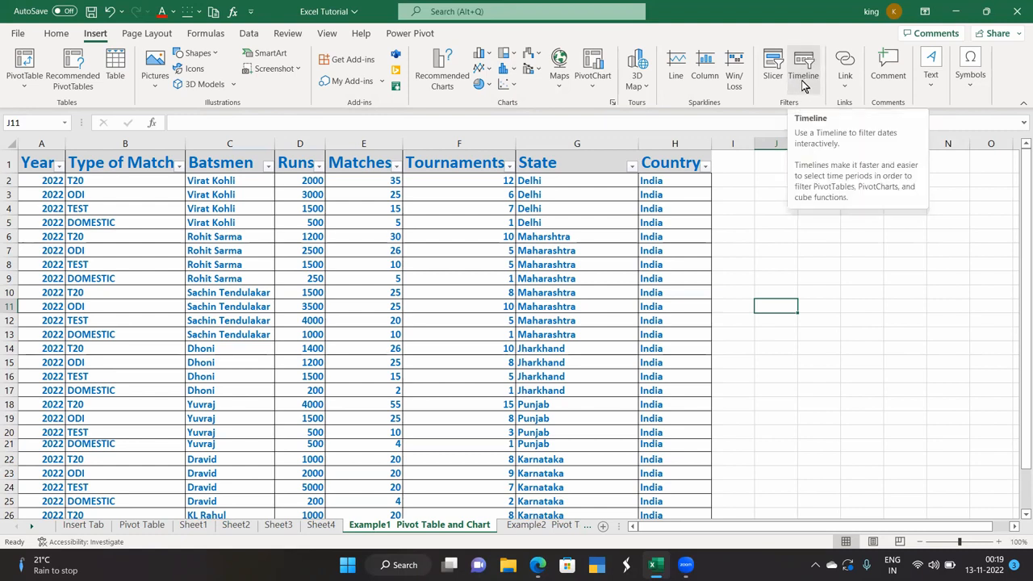
click(843, 89)
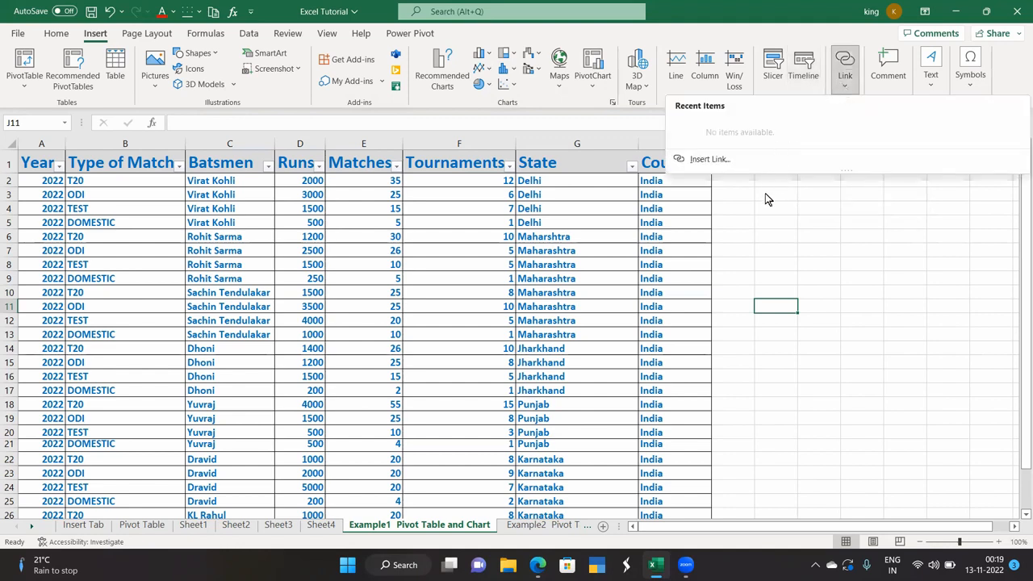
click(742, 220)
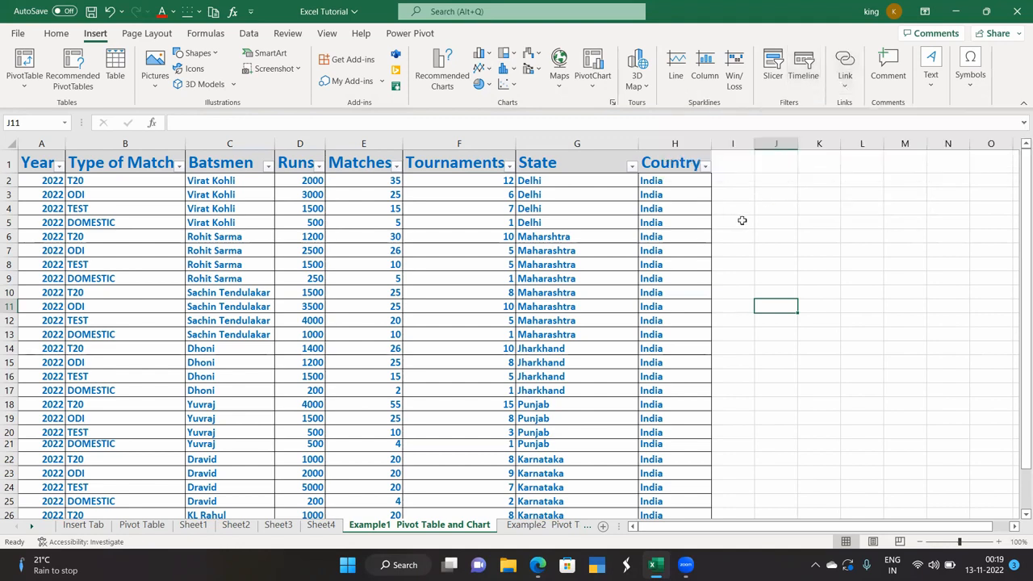
Enter "sheet 1" in cell J5 as the text for a link
click(769, 224)
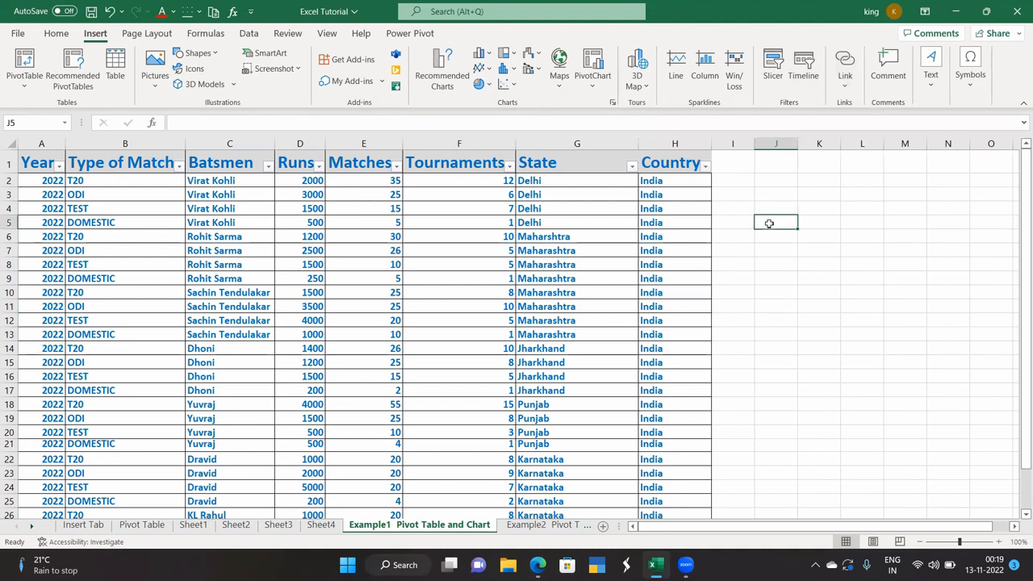
text(s)
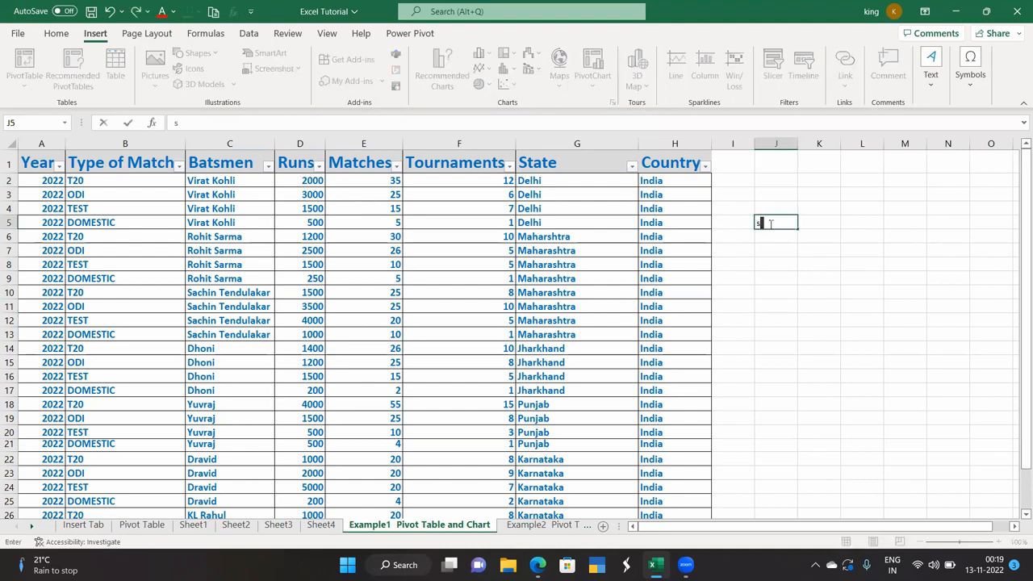
text(heet 1)
key(Return)
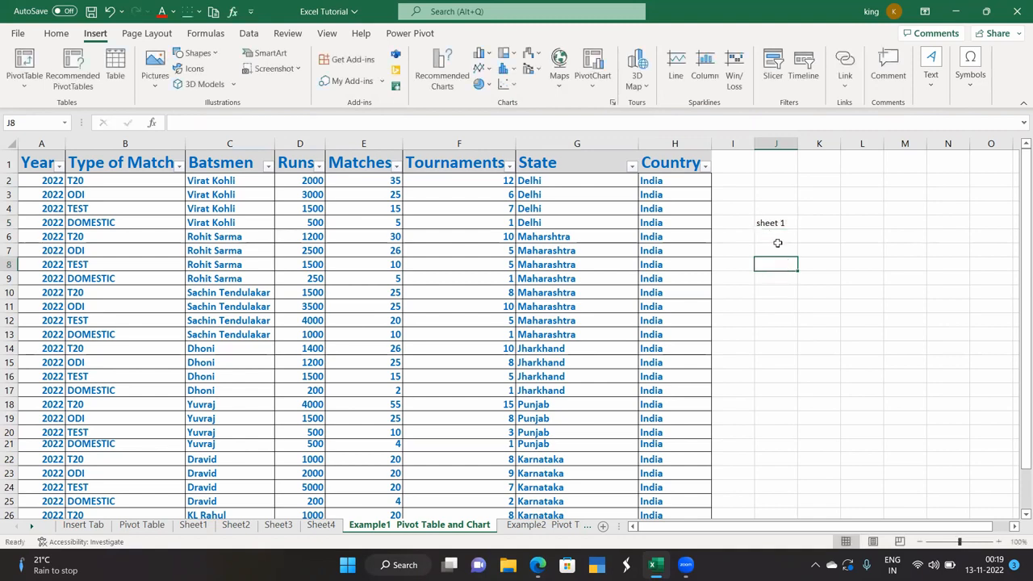
Link the "sheet 1" text in cell J5 to Sheet1, cell A1, in this workbook
click(772, 222)
click(848, 81)
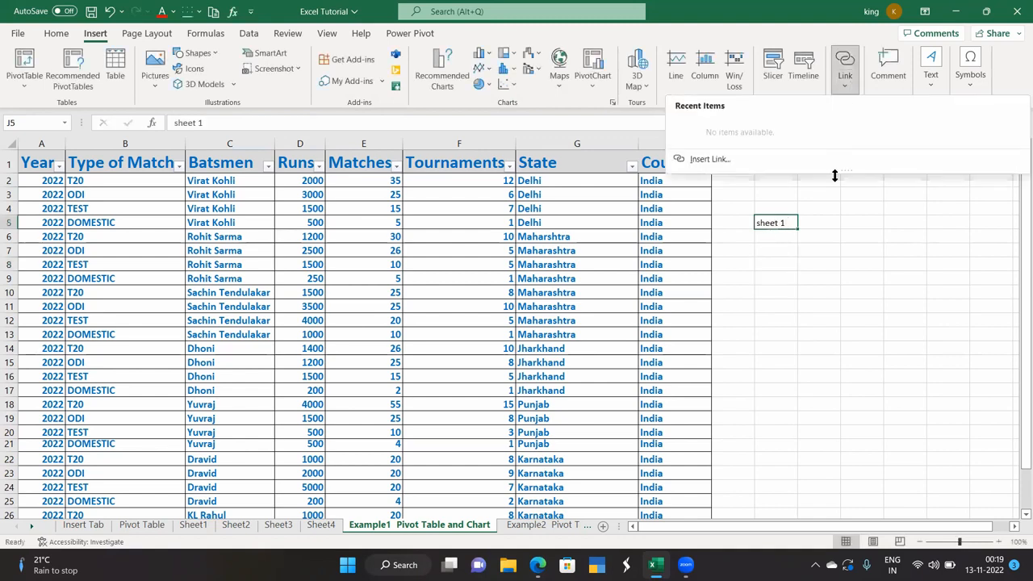
click(723, 164)
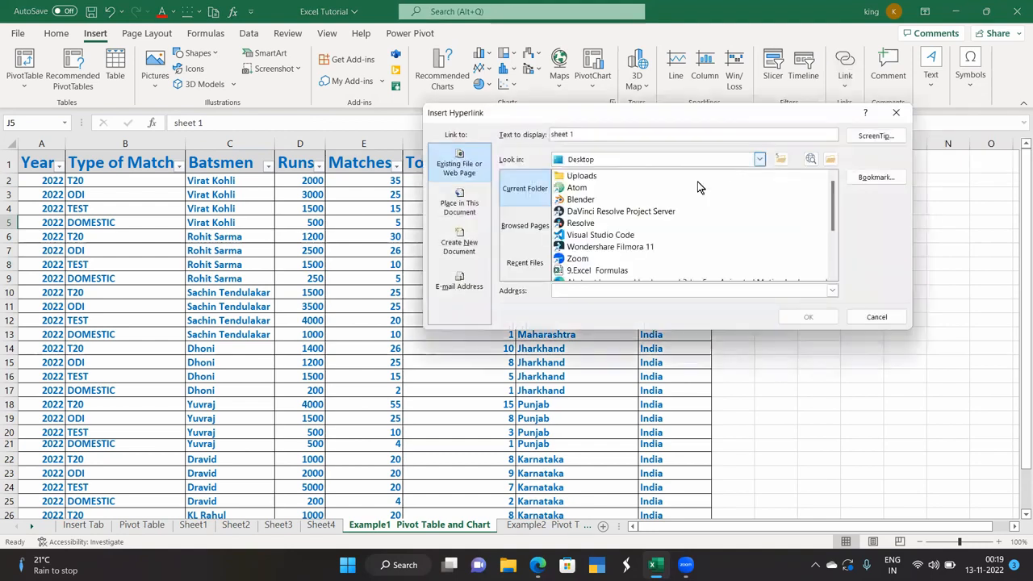
click(454, 208)
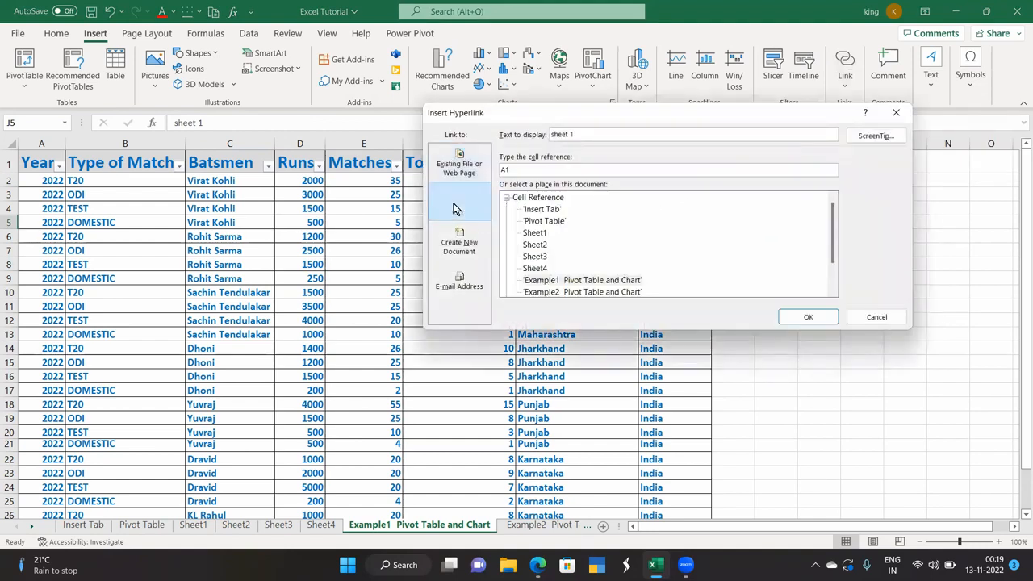
click(537, 234)
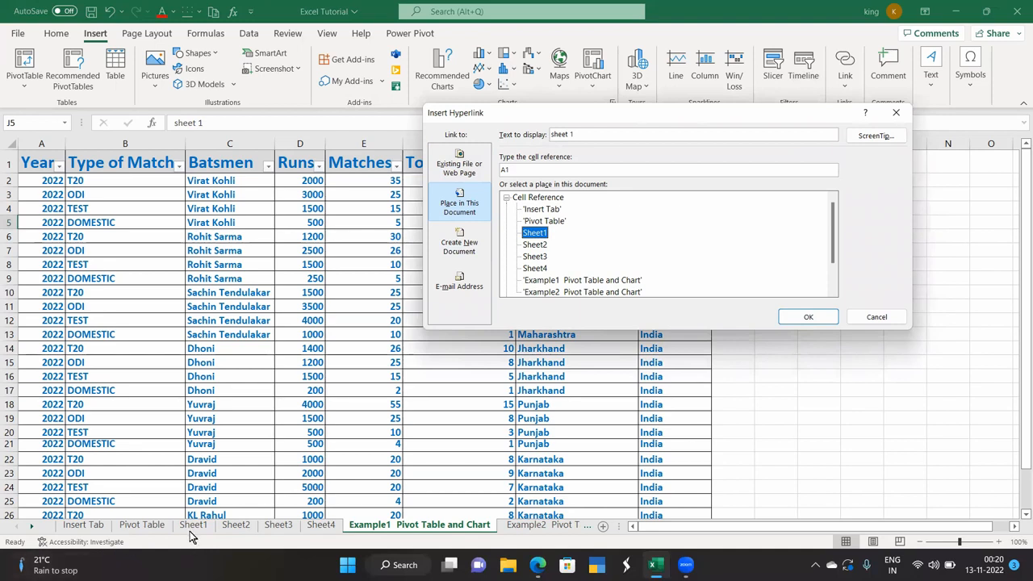
click(810, 316)
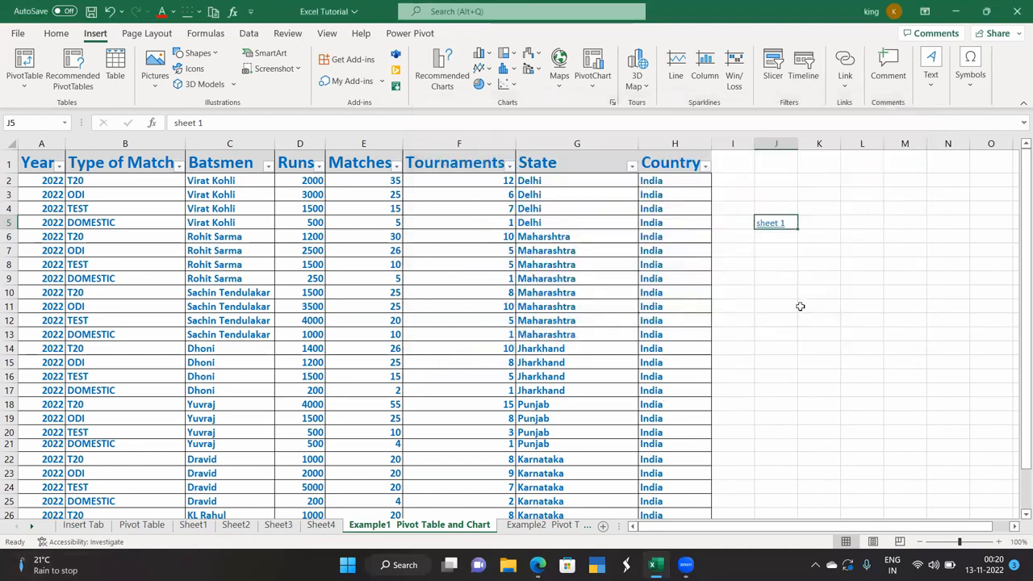
Test the link in cell J5 three times, returning to the Example1 Pivot Table and Chart sheet each time
click(772, 223)
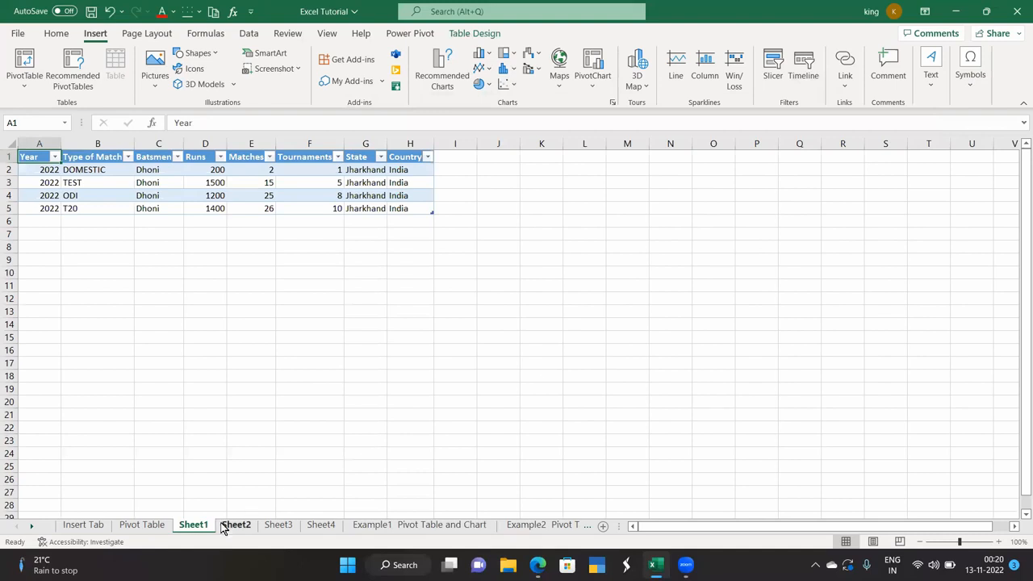
click(371, 525)
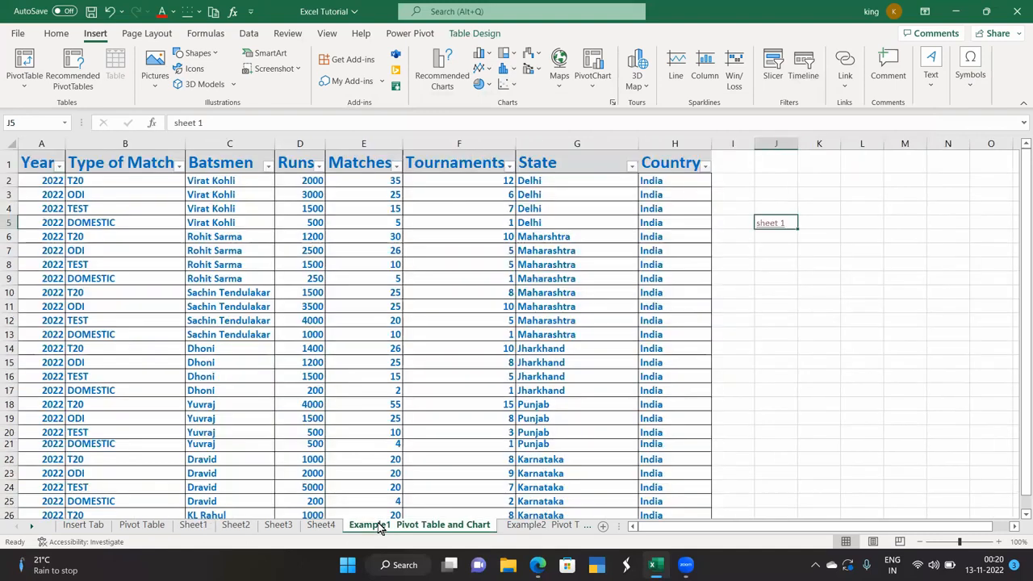
click(772, 224)
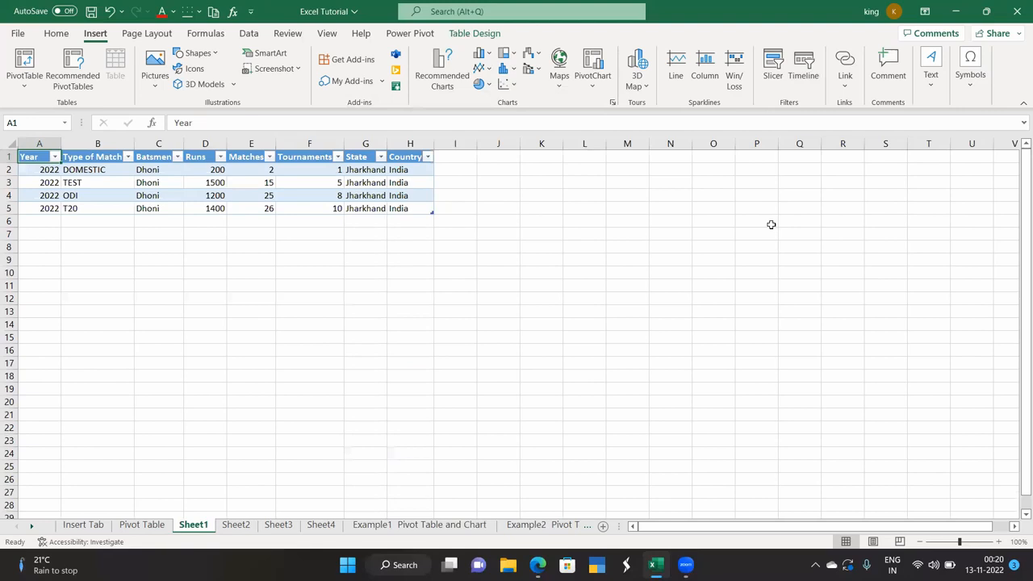
click(371, 525)
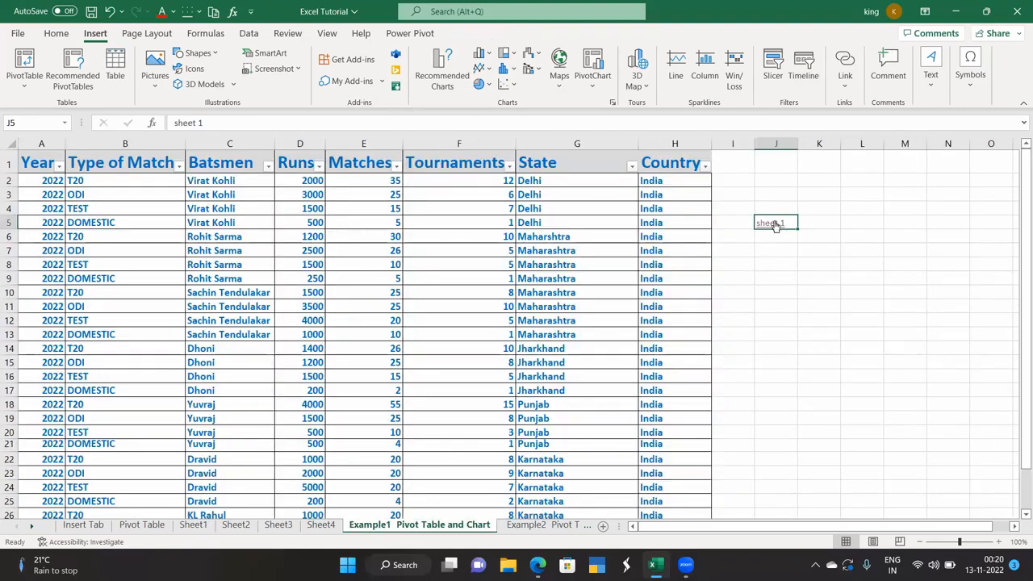
click(774, 224)
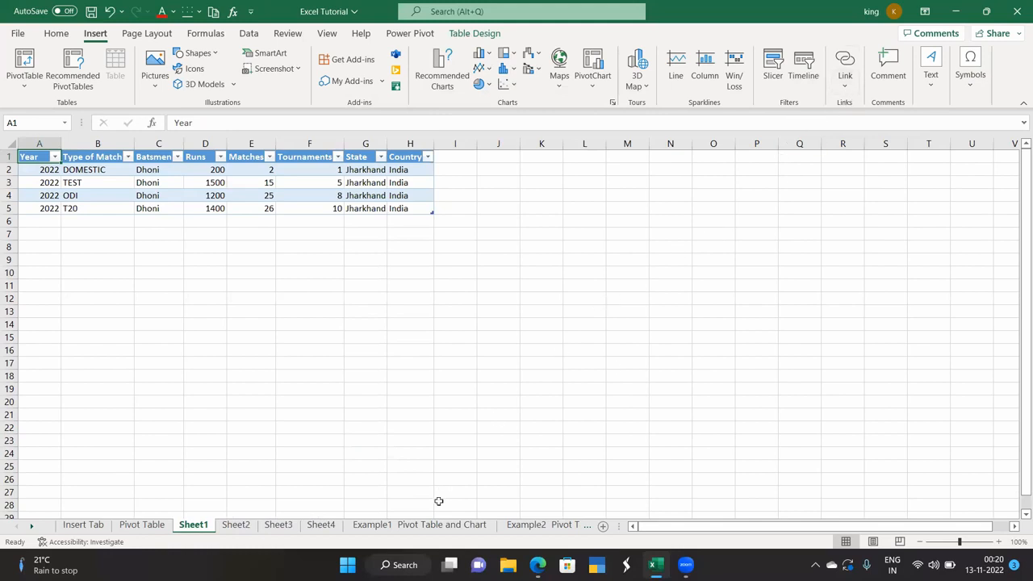
click(450, 526)
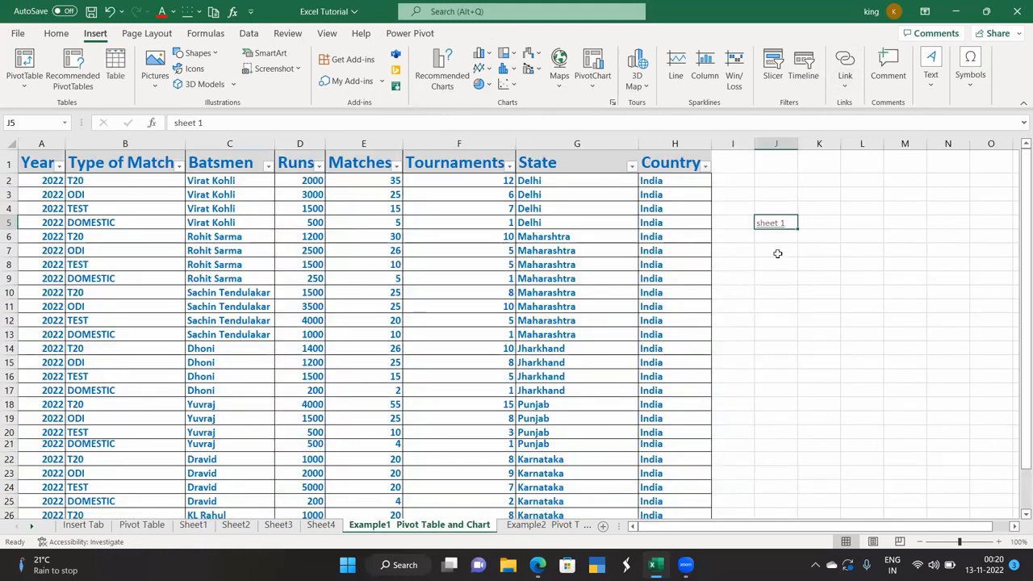
Enter "Word" in cell J7 as the text for a second link
click(777, 253)
text(Wo)
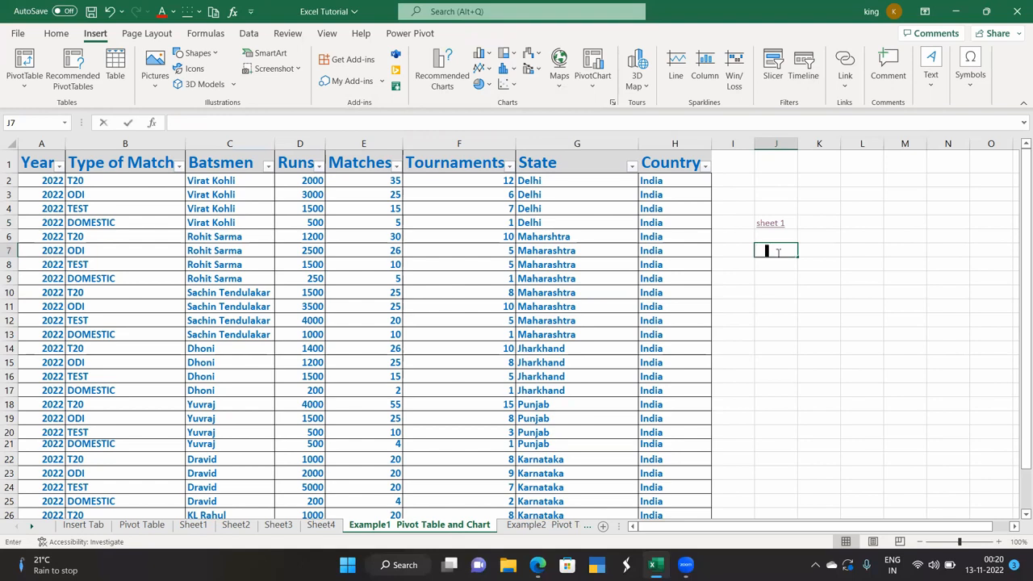
text(rd)
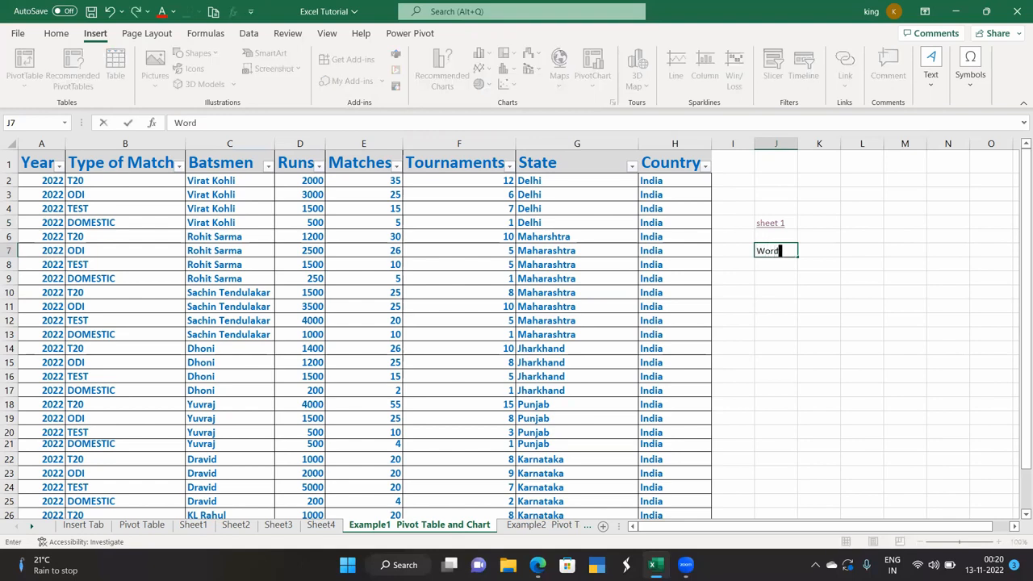
key(Return)
Link cell J7 to the existing Word file "Data types" on the desktop, test the link and close the opened document
click(777, 251)
click(845, 65)
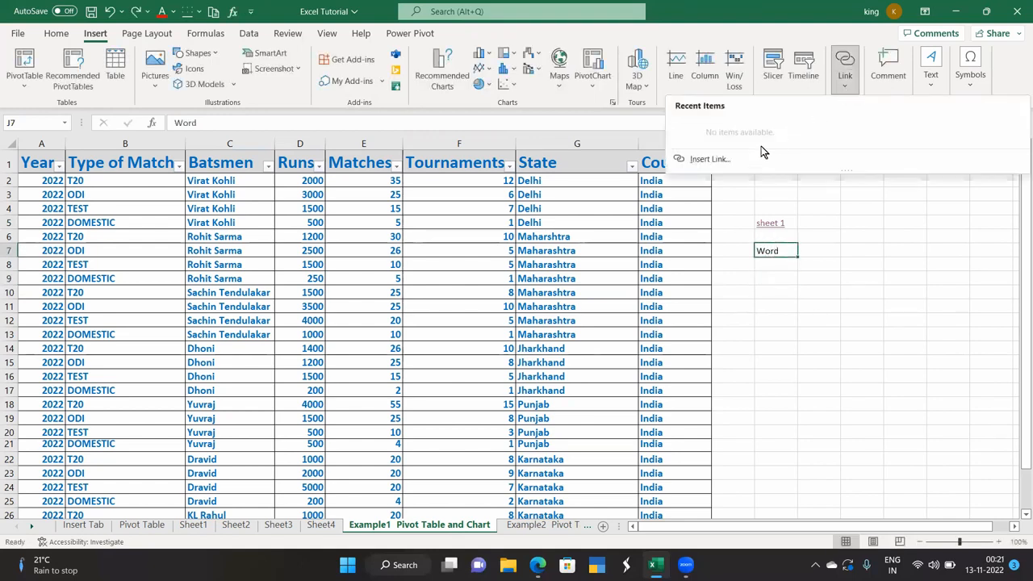
click(710, 160)
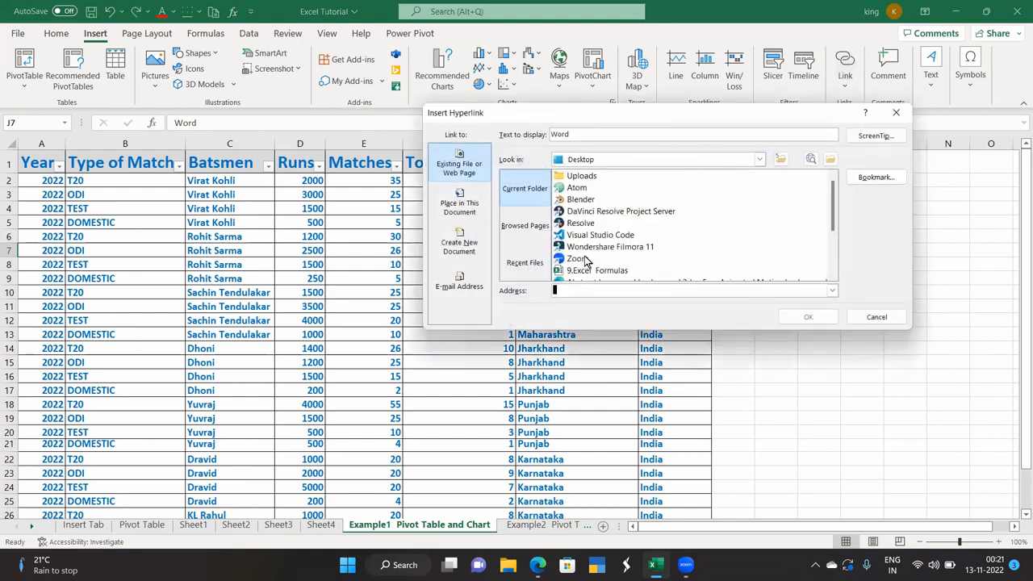
scroll(587, 260, down, 2)
click(588, 247)
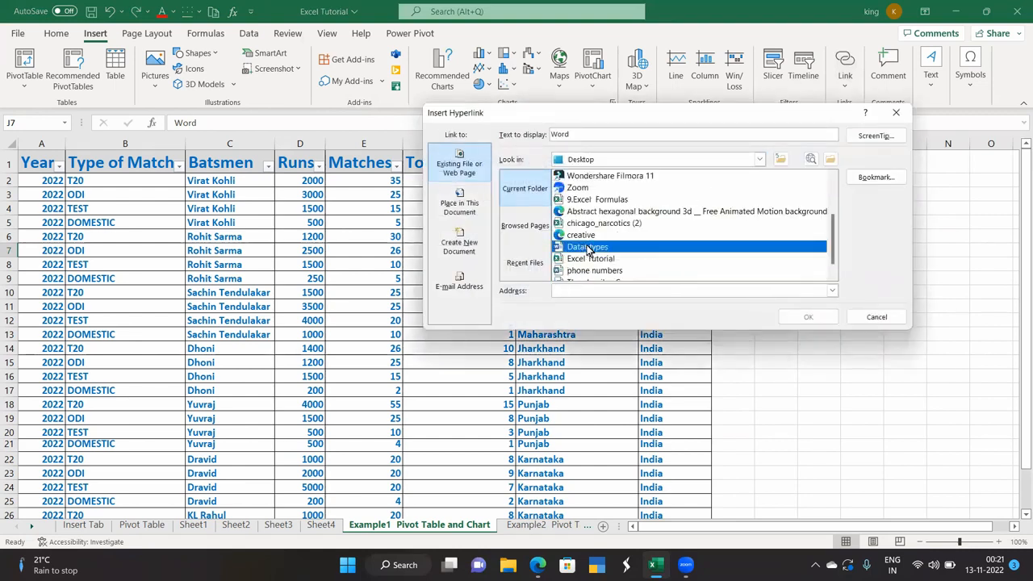
click(811, 315)
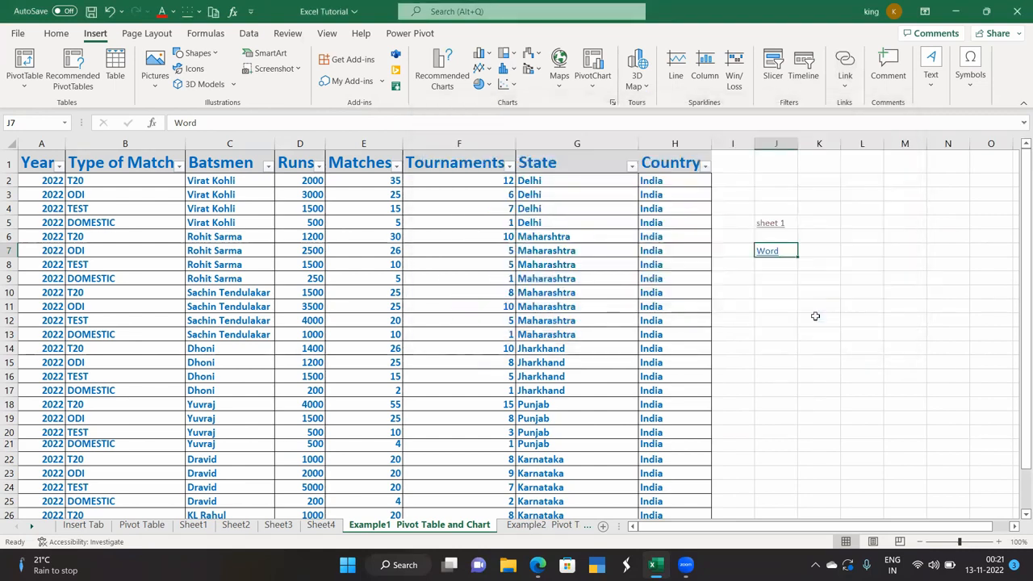
click(773, 251)
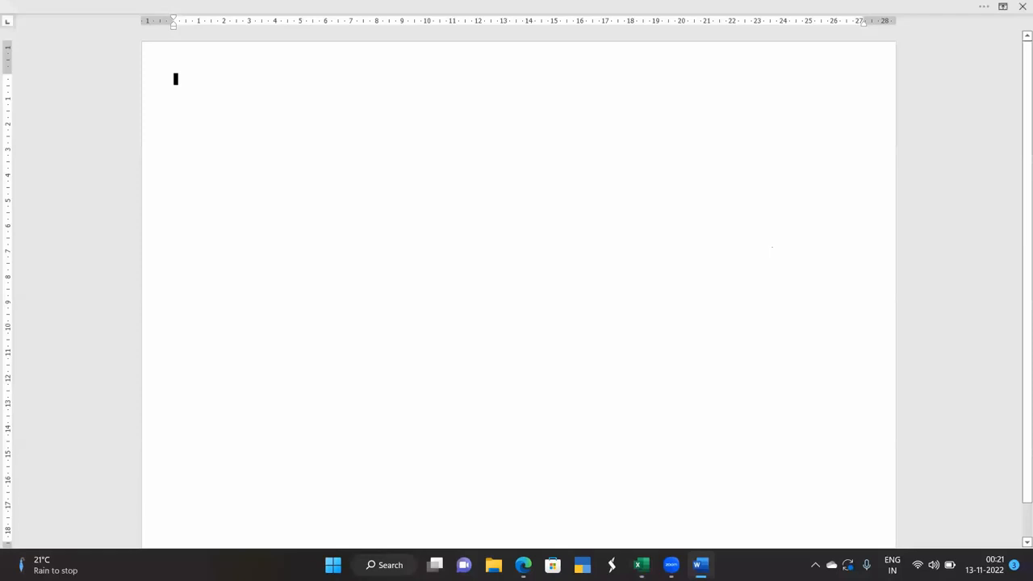
click(1022, 6)
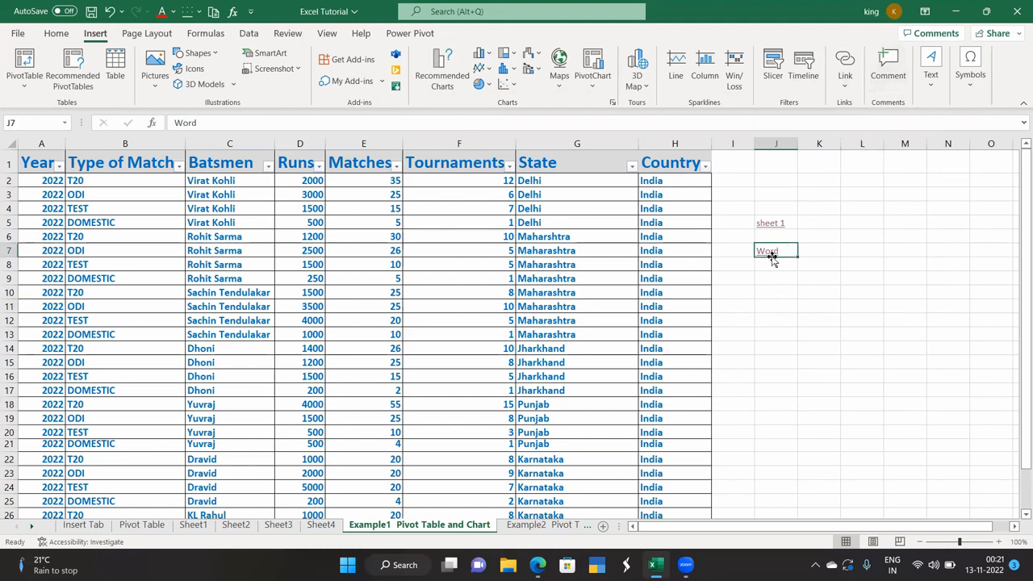
Add the comment "Link to desktop file." to cell J7 and post it
click(888, 72)
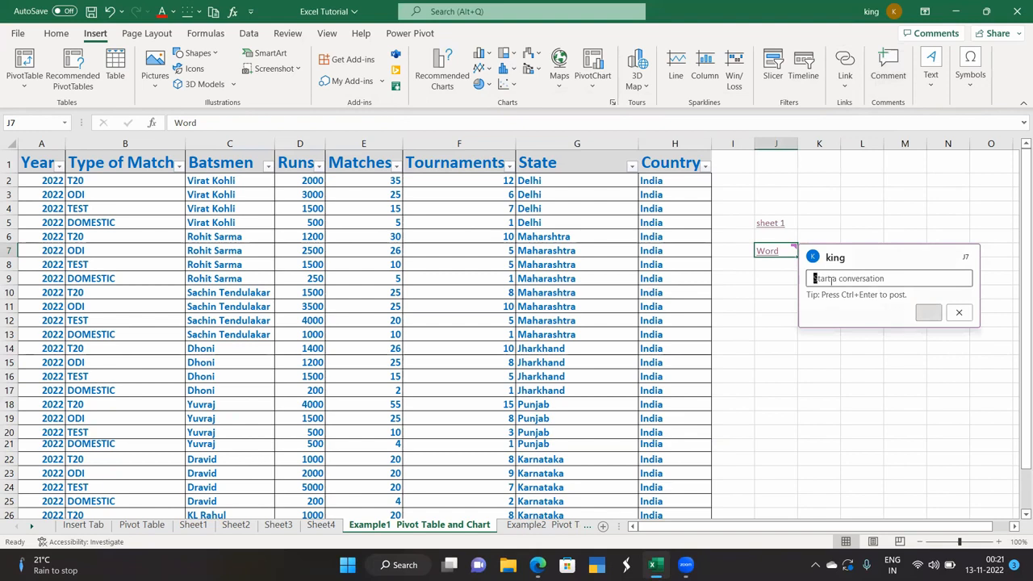
text(Link)
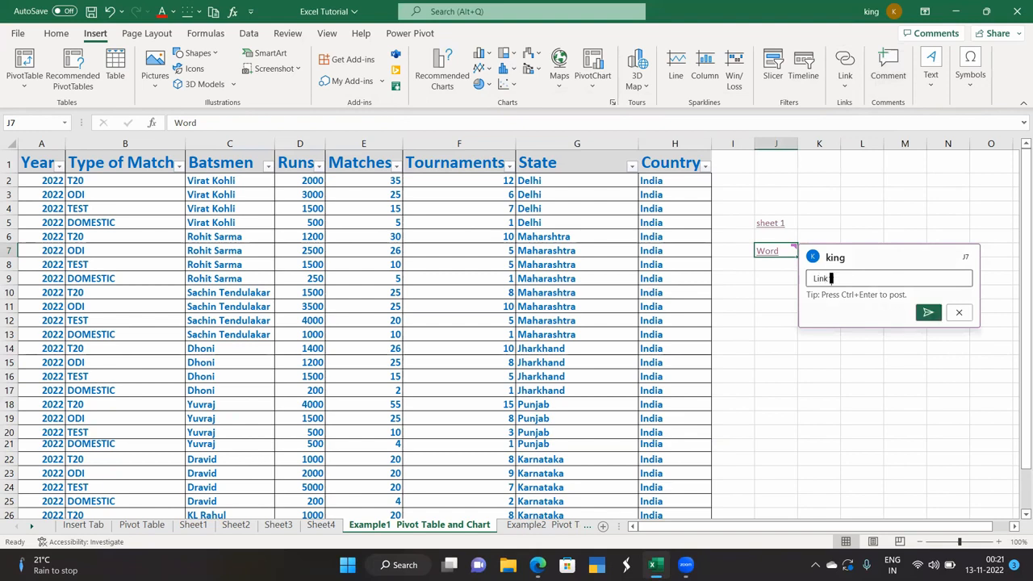
text( to desktop file.)
click(927, 312)
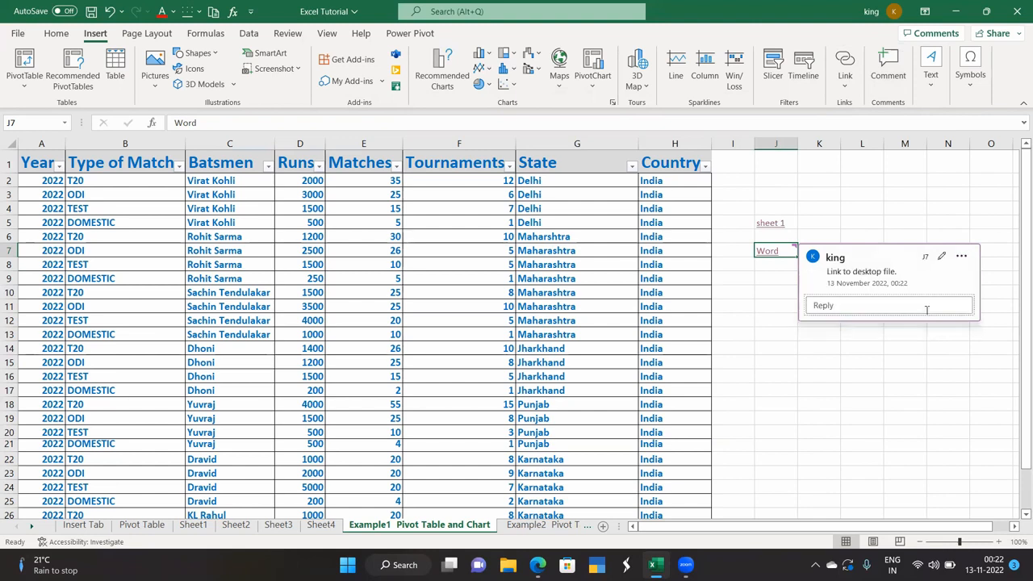
click(879, 393)
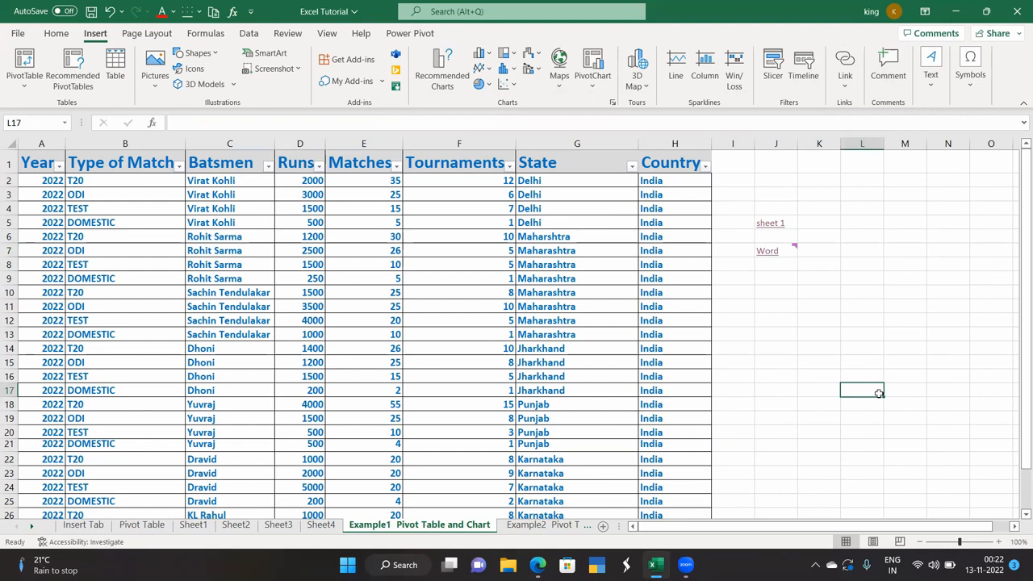
Display the comment on cell J7 from its cell marker and from other selected cells in column J
click(782, 248)
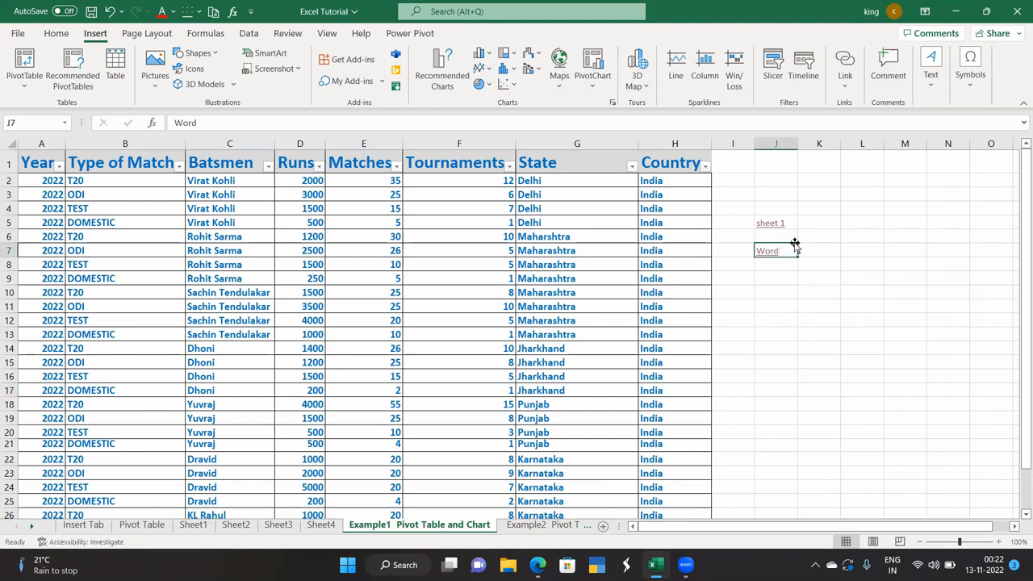
mouse_move(795, 247)
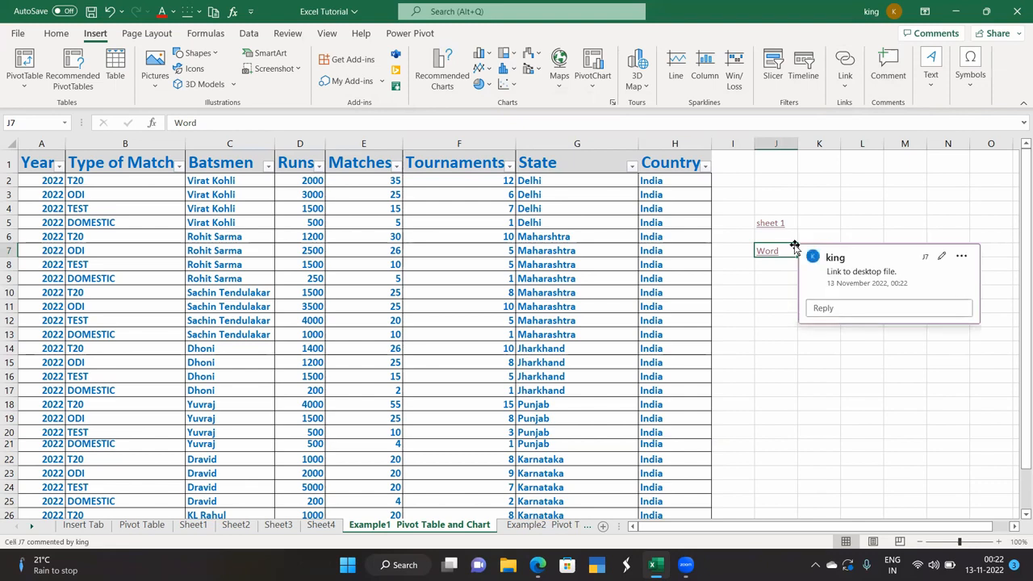
click(777, 290)
mouse_move(795, 249)
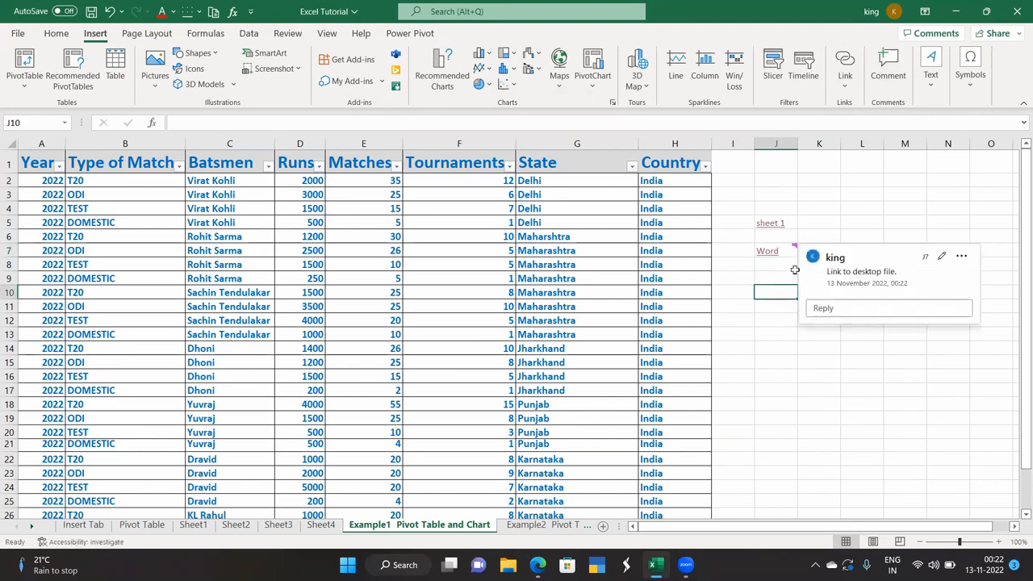
click(772, 337)
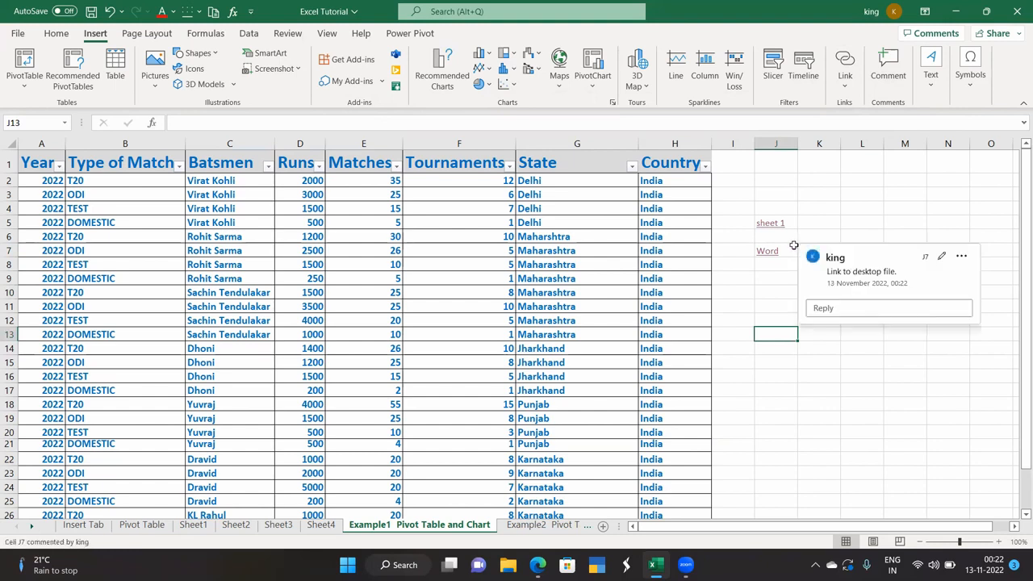
click(769, 386)
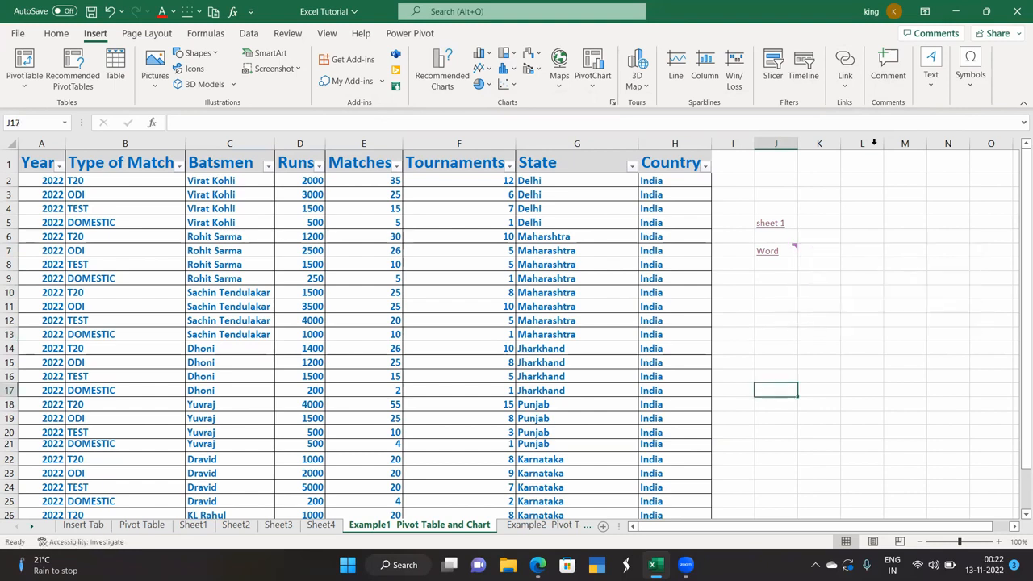
Draw an empty text box below the links, spanning about cells K10 to N17
click(928, 89)
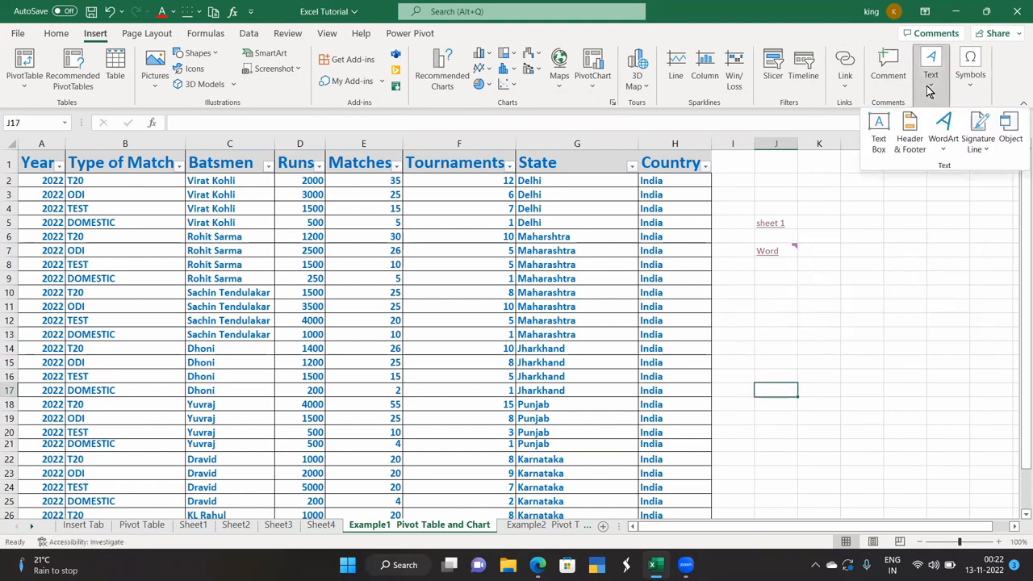
click(878, 146)
drag(794, 287, 949, 389)
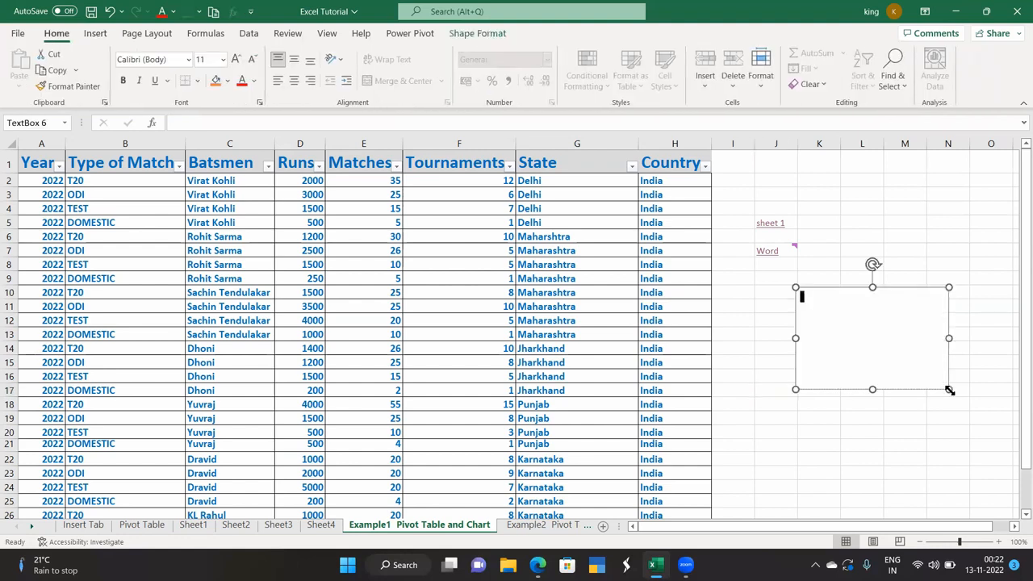
Open the page header for editing with Header & Footer, then leave it empty and return to the sheet
click(95, 36)
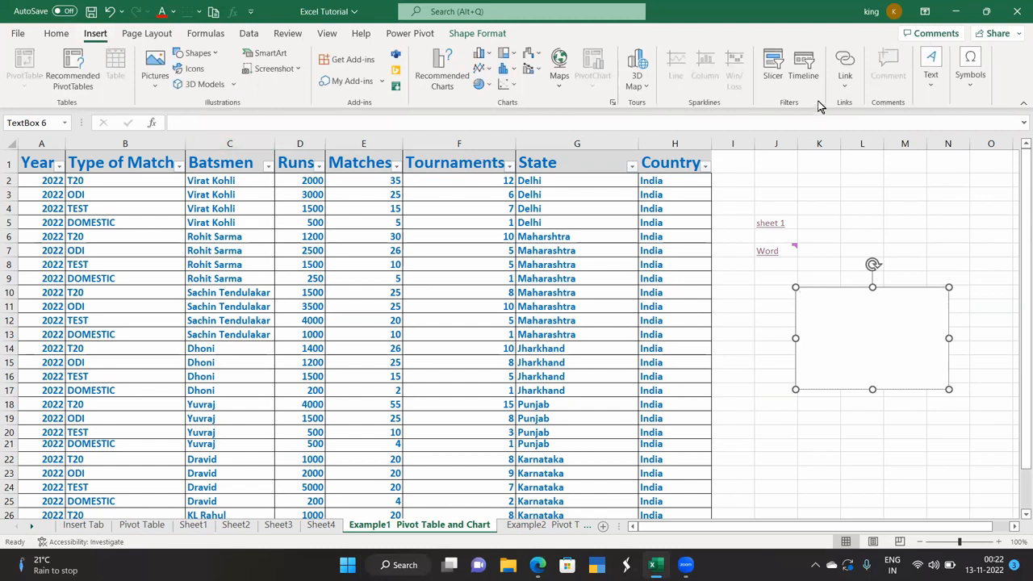
click(925, 85)
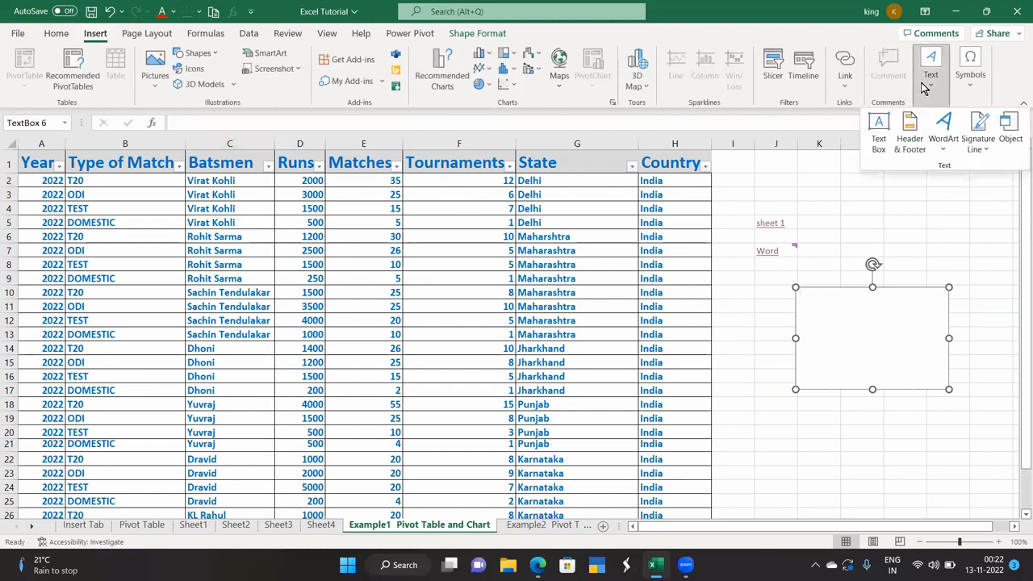
click(910, 138)
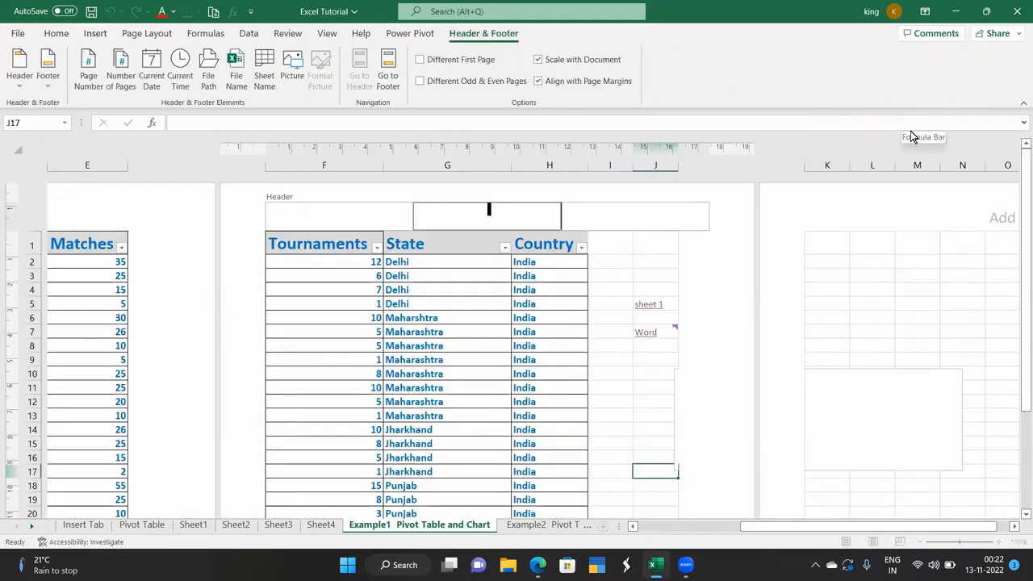
click(87, 36)
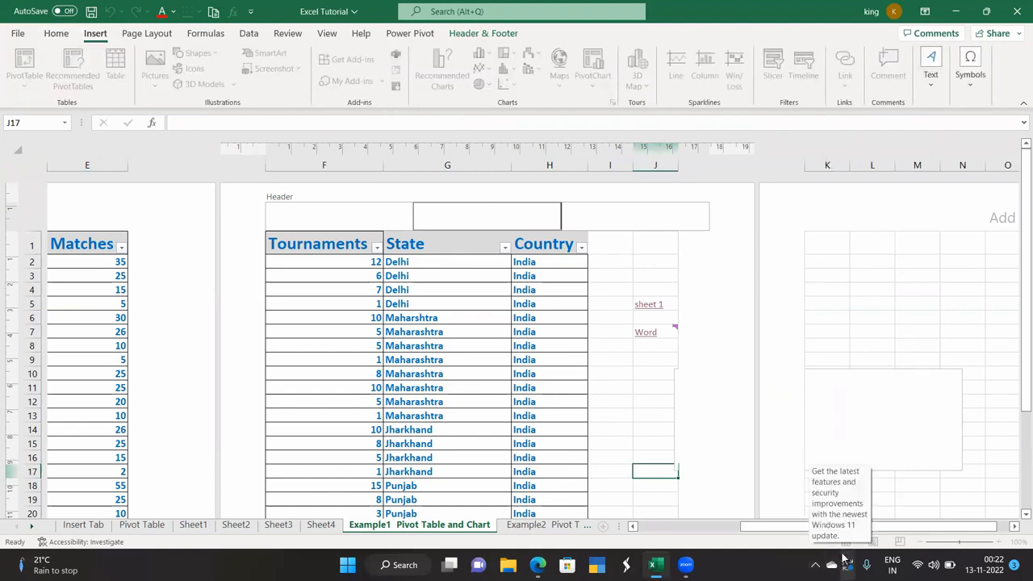
click(142, 283)
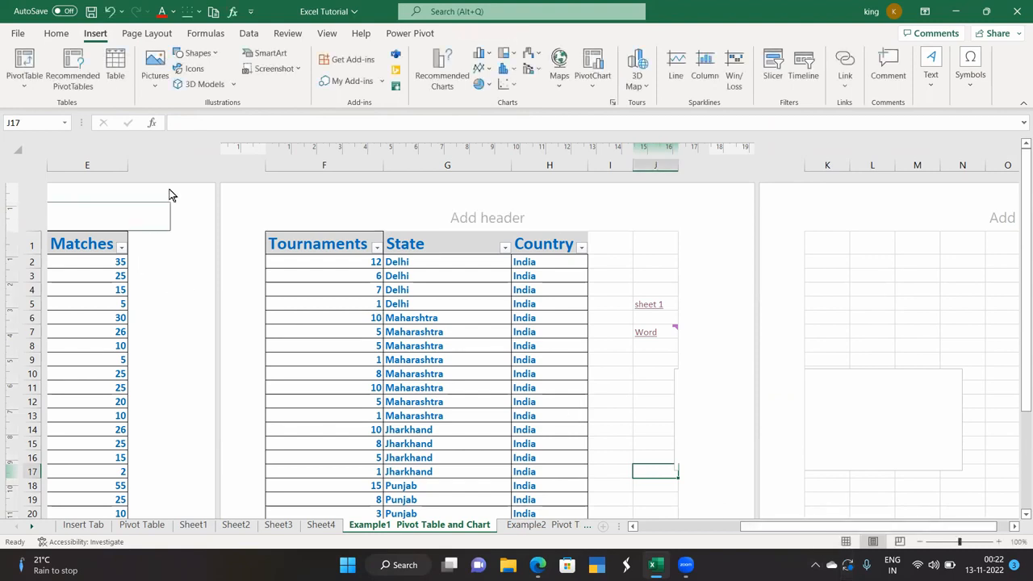
Switch the worksheet from Page Layout back to Normal view and select cell M7
click(326, 35)
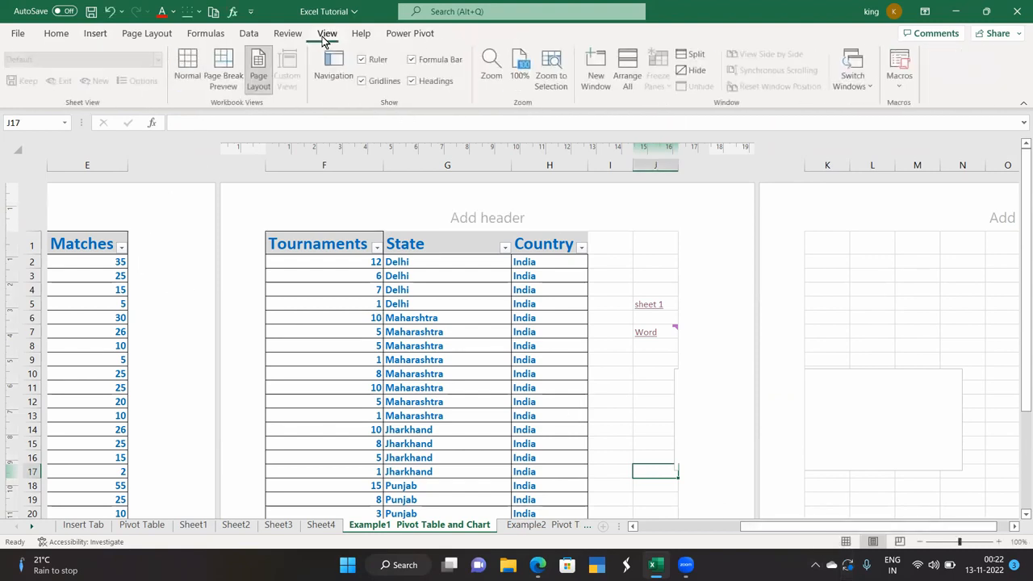
click(184, 76)
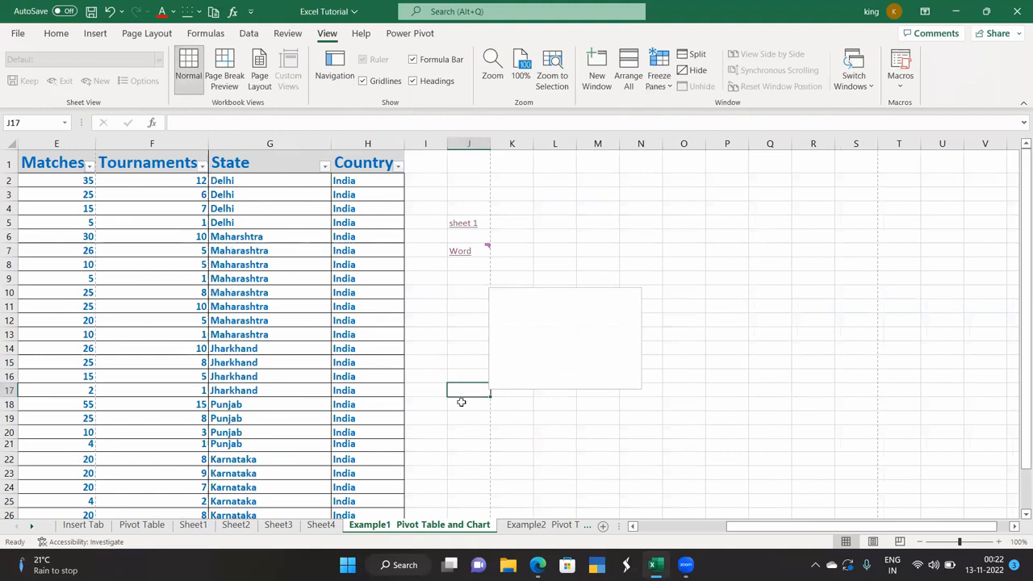
click(597, 250)
Insert WordArt in the light orange style with an orange outline and move it to about columns L to S, rows 6 to 11
click(95, 33)
click(935, 79)
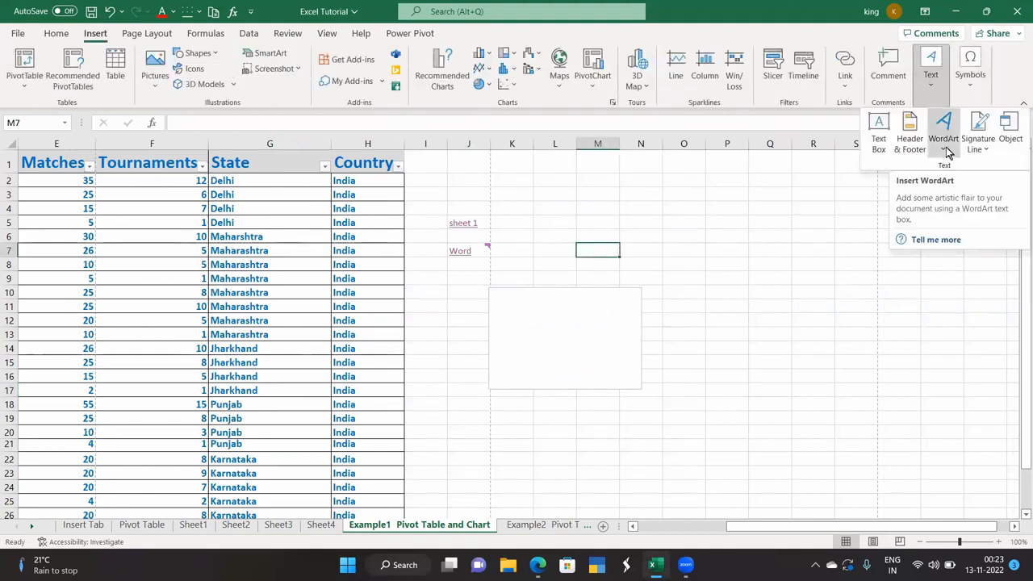
click(947, 151)
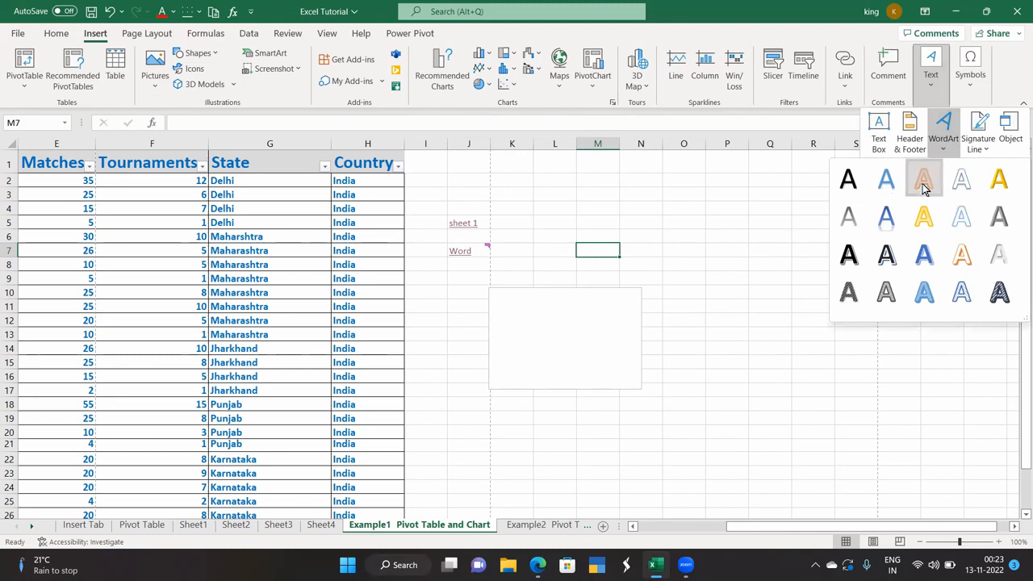
click(924, 184)
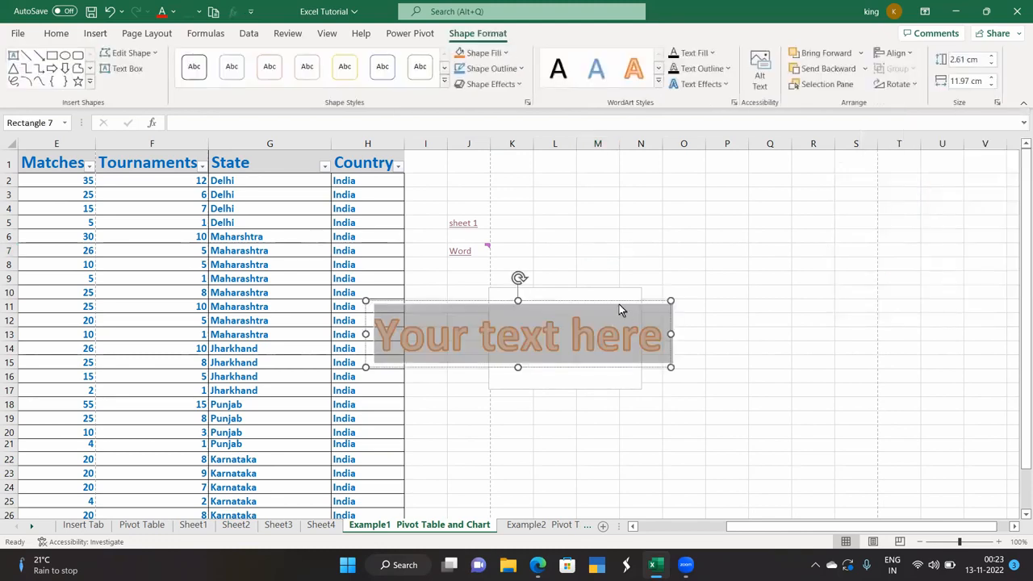
drag(618, 302, 798, 253)
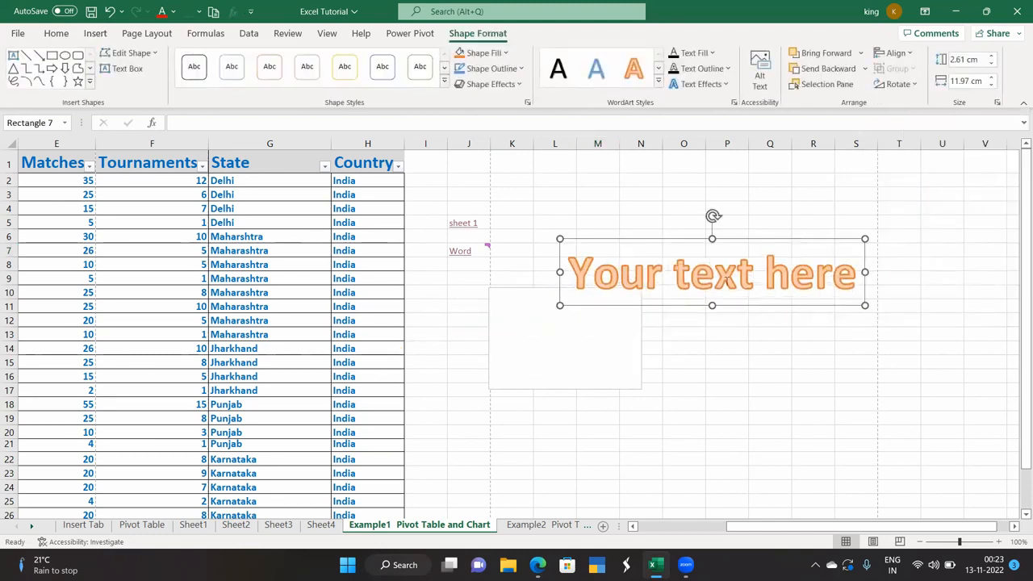
Replace the WordArt's placeholder text with "Creative Academy." and finish editing it
click(726, 278)
key(ctrl+a)
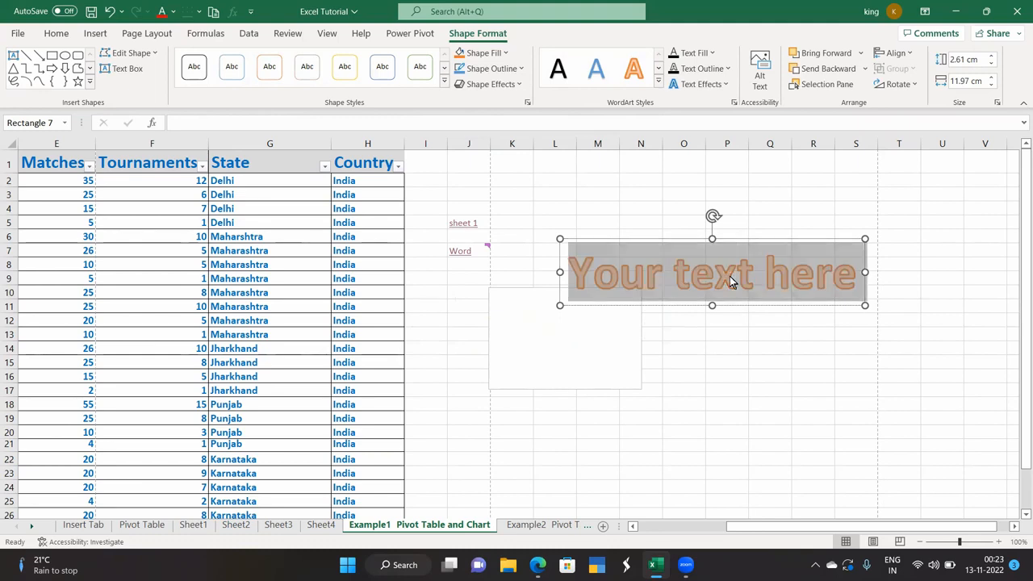
key(Delete)
text(Cr)
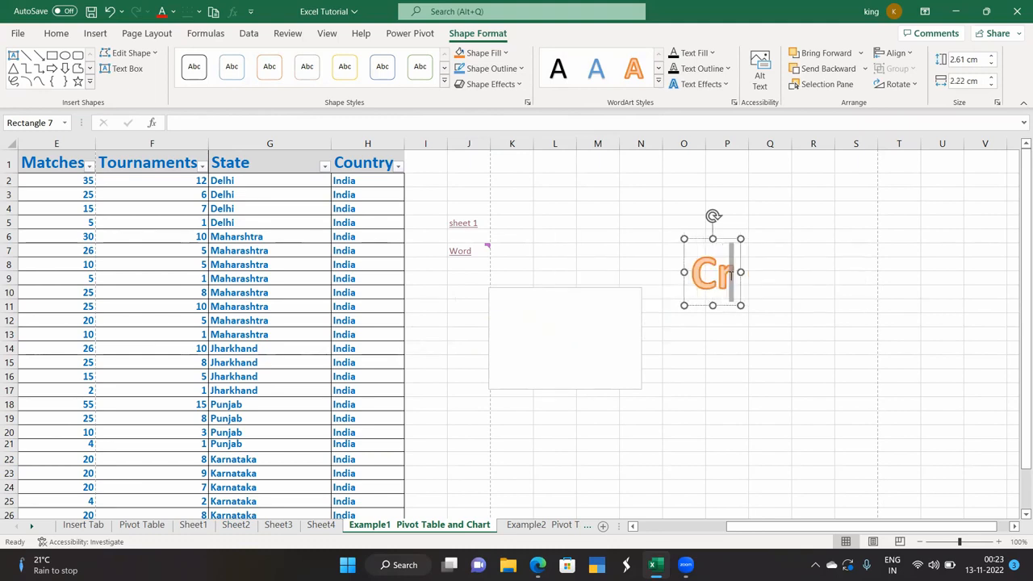
text(eative )
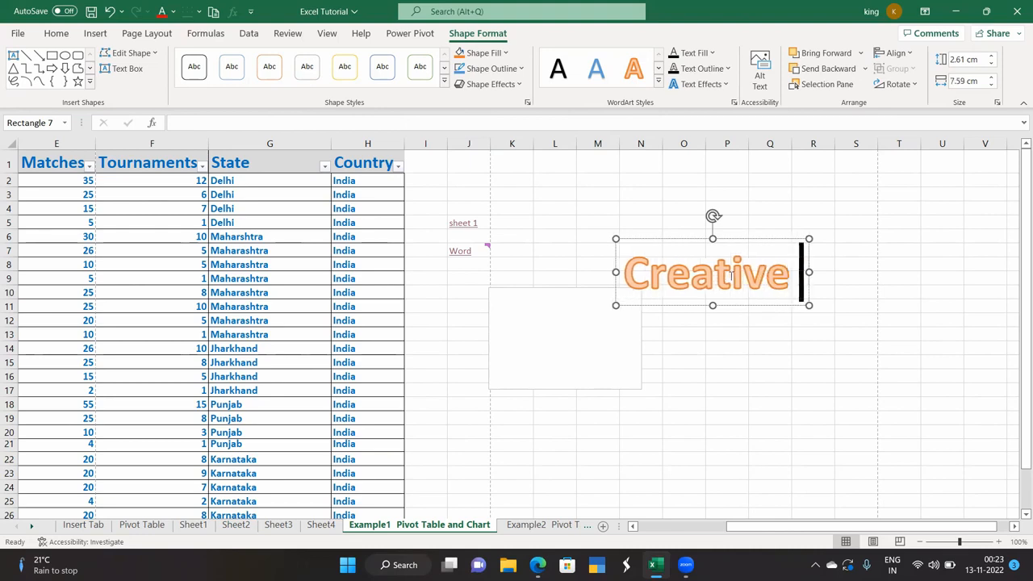
text(Academy)
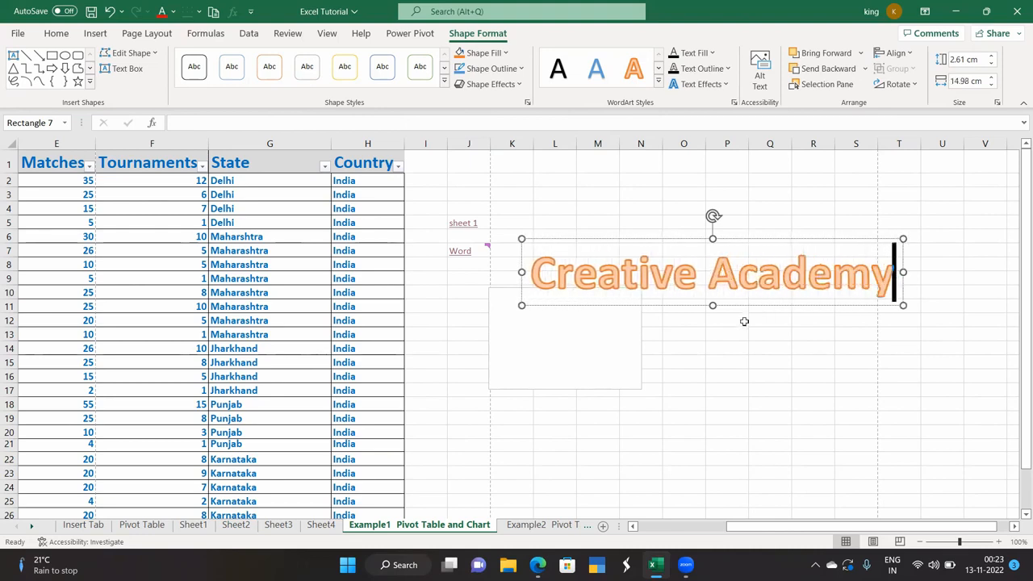
text(.)
click(749, 376)
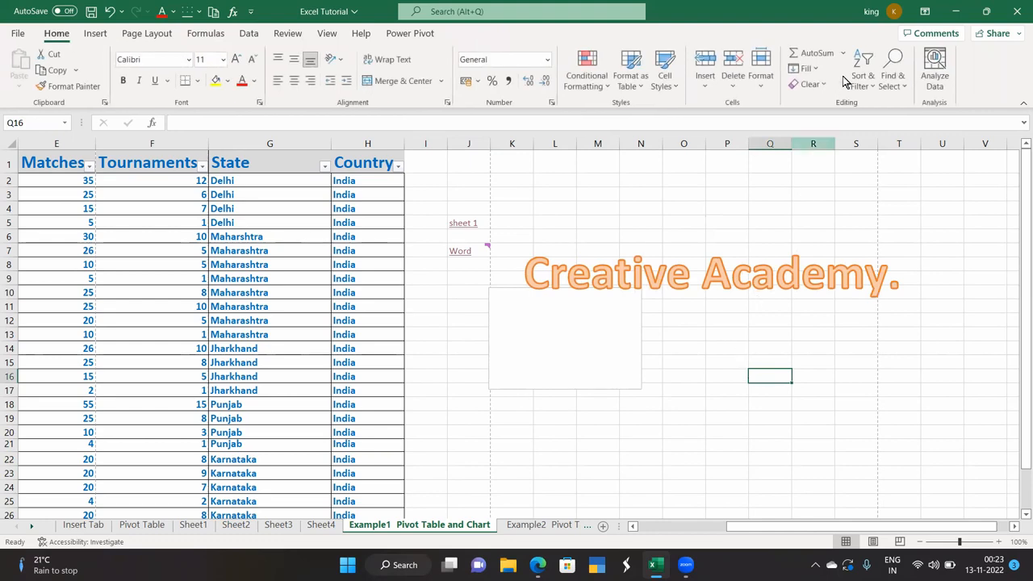
Embed a new Microsoft PowerPoint Macro-Enabled Presentation object at cell Q16
click(94, 33)
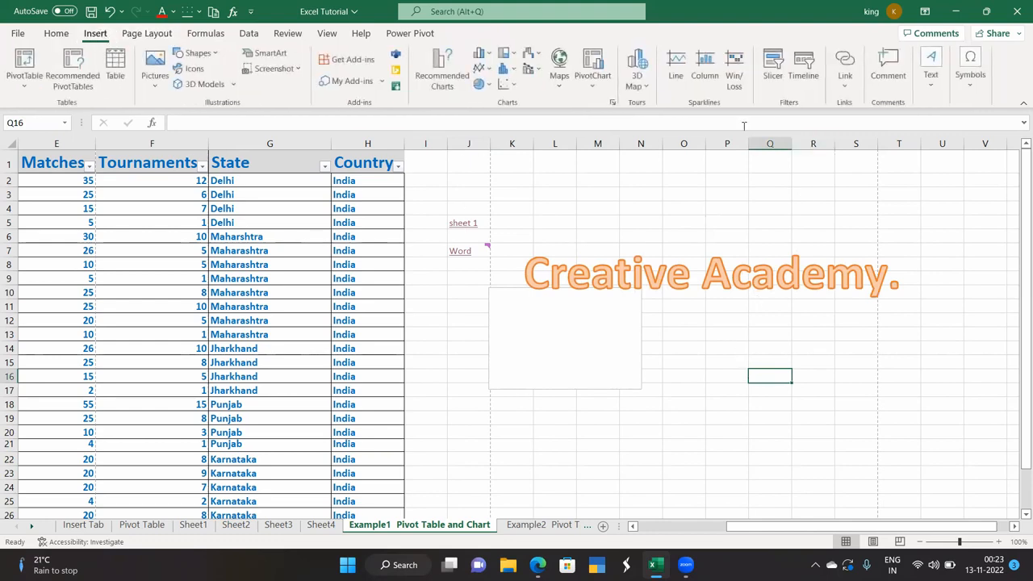
click(930, 71)
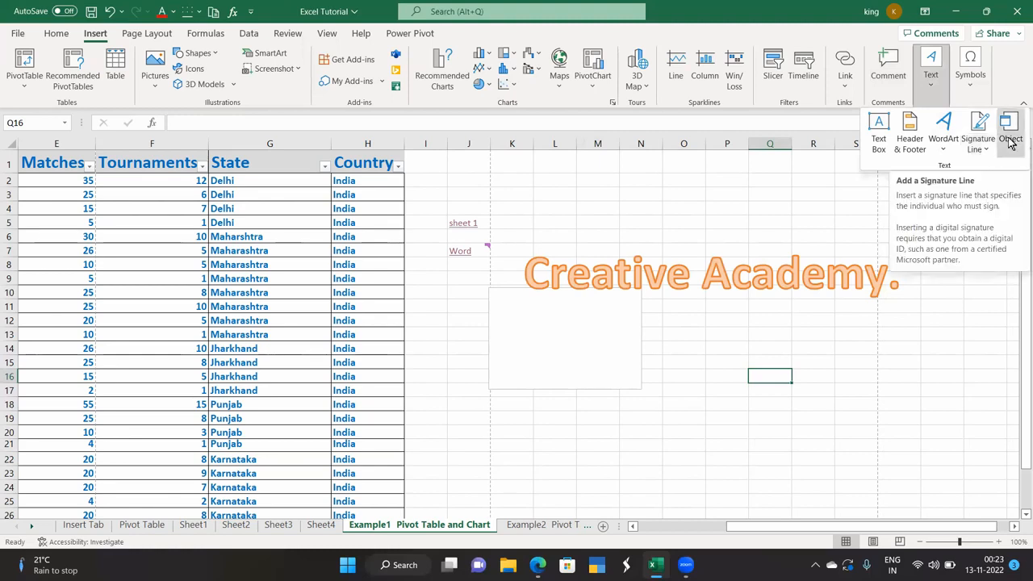
key(Escape)
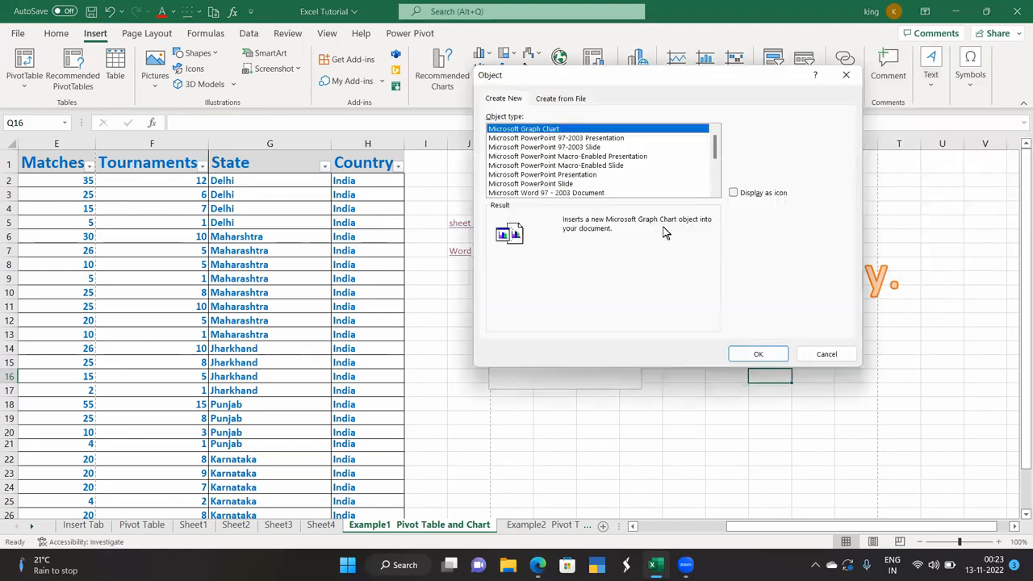
click(550, 158)
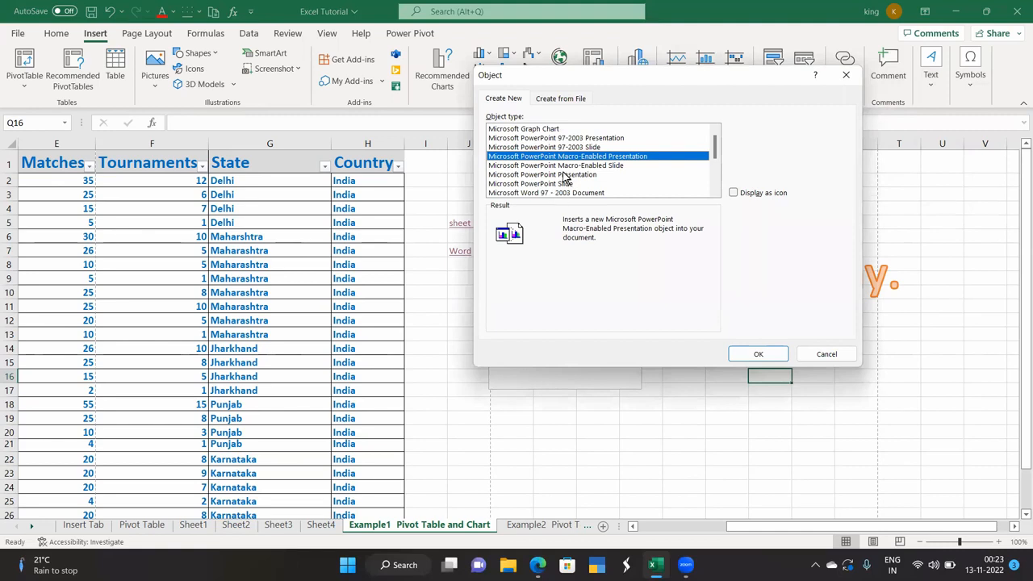
scroll(565, 177, down, 3)
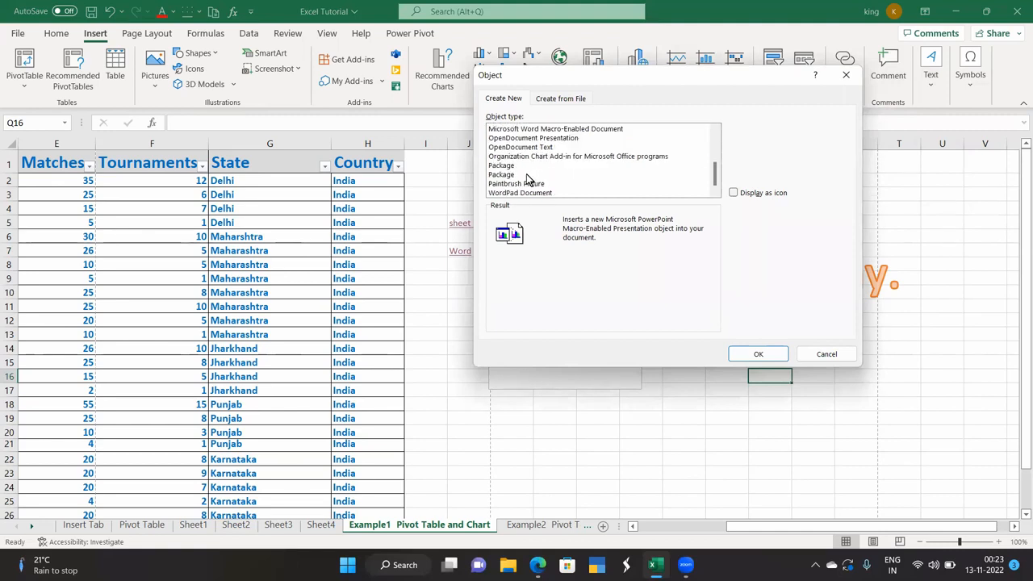
scroll(526, 173, up, 3)
scroll(526, 174, down, 3)
click(768, 355)
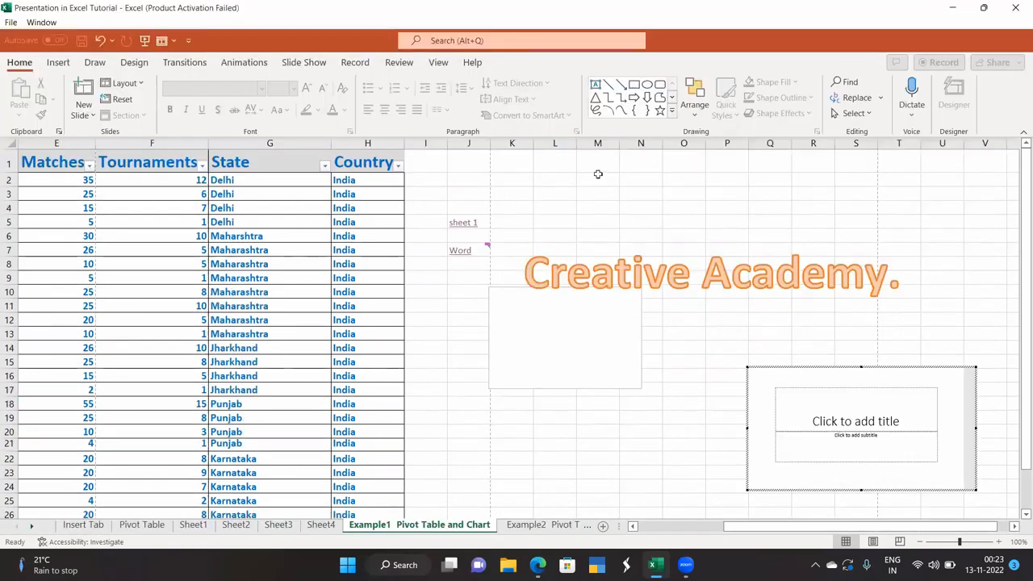
Exit editing of the embedded presentation, cancelling the workbook's save prompt and dismissing the Office activation wizard
click(1018, 8)
click(1018, 7)
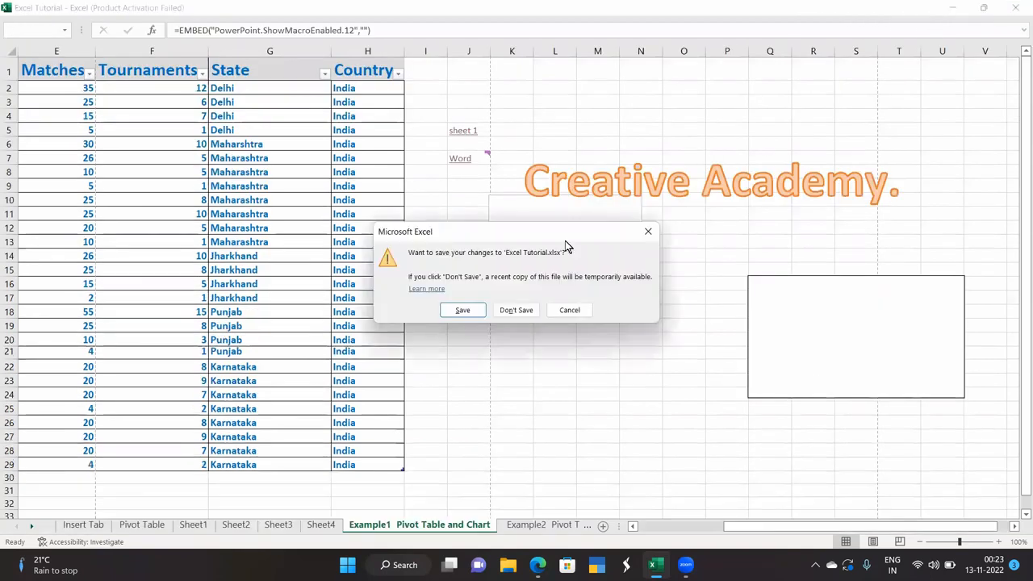
click(570, 310)
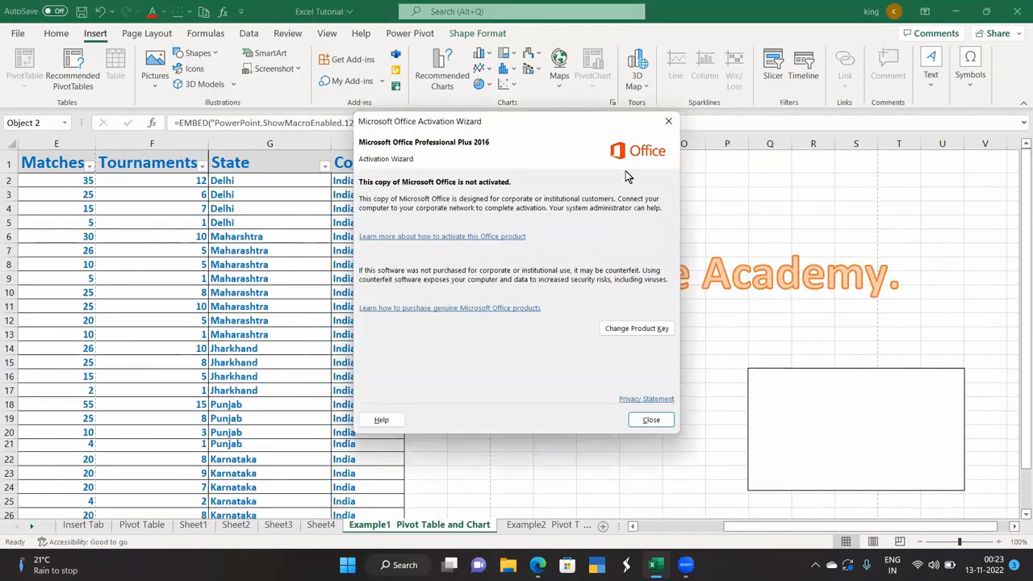
click(668, 121)
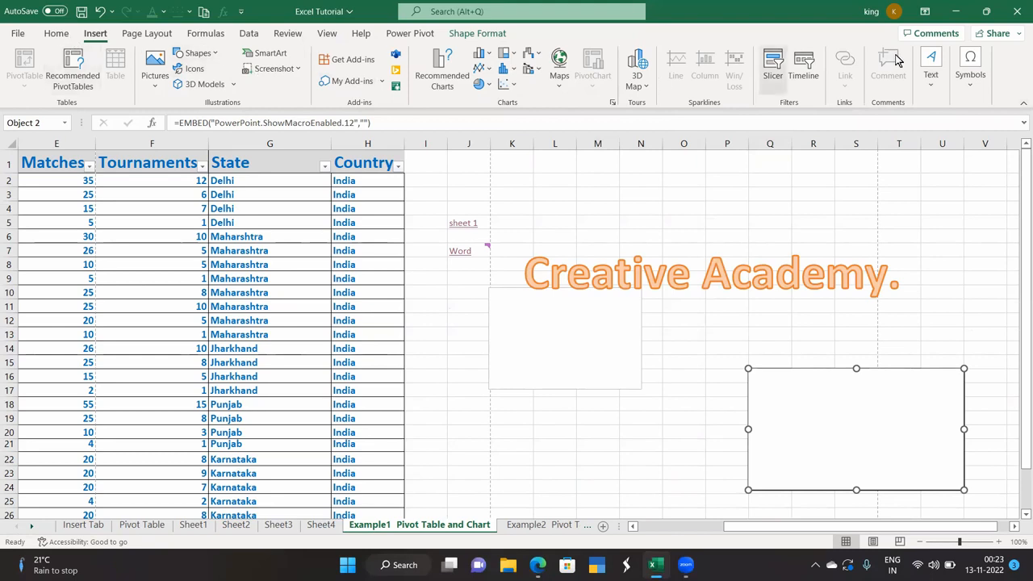
View the gallery of built-in equations and close it without inserting one
click(970, 71)
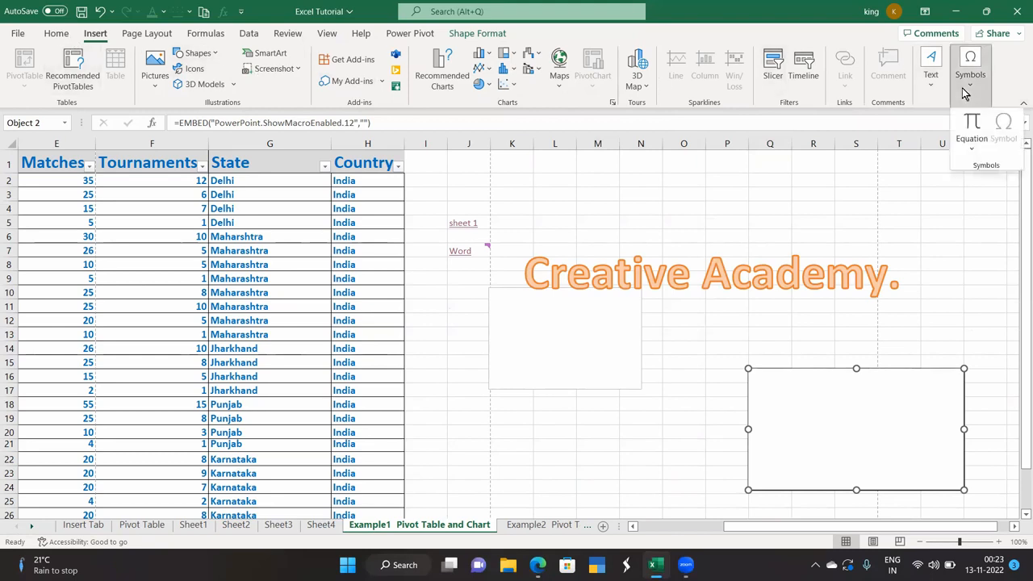
click(972, 146)
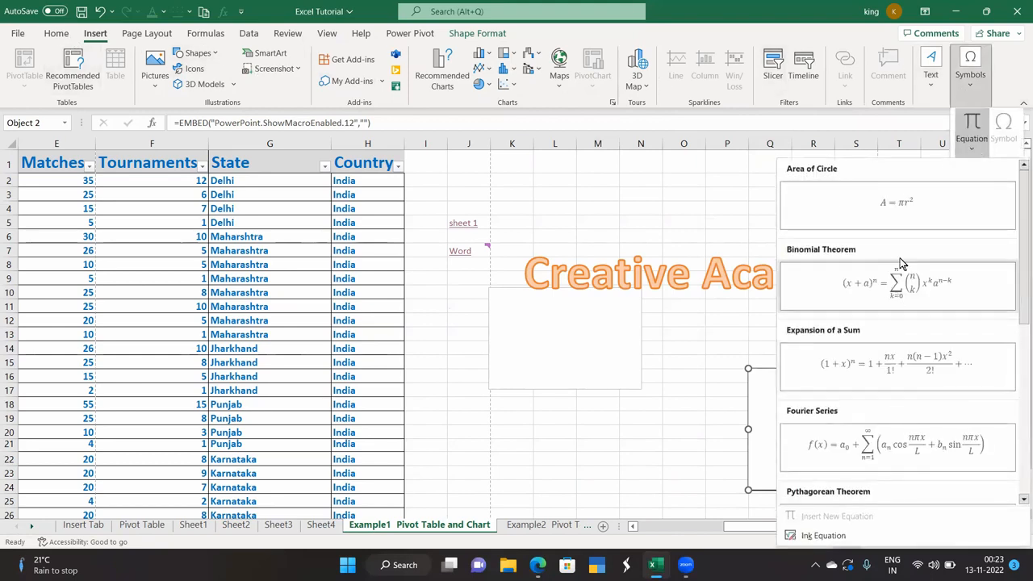
click(719, 209)
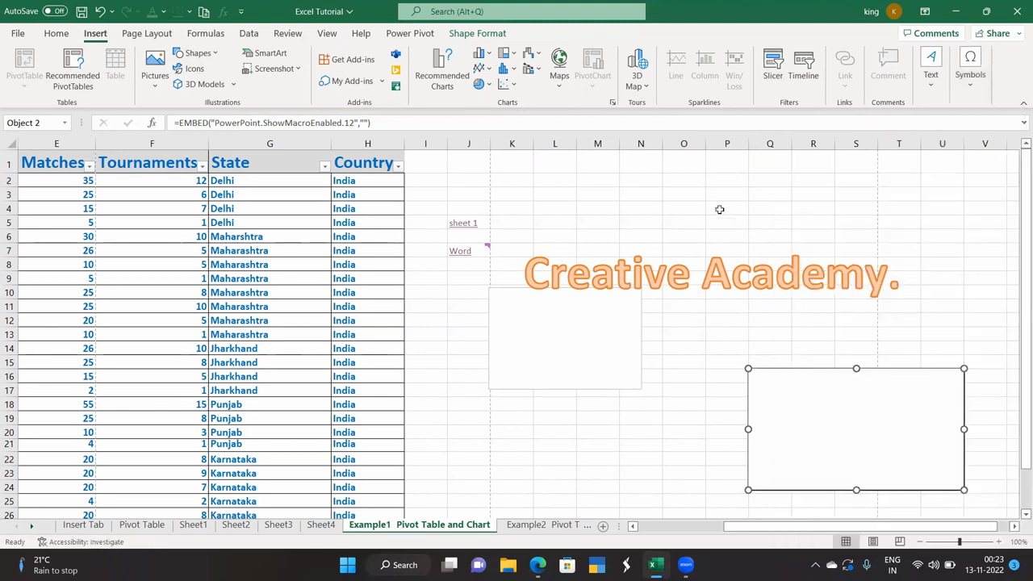